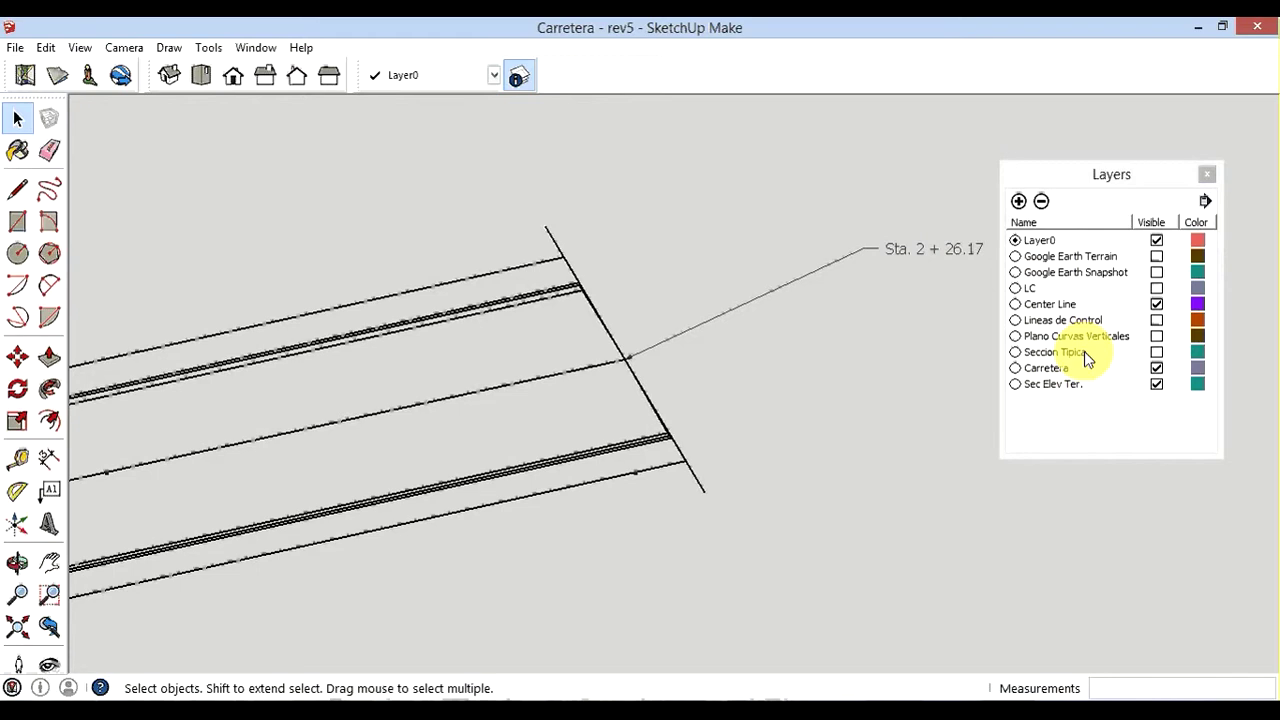
Make the Seccion Tipica layer visible in the Layers panel
scroll(677, 354, down, 3)
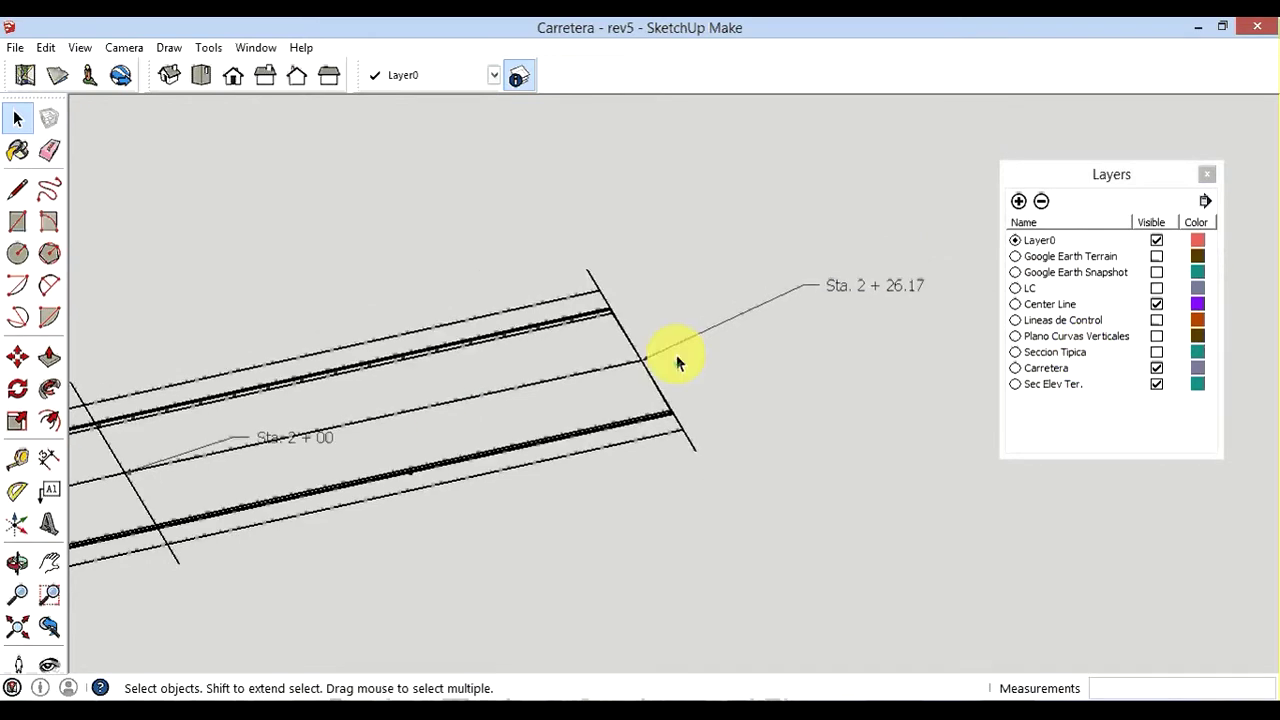
scroll(680, 334, down, 2)
scroll(686, 330, down, 1)
scroll(466, 279, down, 1)
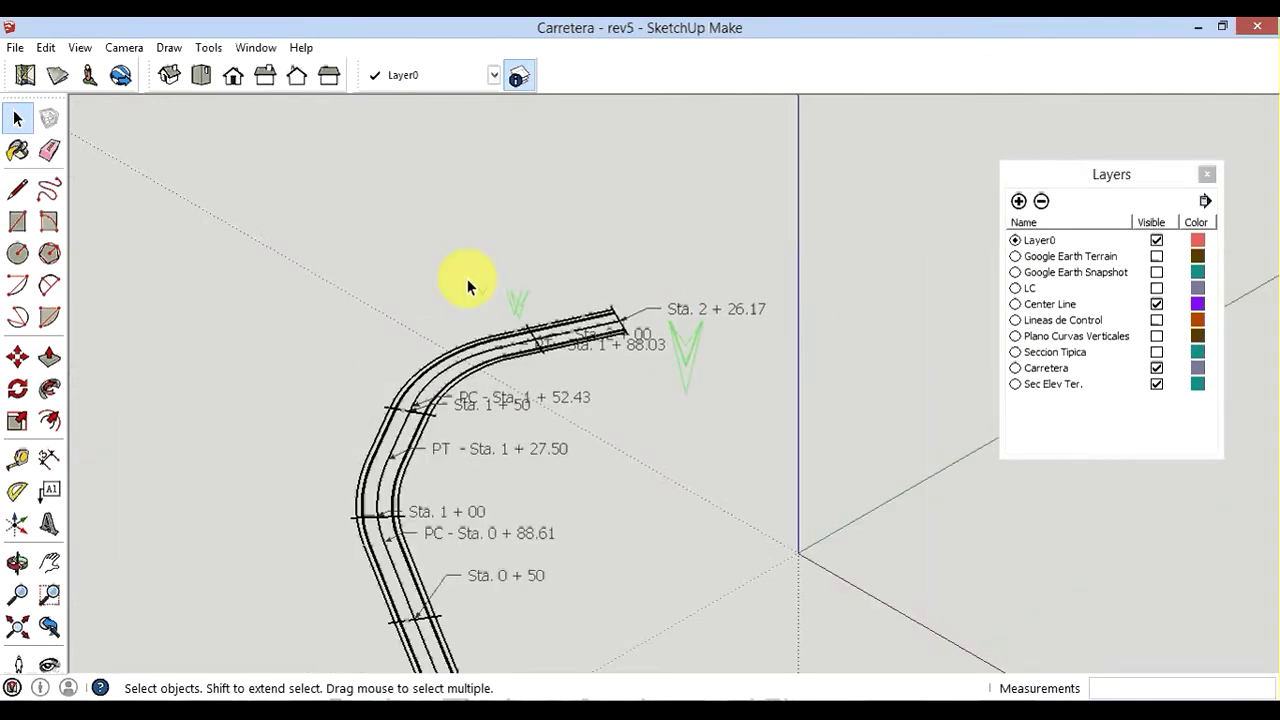
scroll(466, 279, down, 2)
scroll(505, 405, up, 3)
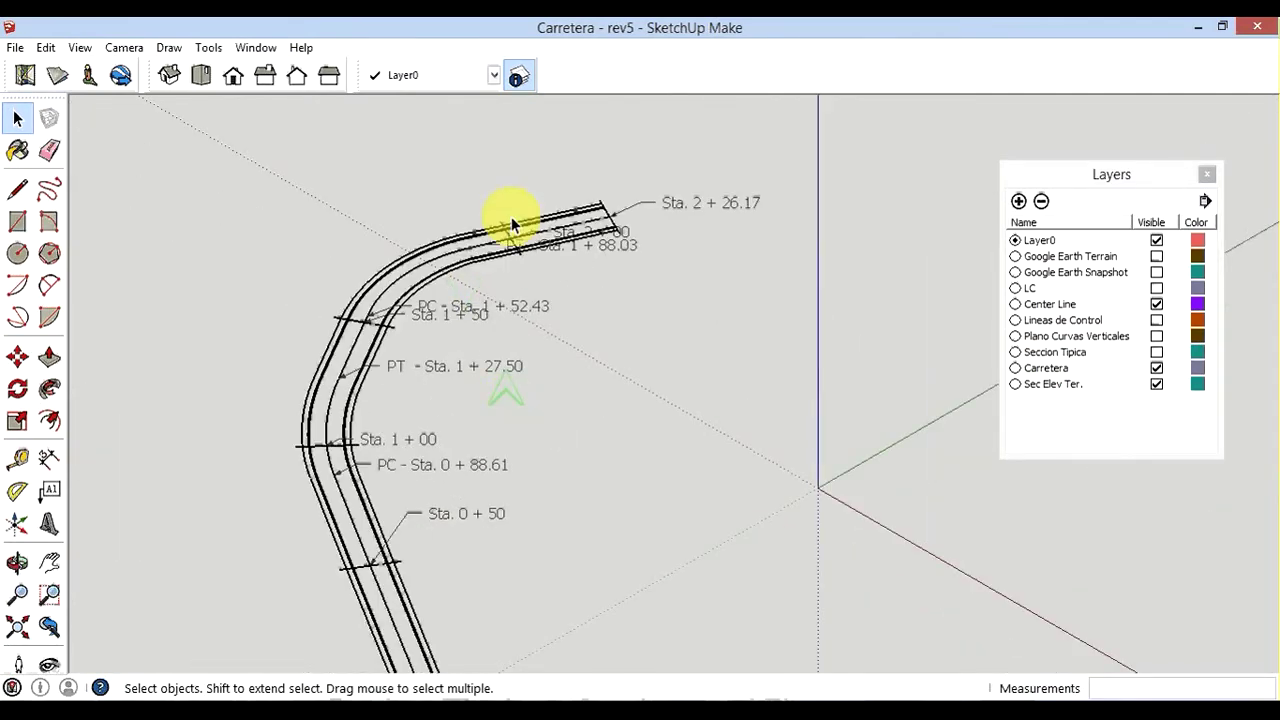
scroll(522, 183, up, 2)
scroll(654, 209, up, 2)
scroll(654, 209, up, 1)
scroll(654, 214, up, 2)
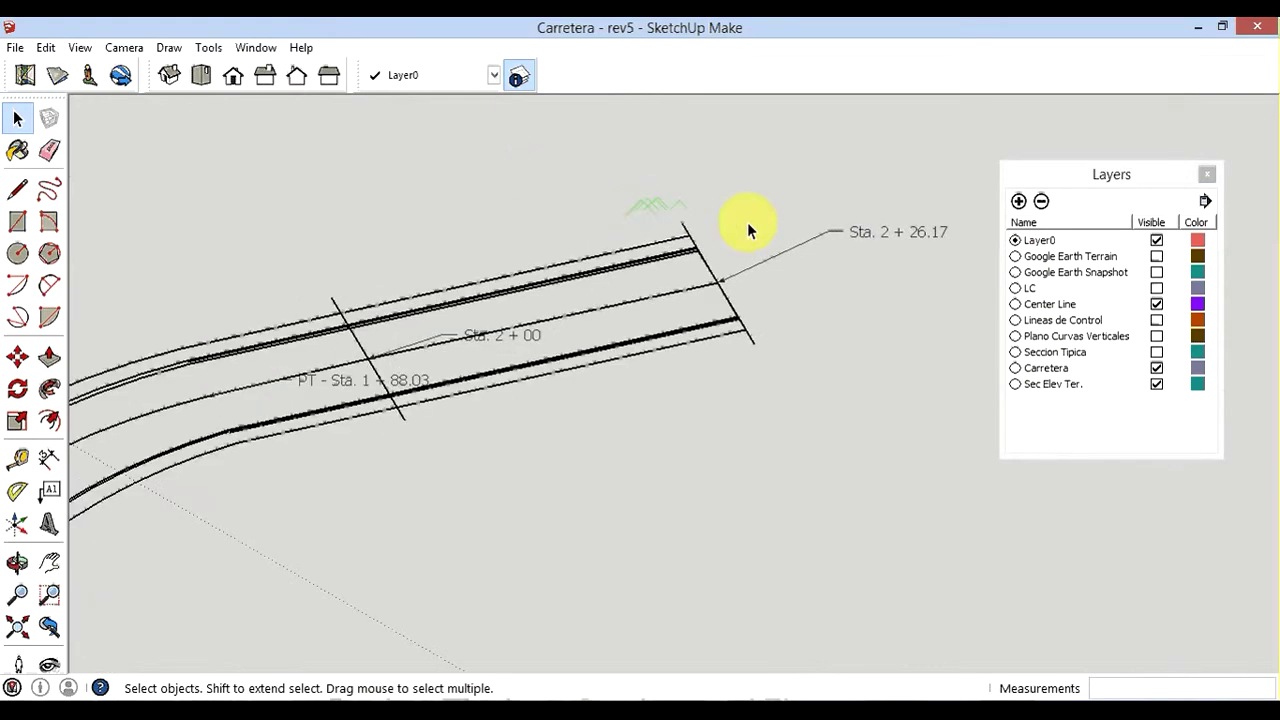
scroll(748, 223, up, 2)
scroll(750, 225, up, 1)
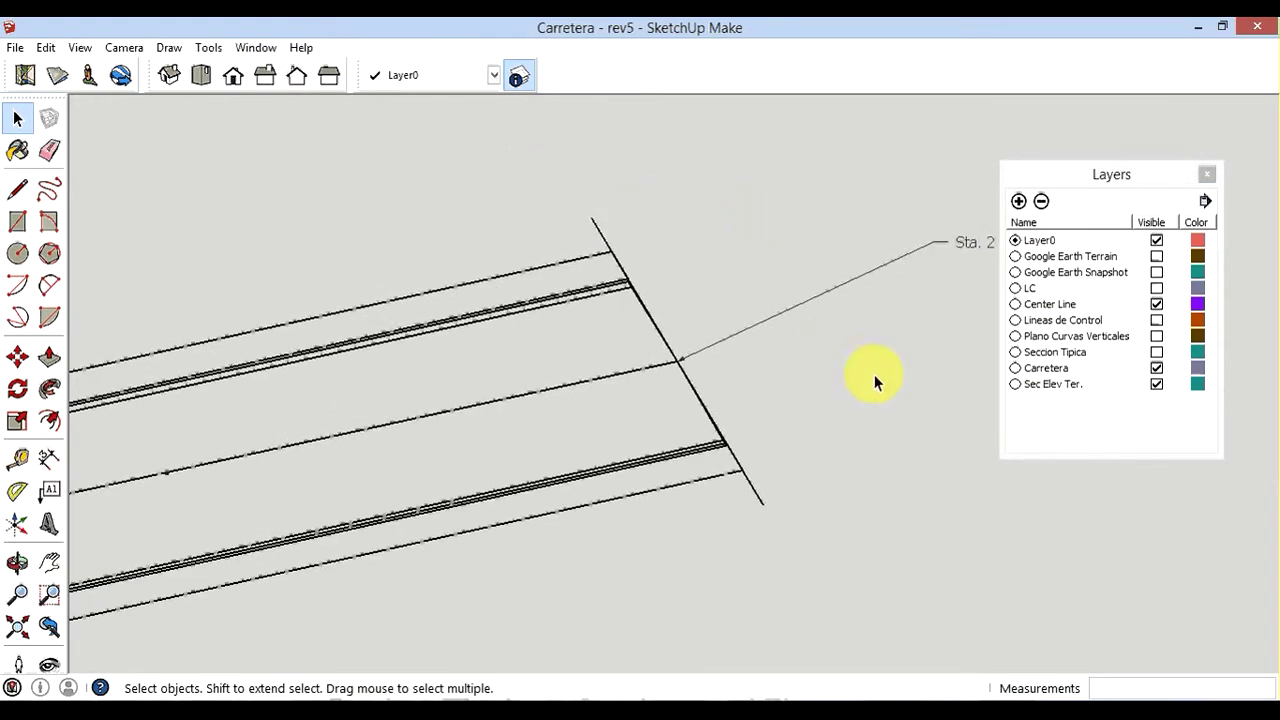
scroll(662, 400, down, 1)
scroll(645, 403, down, 1)
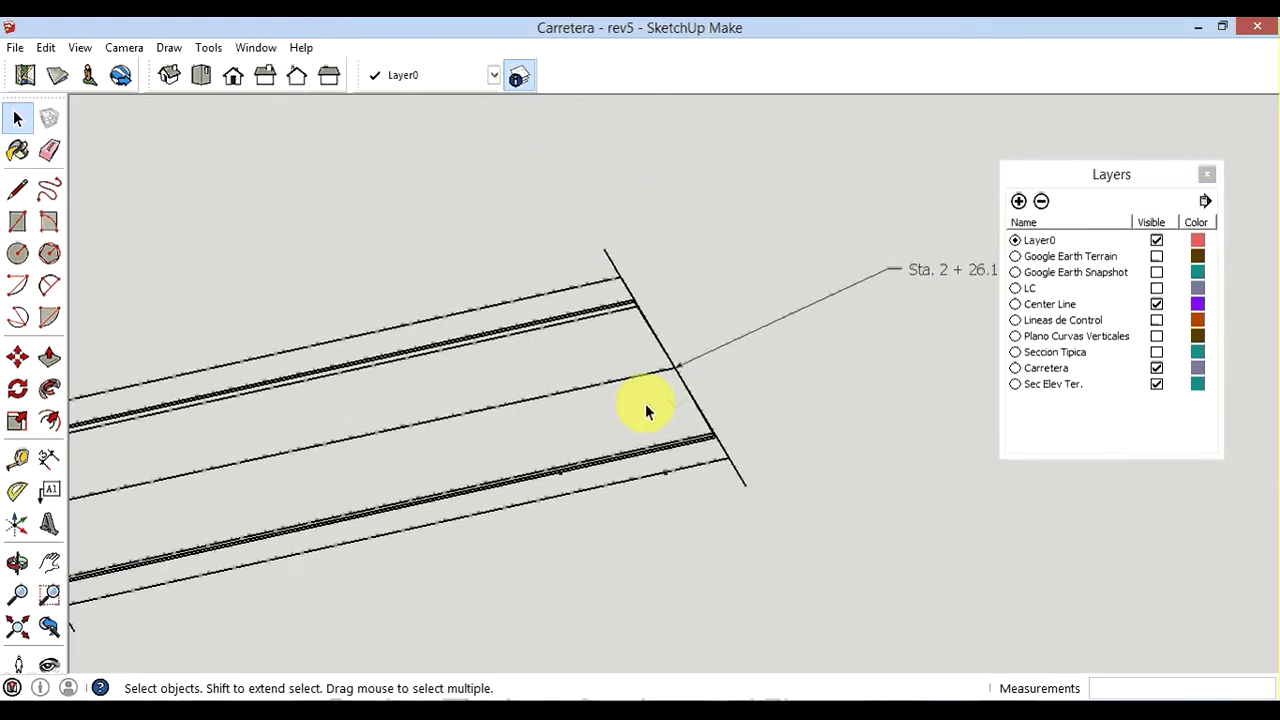
click(1157, 352)
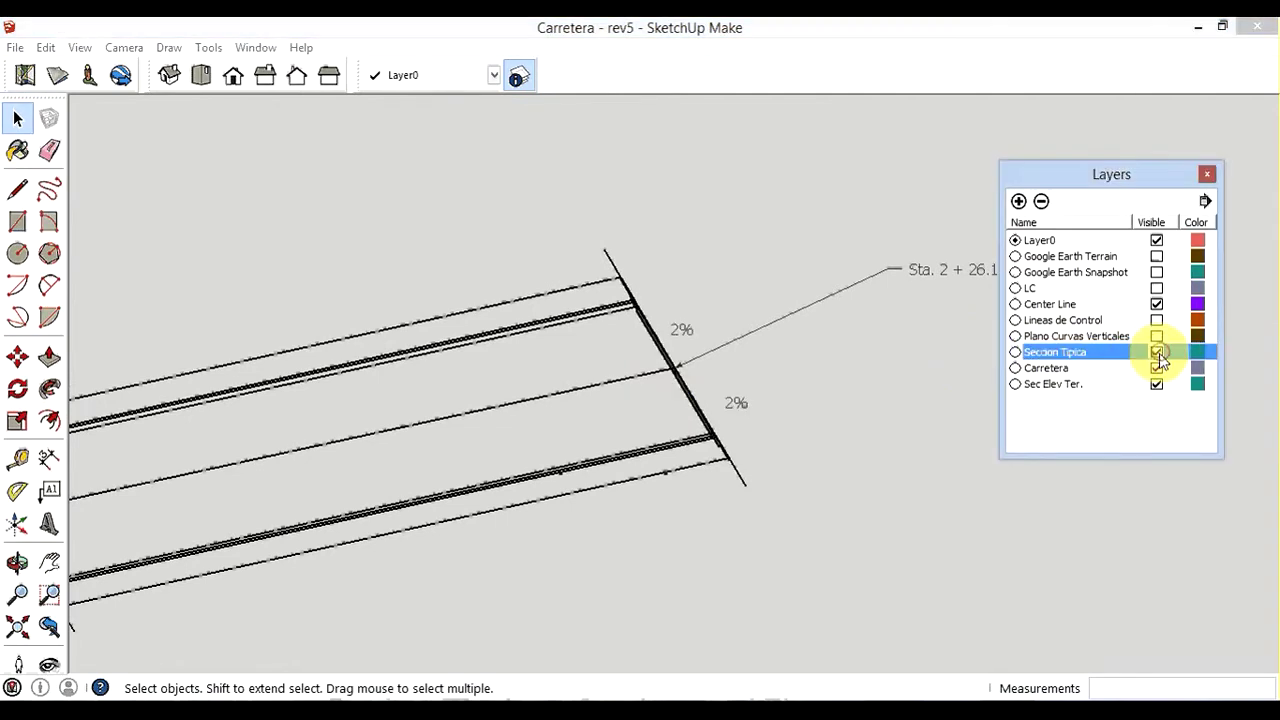
View the Typical Section in Front view, zoomed in and panned into frame
click(233, 77)
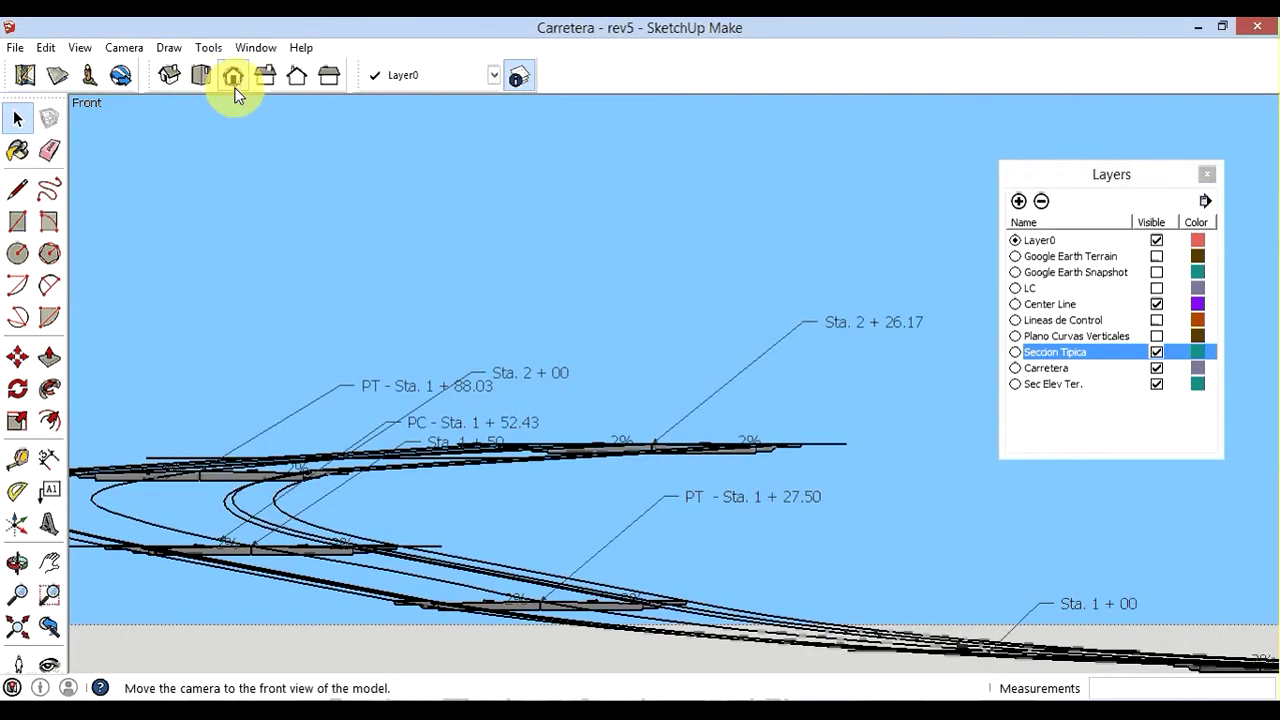
scroll(835, 345, down, 2)
scroll(836, 341, down, 2)
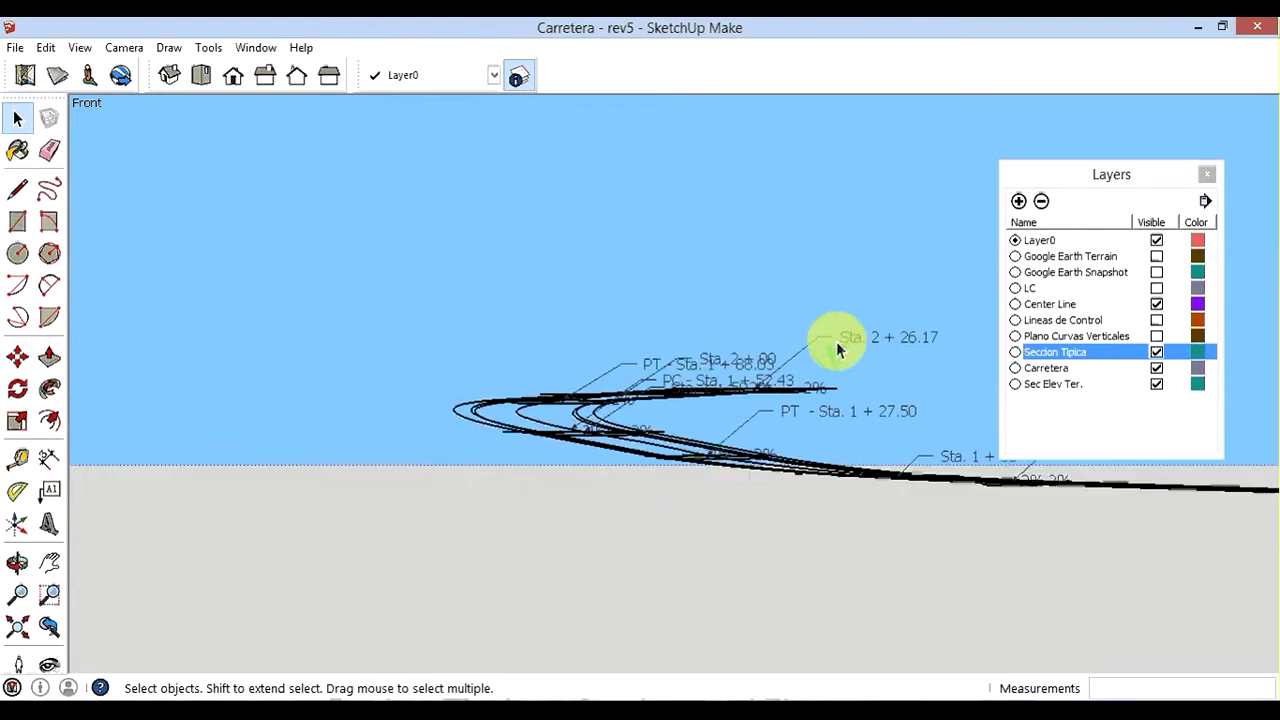
scroll(836, 341, down, 2)
scroll(337, 455, up, 1)
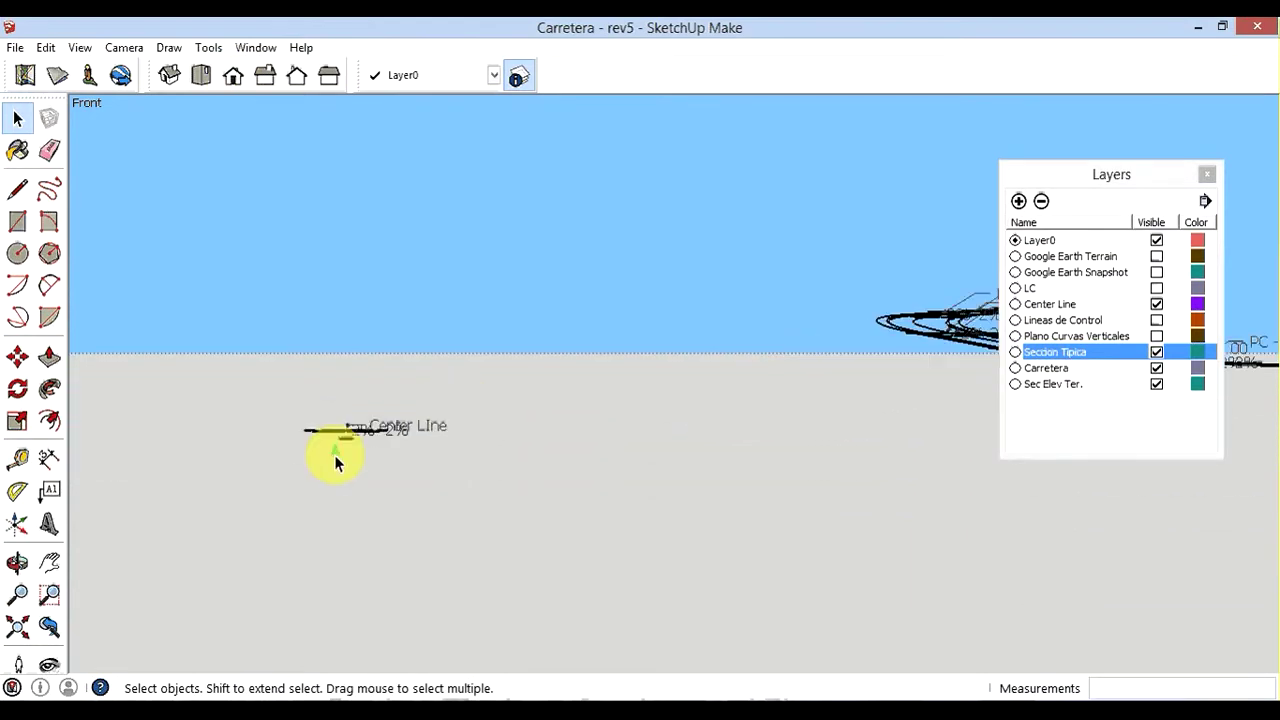
scroll(337, 449, up, 1)
scroll(337, 452, up, 2)
scroll(337, 447, up, 2)
scroll(337, 447, up, 1)
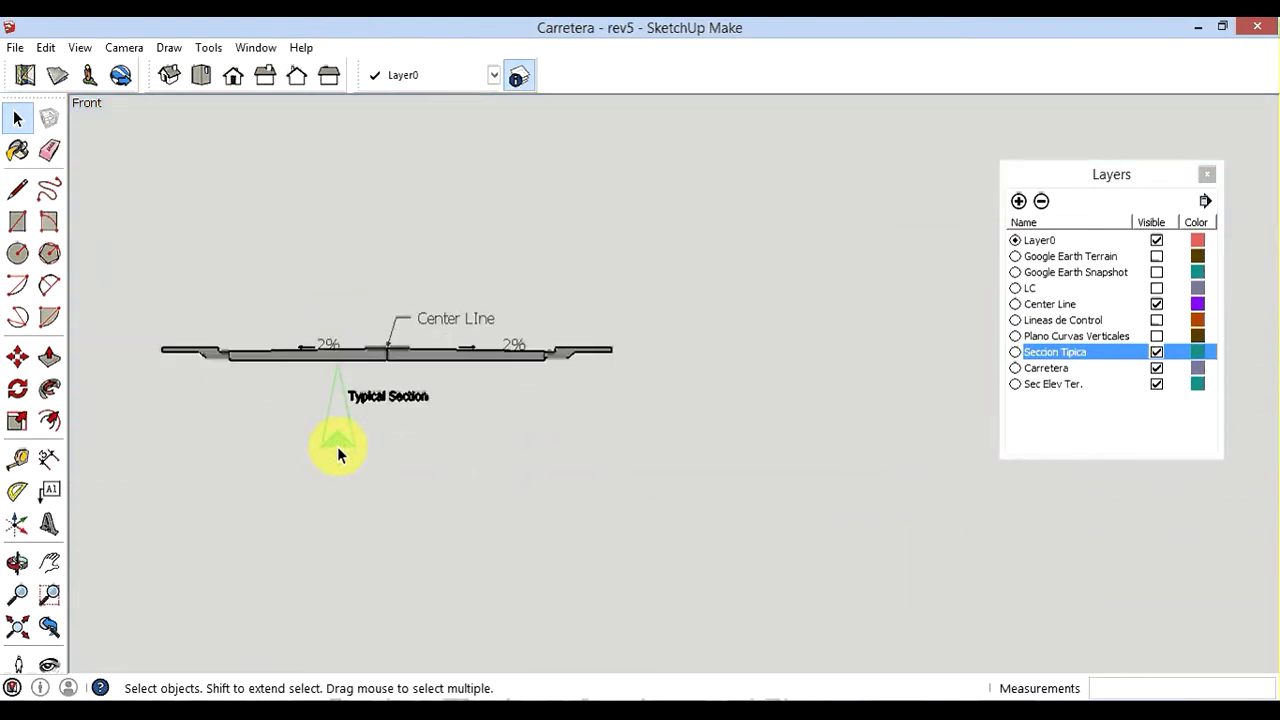
scroll(337, 446, up, 1)
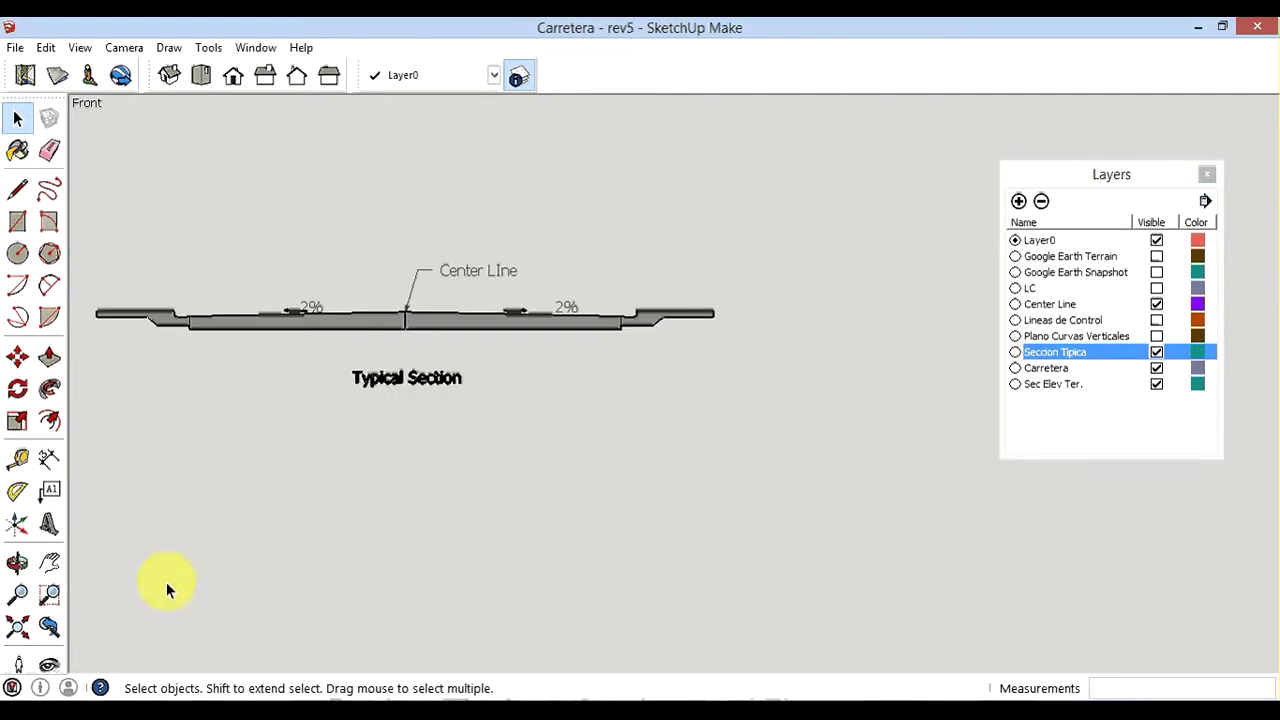
click(49, 562)
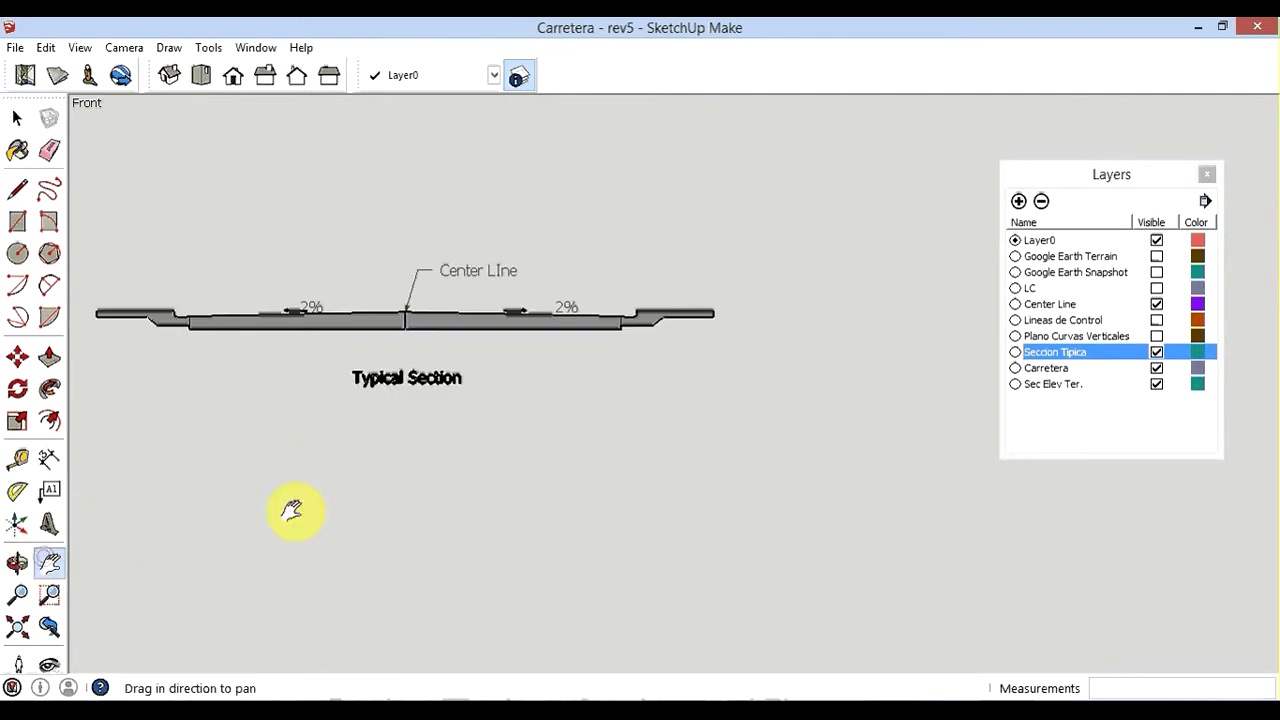
drag(291, 511, 385, 399)
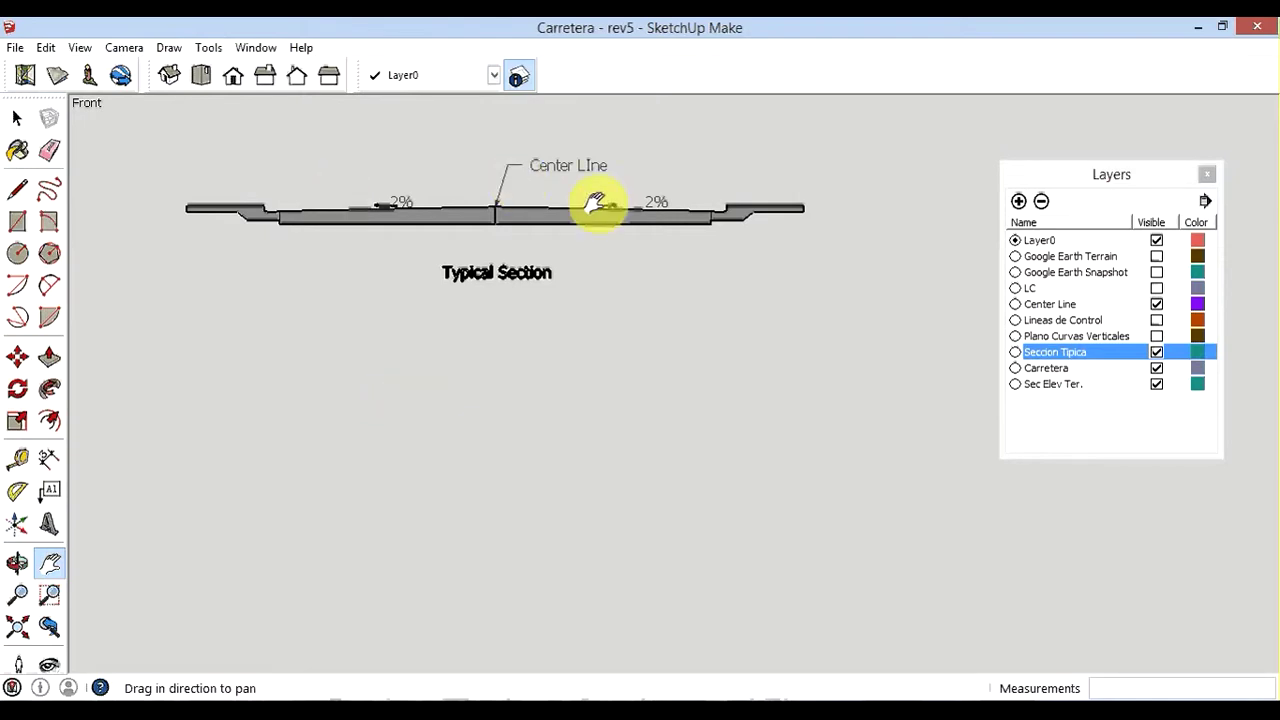
Copy the Typical Section cross-section and its labels to the clipboard
click(17, 118)
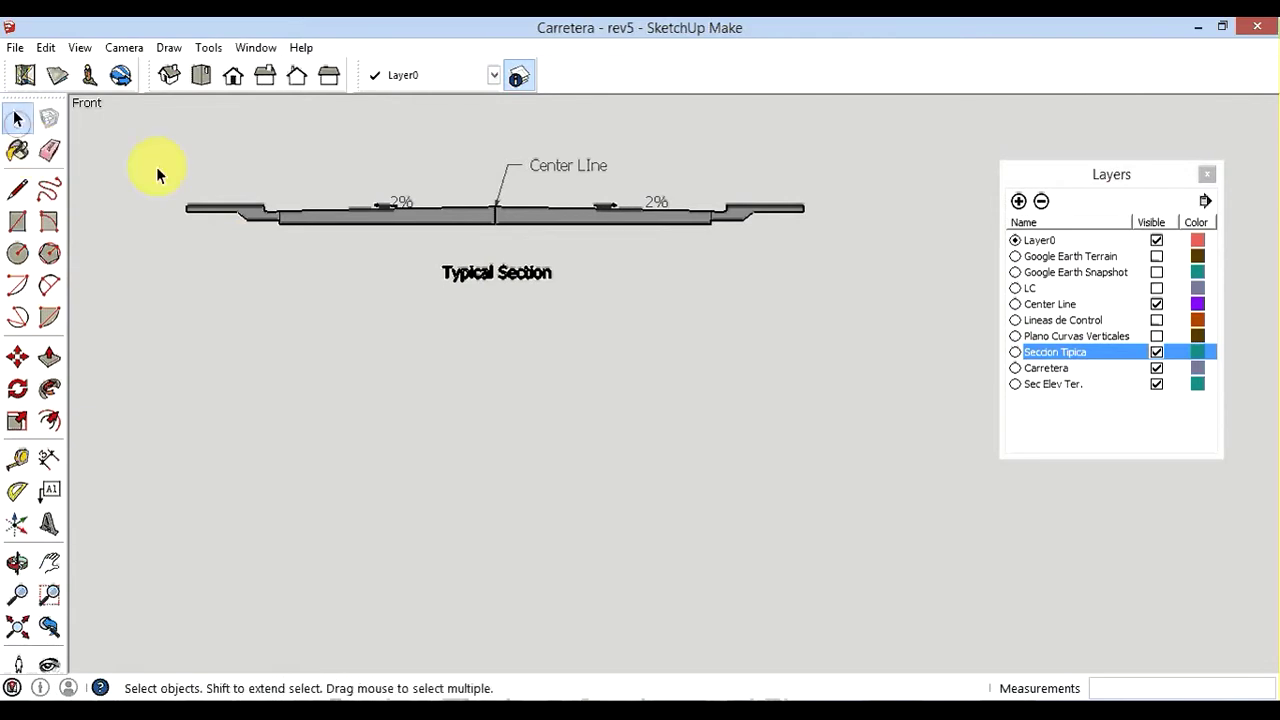
drag(157, 127, 838, 301)
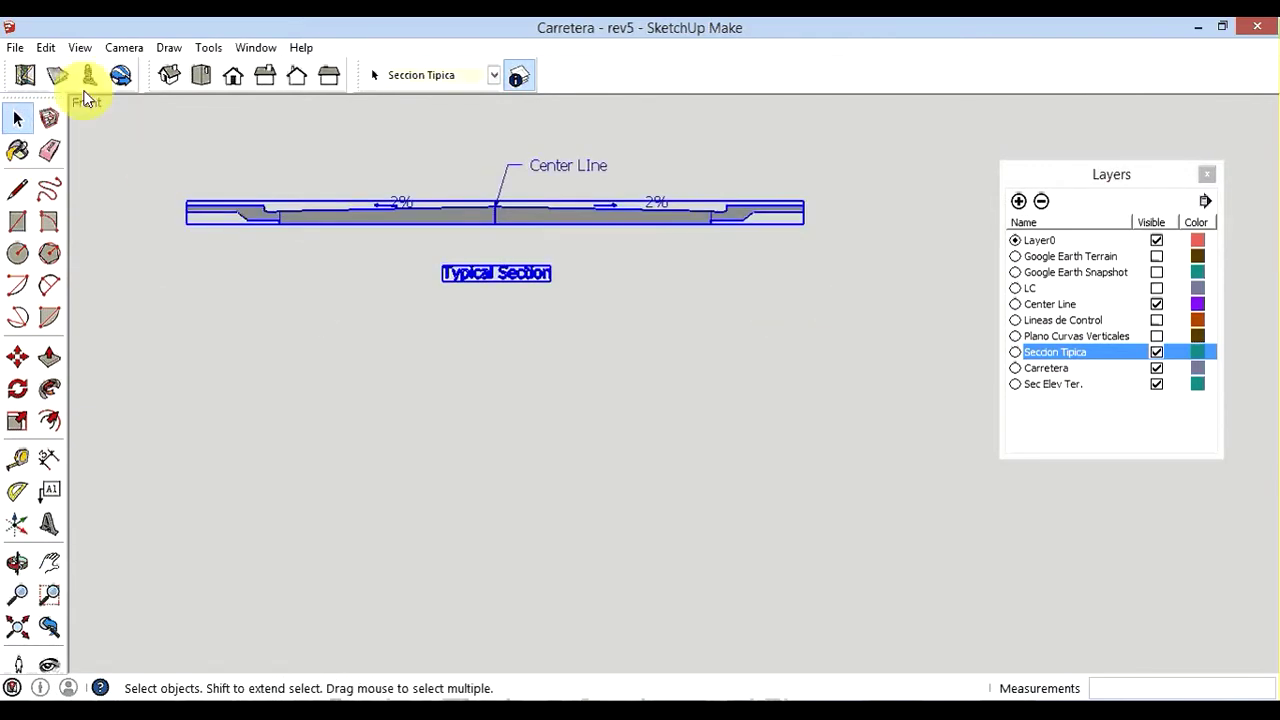
click(46, 47)
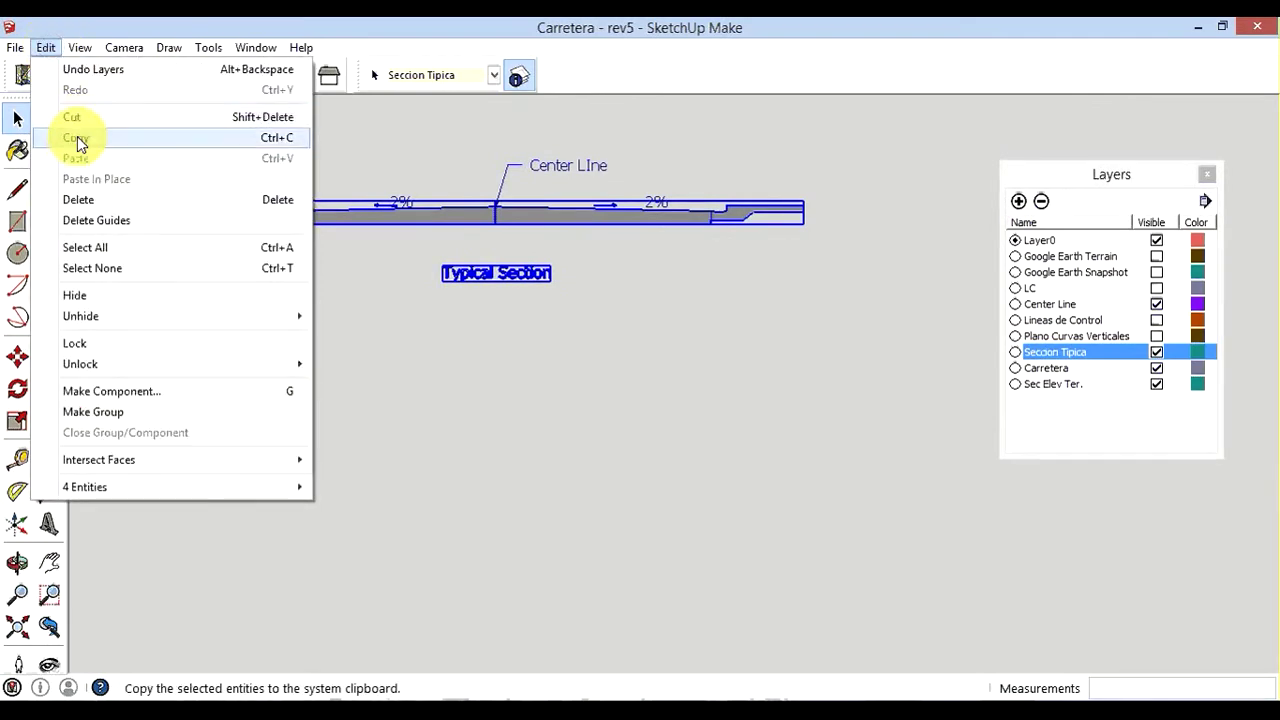
click(77, 136)
Paste the copy below the original, bring it into view and clear the selection
click(52, 48)
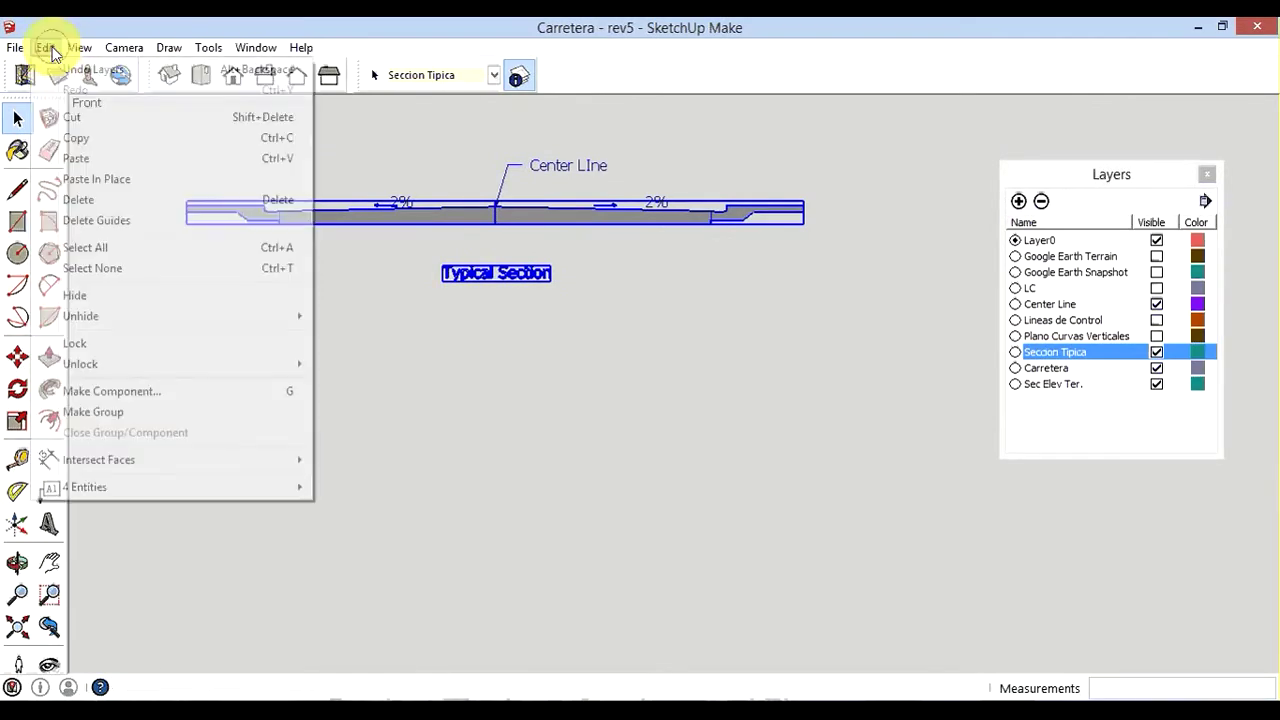
click(89, 158)
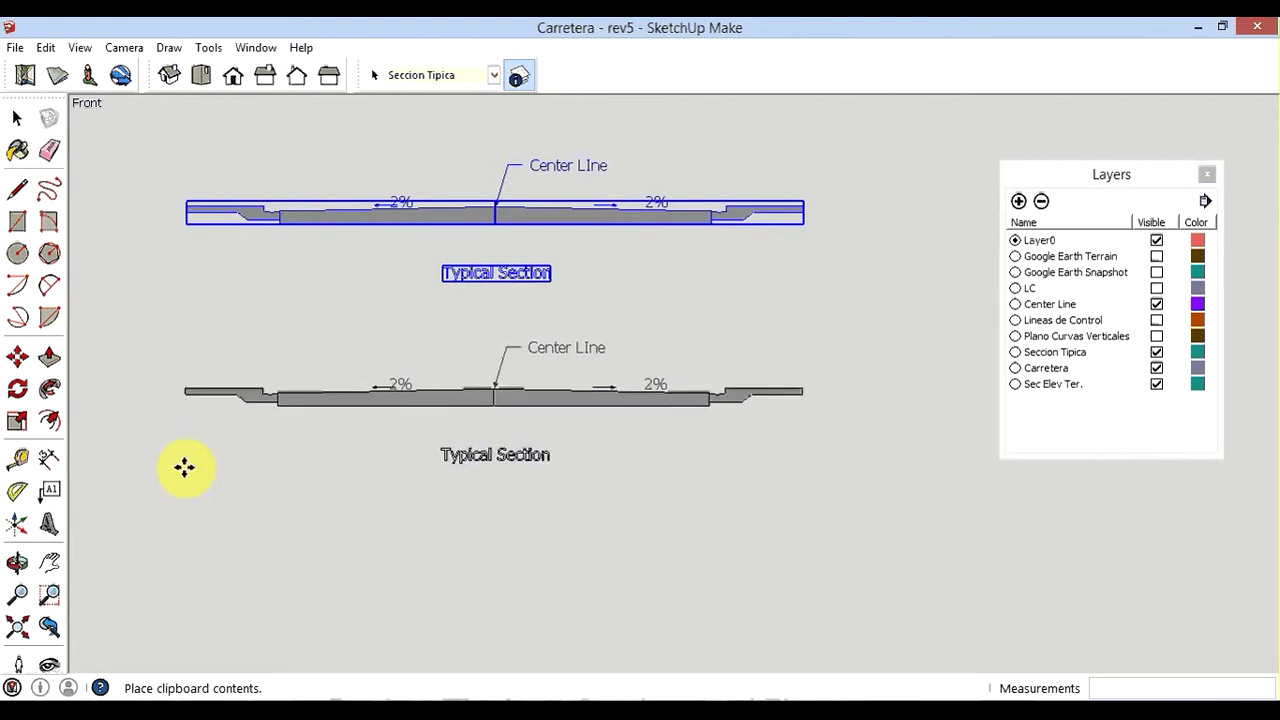
click(184, 478)
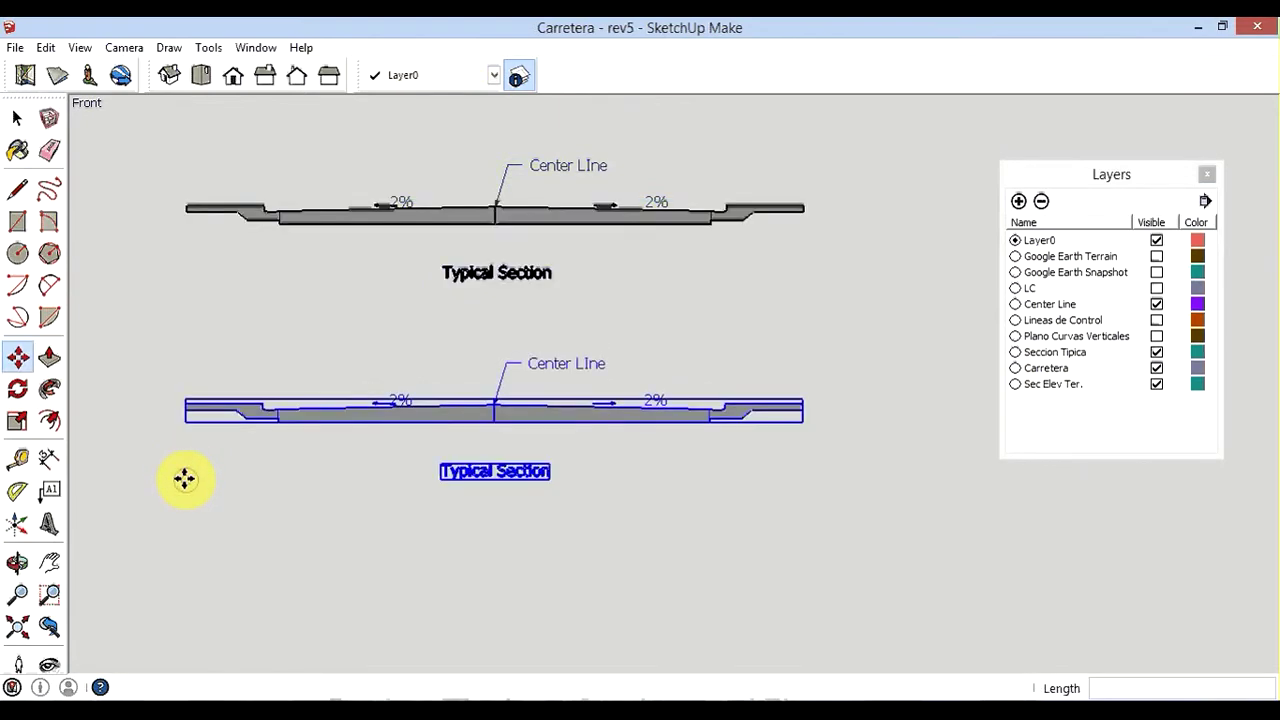
click(51, 564)
drag(696, 589, 700, 460)
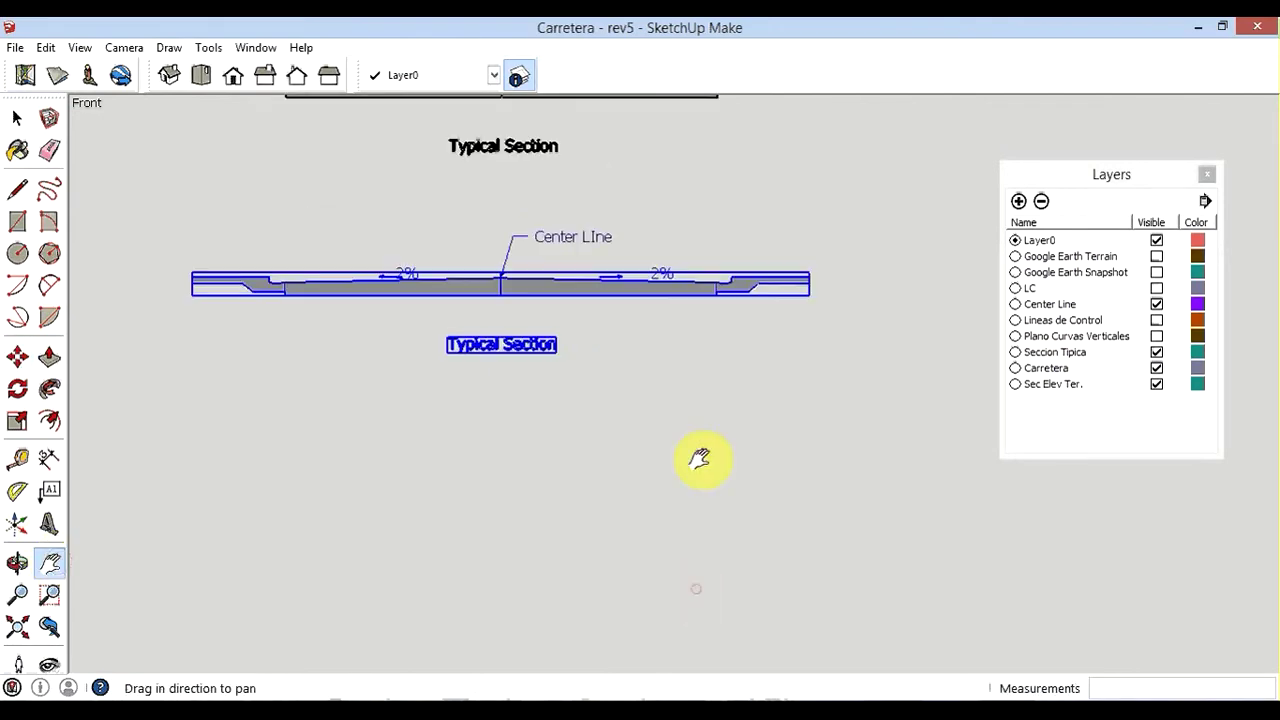
scroll(620, 300, up, 2)
scroll(660, 320, down, 1)
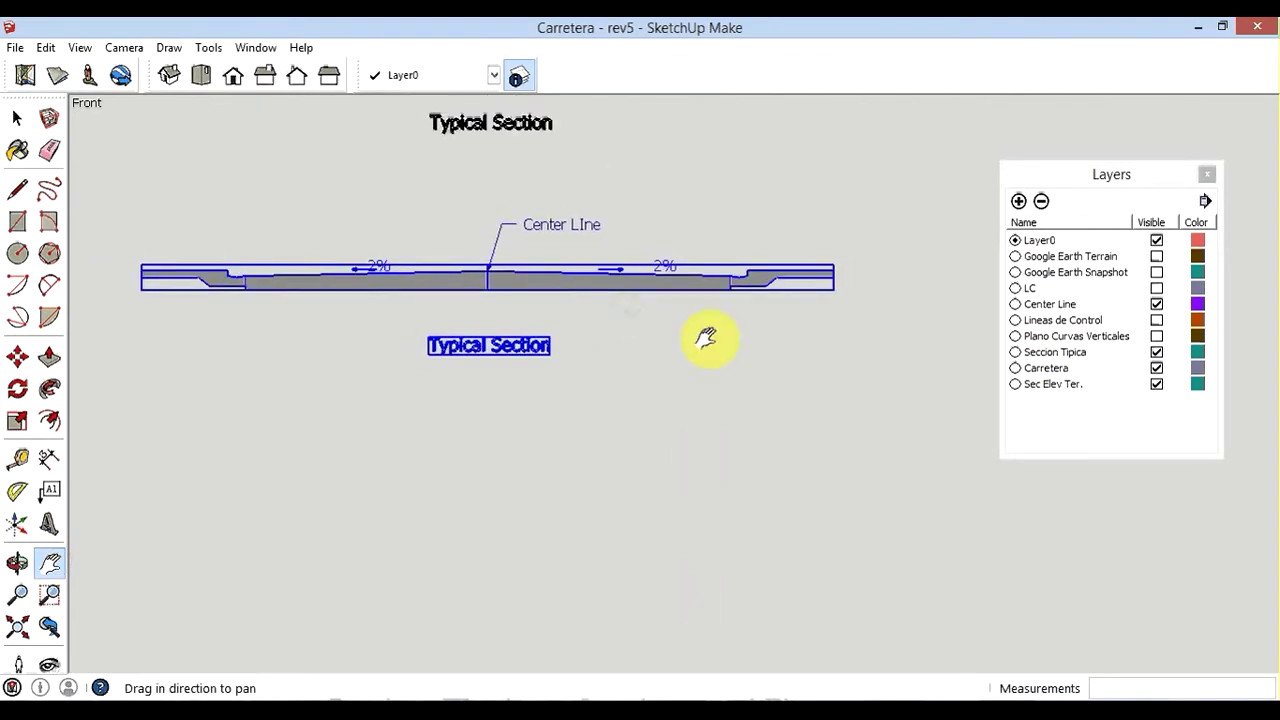
scroll(703, 337, down, 1)
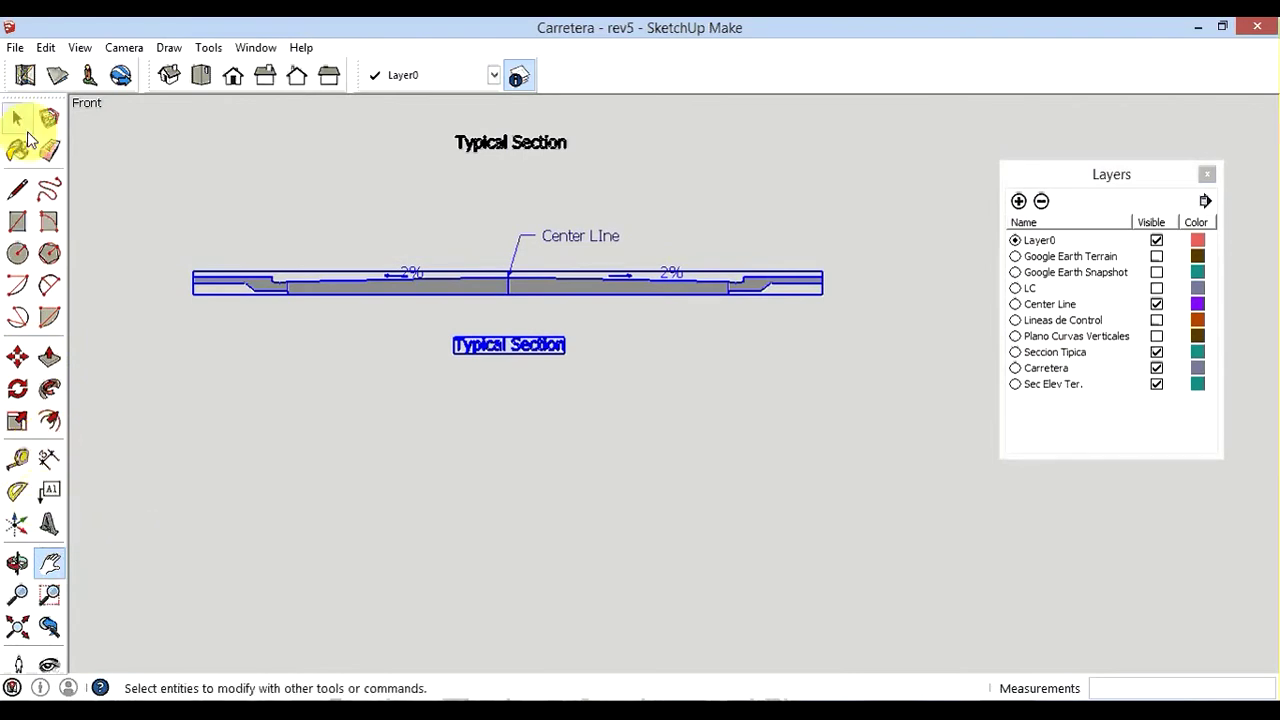
click(17, 119)
click(450, 160)
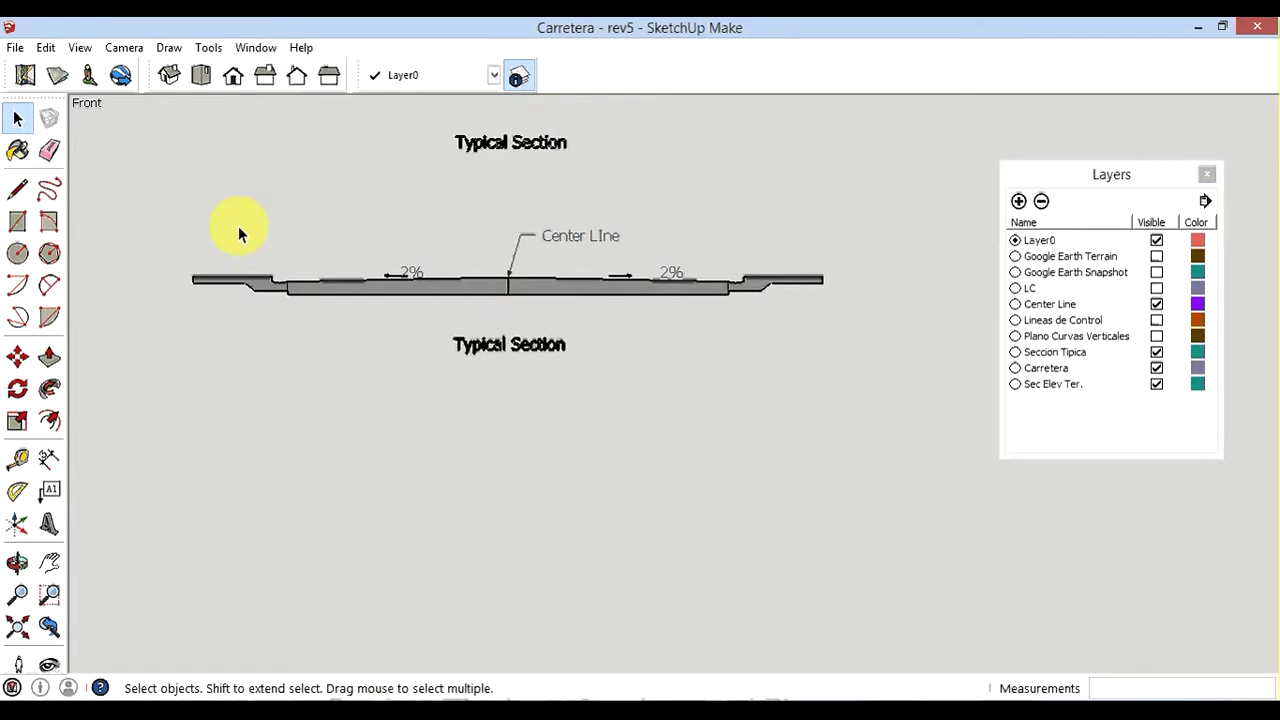
Pan until both Typical Section drawings, original and copy, show one above the other
click(50, 563)
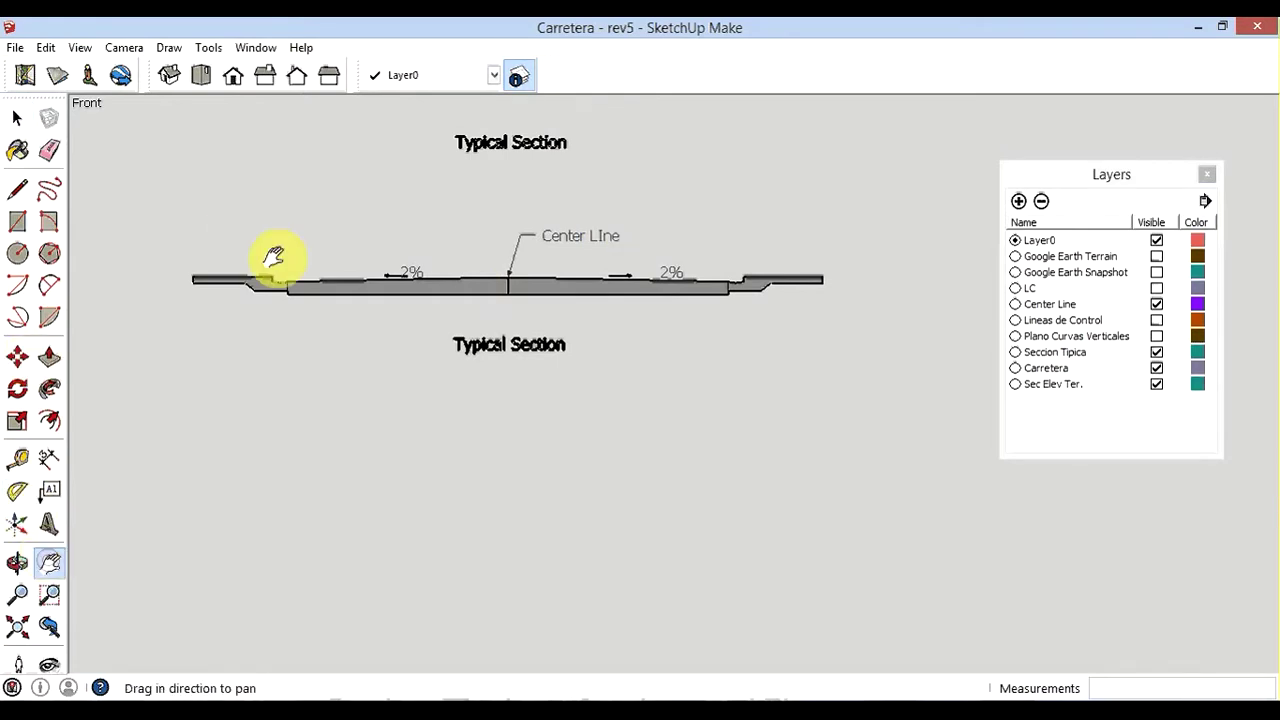
drag(273, 257, 308, 348)
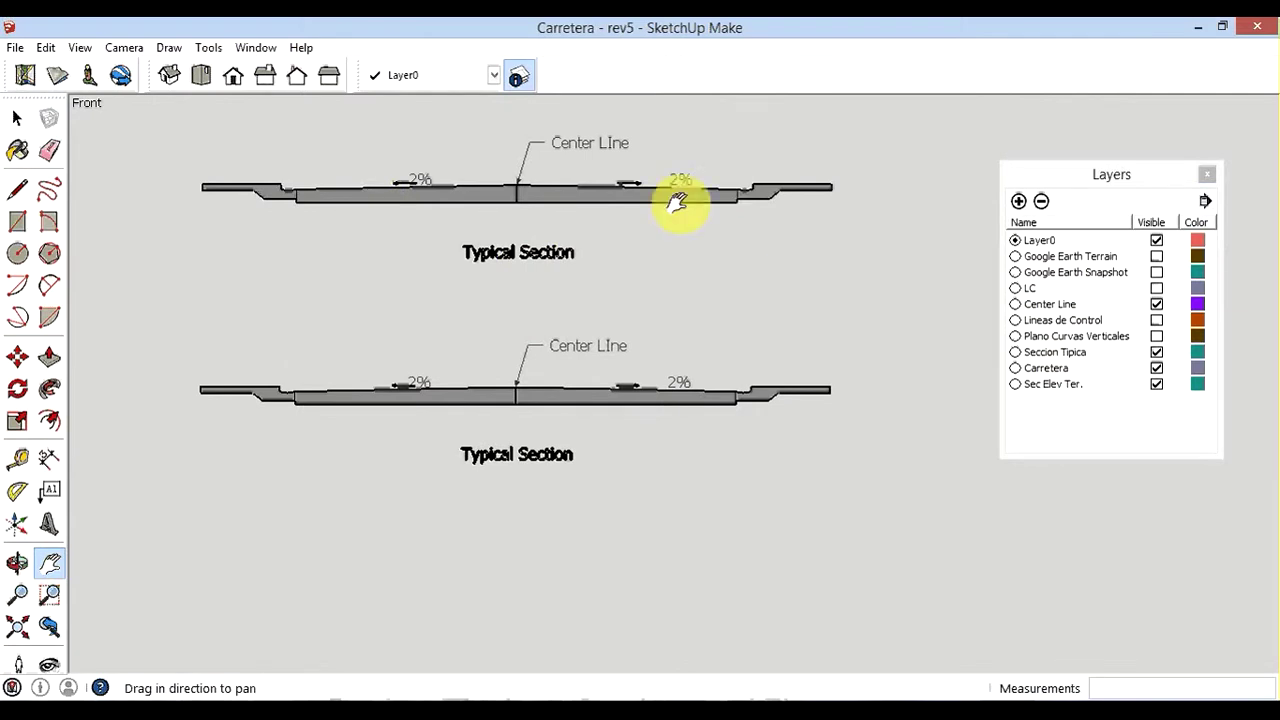
drag(659, 291, 663, 223)
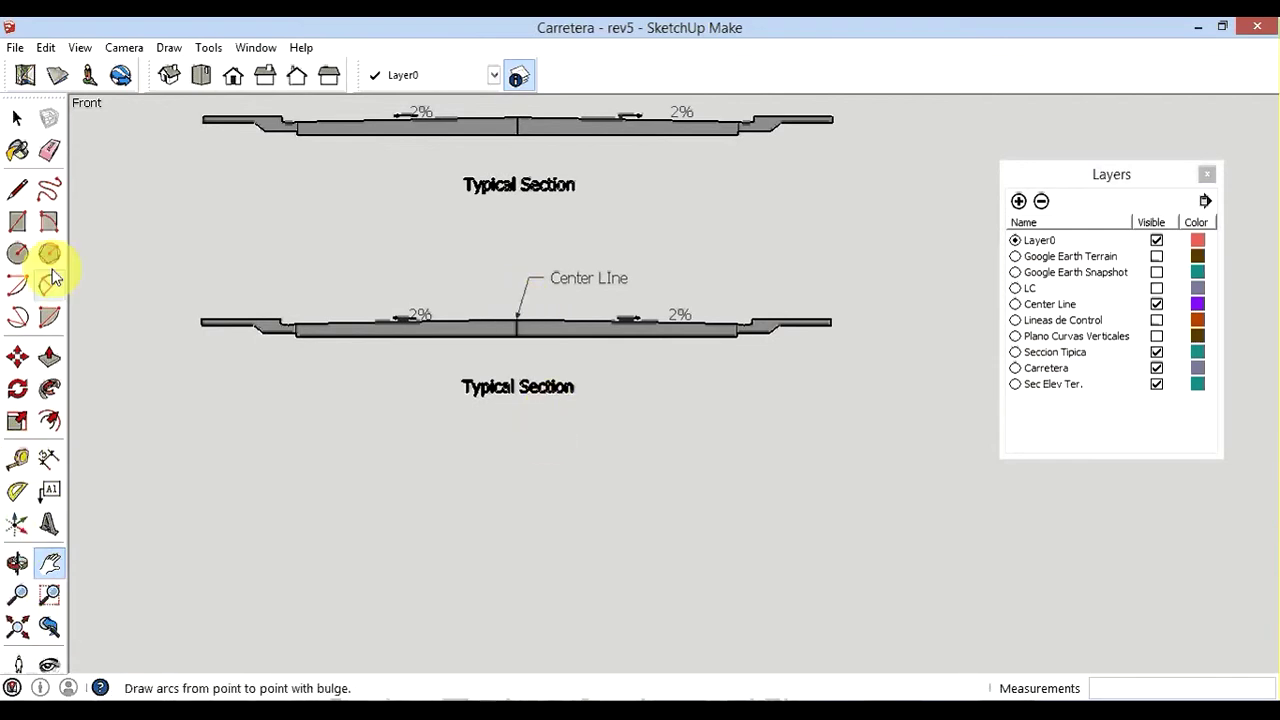
Edit the lower section's Center Line label to read 'Sta. 0+00; Center Line'
click(17, 118)
click(580, 280)
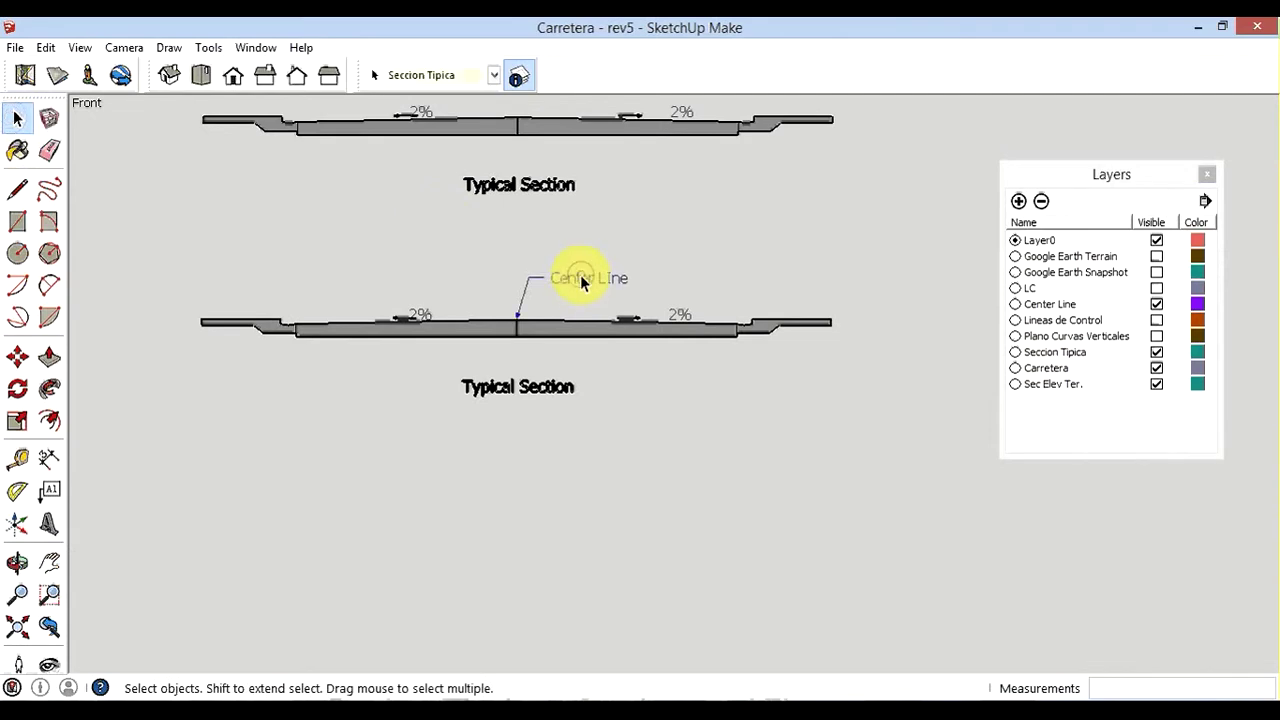
right_click(580, 280)
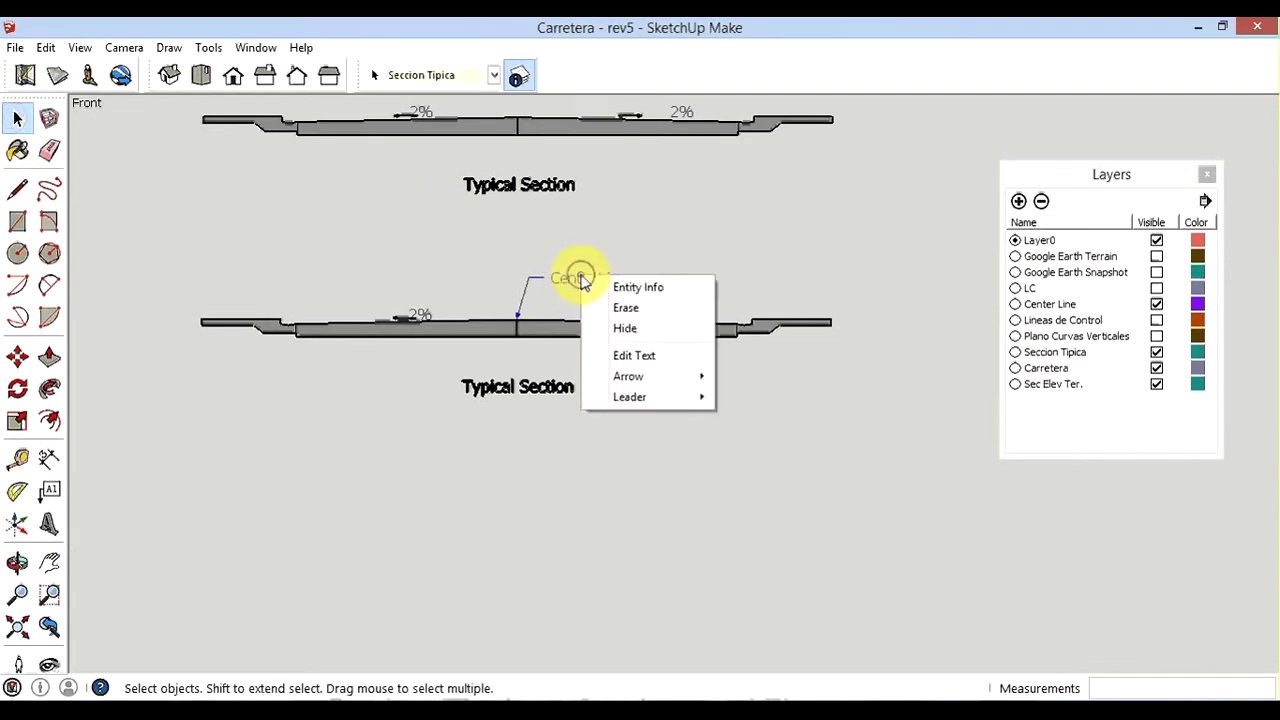
click(632, 357)
text(Center)
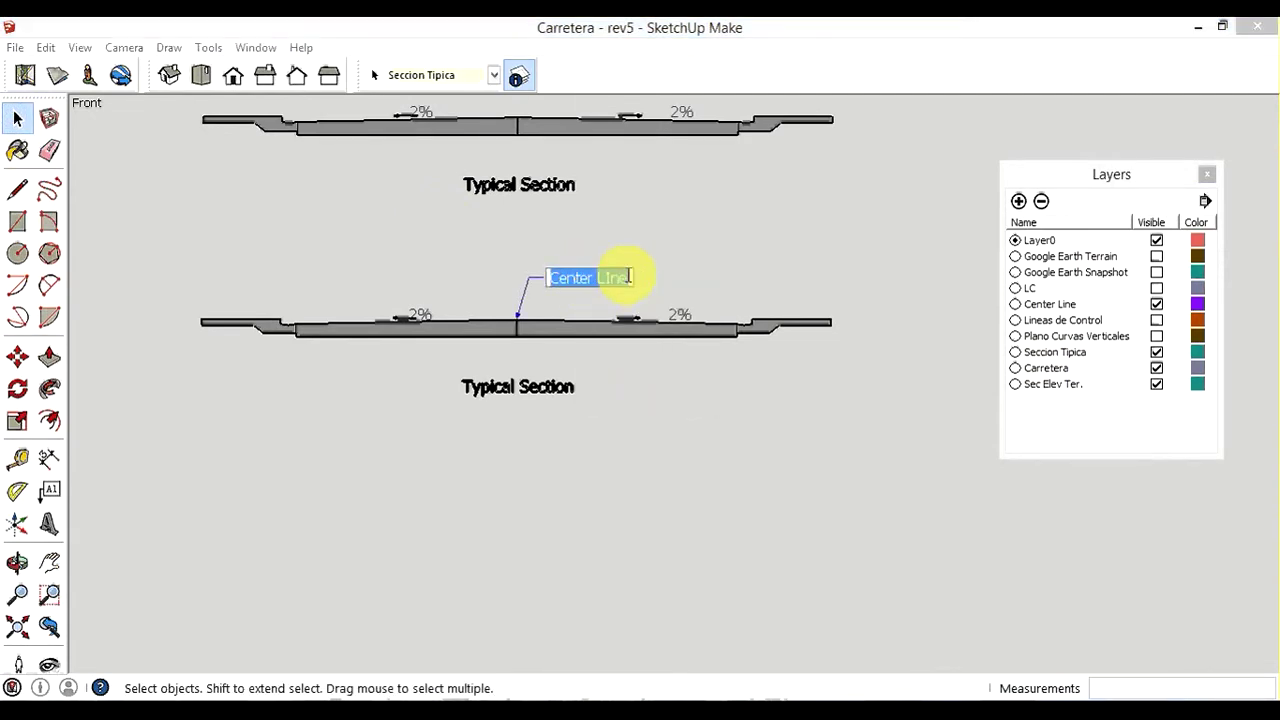
text( LIne)
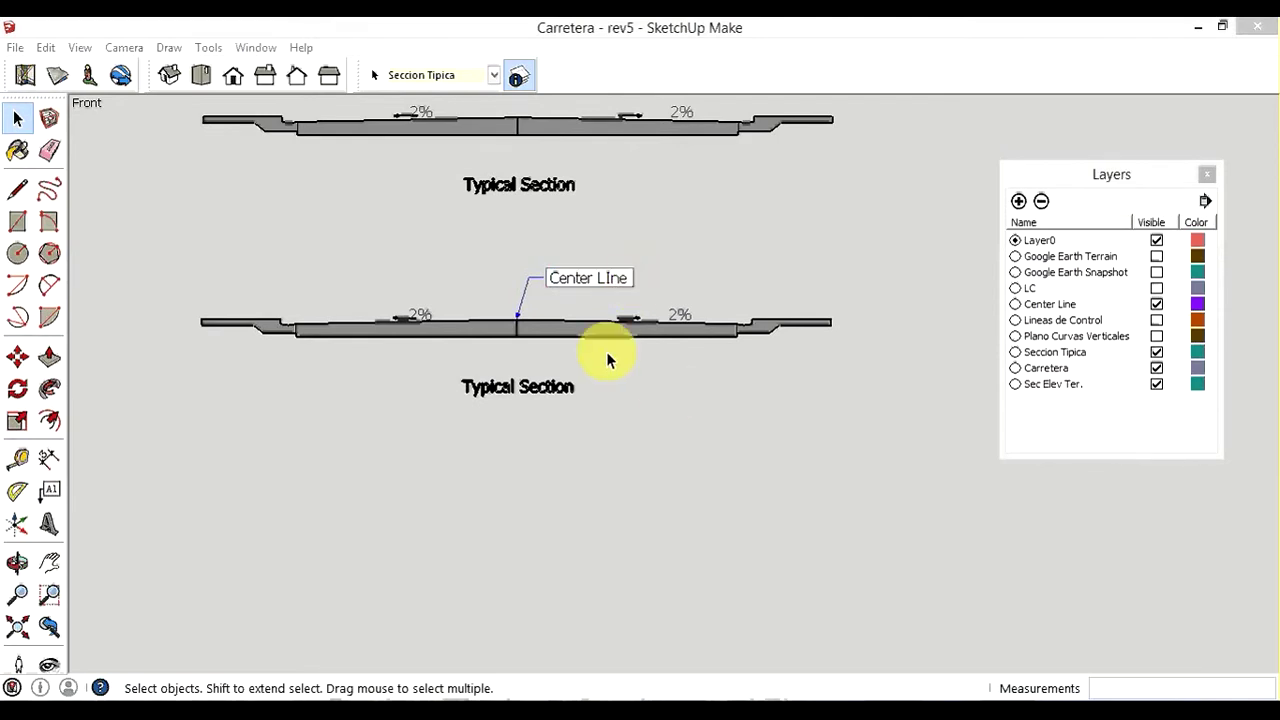
click(551, 278)
text(Sta)
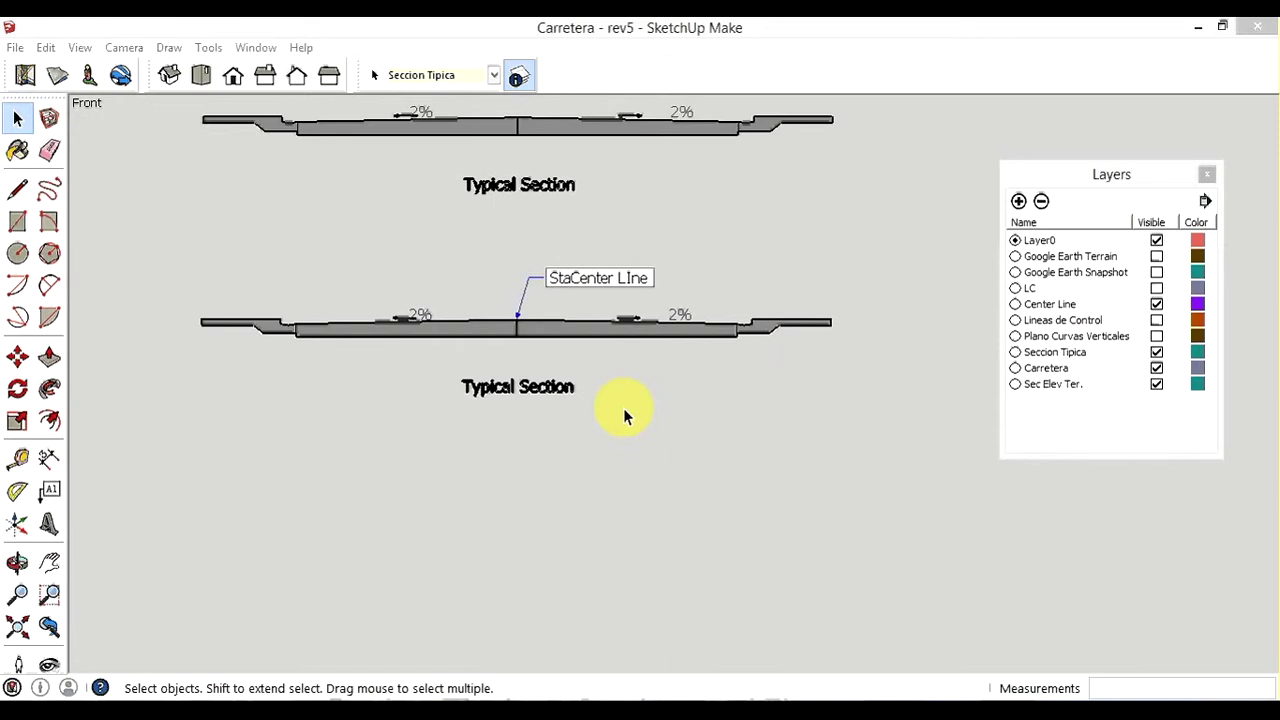
text(. 0+)
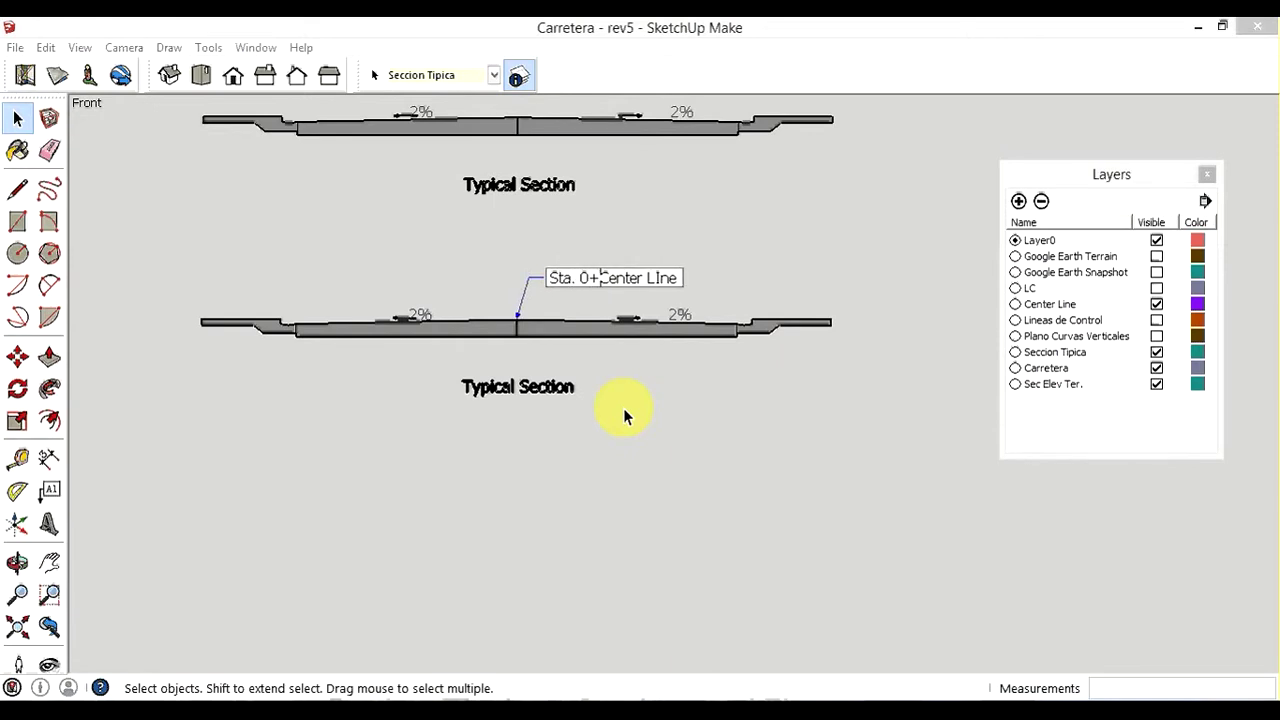
text(00)
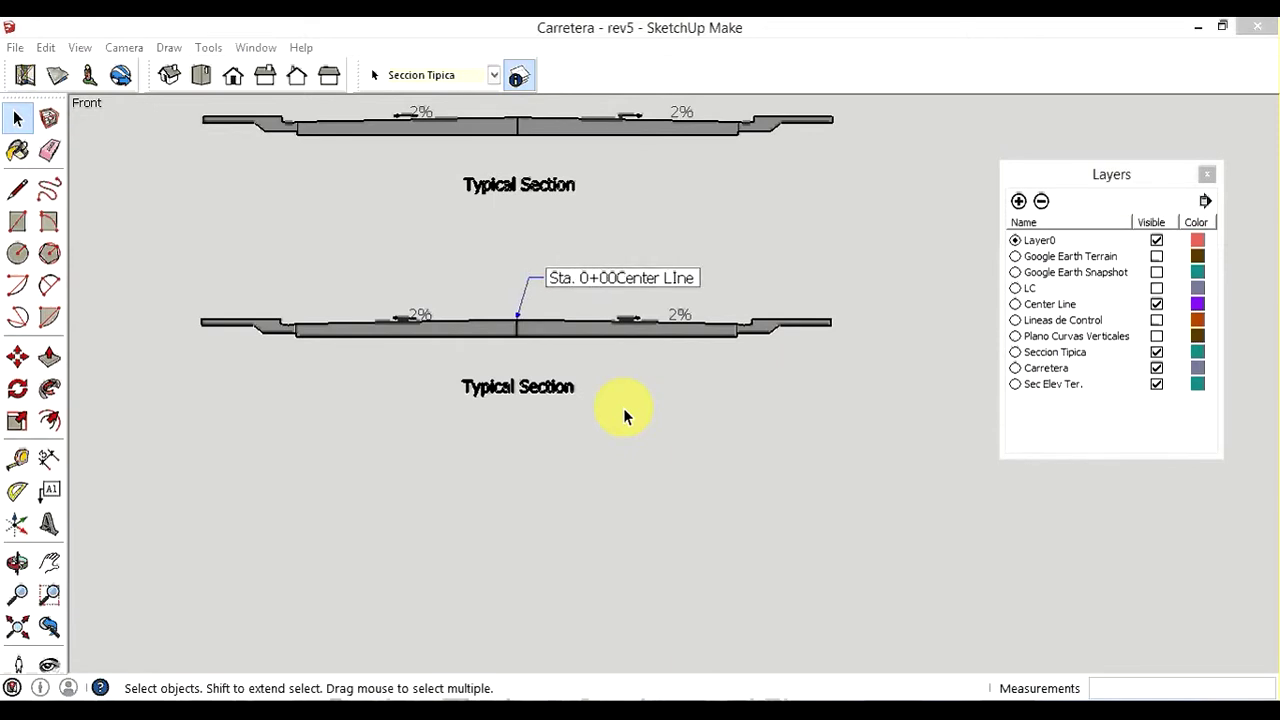
text(;)
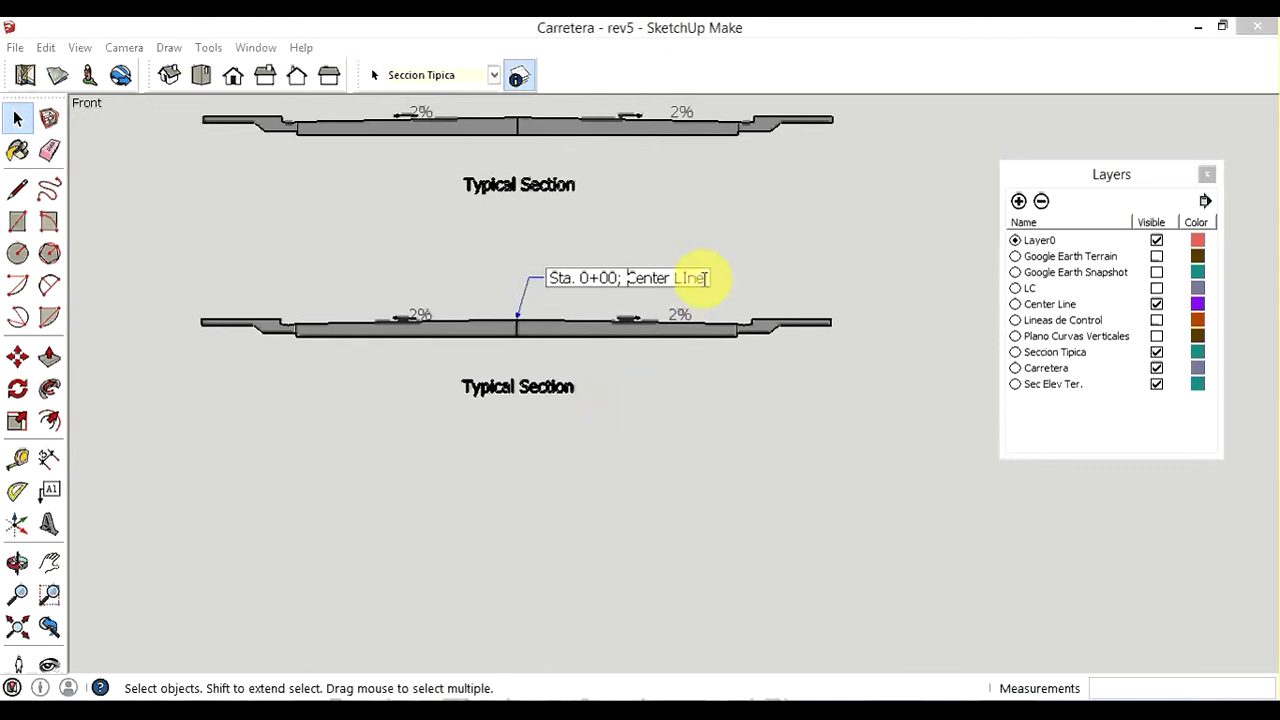
Confirm the new label text and make the Plano Curvas Verticales layer visible
click(721, 356)
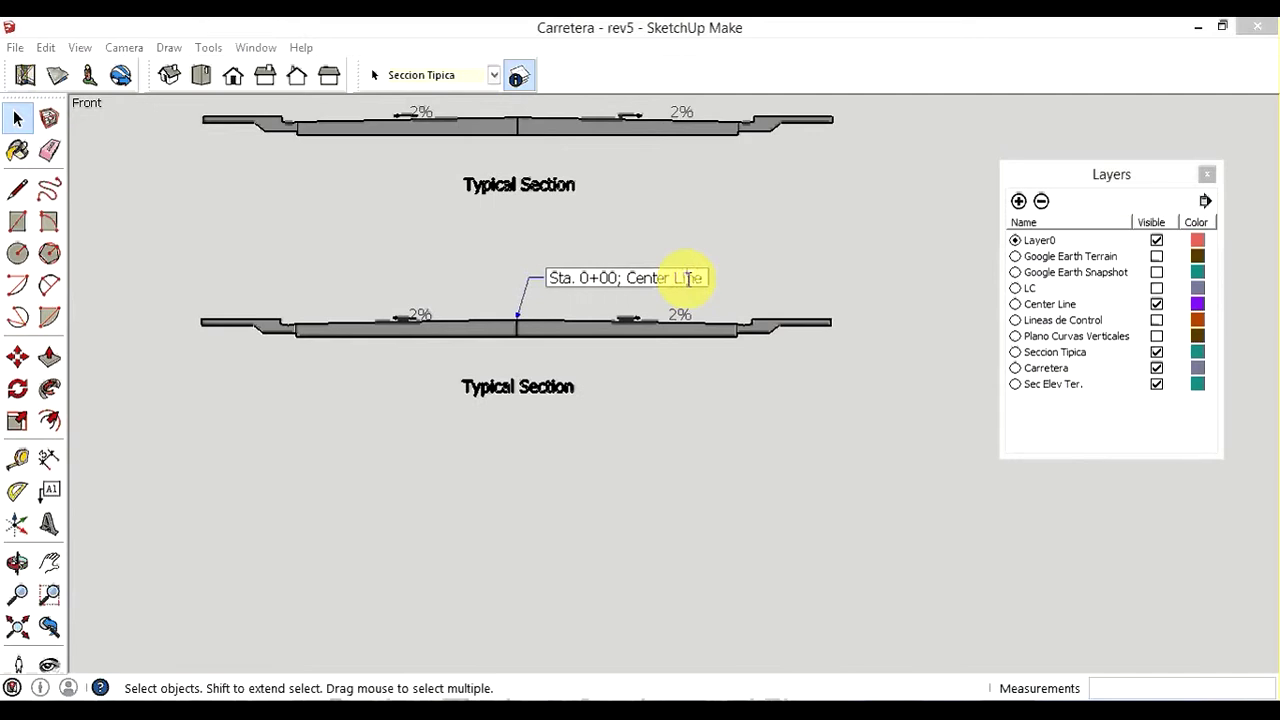
click(640, 375)
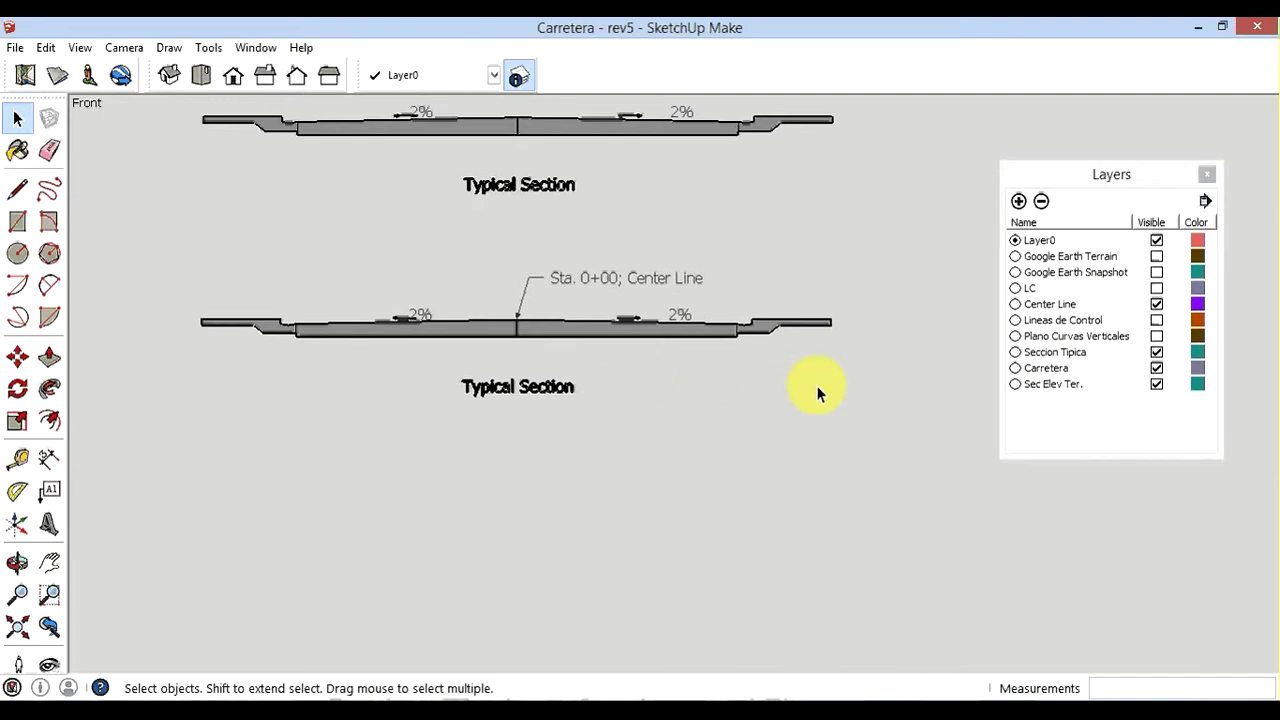
click(1156, 350)
click(1156, 336)
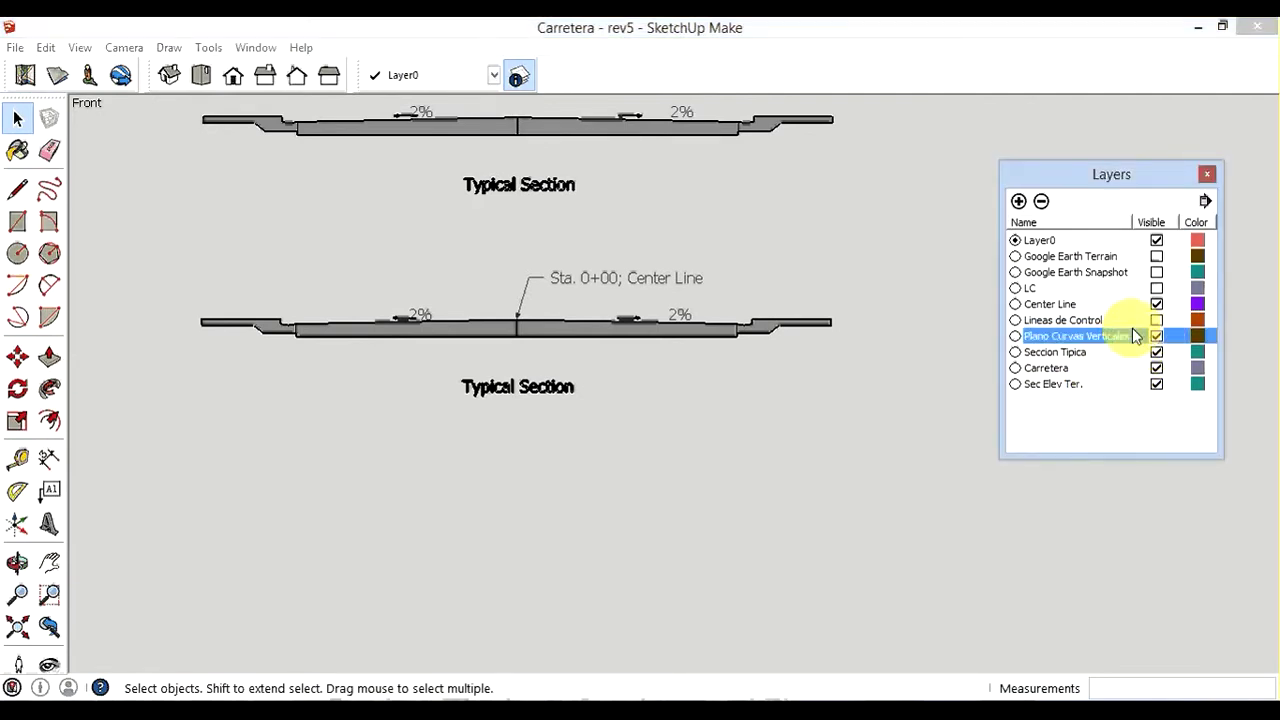
In Right view, zoom along the vertical profile to Sta. 0 + 00 at elevation 24.3902 m
click(268, 78)
scroll(500, 282, down, 2)
scroll(506, 286, down, 1)
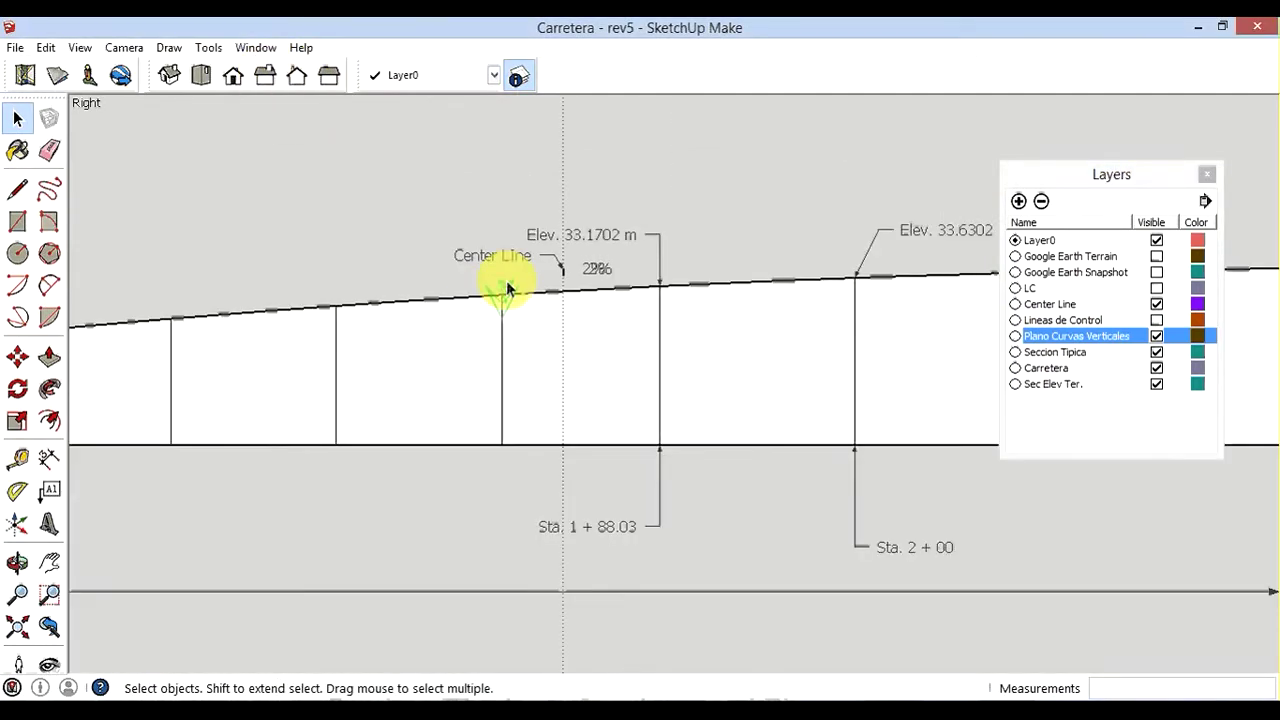
scroll(753, 351, down, 1)
scroll(799, 347, down, 2)
scroll(799, 347, down, 1)
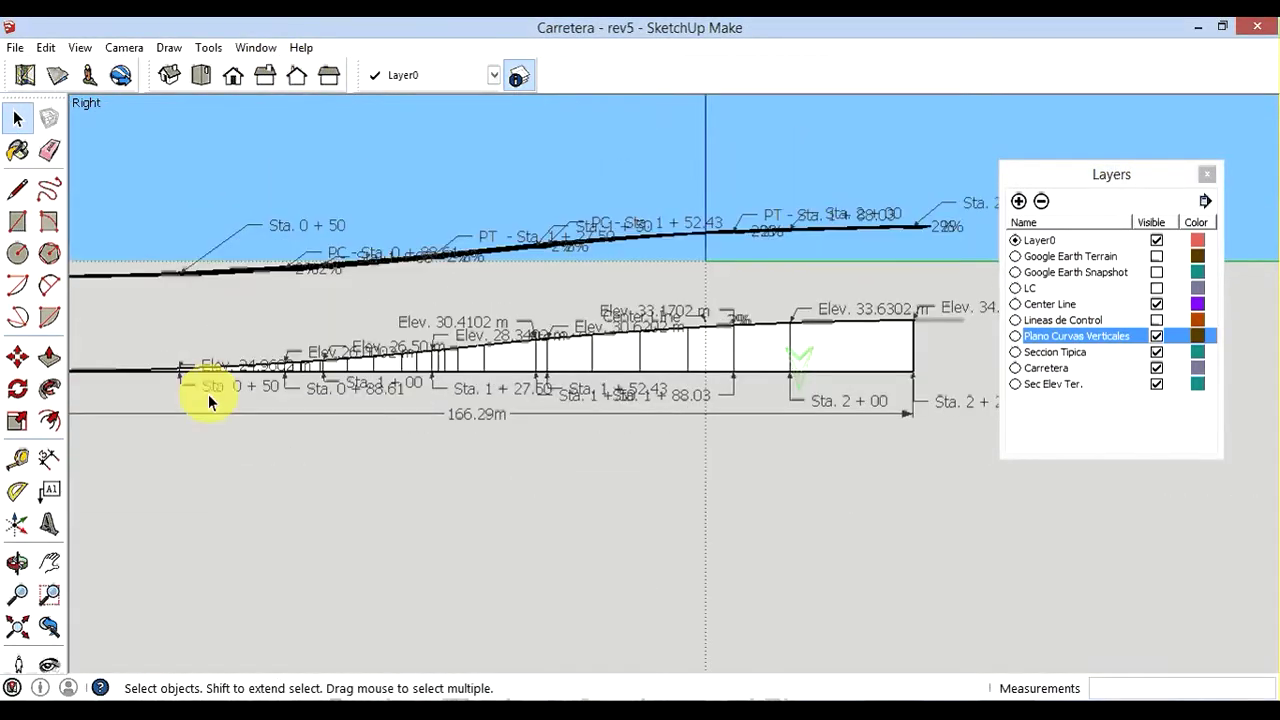
scroll(208, 394, up, 1)
scroll(183, 400, up, 2)
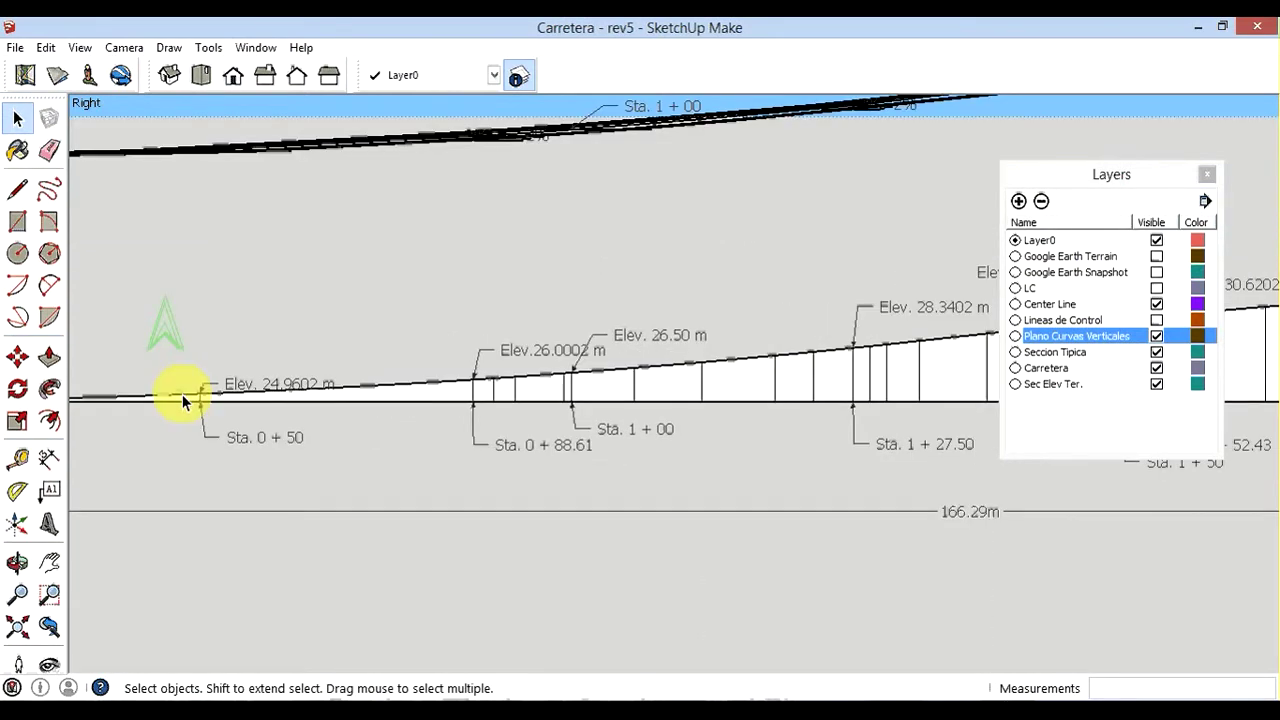
scroll(185, 398, up, 2)
scroll(190, 385, up, 1)
scroll(191, 380, up, 1)
scroll(196, 382, up, 1)
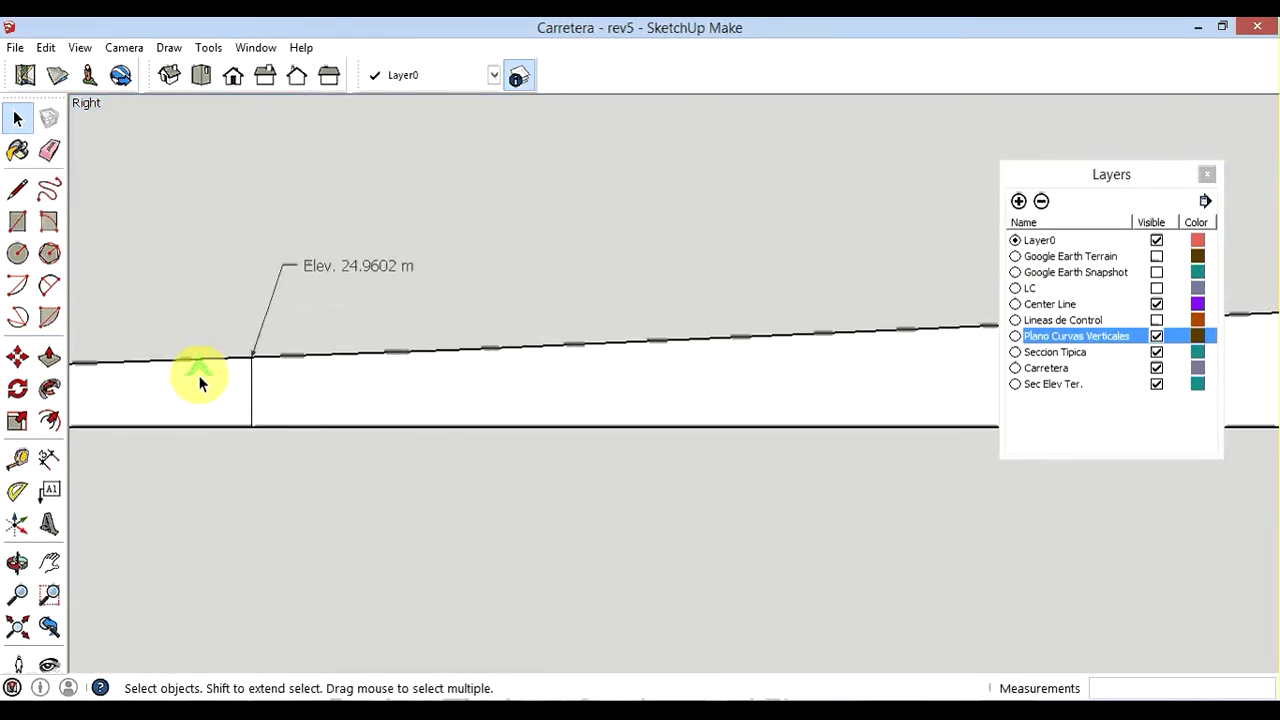
scroll(199, 380, up, 1)
scroll(198, 376, up, 1)
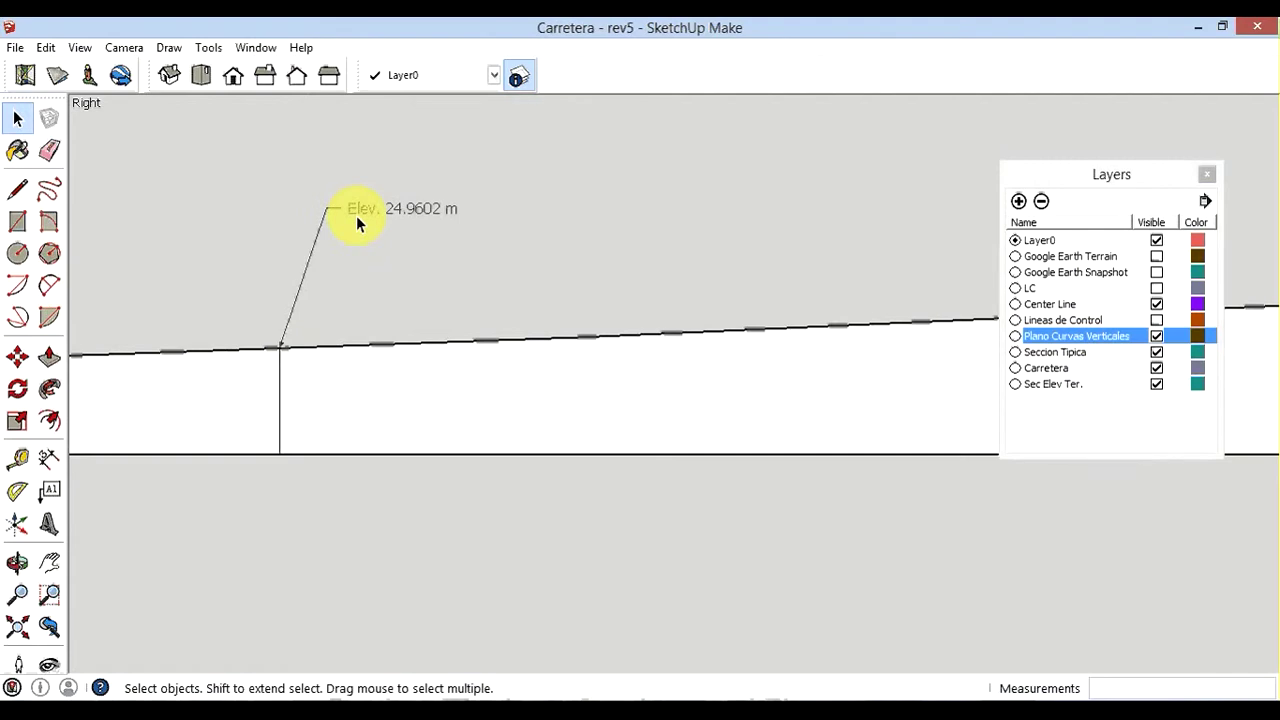
scroll(470, 330, down, 2)
scroll(580, 390, down, 2)
scroll(640, 400, down, 1)
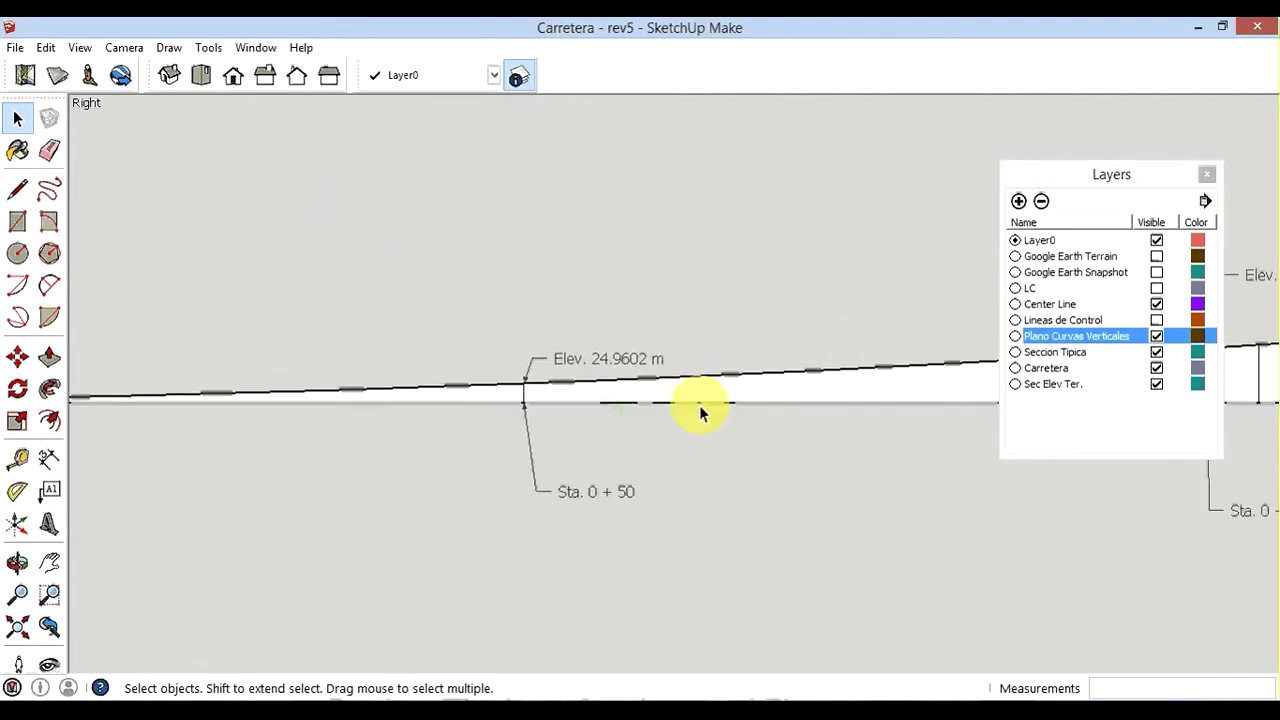
scroll(699, 405, down, 2)
scroll(210, 371, up, 2)
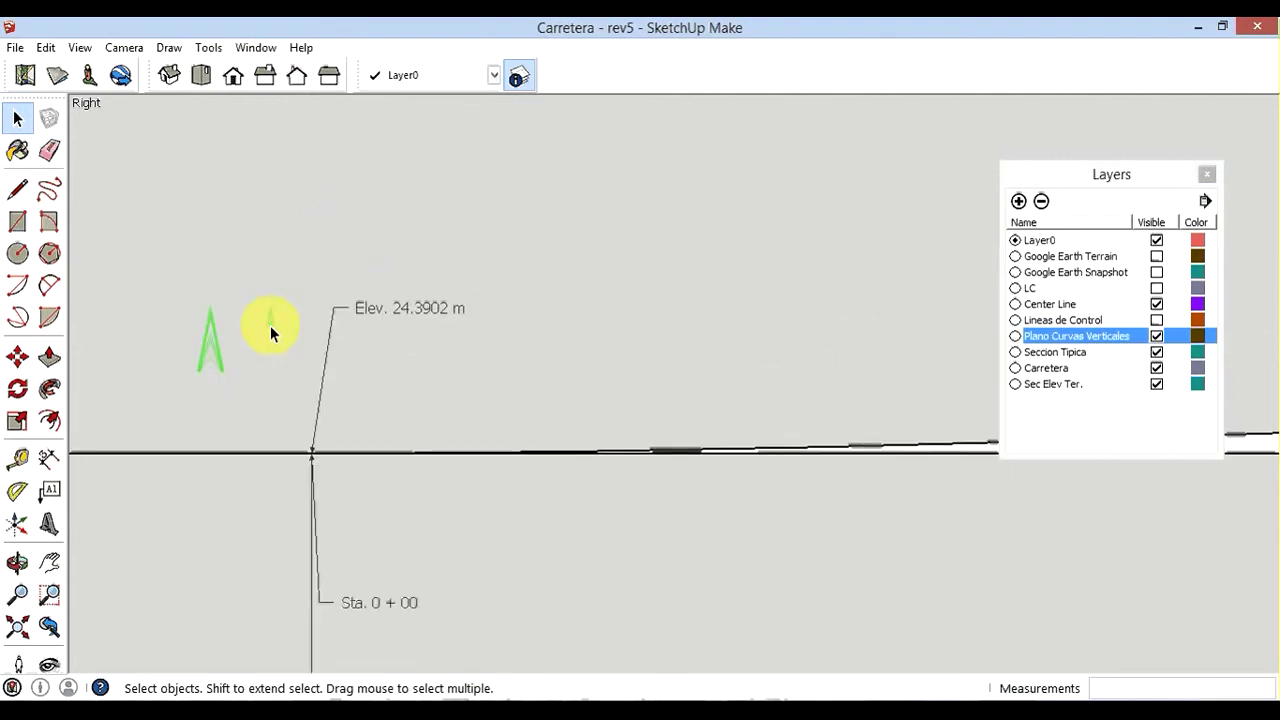
scroll(270, 325, up, 1)
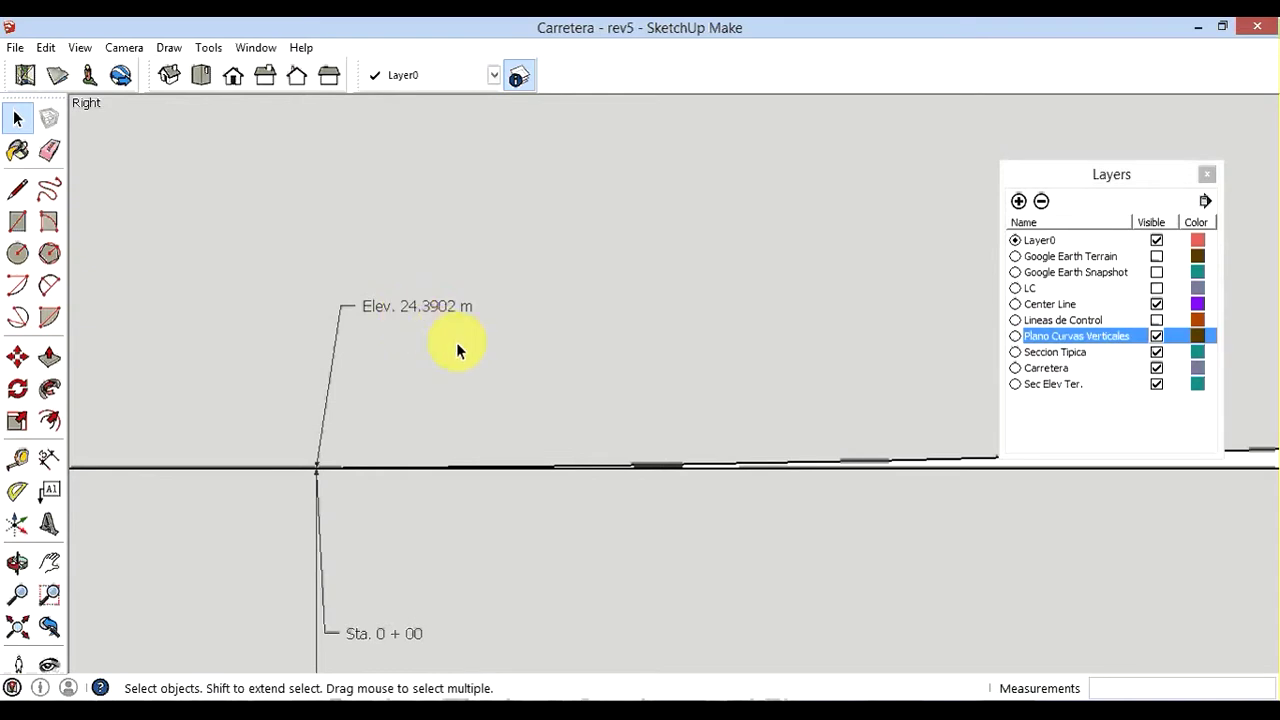
scroll(460, 345, down, 1)
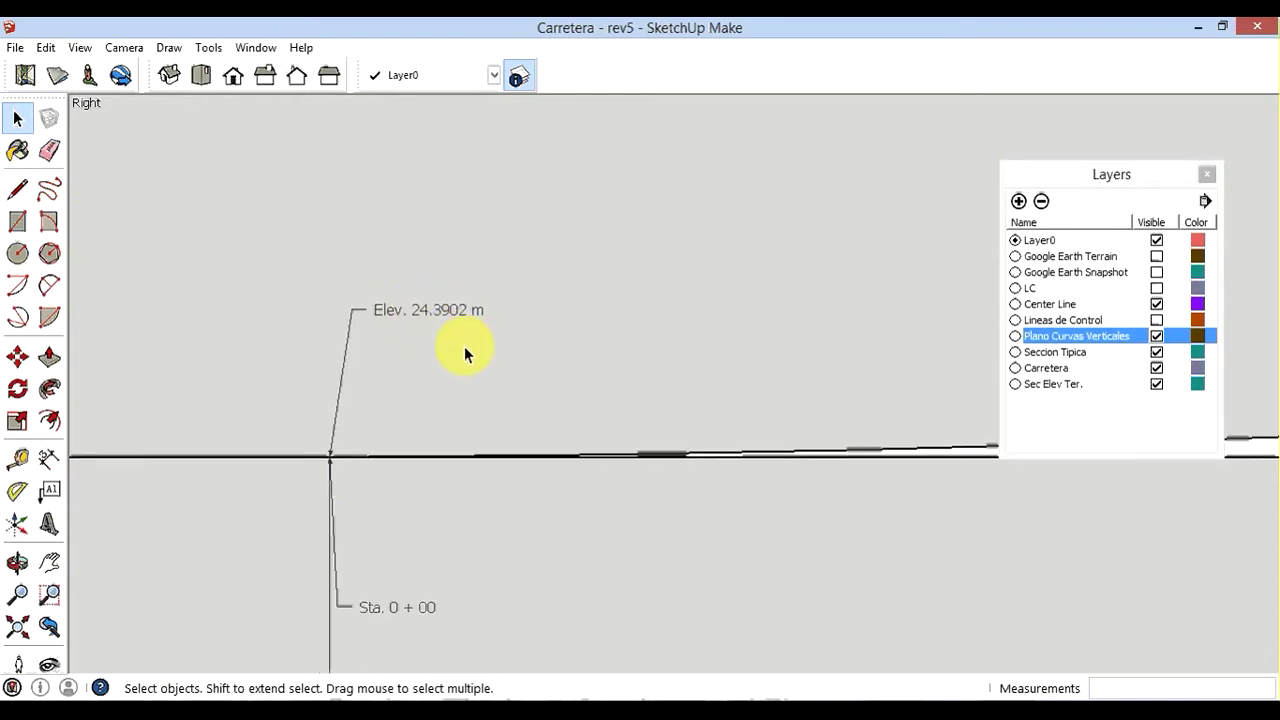
Return to the Front view and zoom out
click(230, 74)
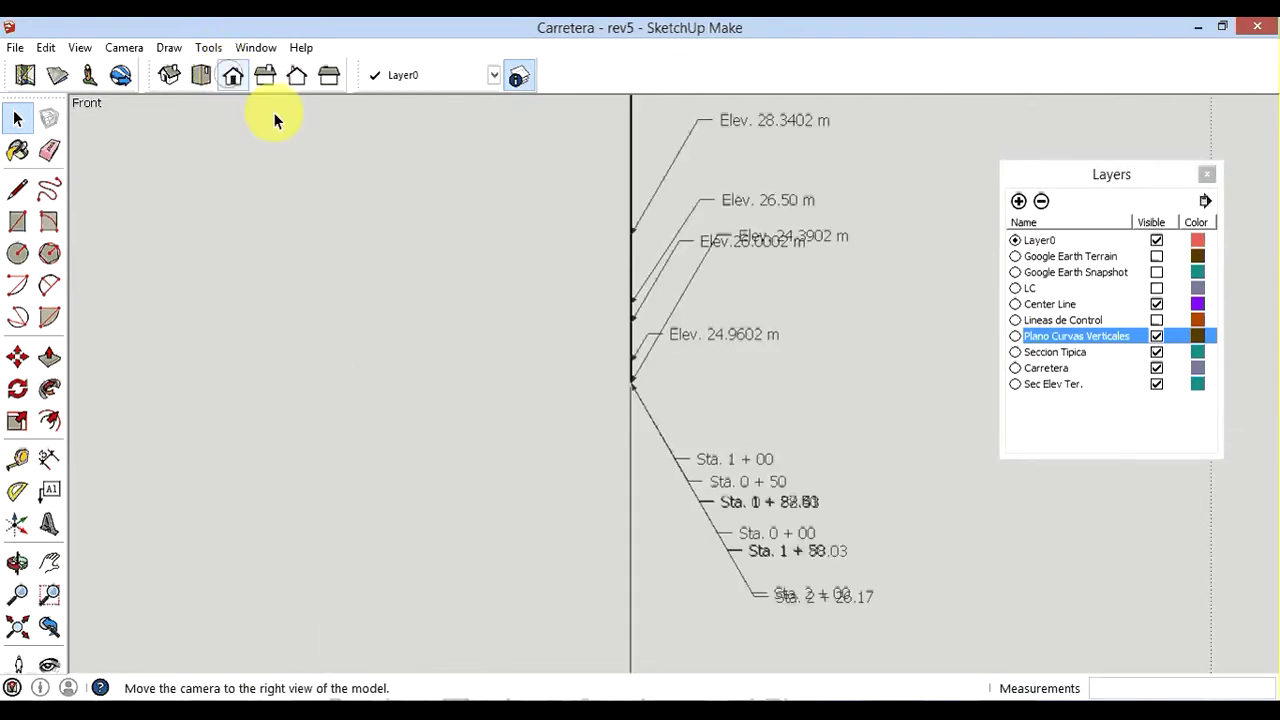
scroll(790, 348, down, 2)
scroll(800, 362, down, 5)
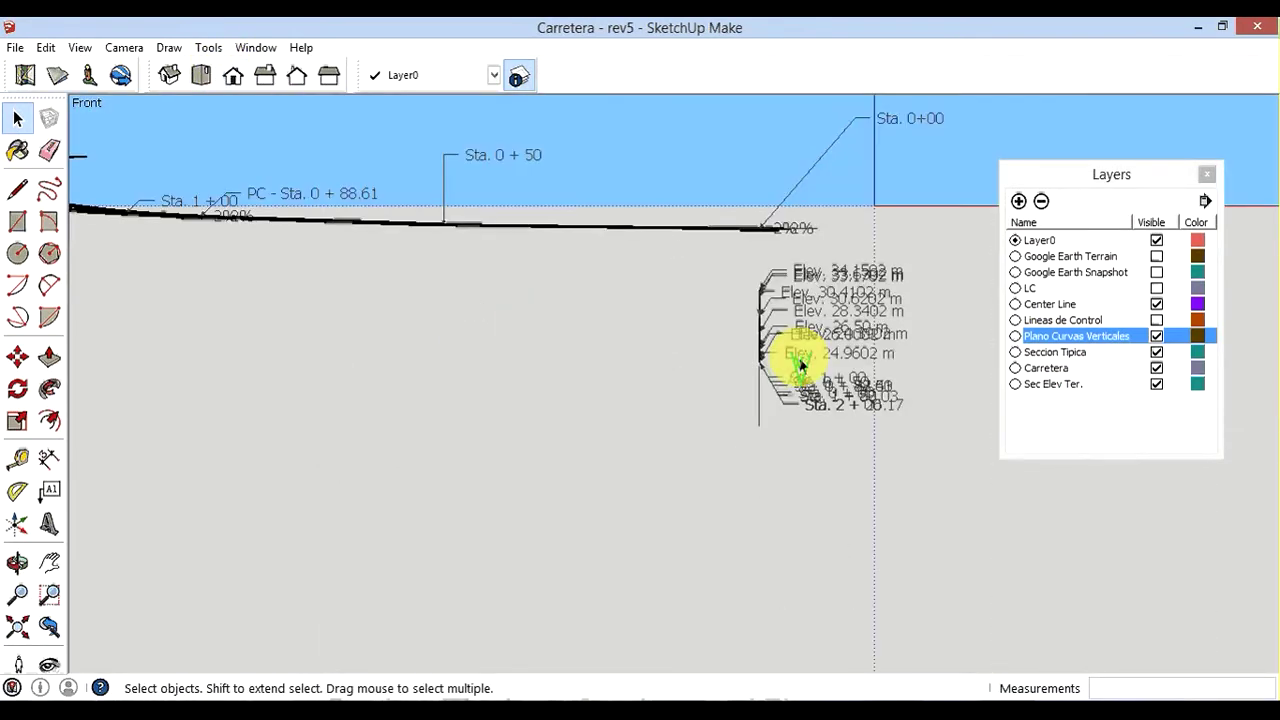
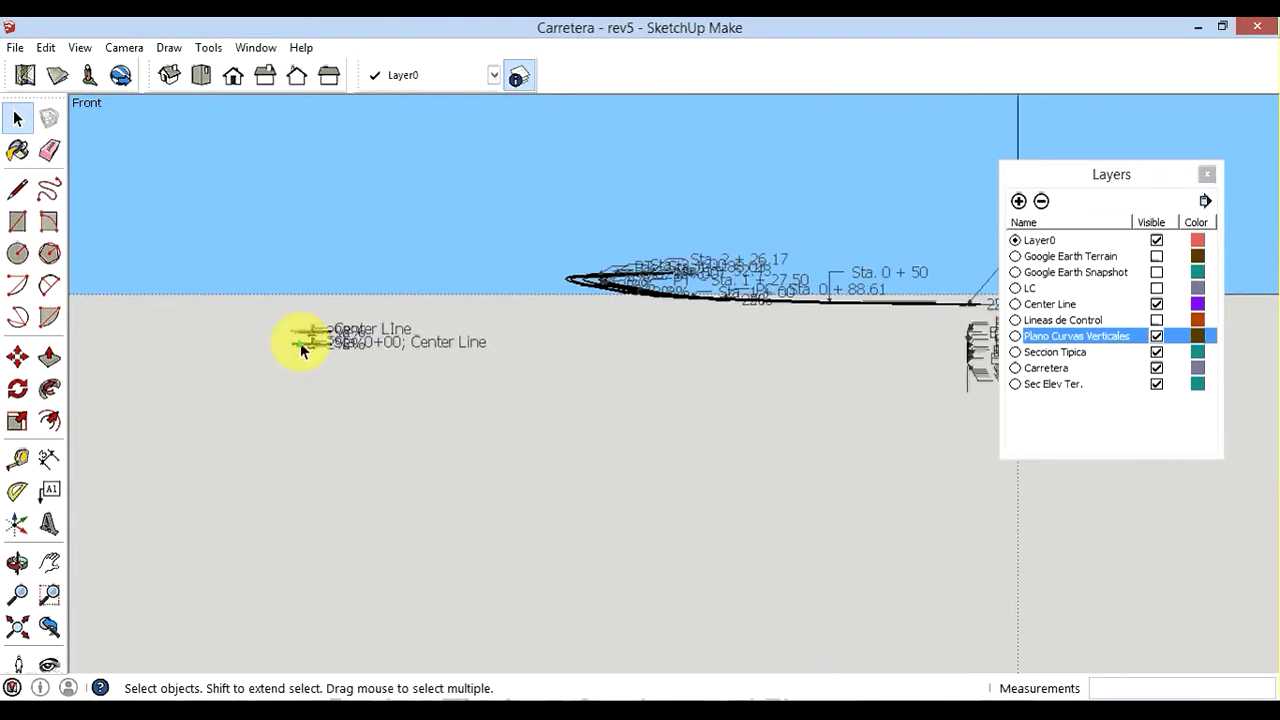
Zoom in on both Typical Section cross-sections until the Sta. 0+00; Center Line label is readable
scroll(300, 342, up, 3)
scroll(314, 323, up, 3)
scroll(226, 335, up, 2)
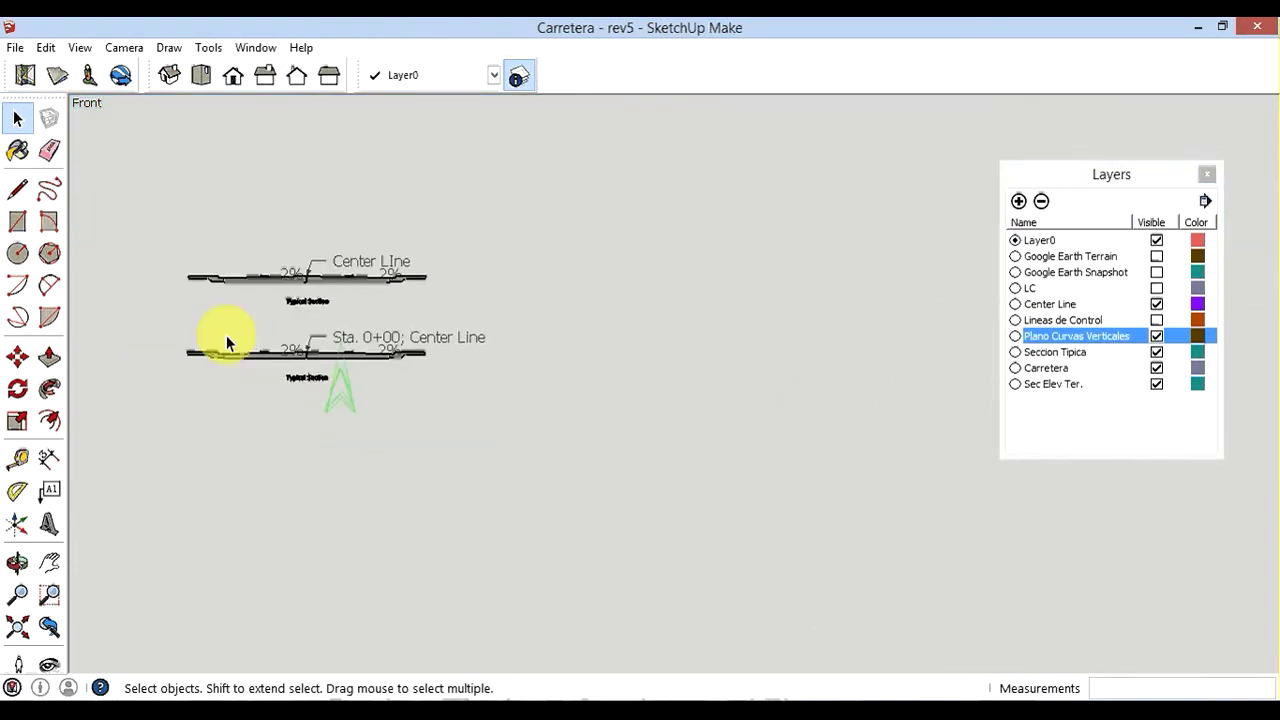
scroll(214, 335, up, 1)
scroll(280, 334, up, 1)
scroll(360, 334, up, 1)
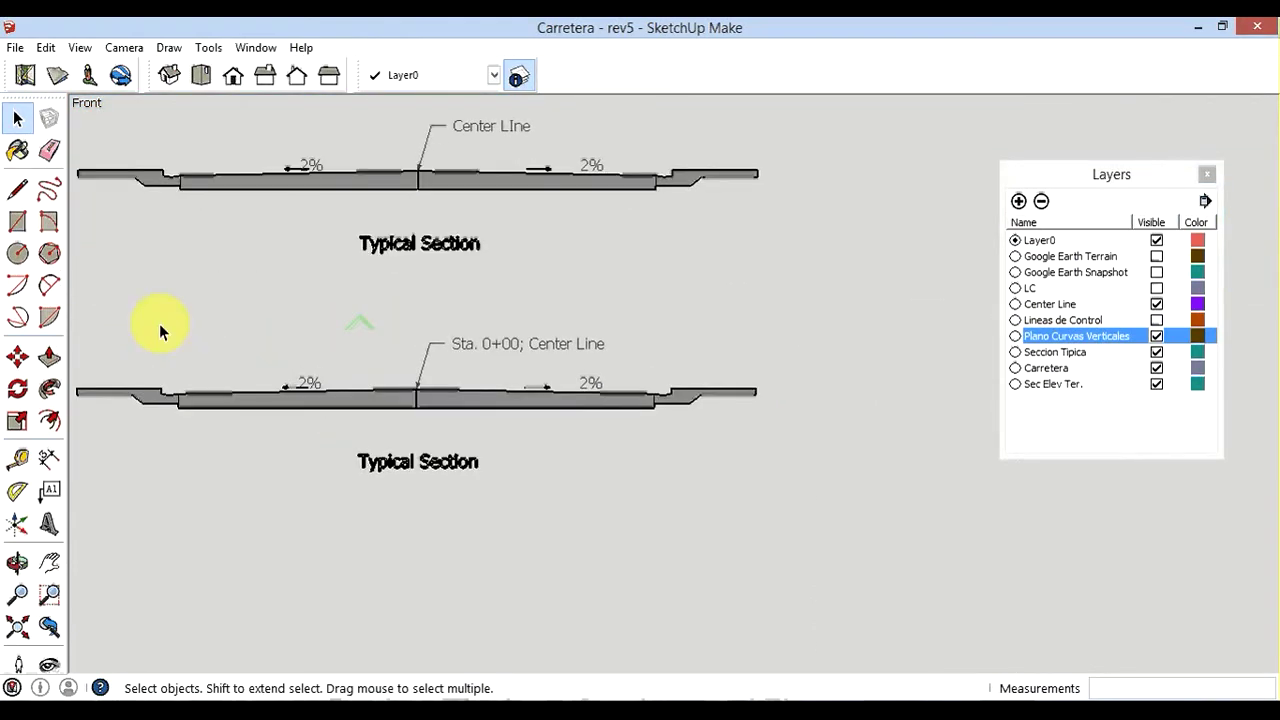
scroll(159, 323, up, 1)
scroll(122, 316, up, 1)
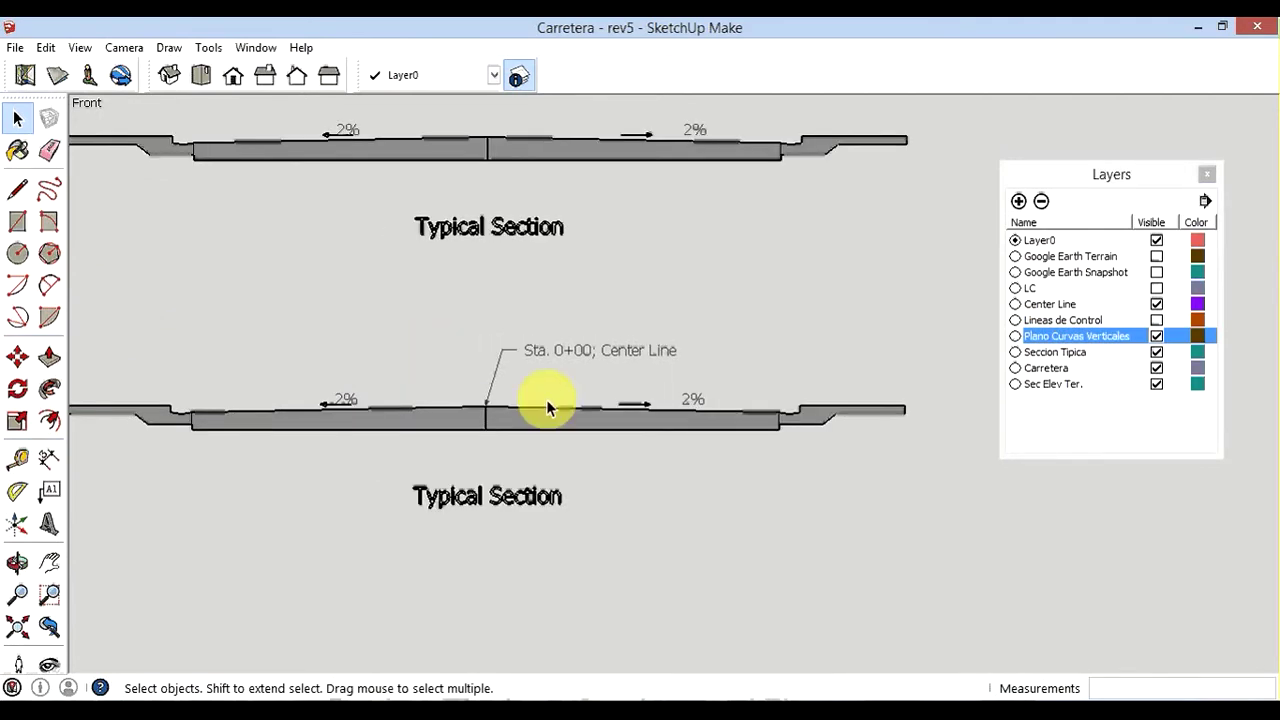
Append ';Elec. Carr. 24.02 m' to the lower section's 'Sta. 0+00; Center Line' label
right_click(580, 352)
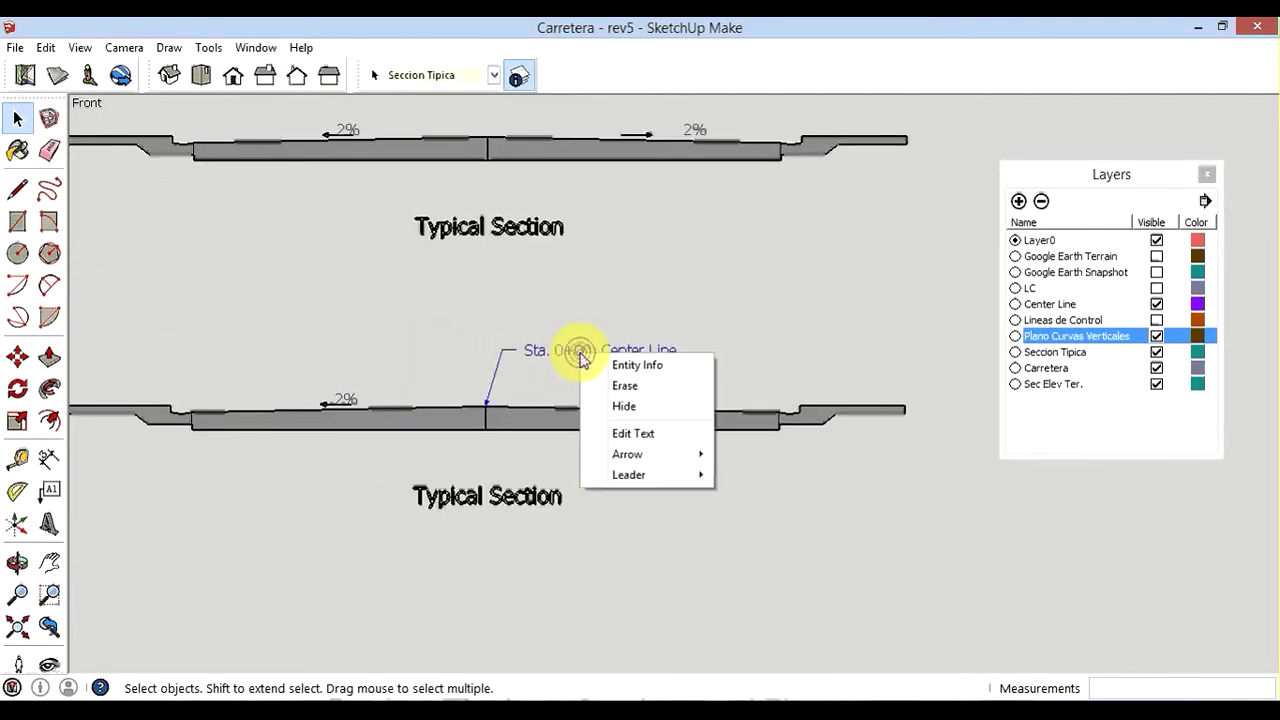
click(636, 433)
click(678, 349)
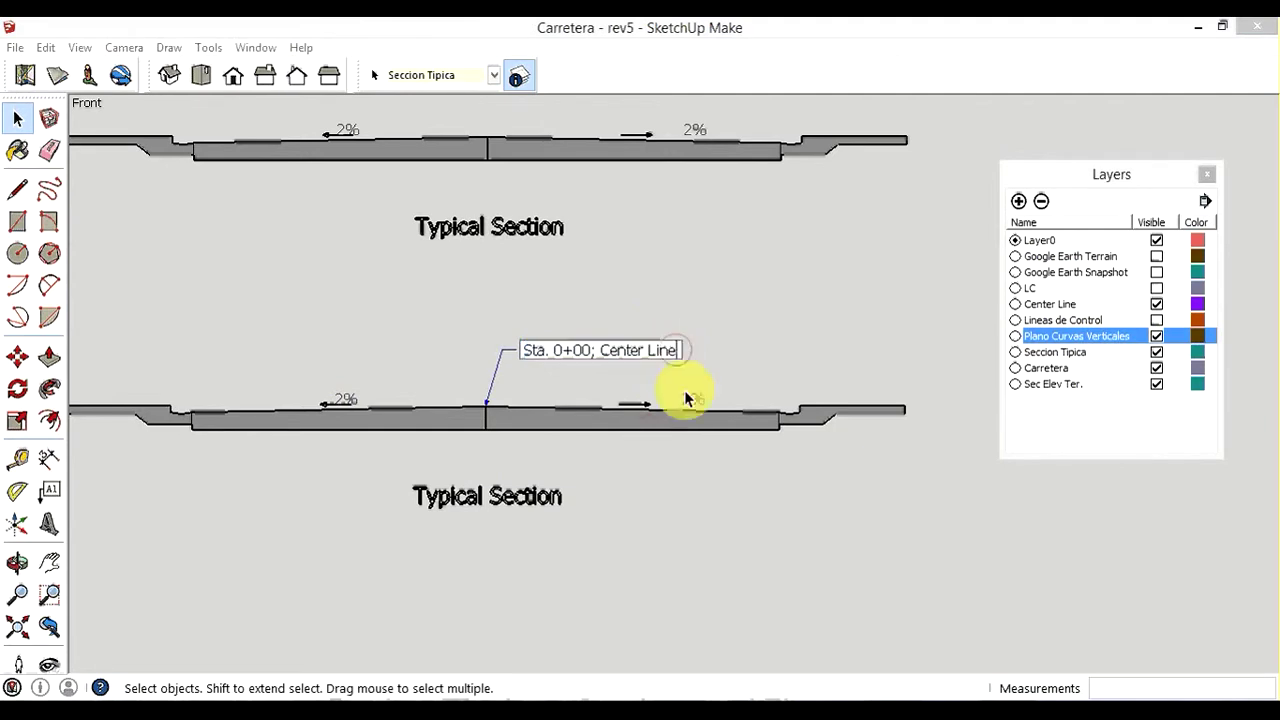
text(;)
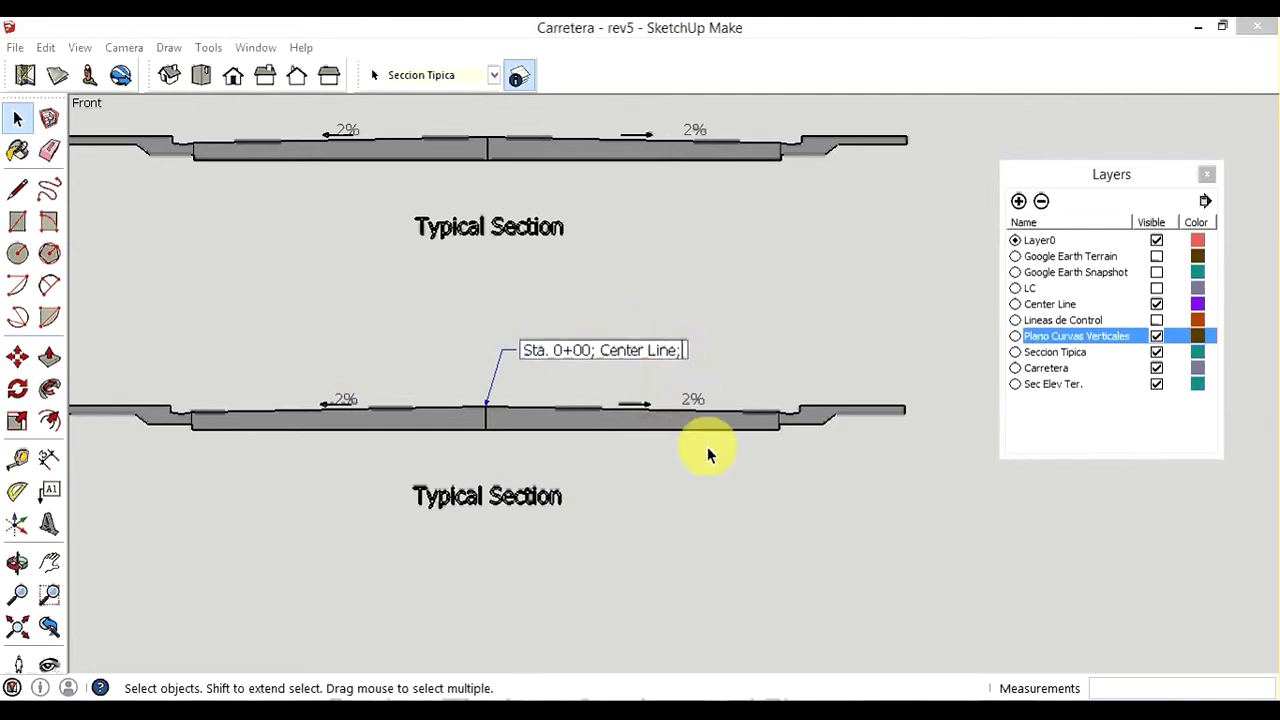
text(E)
text(lec)
text(. Ca)
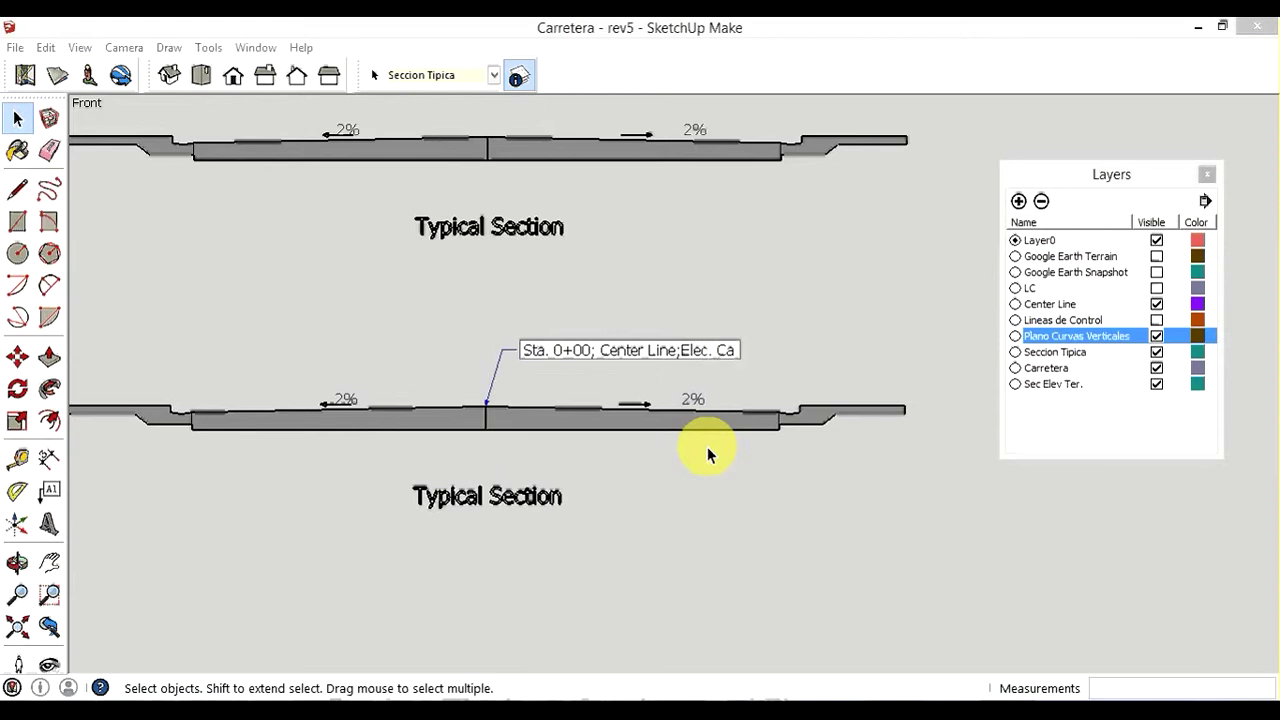
text(rr.)
text( 24)
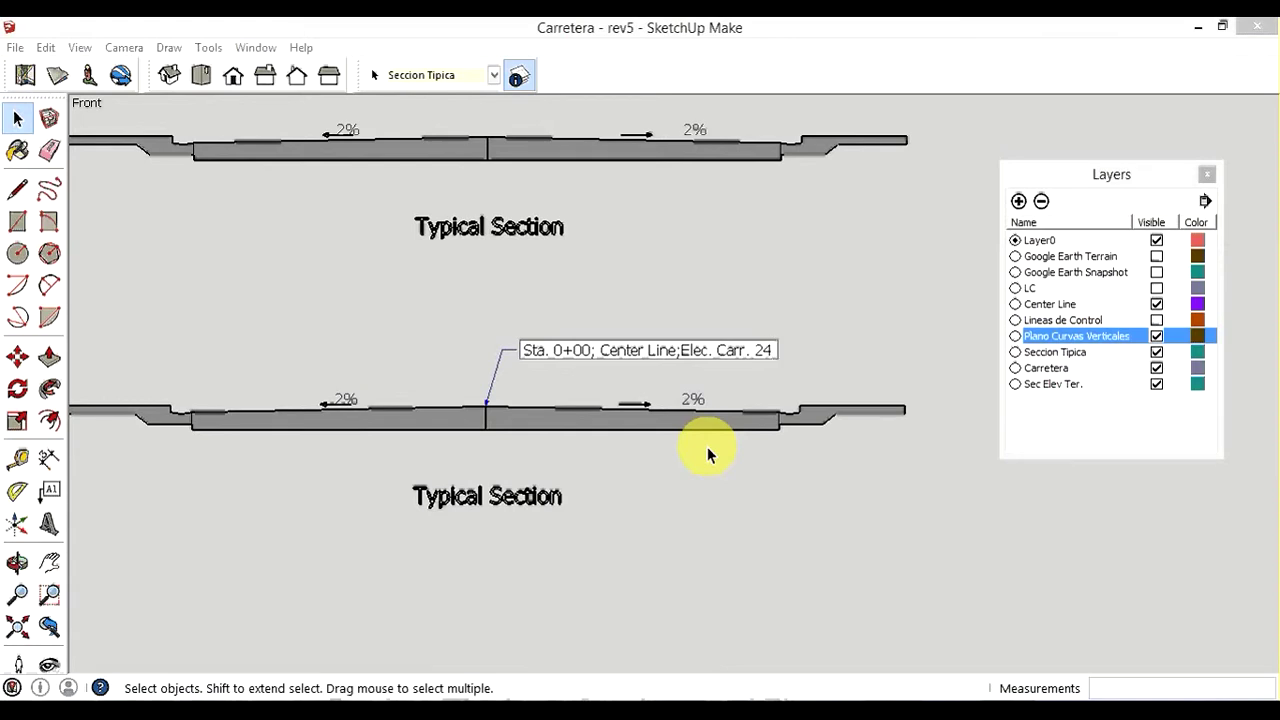
text(.02)
text( m)
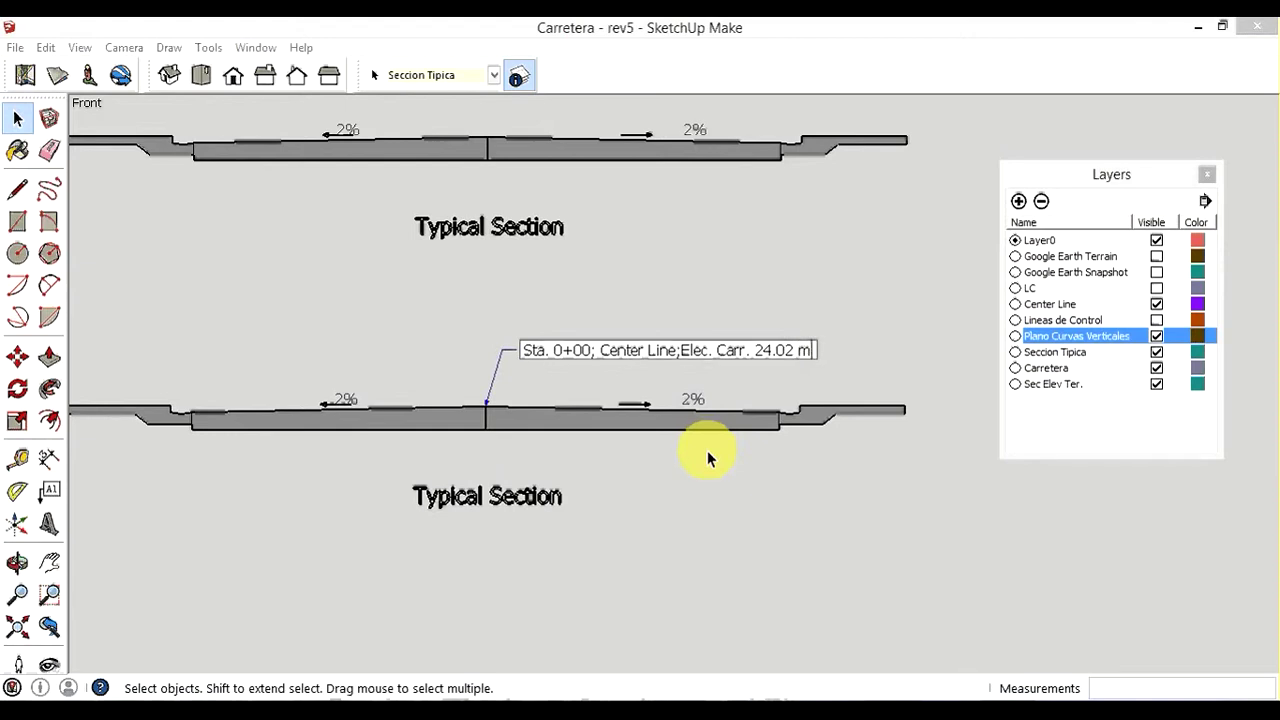
click(707, 457)
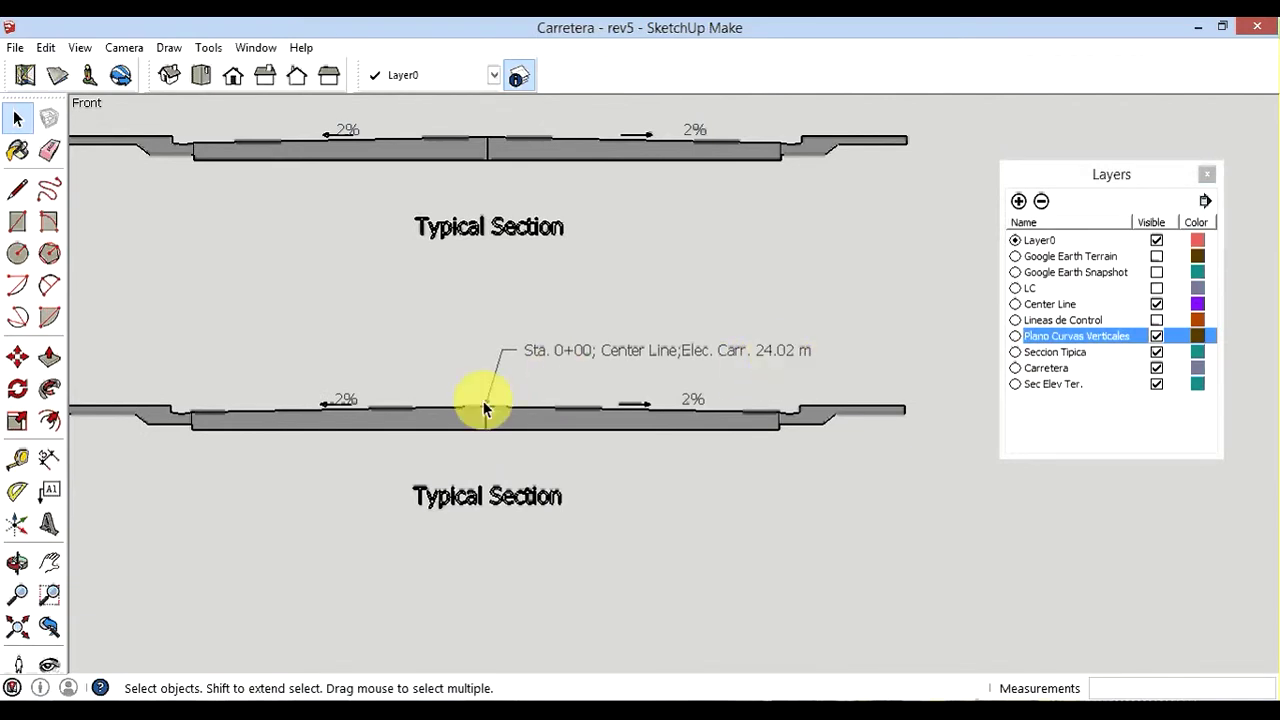
Zoom in closely on the top of the lower section's centre line at the road surface
scroll(486, 420, up, 2)
scroll(480, 422, up, 3)
scroll(490, 420, up, 2)
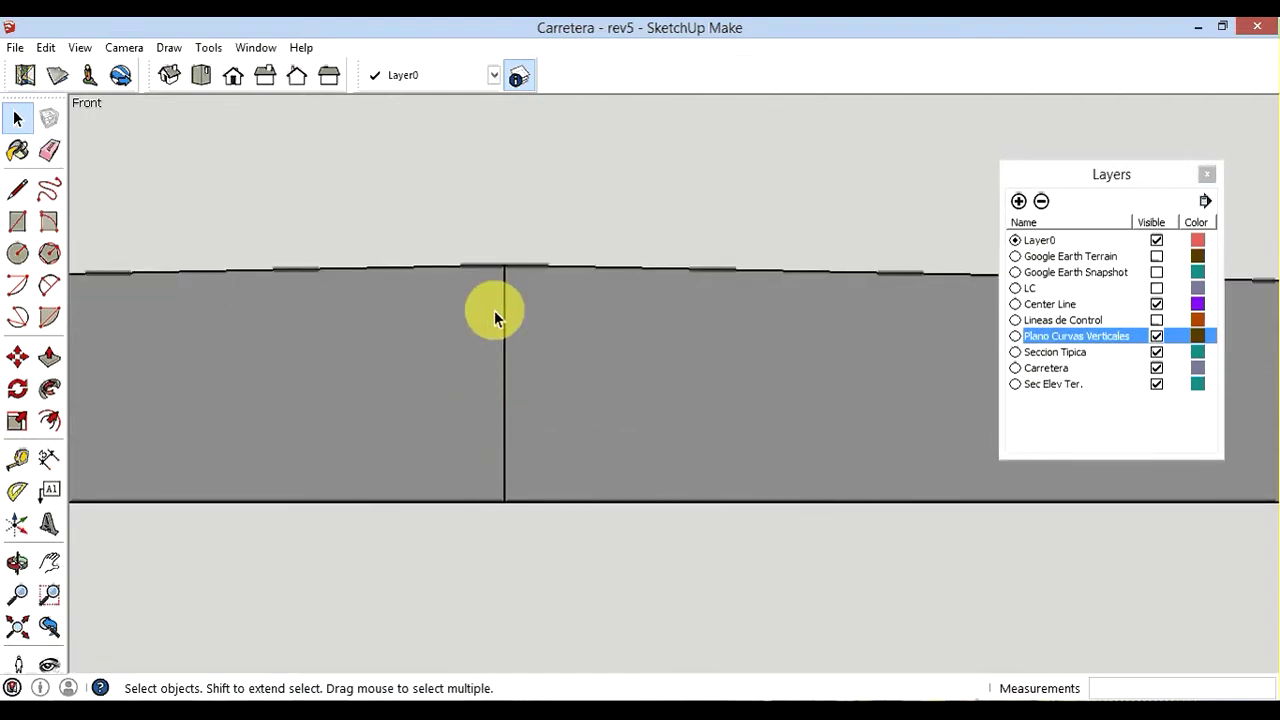
scroll(415, 327, down, 2)
scroll(422, 320, down, 1)
scroll(428, 327, down, 1)
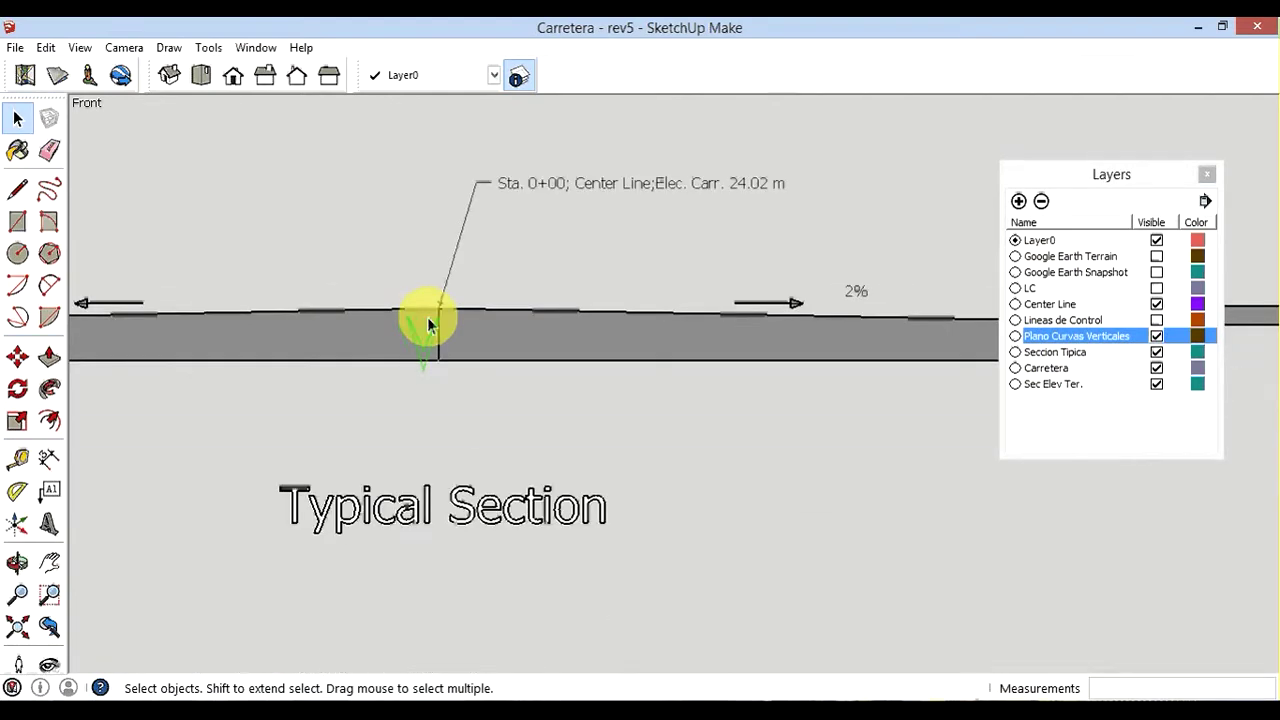
scroll(743, 188, up, 1)
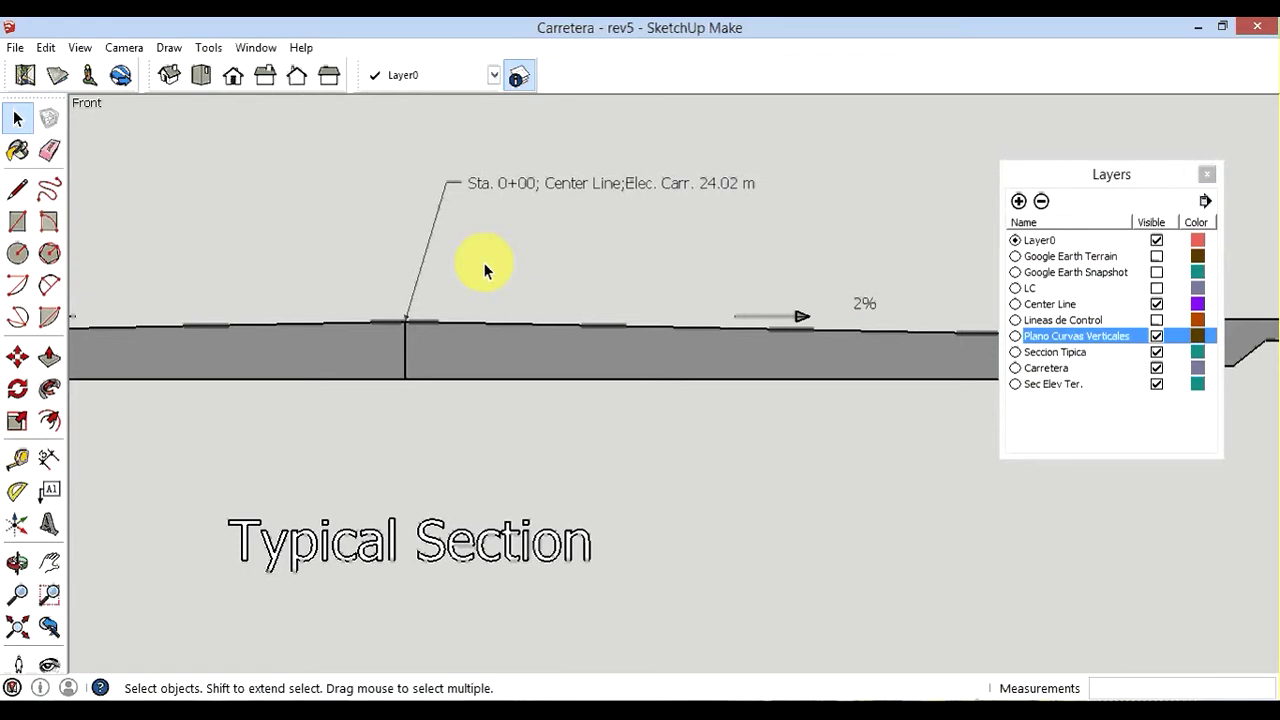
scroll(373, 299, down, 1)
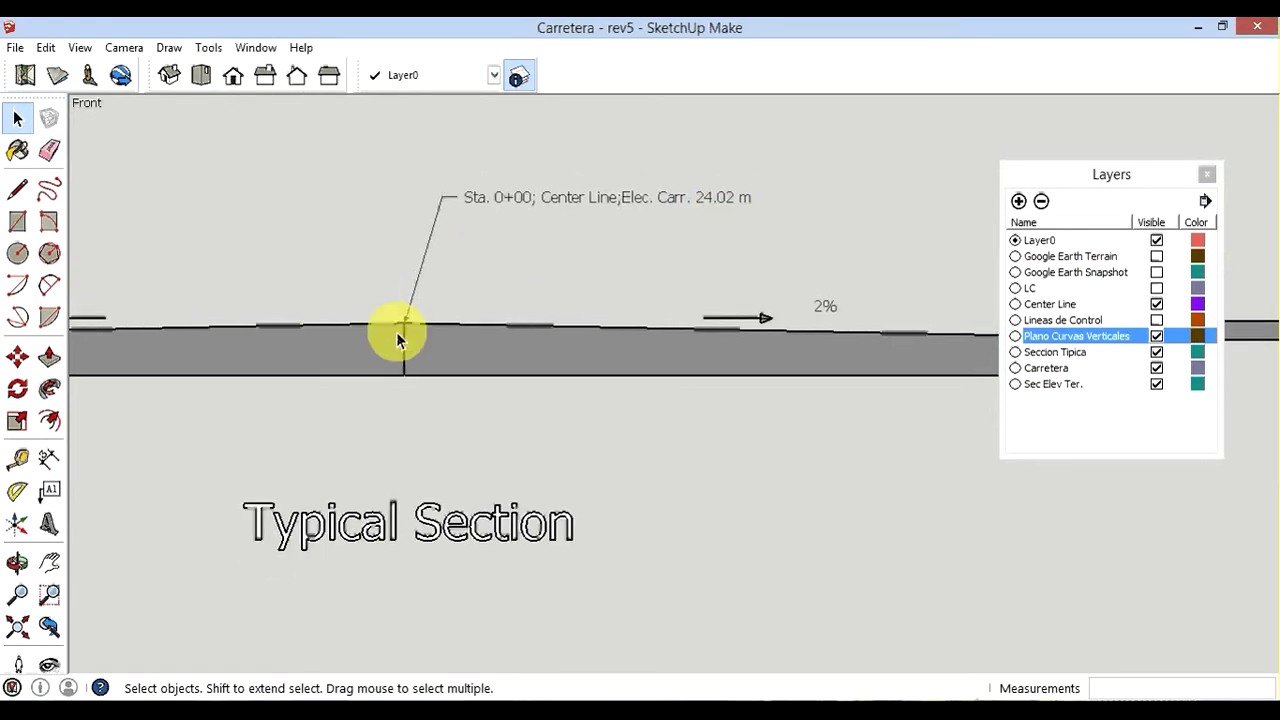
scroll(396, 332, up, 1)
scroll(344, 304, up, 1)
scroll(424, 346, up, 1)
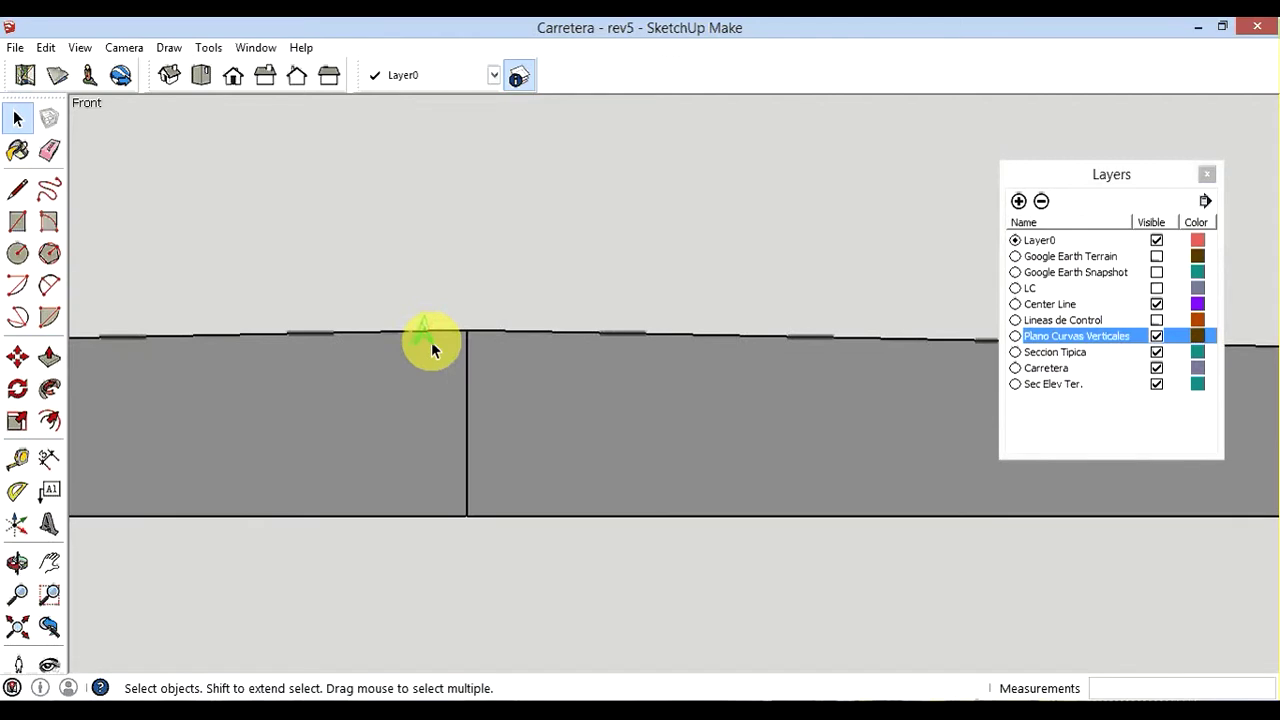
scroll(432, 345, up, 1)
scroll(432, 344, up, 1)
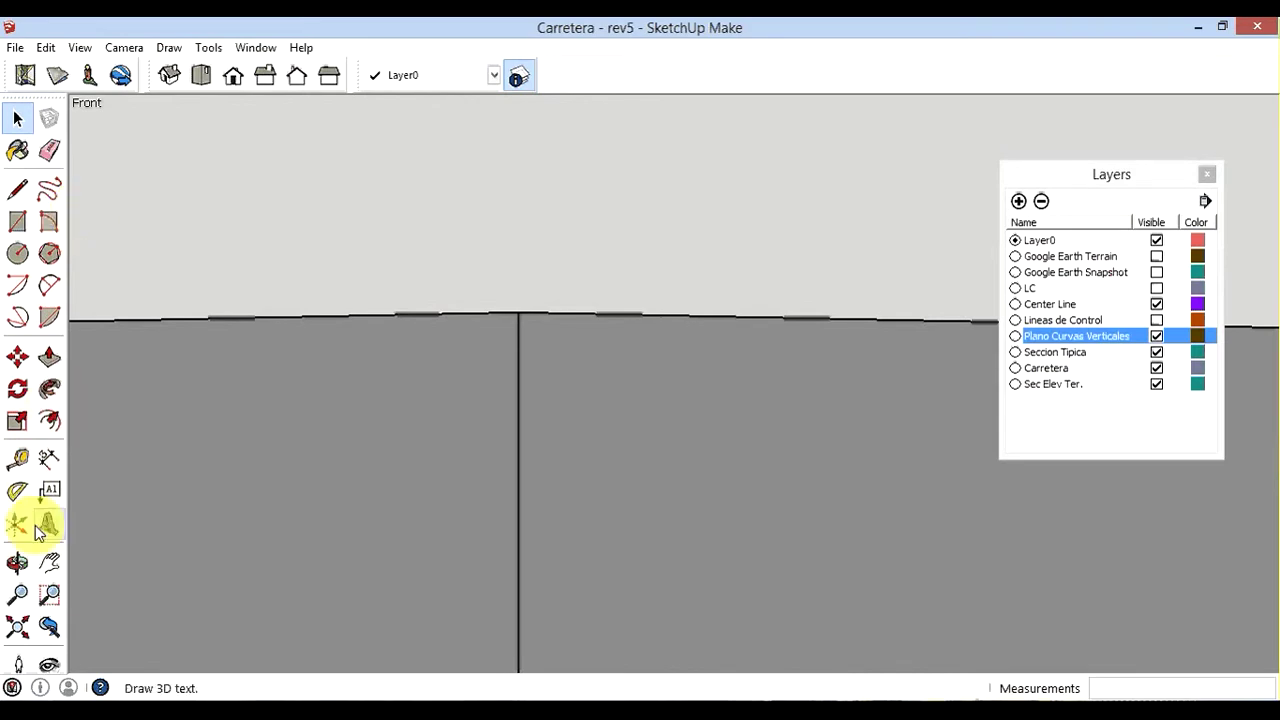
With Tape Measure, place a guide point 0.02 m down from the top of the centre line
click(20, 461)
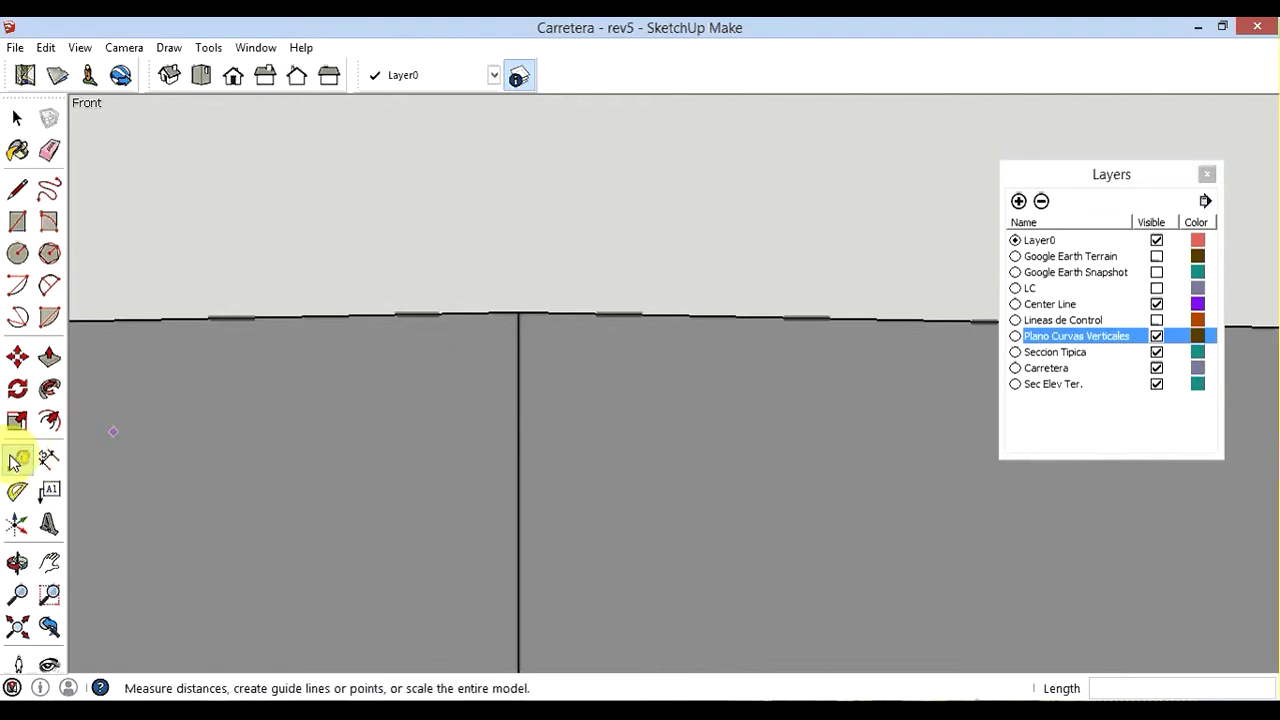
click(519, 316)
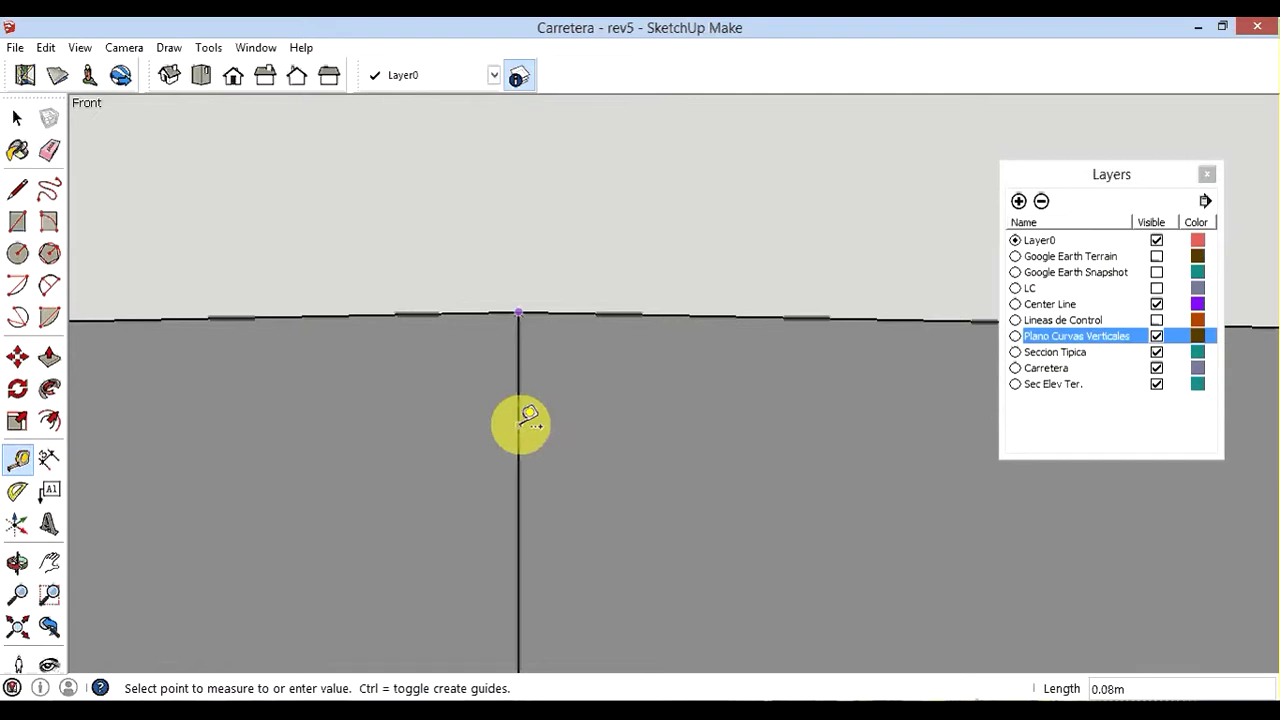
text(.0)
text(2)
key(Return)
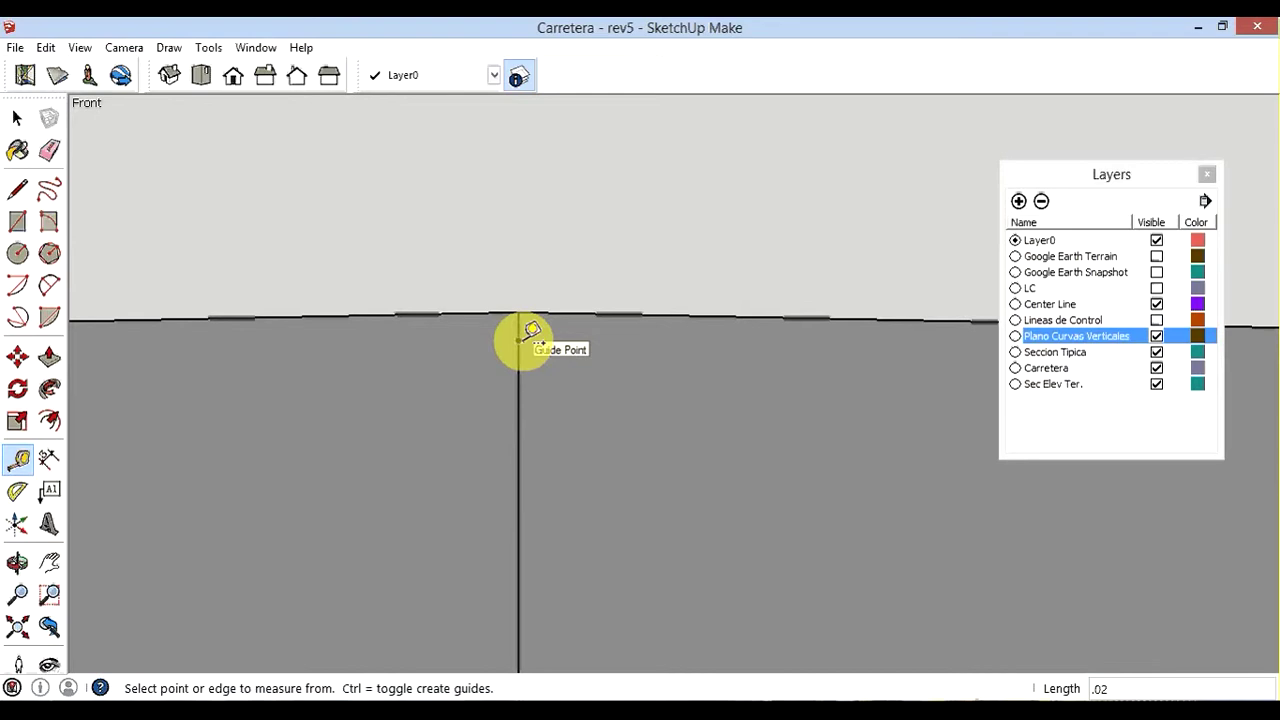
scroll(571, 343, down, 1)
scroll(600, 348, down, 1)
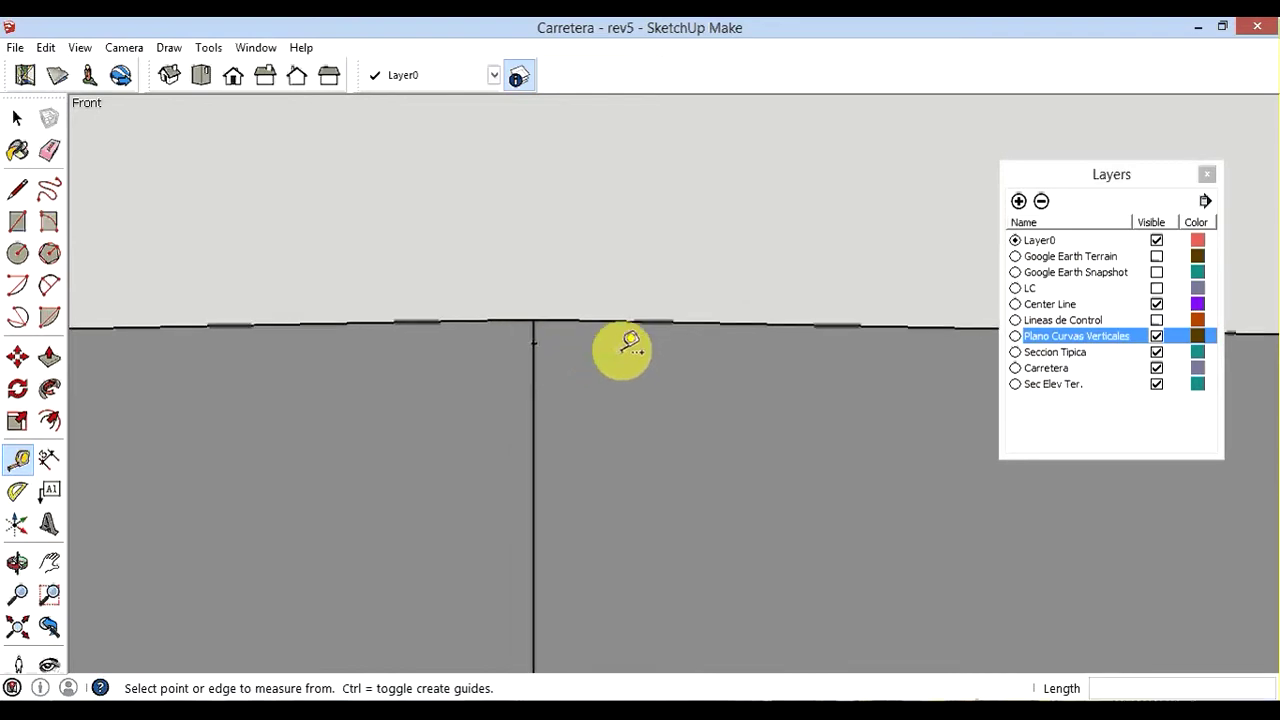
scroll(628, 343, down, 1)
scroll(628, 343, down, 1)
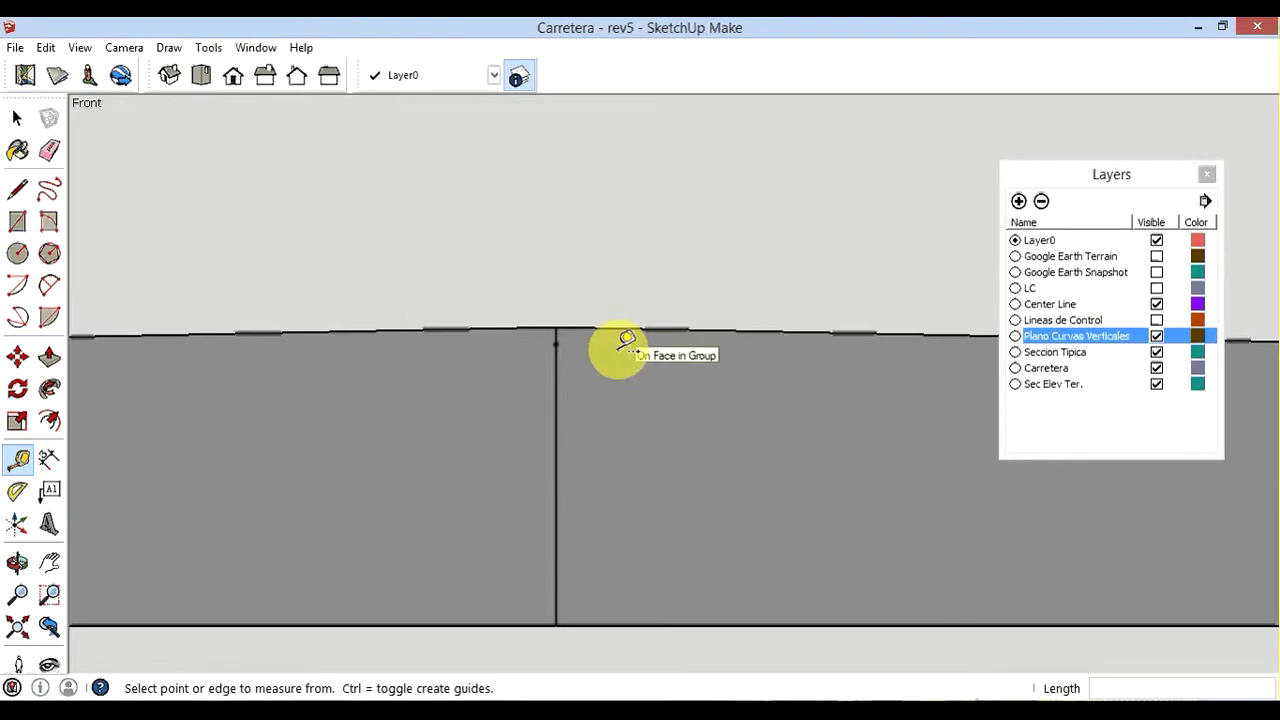
Add a leader text 'Elev. Terr. 24 m' pointing at the new centre-line guide point
click(50, 490)
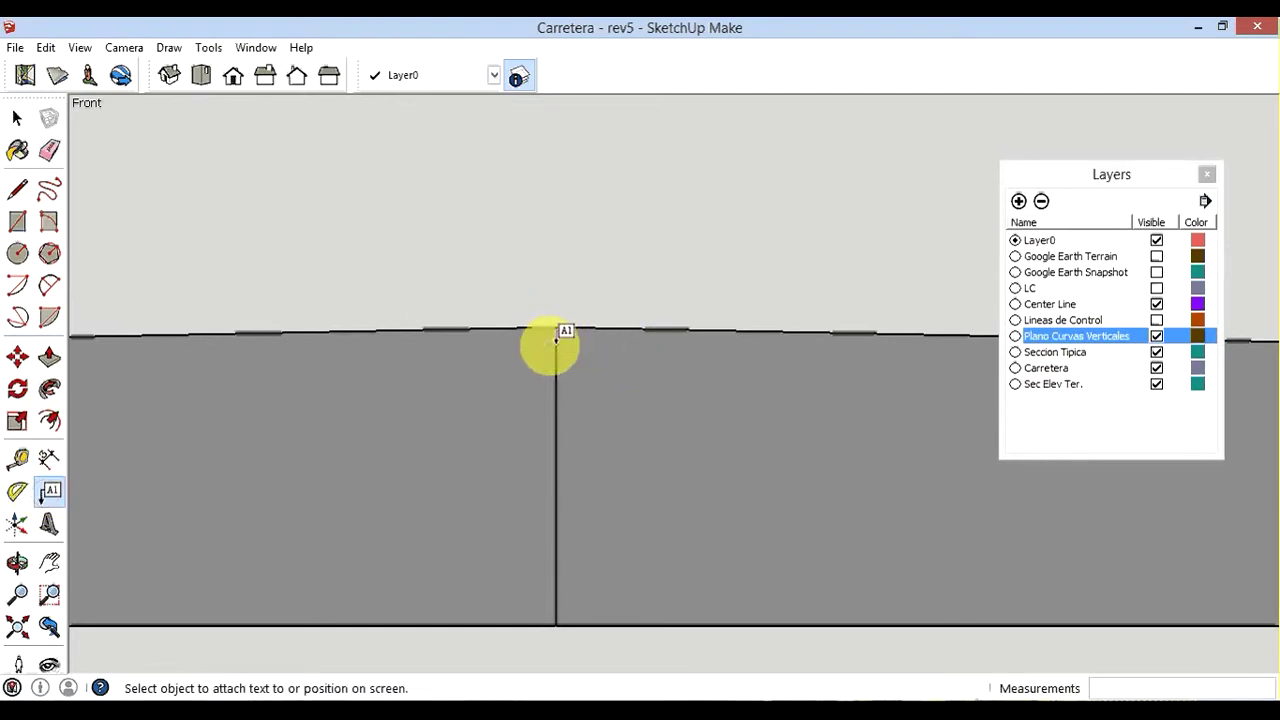
click(550, 343)
key(Escape)
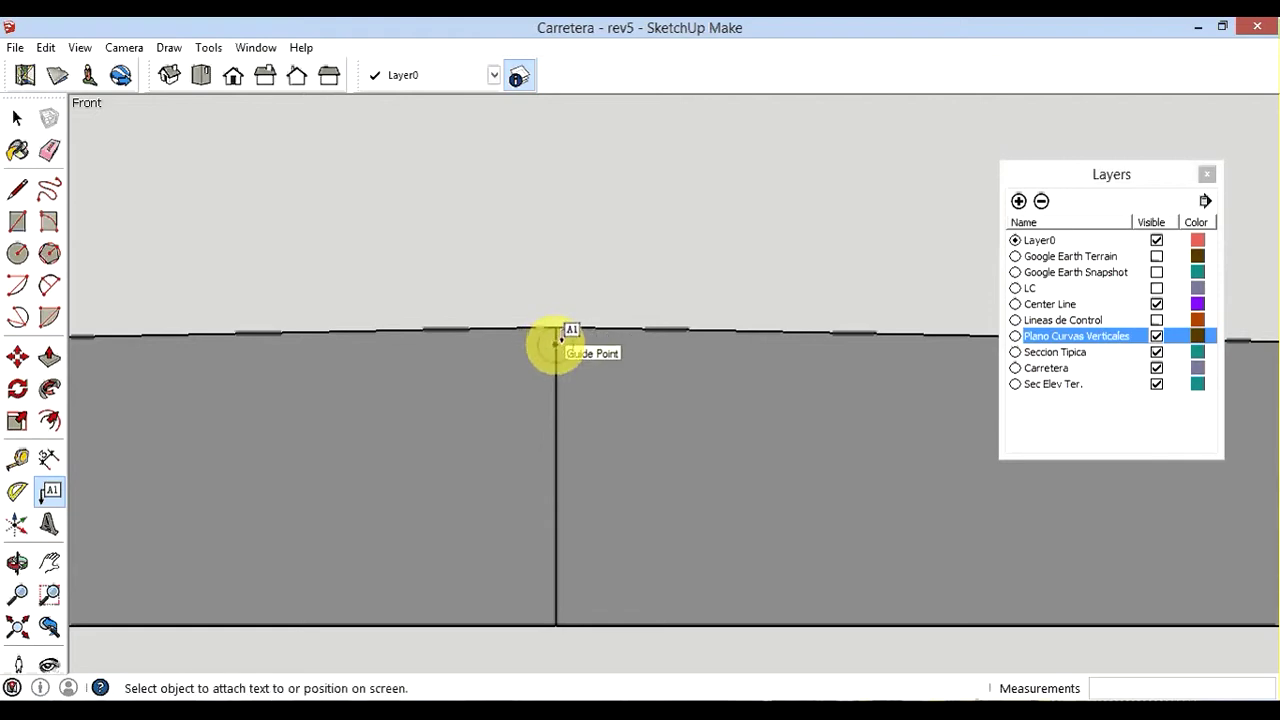
click(556, 342)
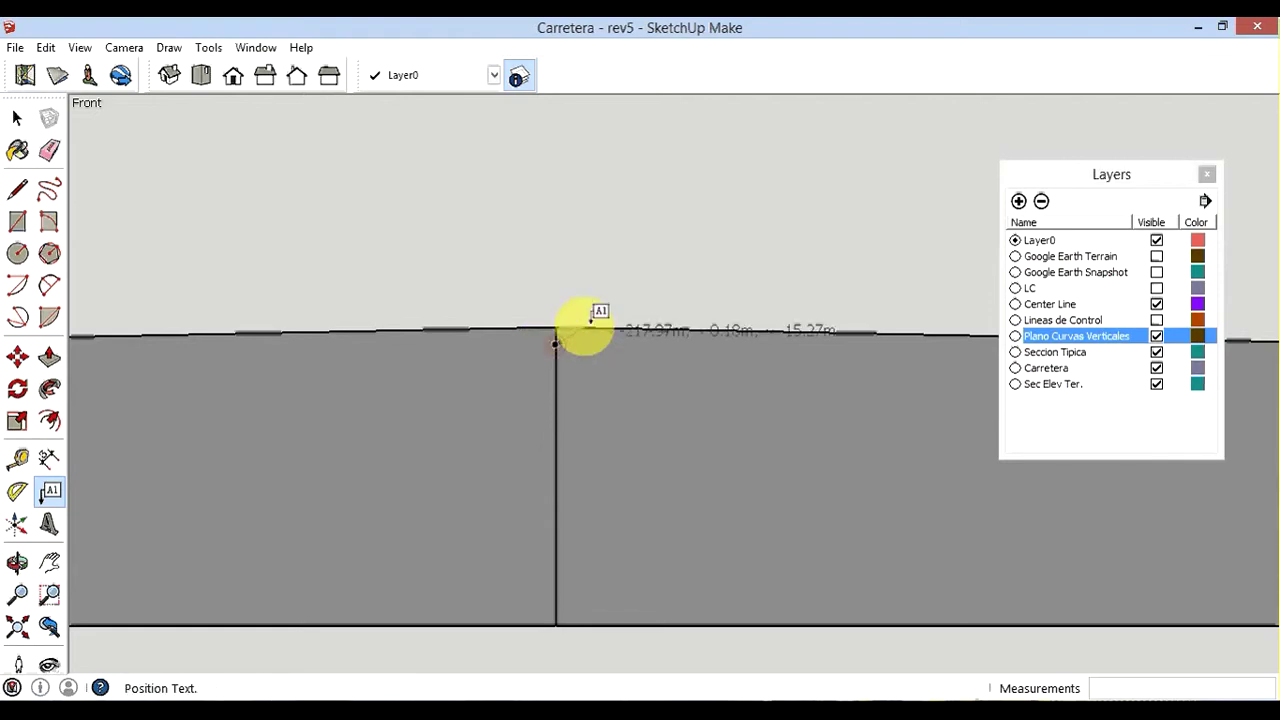
click(591, 400)
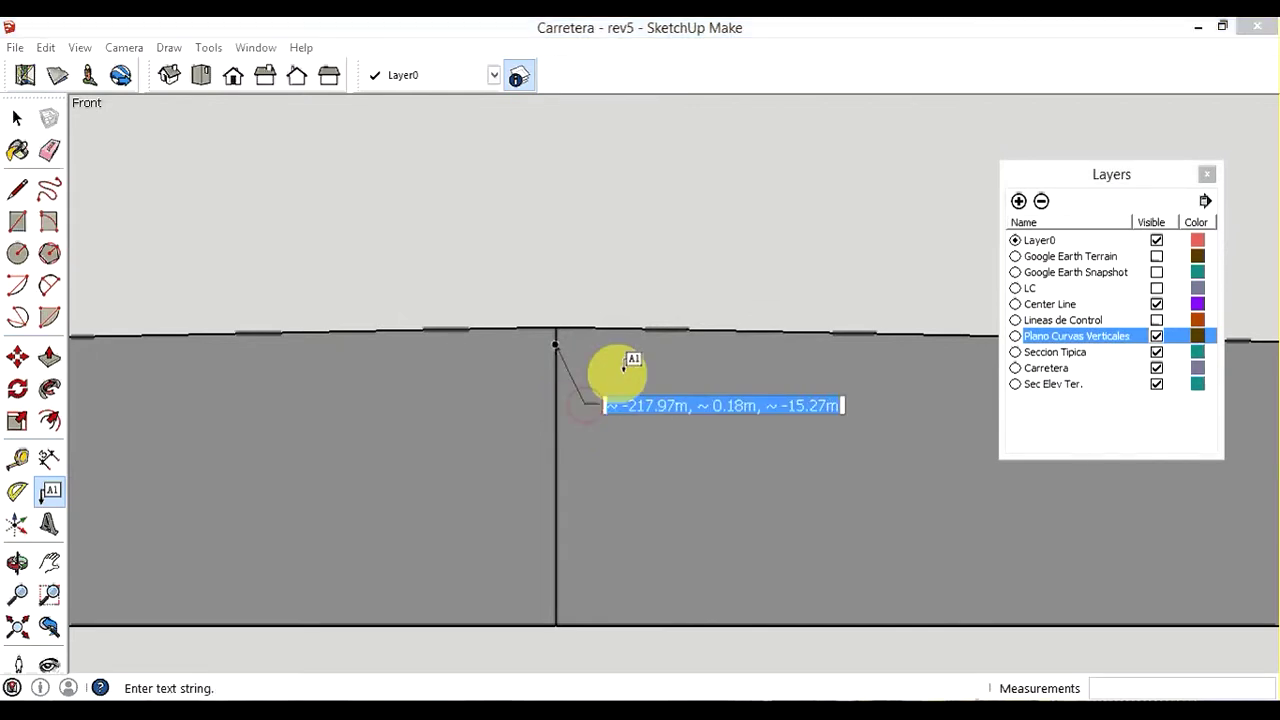
text(E)
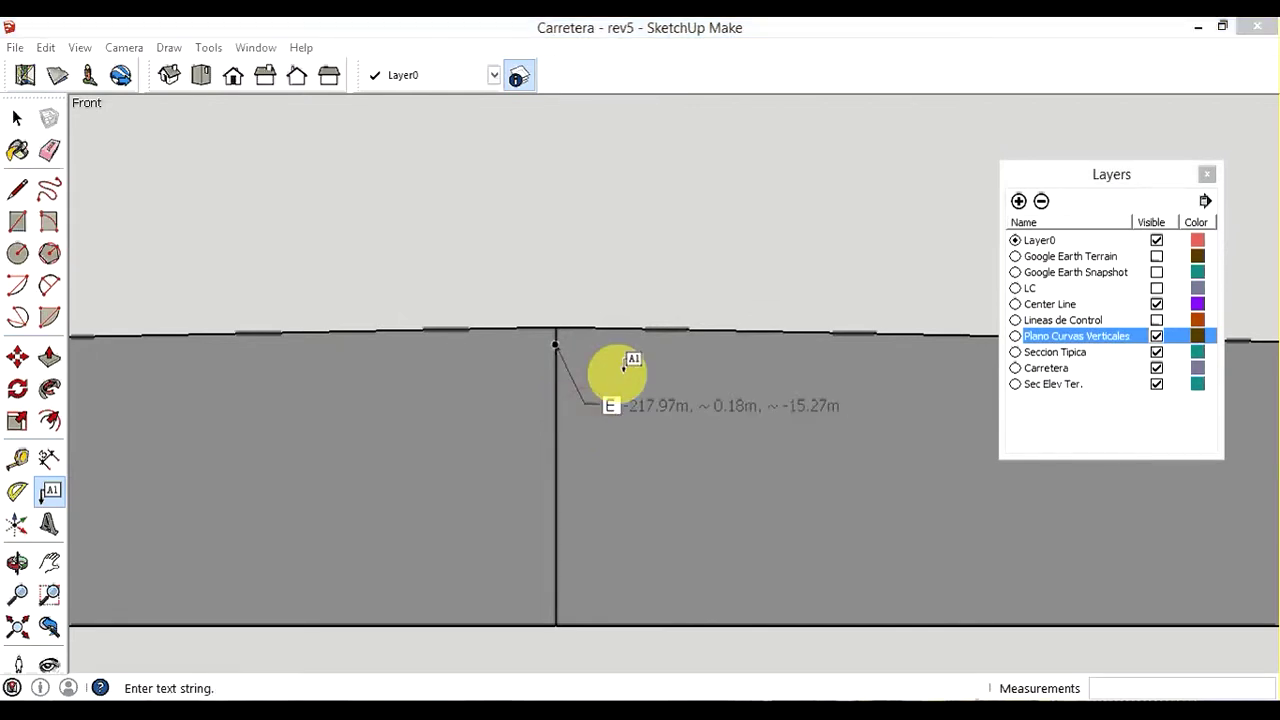
text(lev. )
text(Terr.)
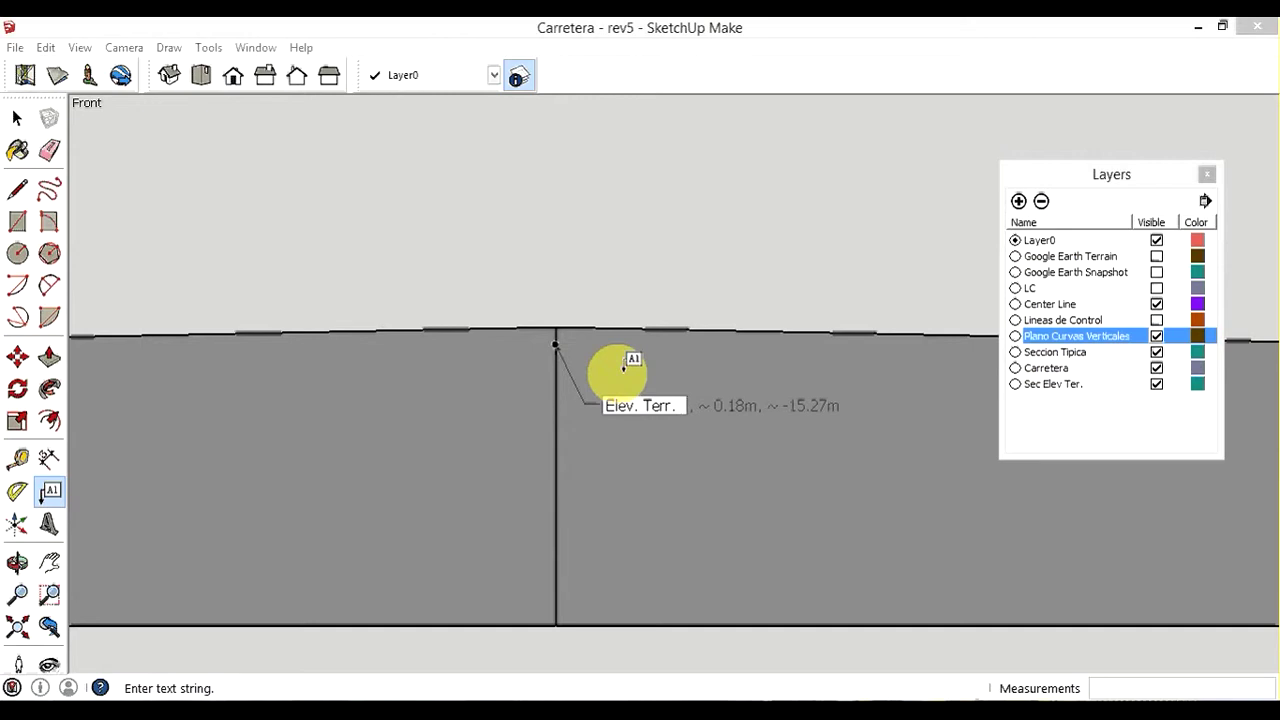
text(24)
text(.)
key(BackSpace)
text(m)
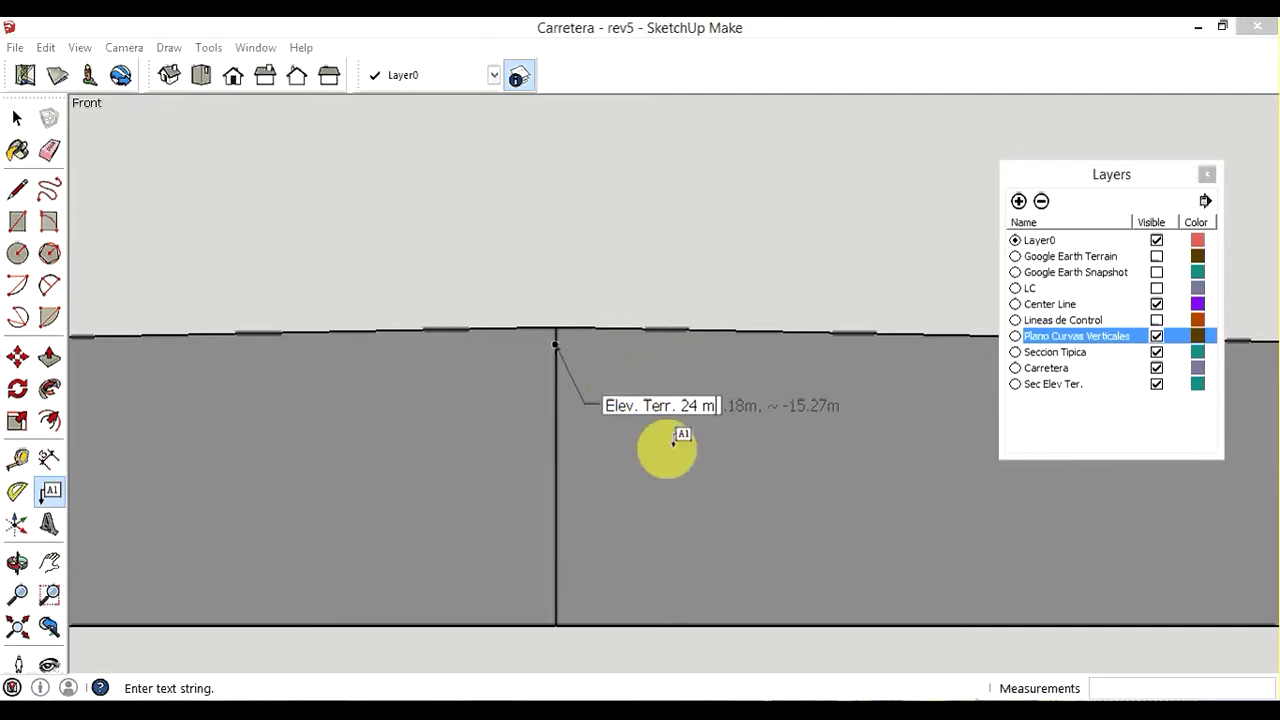
click(667, 447)
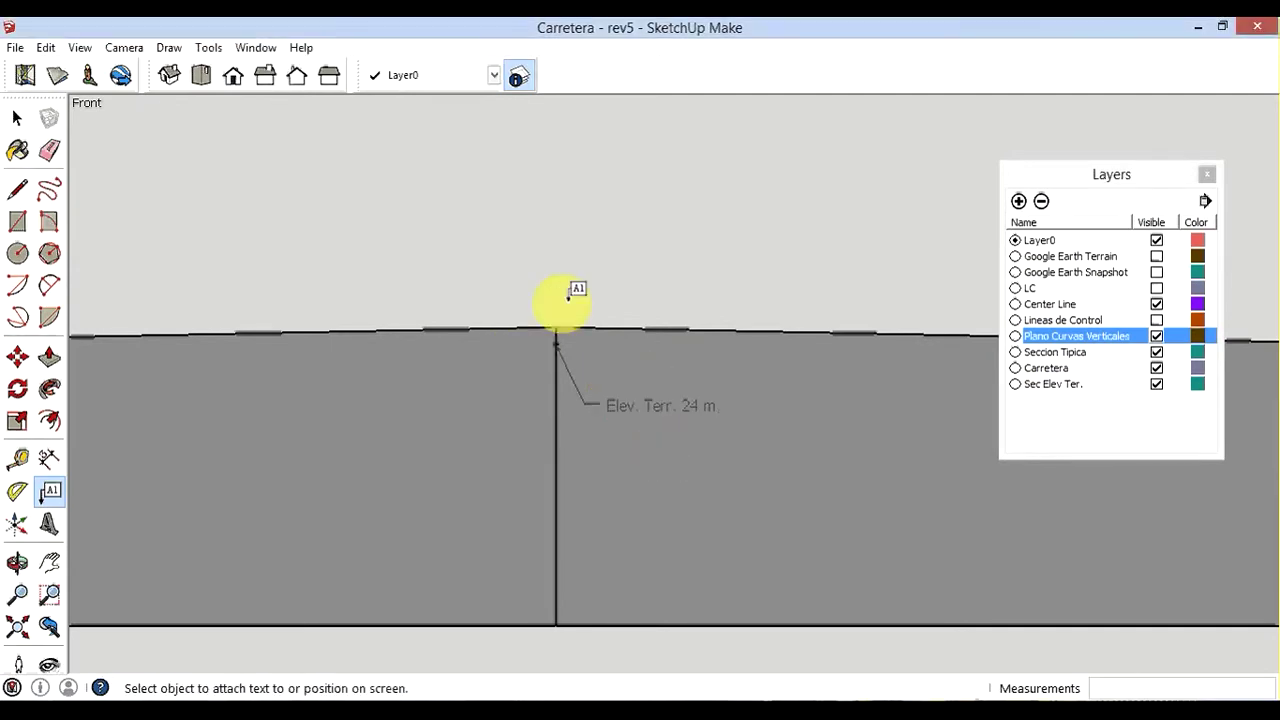
mouse_move(543, 329)
middle_down()
mouse_move(567, 370)
mouse_move(566, 430)
middle_up()
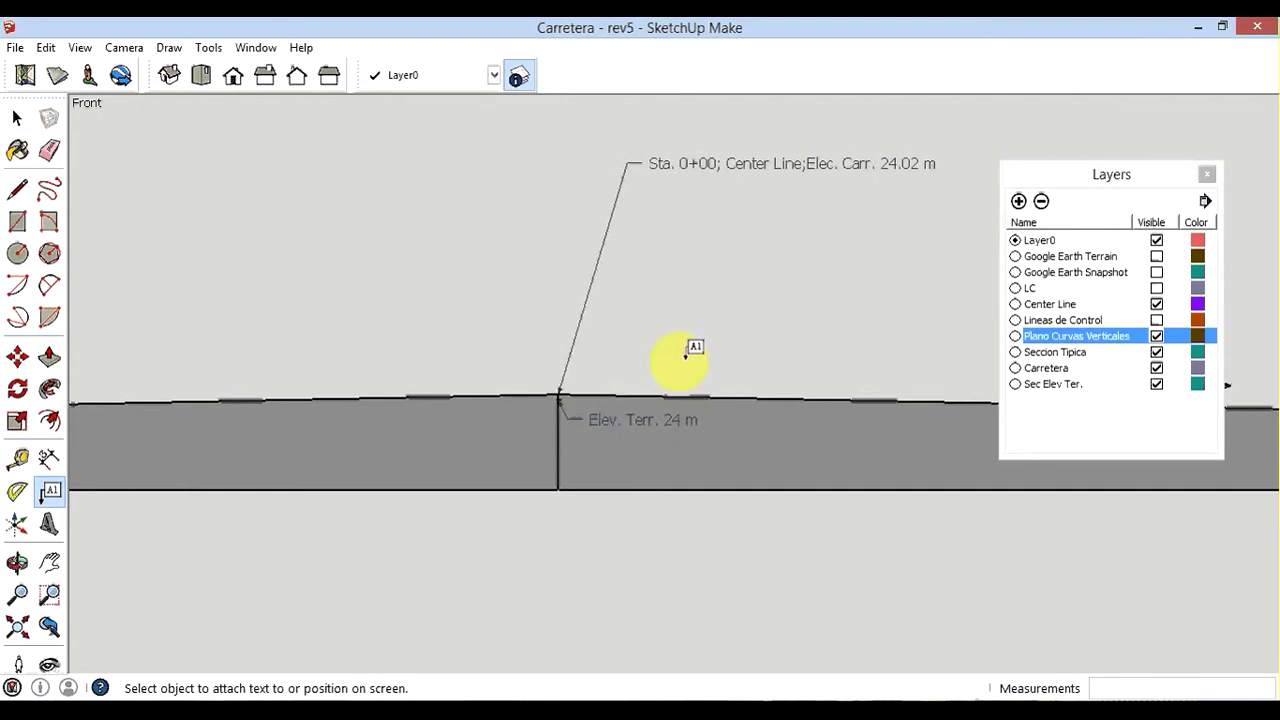
Draw an 8 m horizontal line leftward from the centre-line point on the road section
scroll(685, 352, down, 1)
scroll(694, 349, down, 1)
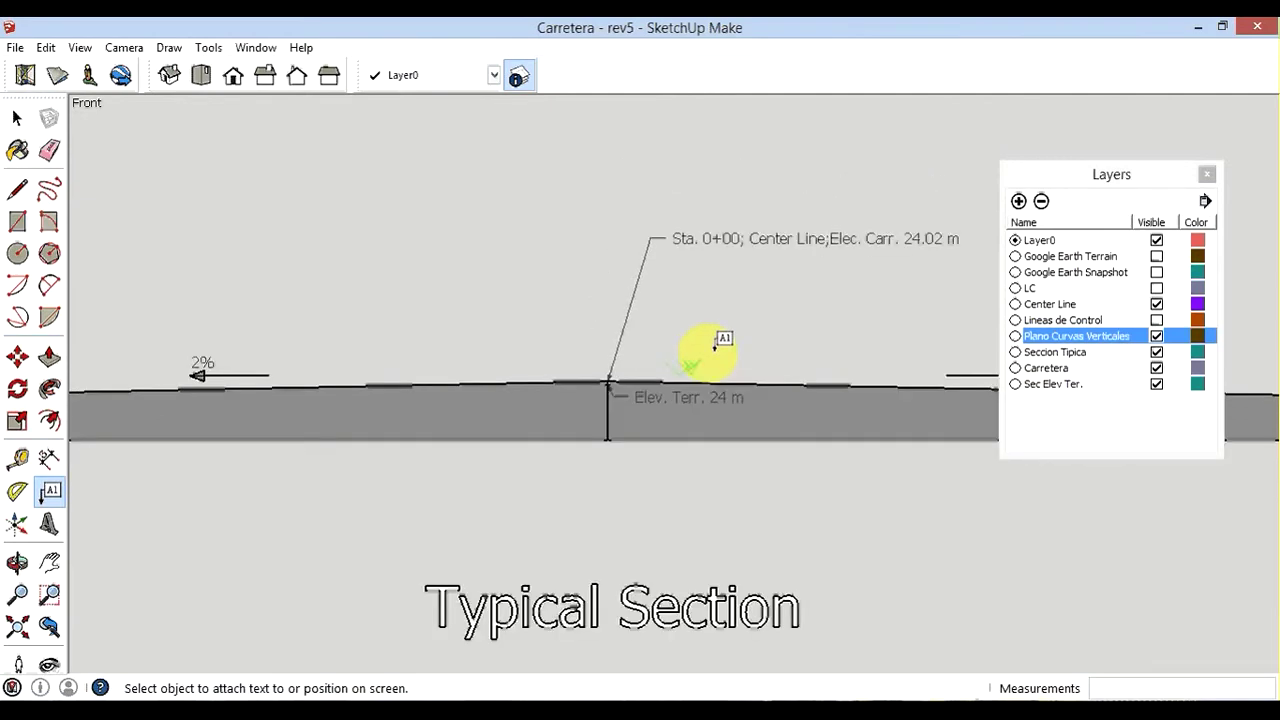
scroll(712, 348, down, 1)
scroll(705, 345, down, 1)
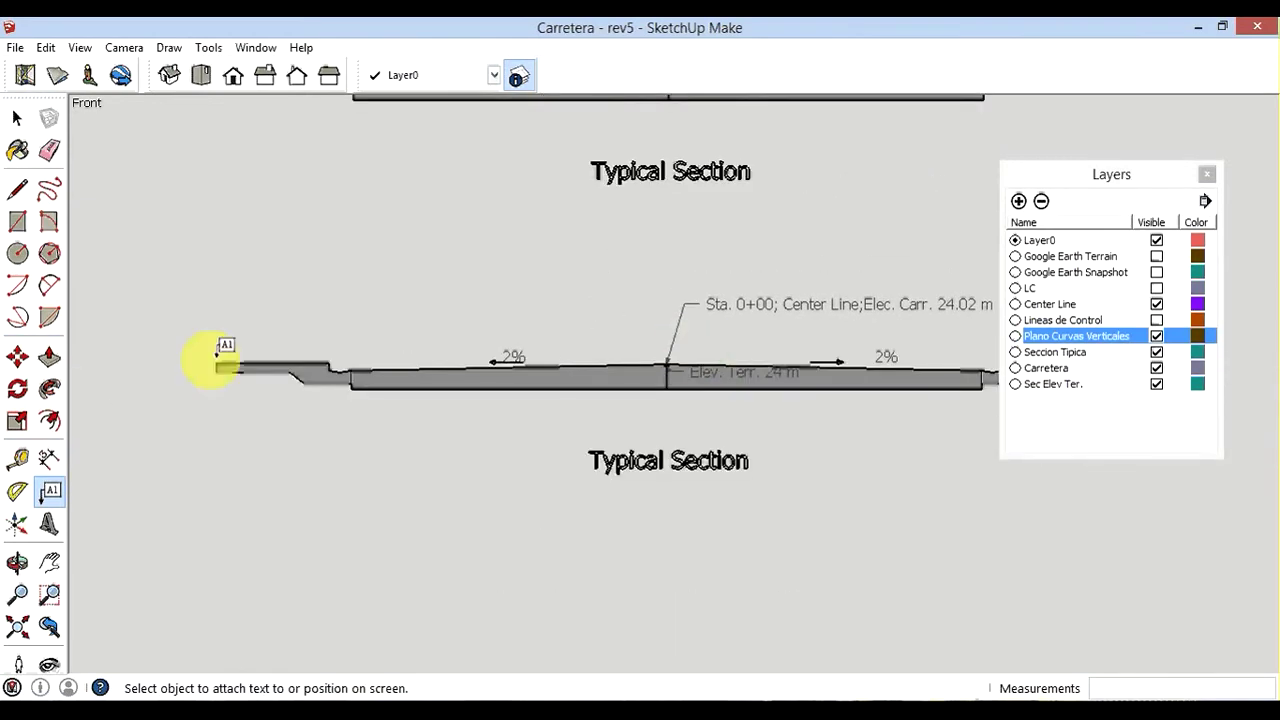
click(17, 189)
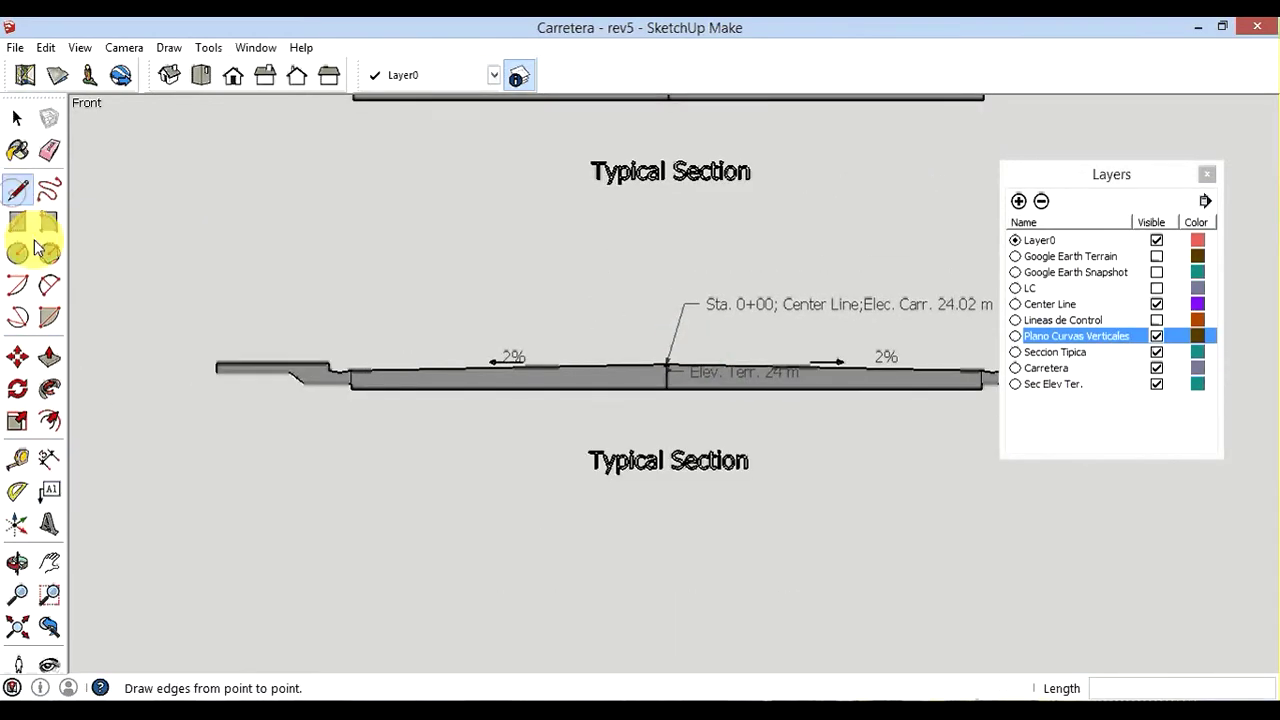
click(215, 363)
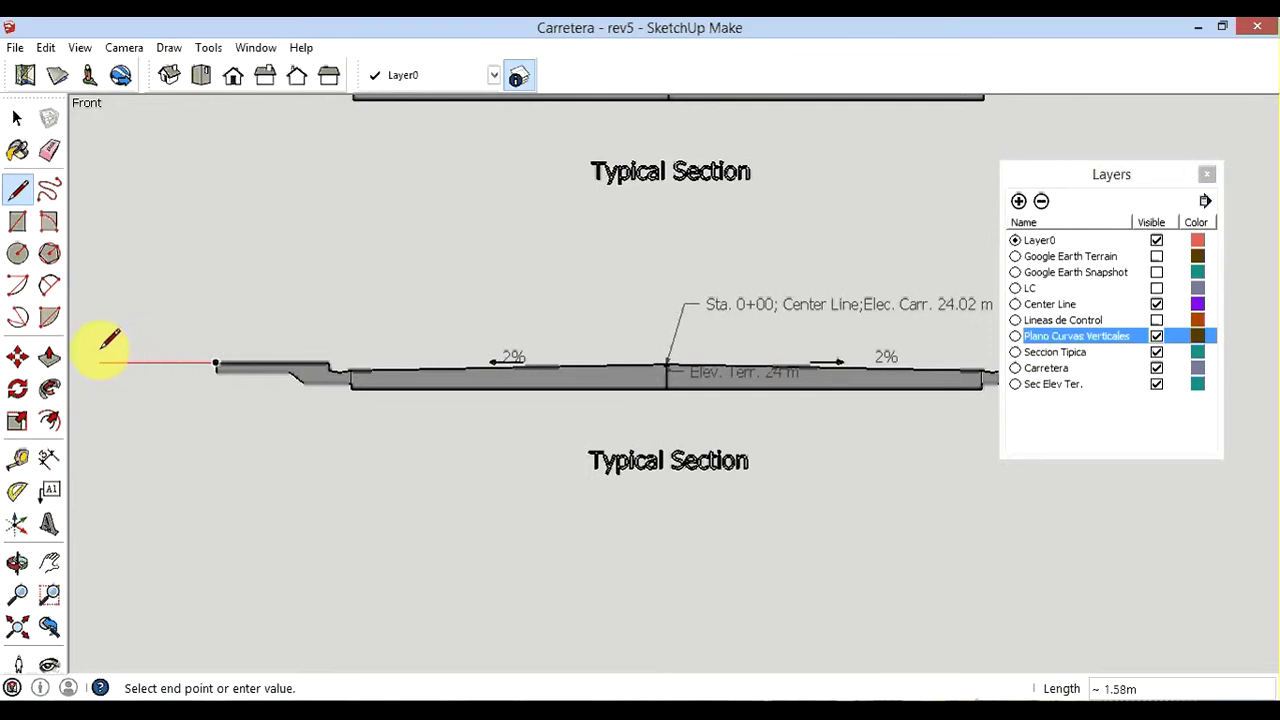
key(Escape)
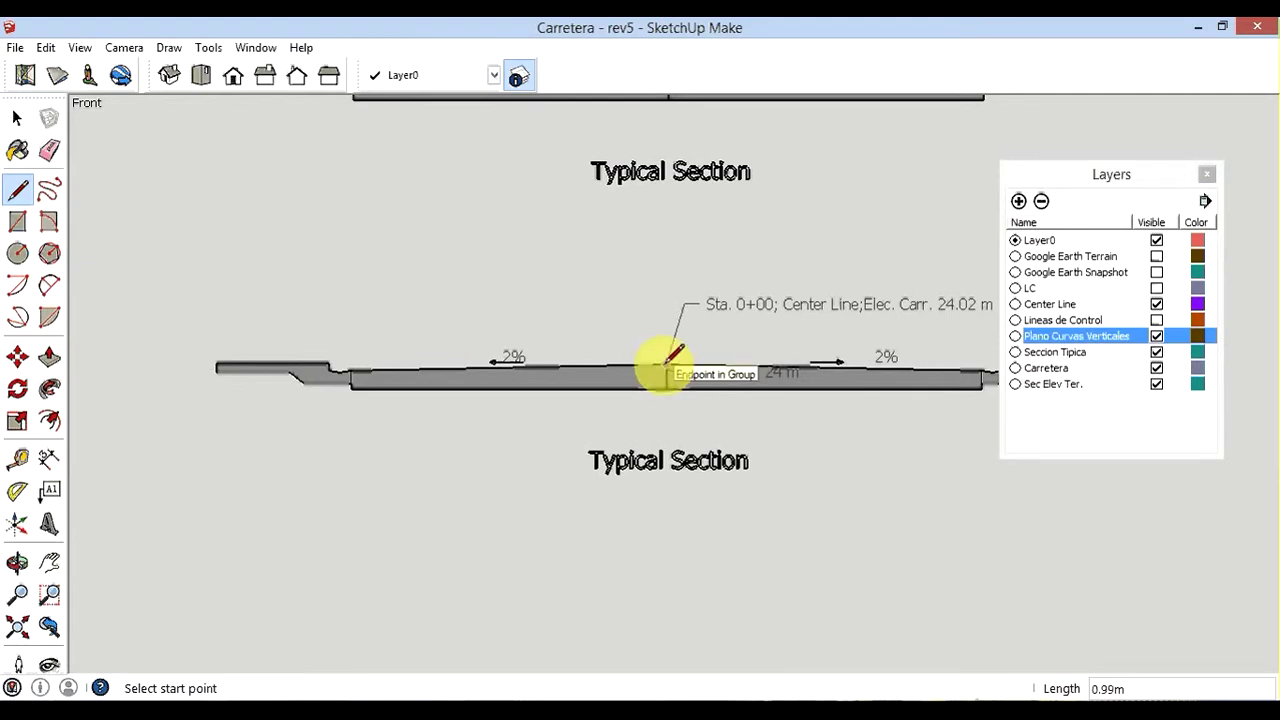
click(664, 364)
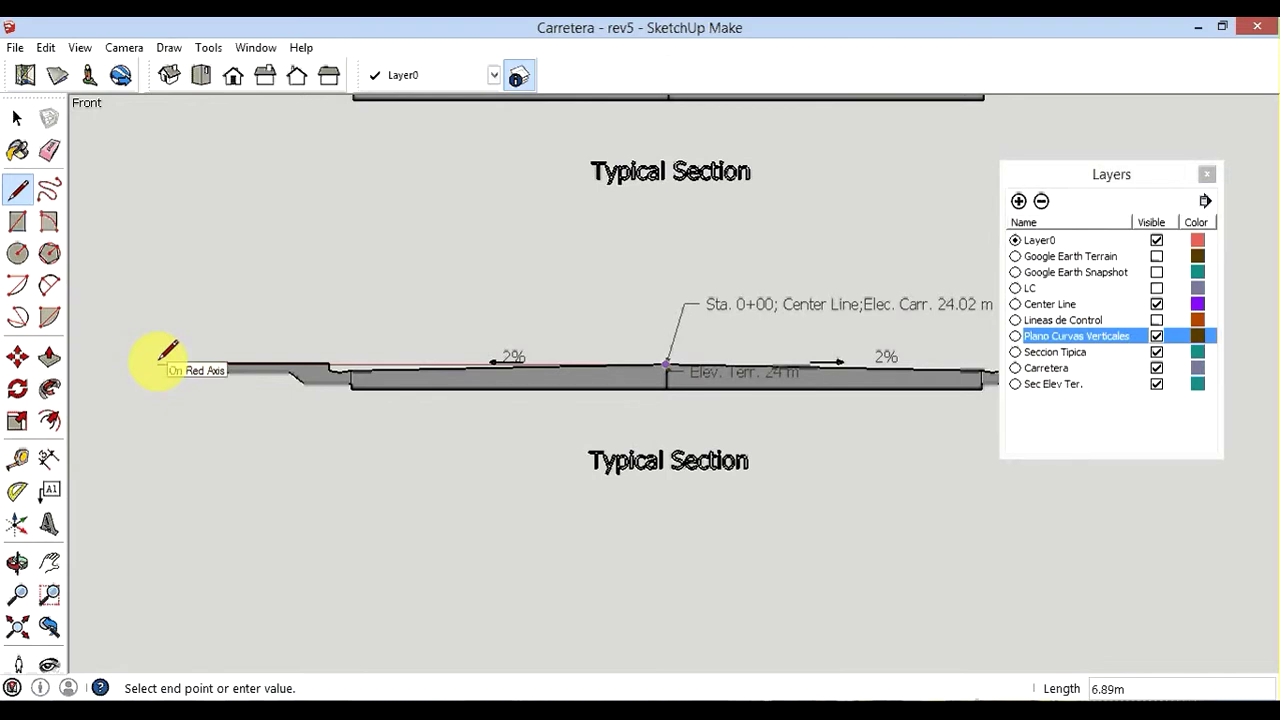
text(8)
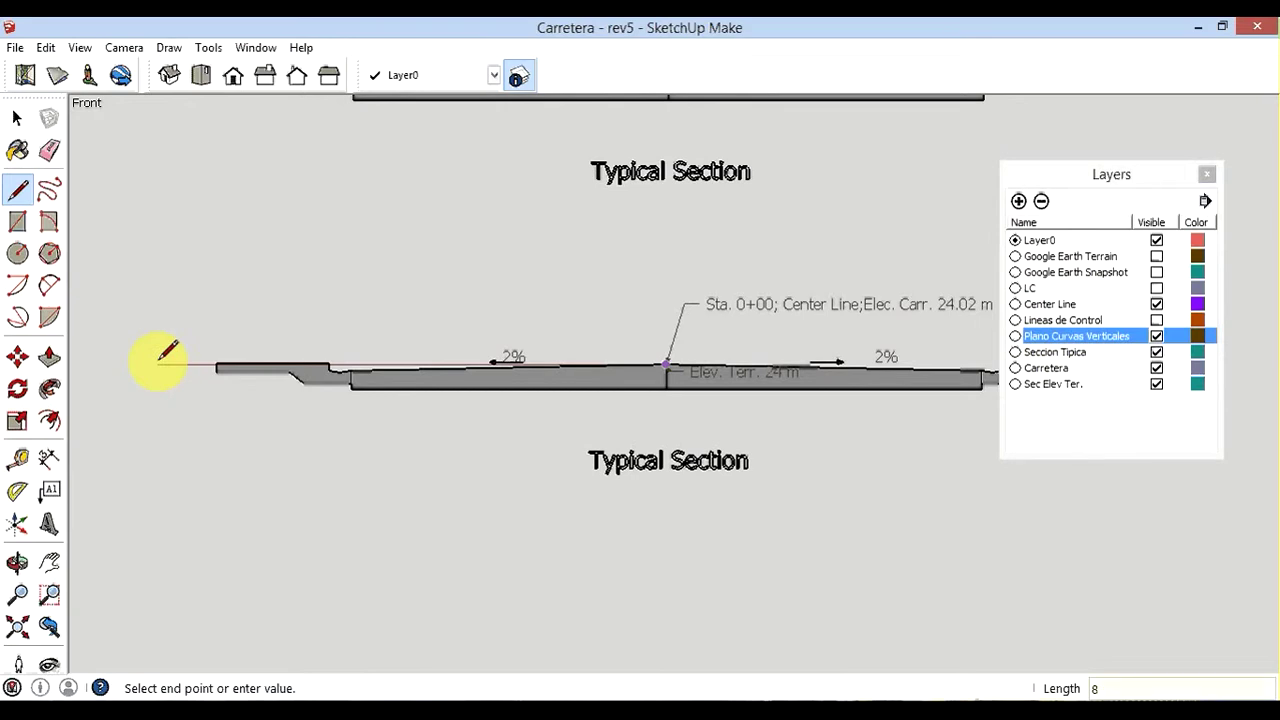
key(Return)
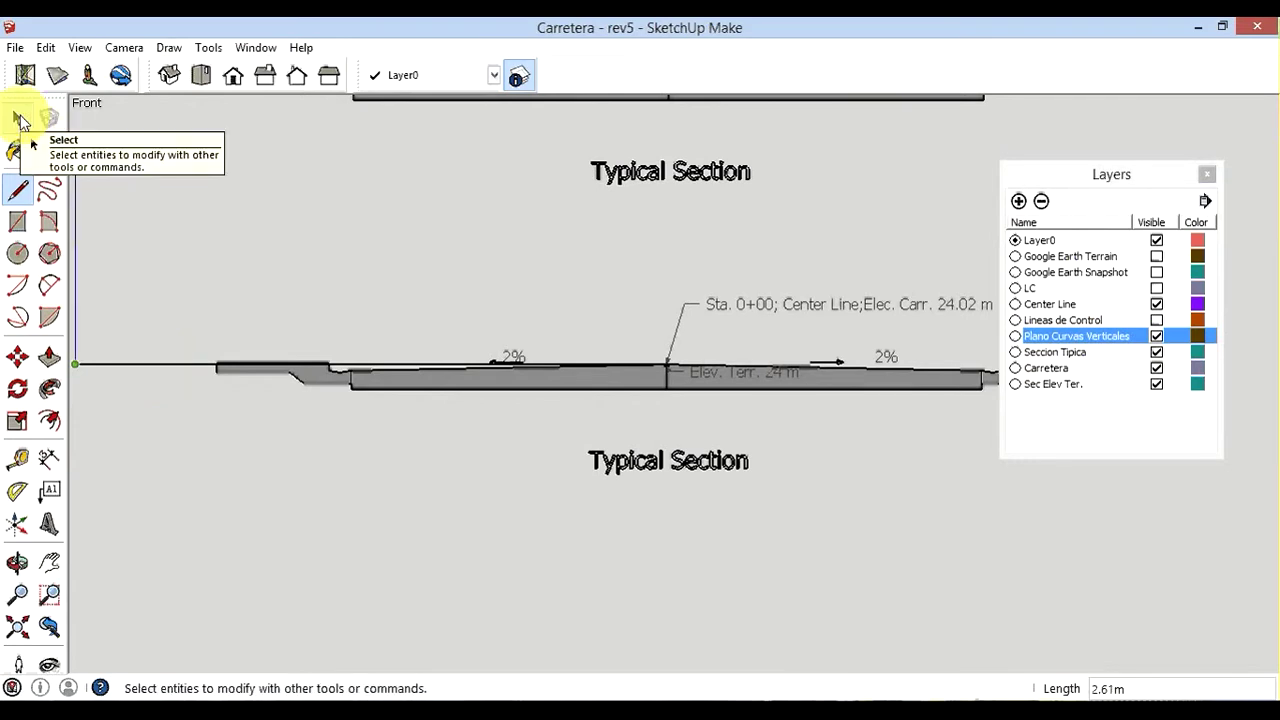
Delete the 8 m horizontal line just drawn
click(20, 118)
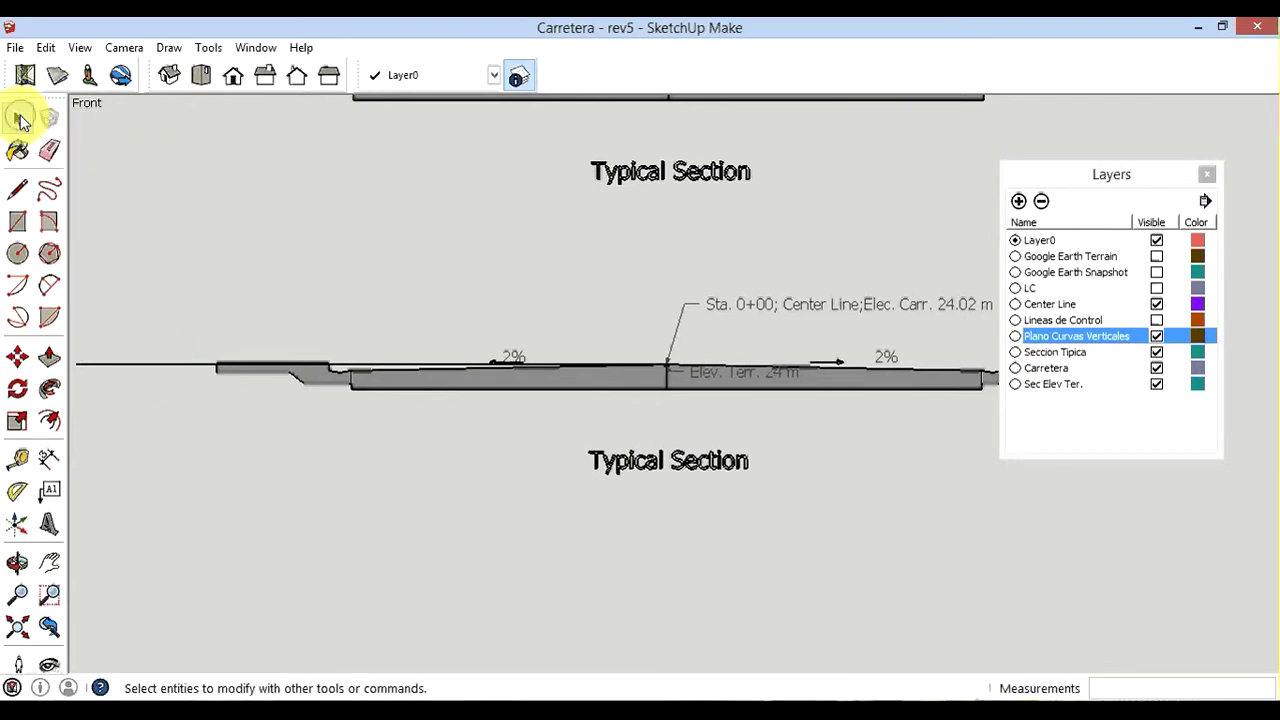
click(136, 366)
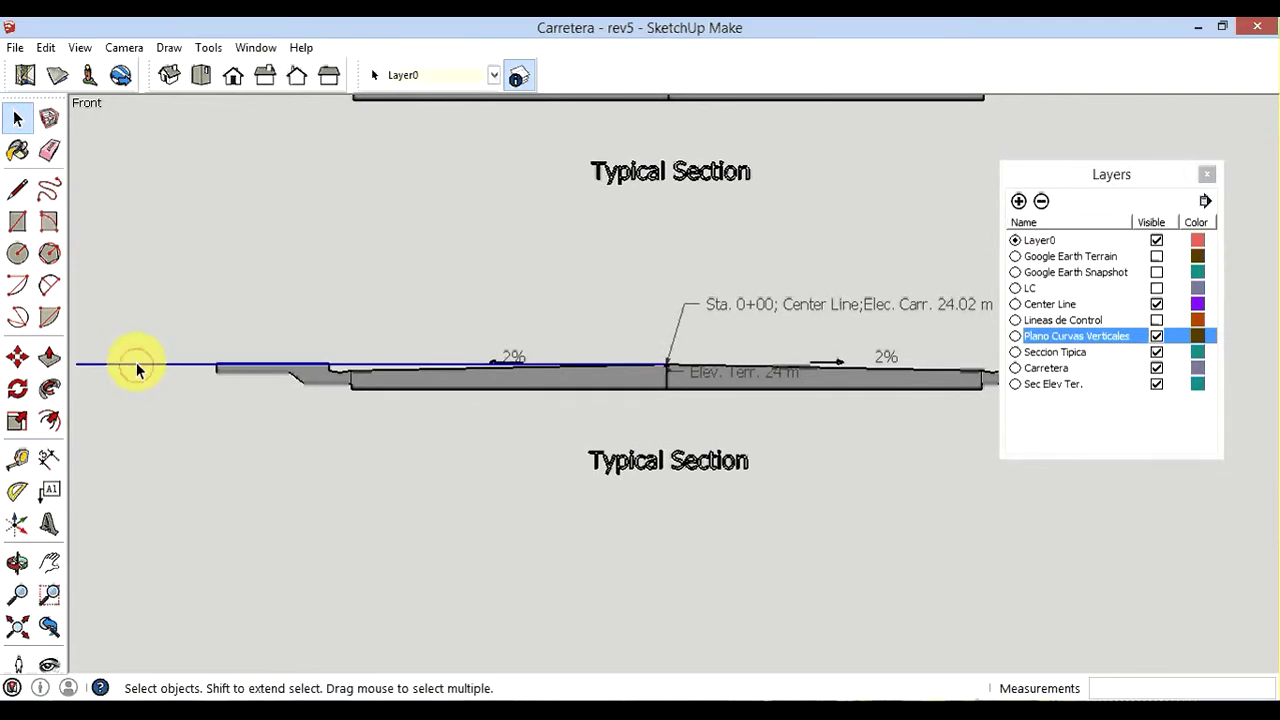
key(Delete)
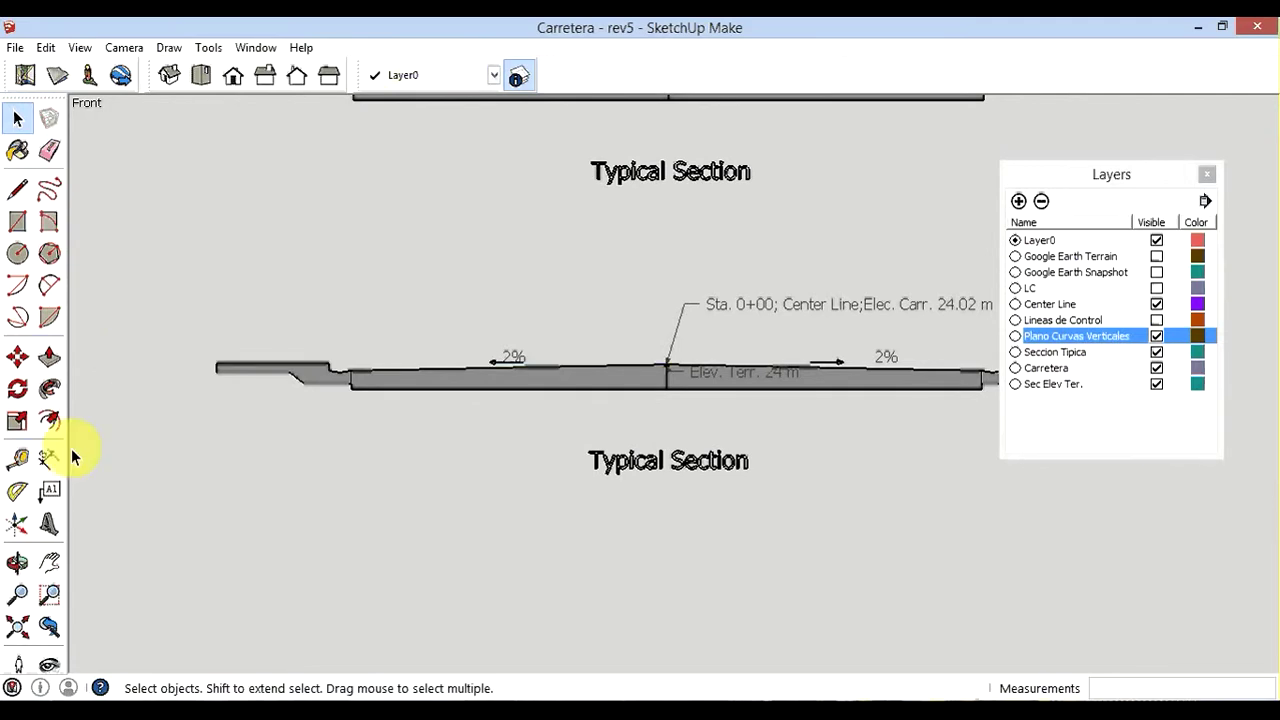
Create Tape Measure guides 8 m left and 8 m right of the centre-line point
click(21, 465)
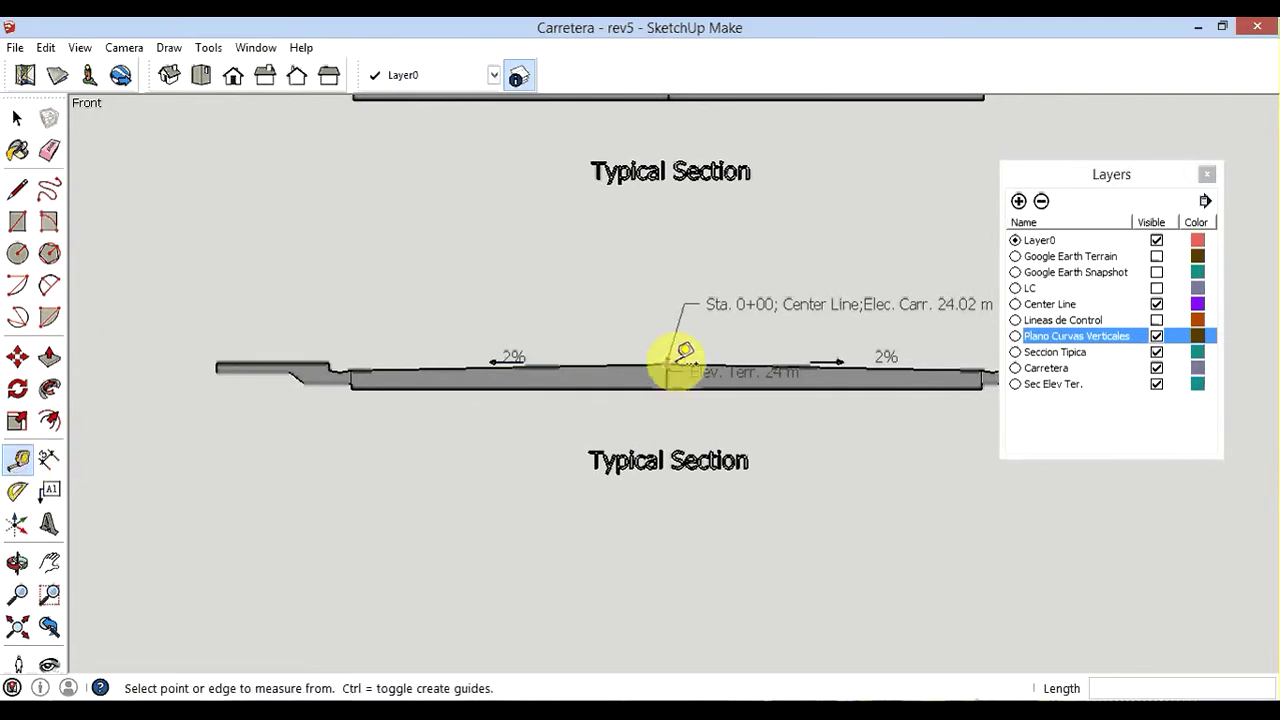
click(666, 362)
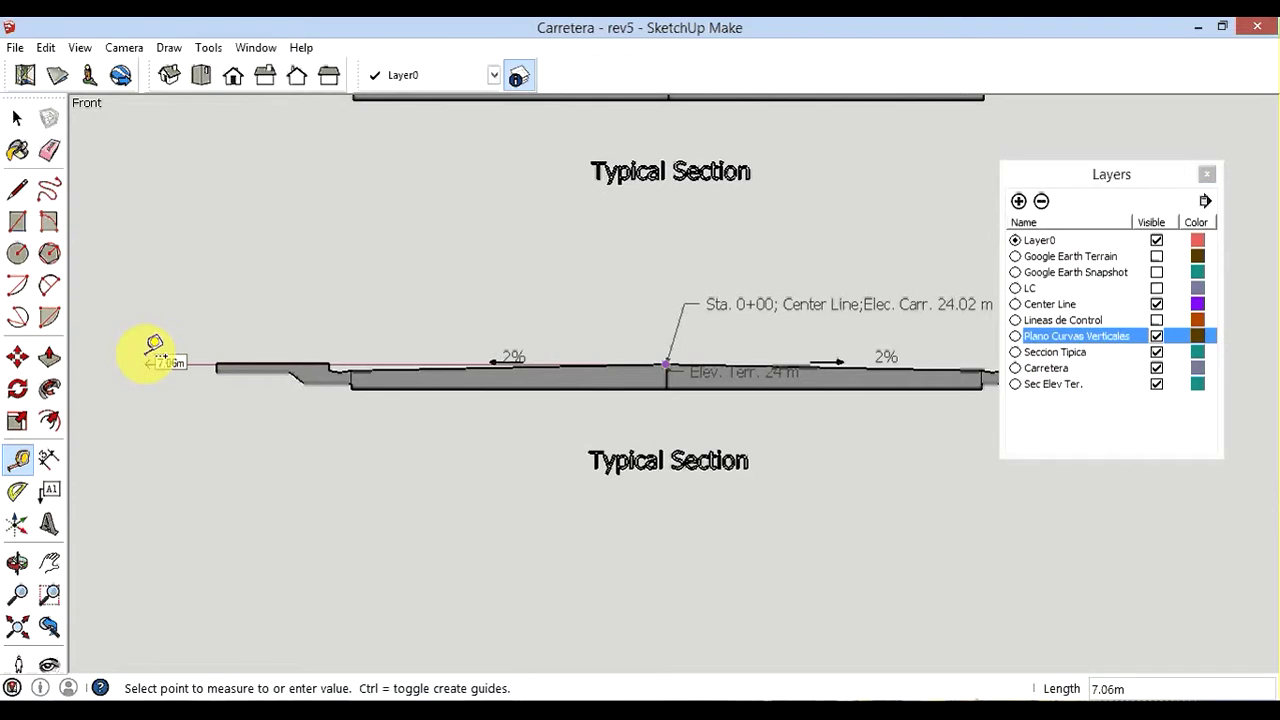
text(8)
key(Return)
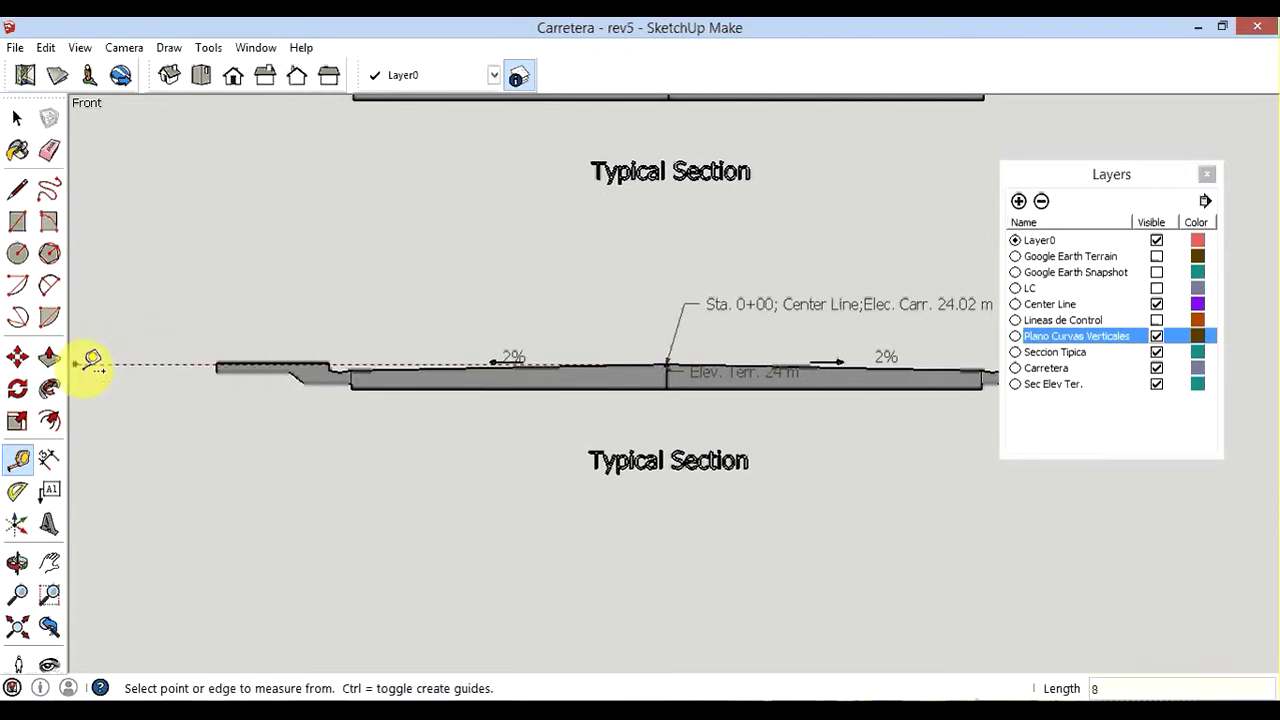
scroll(230, 458, down, 2)
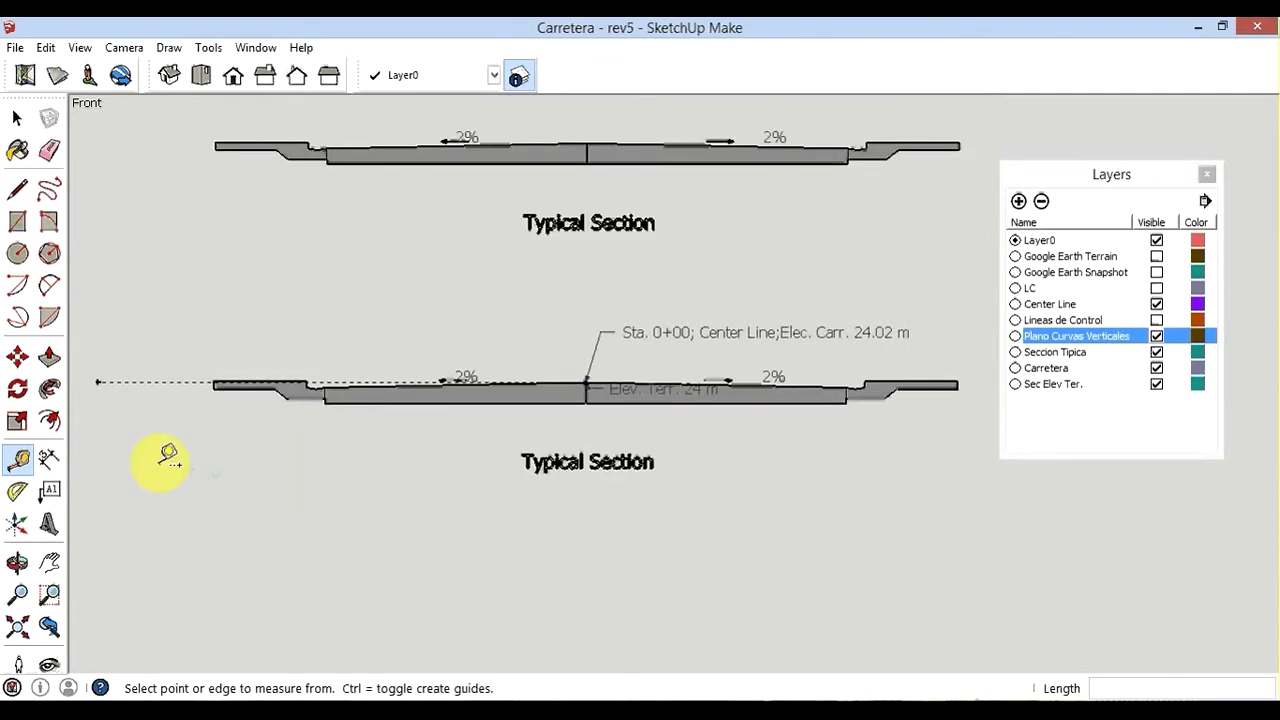
scroll(163, 457, down, 2)
click(512, 397)
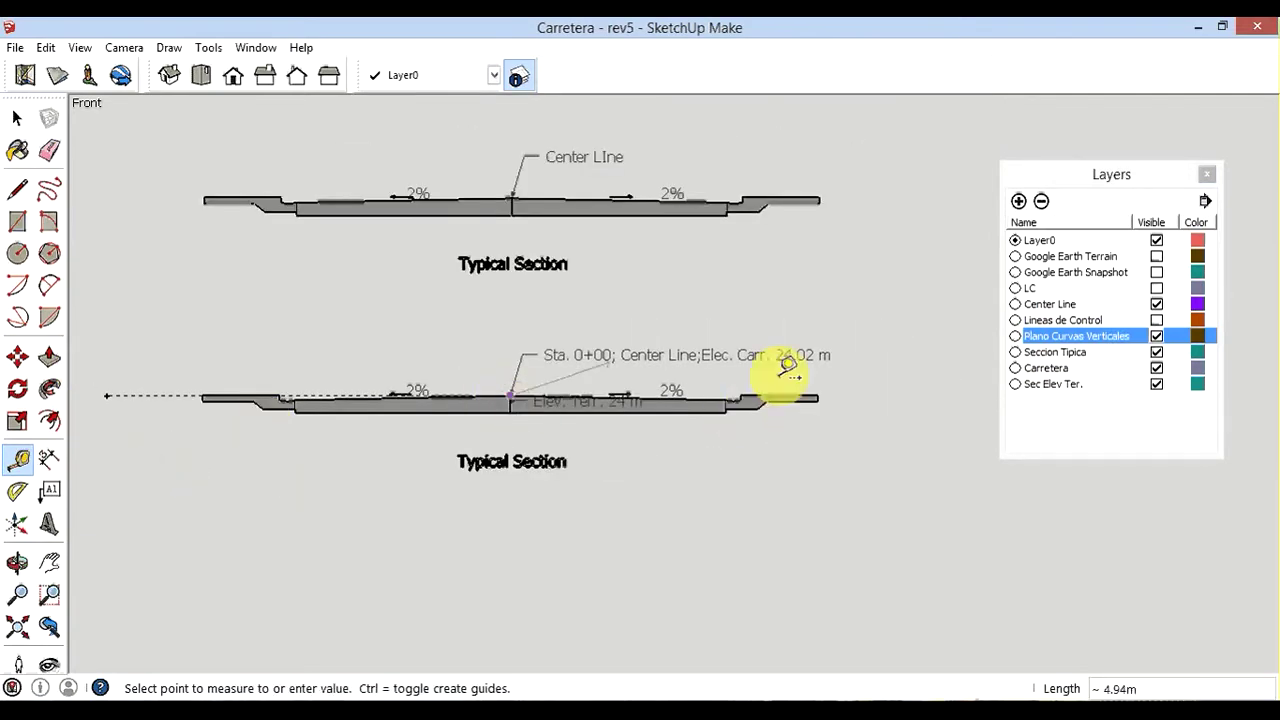
text(8)
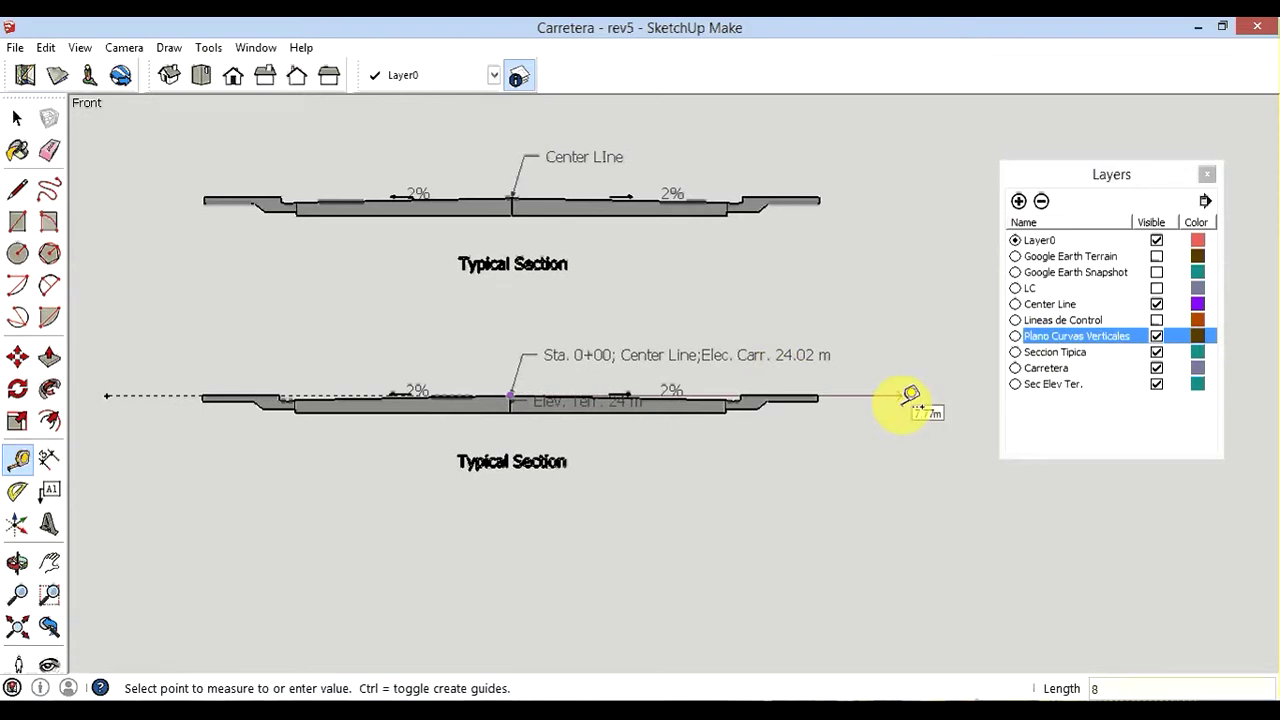
key(Return)
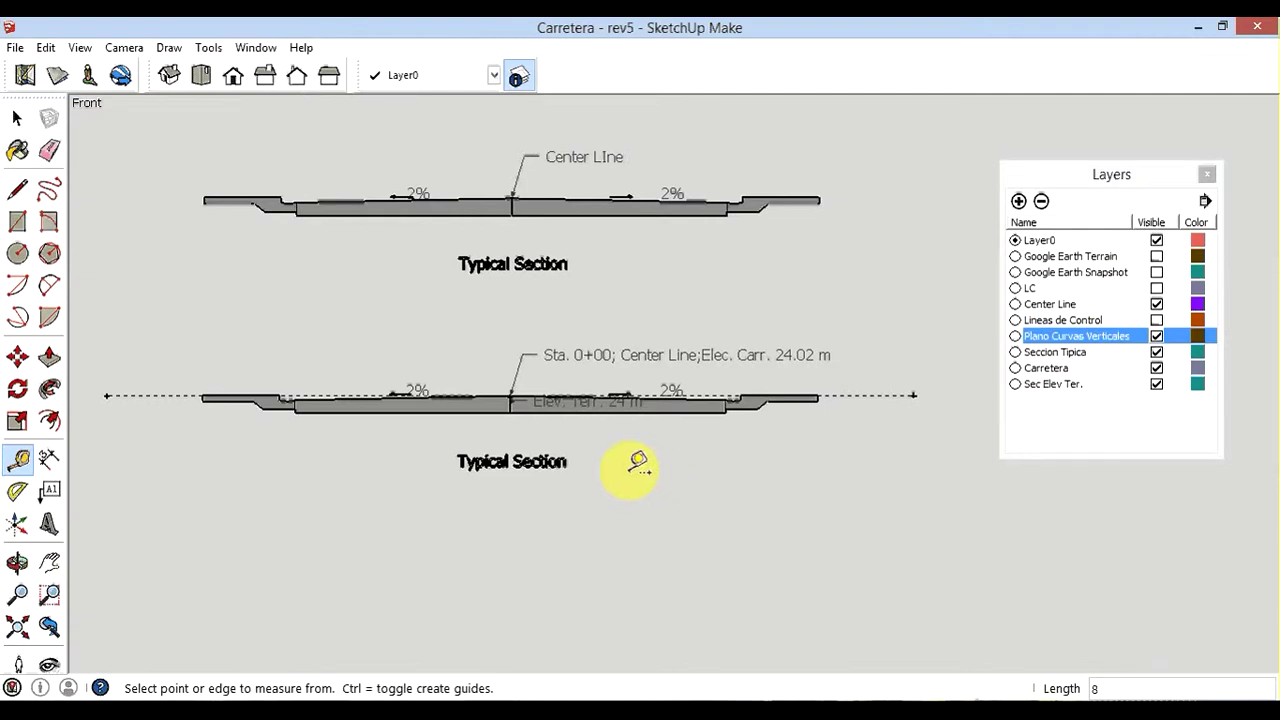
Zoom in on the centre-line point to check where the dashed guide meets the road surface
scroll(543, 429, up, 1)
scroll(540, 424, up, 2)
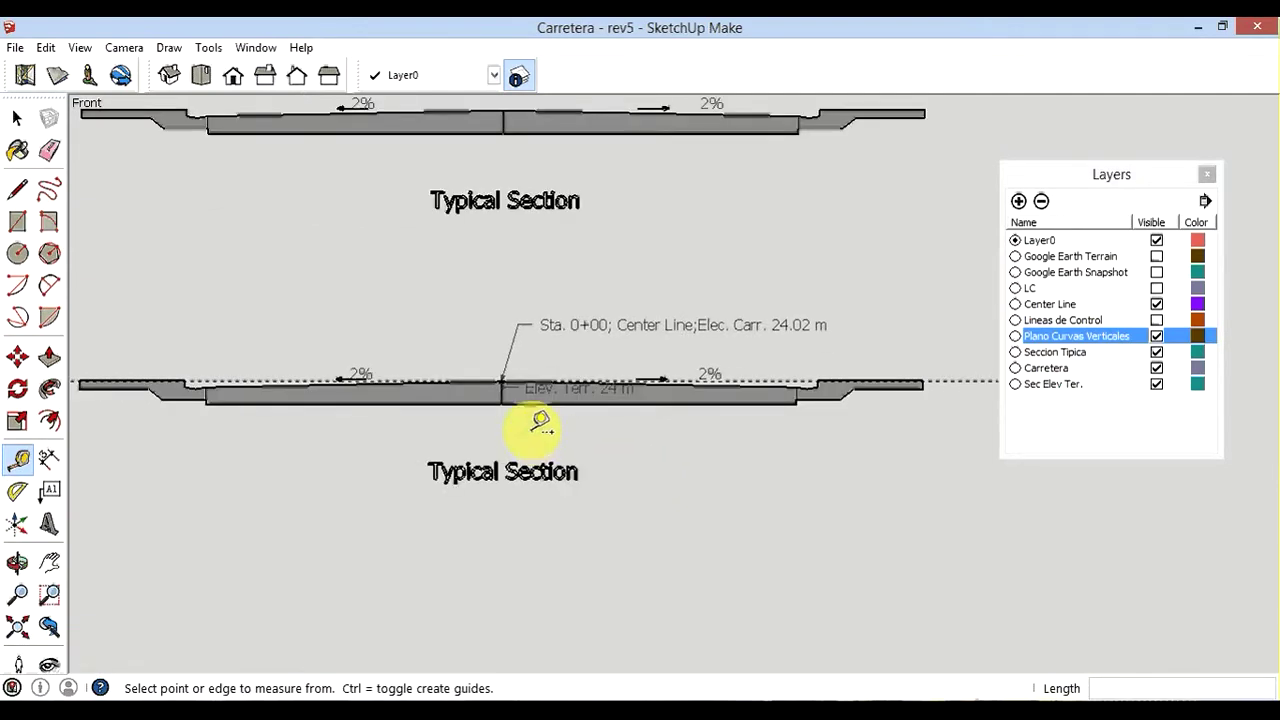
scroll(540, 422, down, 1)
scroll(536, 423, down, 1)
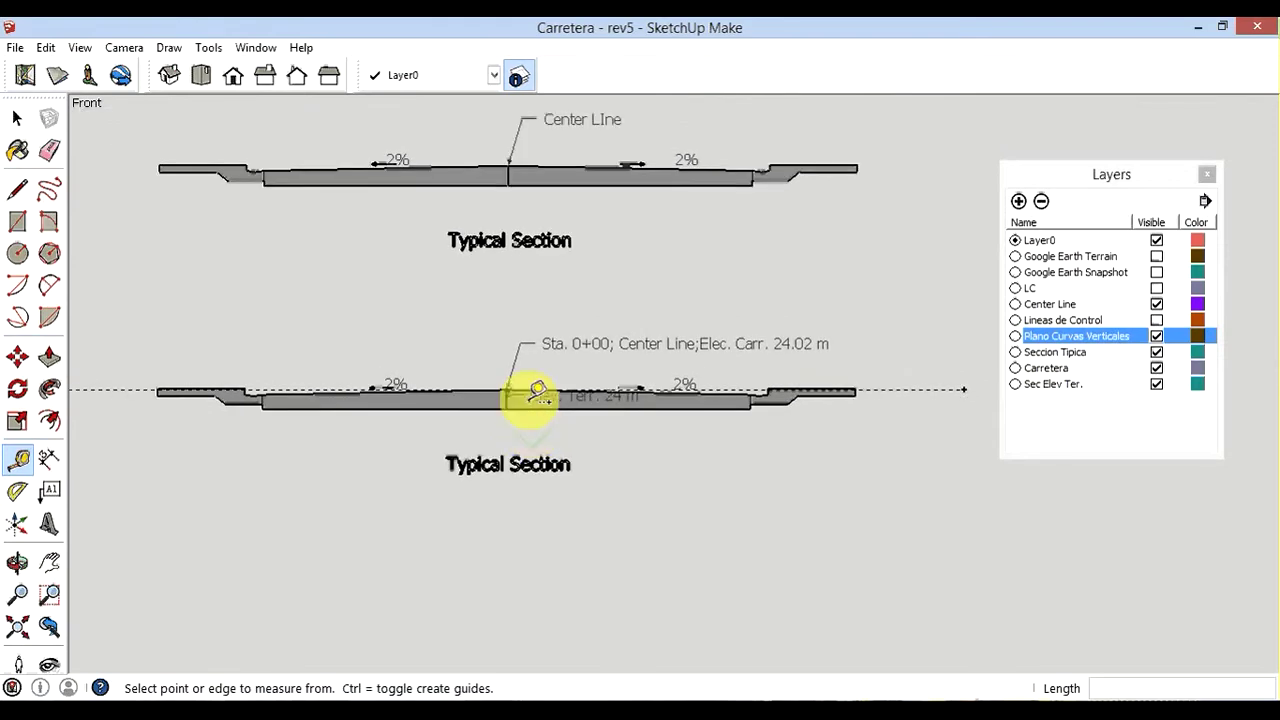
scroll(500, 375, up, 1)
scroll(515, 384, up, 2)
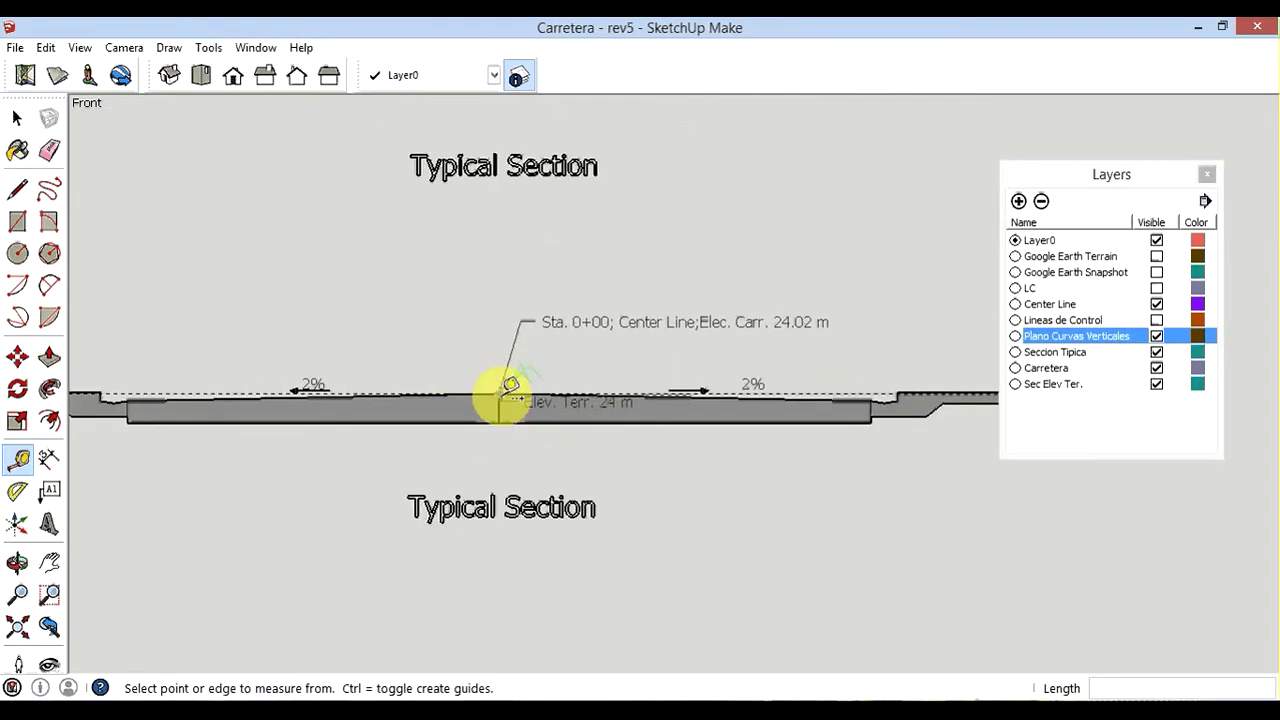
scroll(505, 390, up, 1)
scroll(503, 392, up, 1)
scroll(508, 382, up, 1)
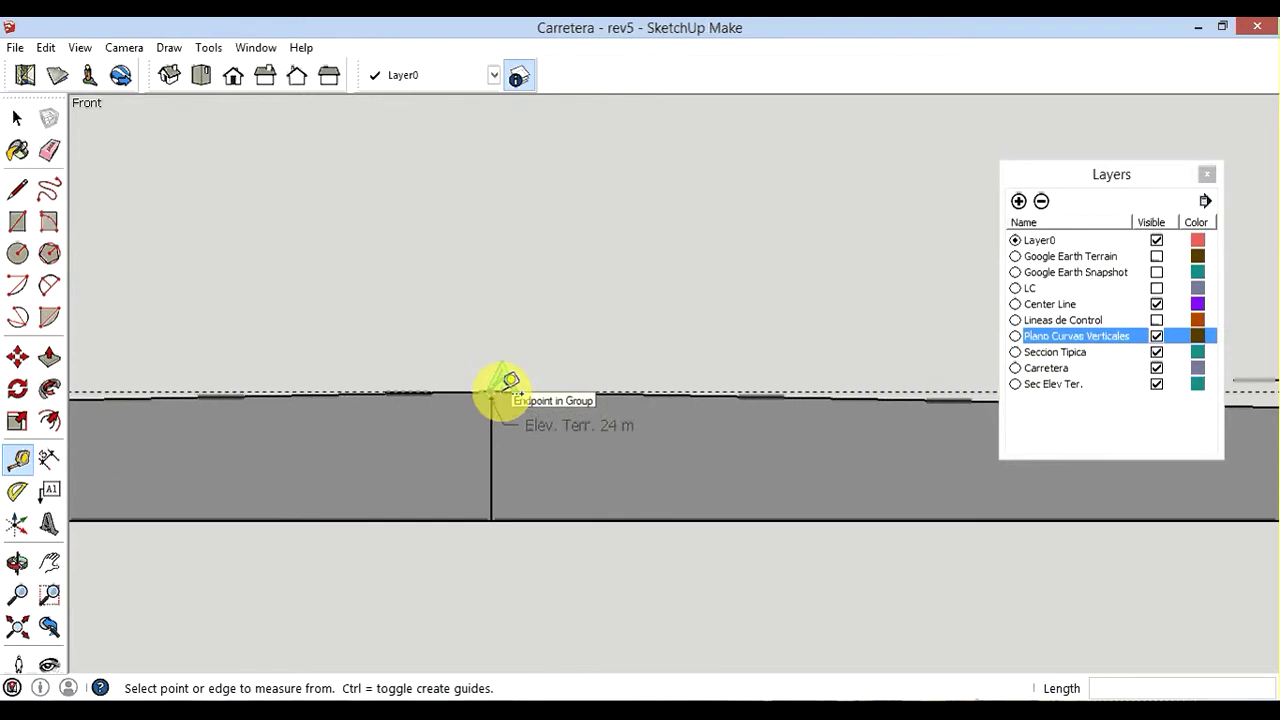
scroll(505, 382, up, 1)
scroll(503, 382, up, 1)
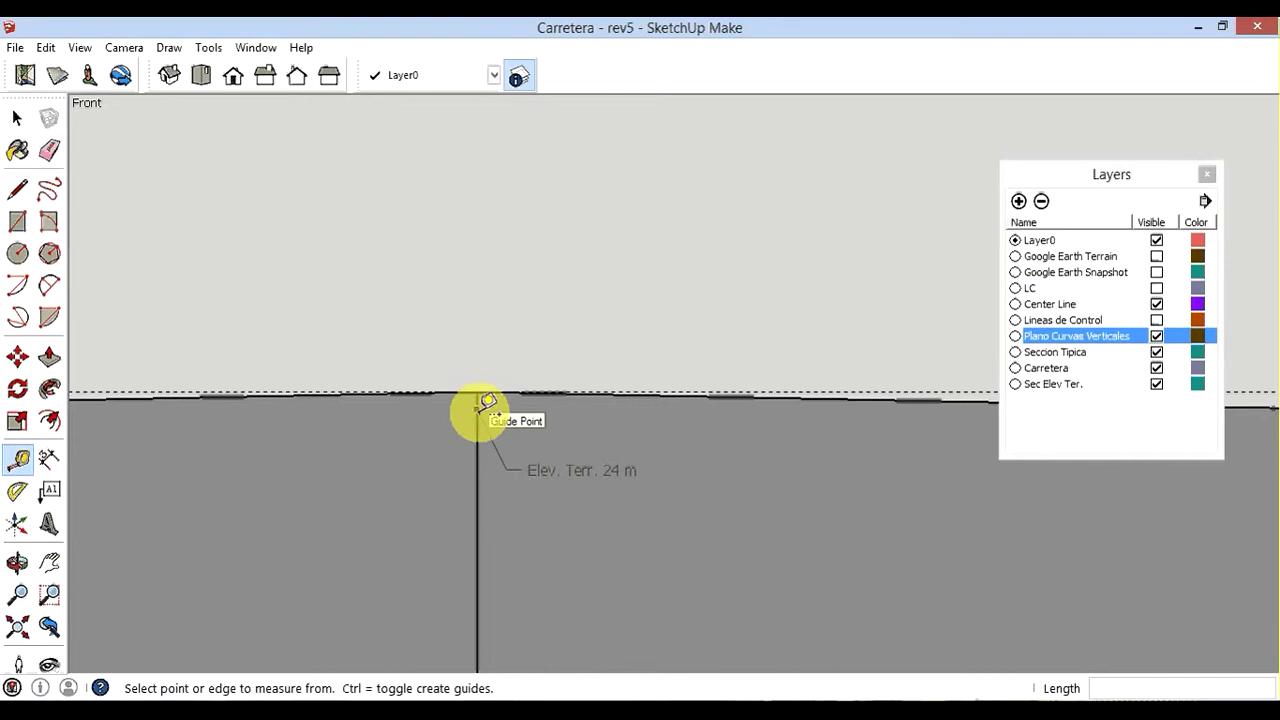
scroll(480, 400, down, 1)
scroll(505, 398, down, 1)
scroll(534, 393, down, 1)
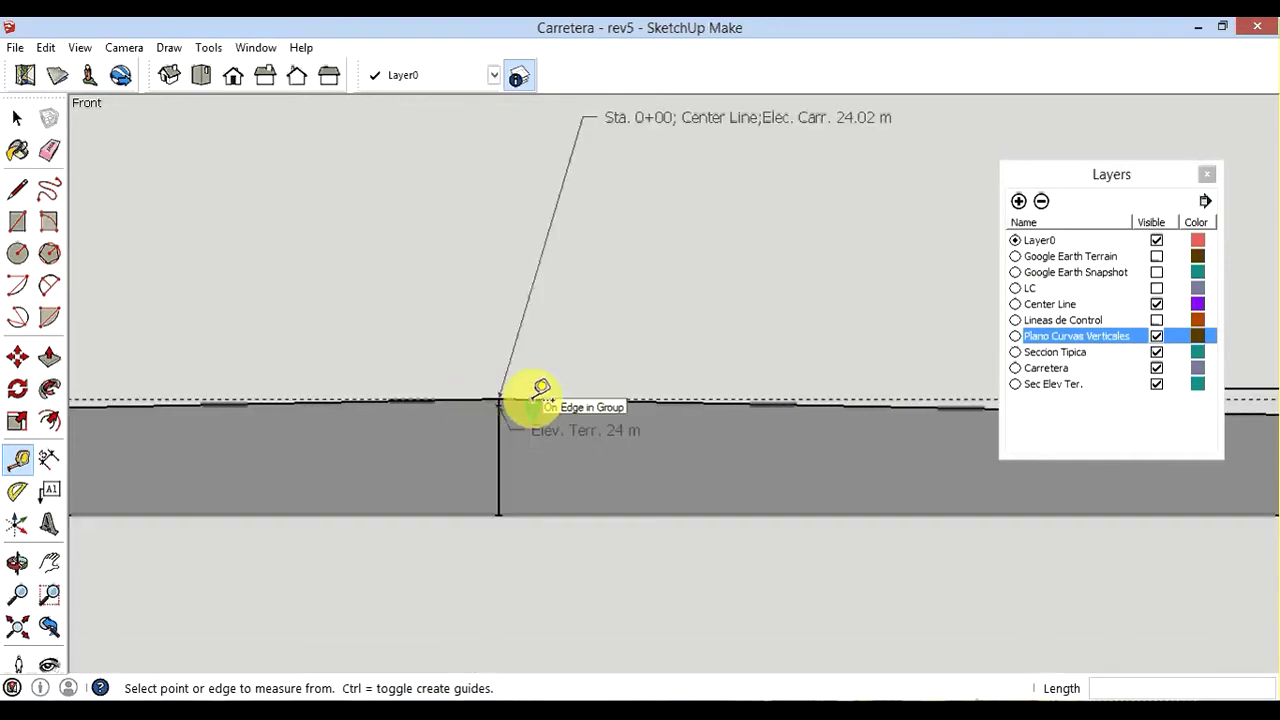
scroll(540, 390, down, 1)
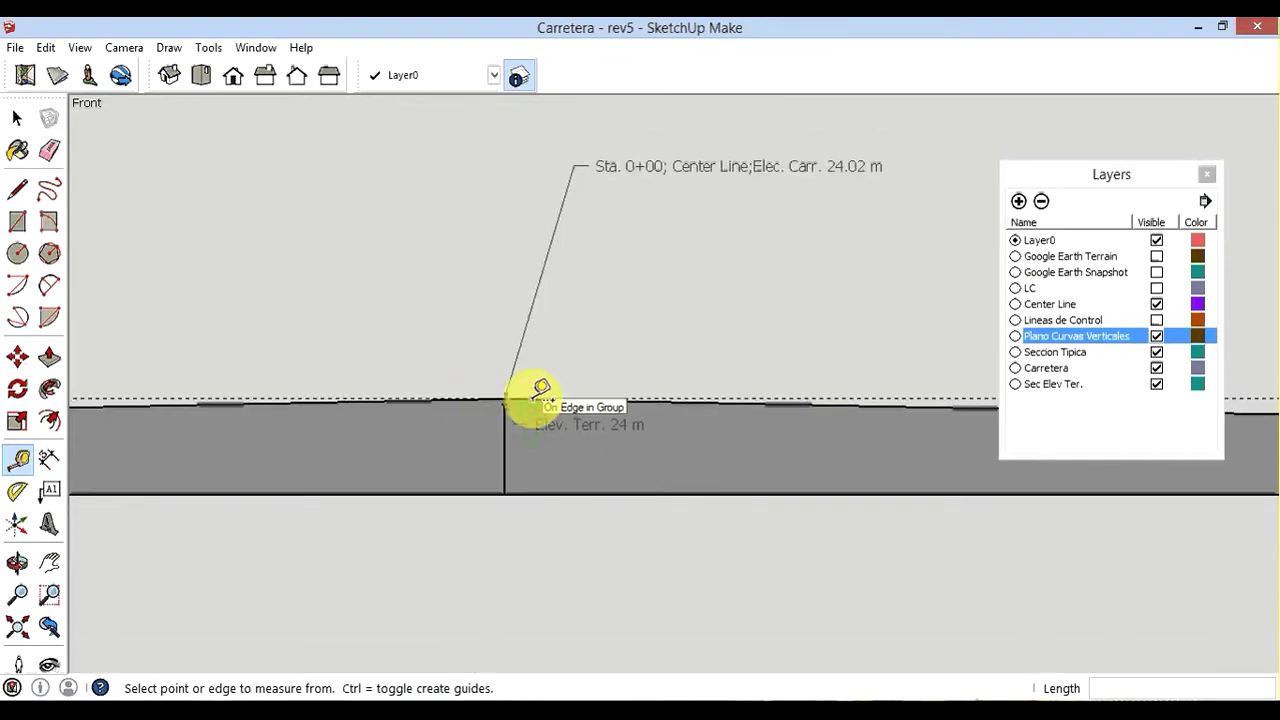
Select the dashed guide line and start moving it from the centre-line point
click(17, 357)
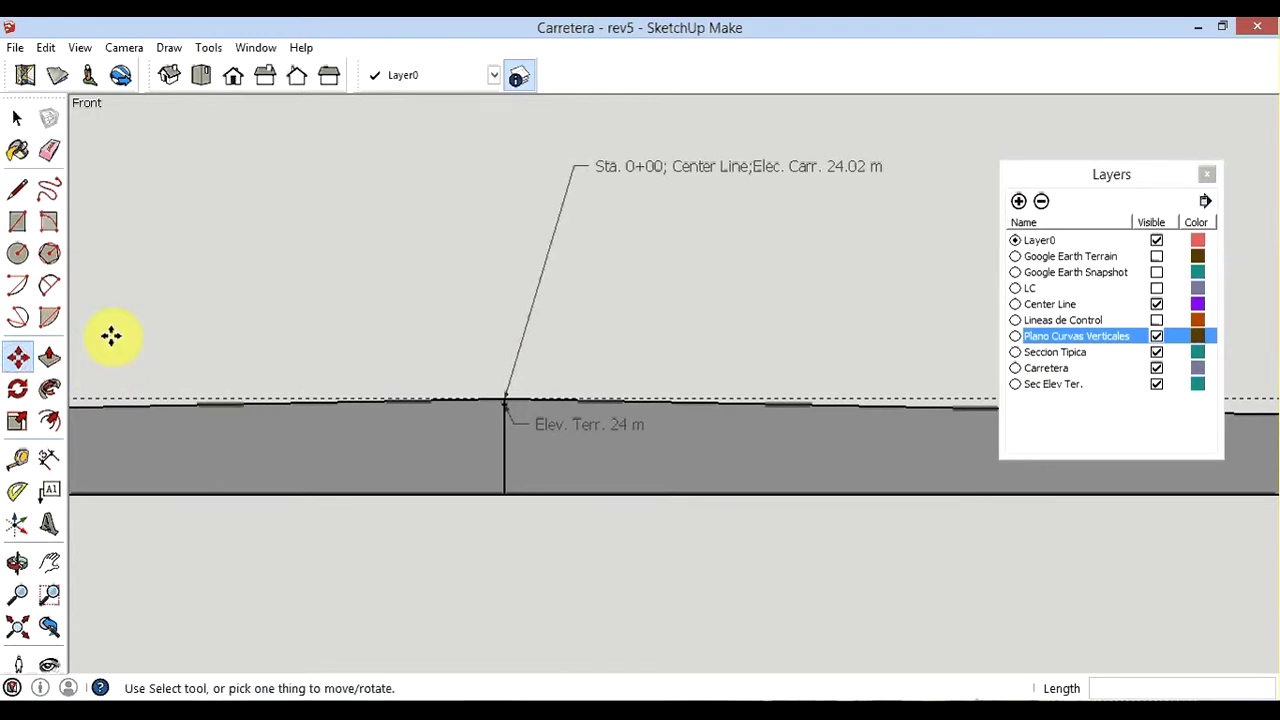
click(26, 128)
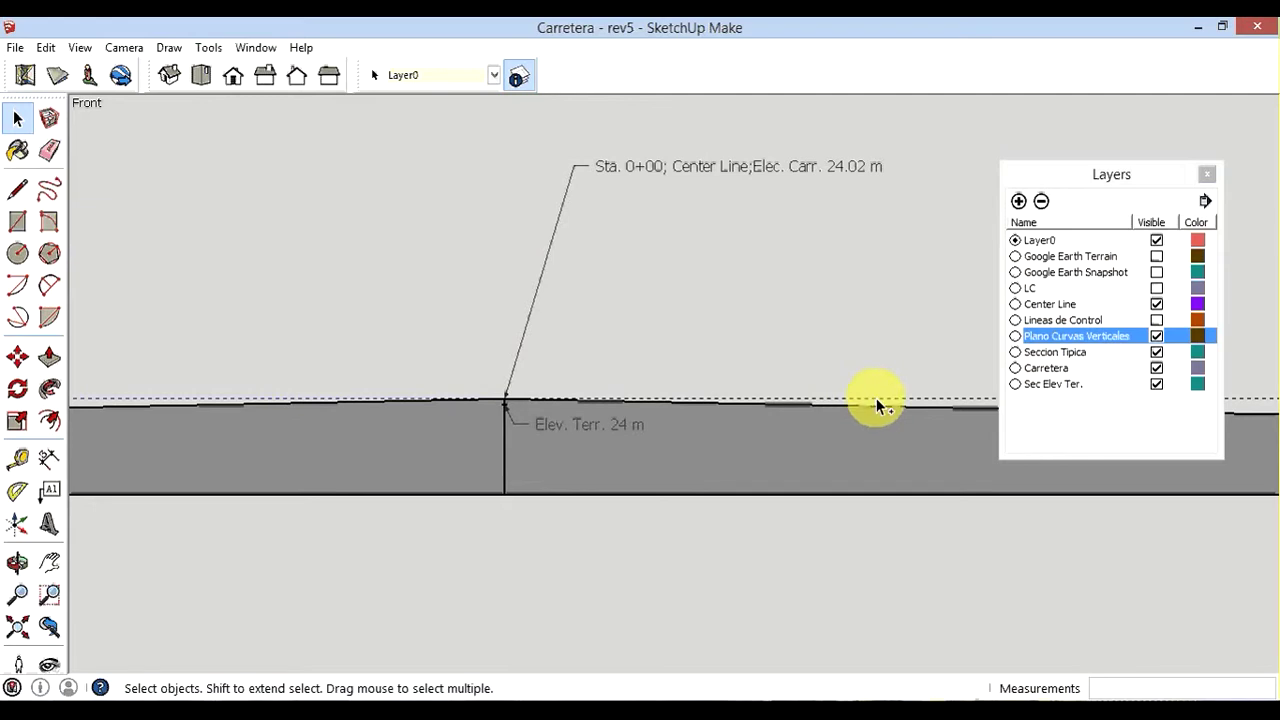
click(876, 398)
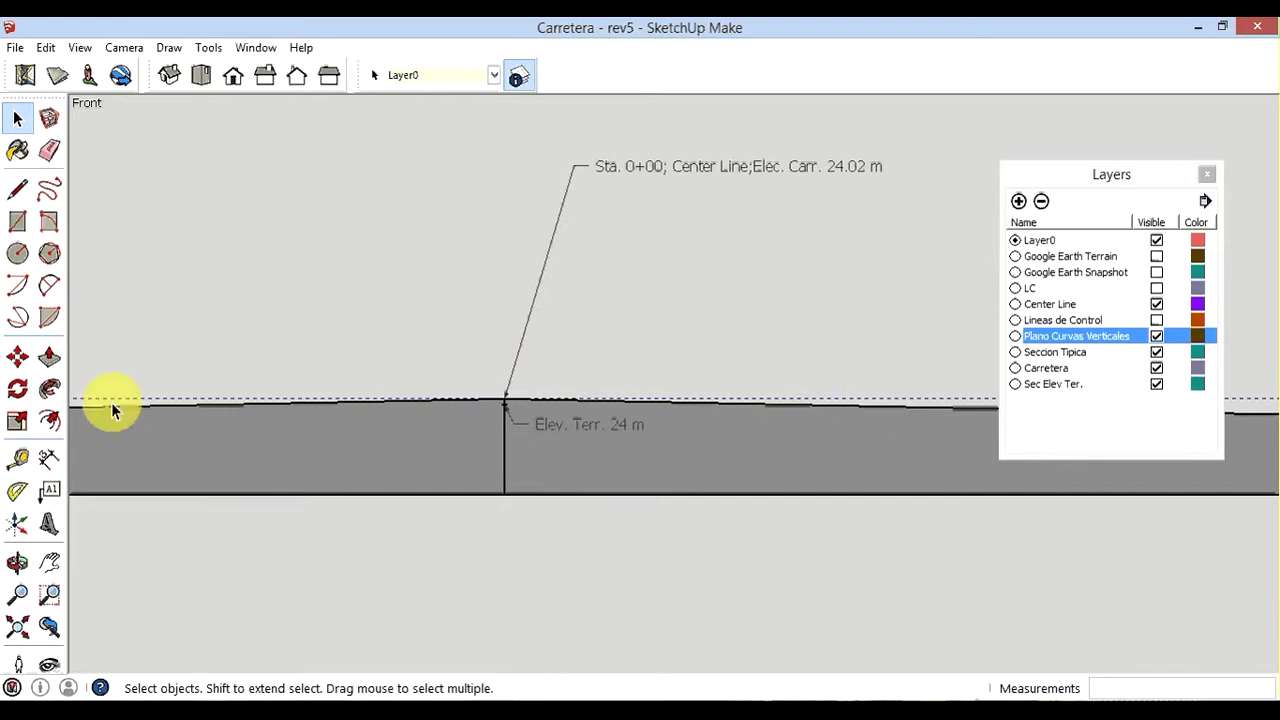
click(17, 357)
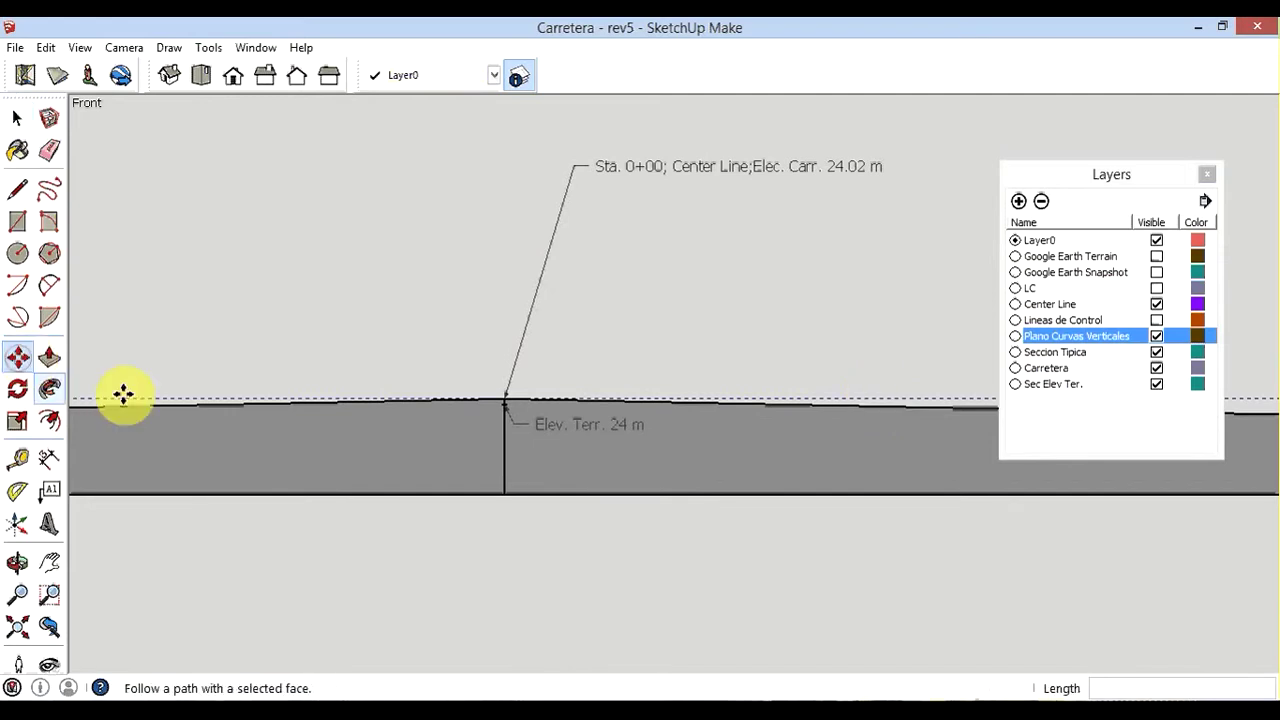
click(504, 398)
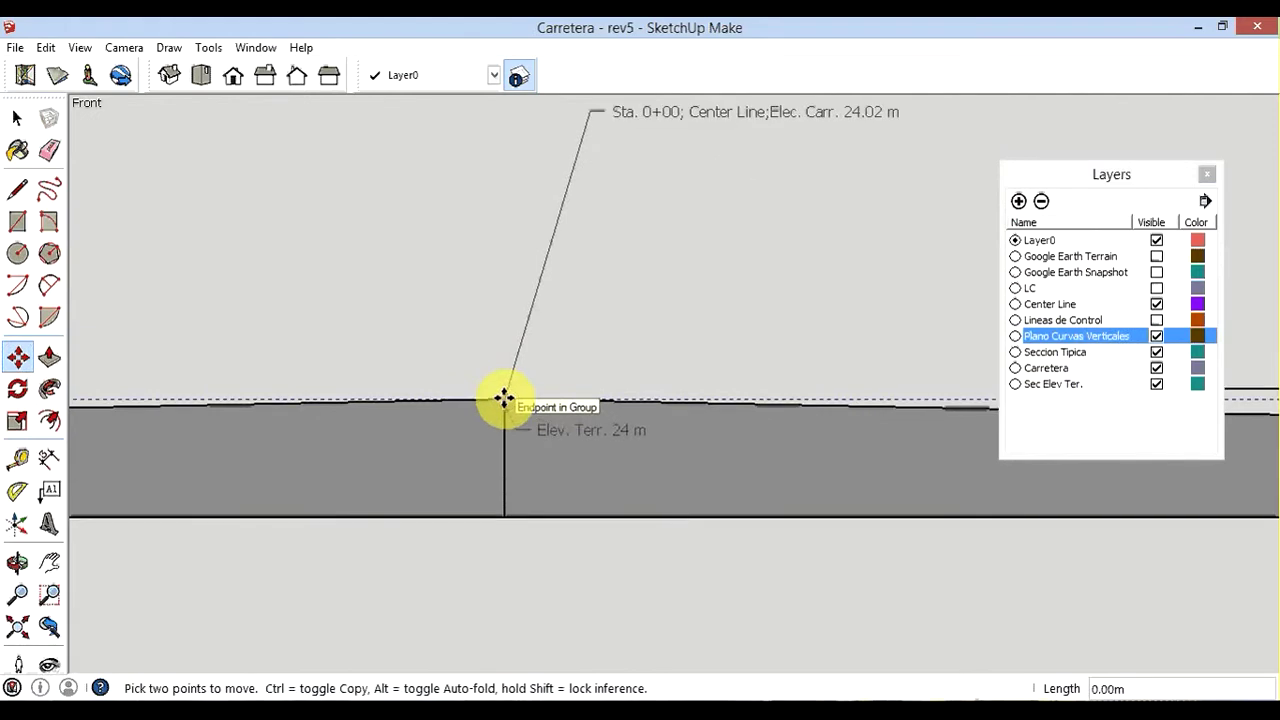
Zoom out to both profiles, then in on the lower section's right end and its guide
scroll(505, 400, up, 3)
scroll(505, 405, up, 1)
scroll(505, 405, up, 3)
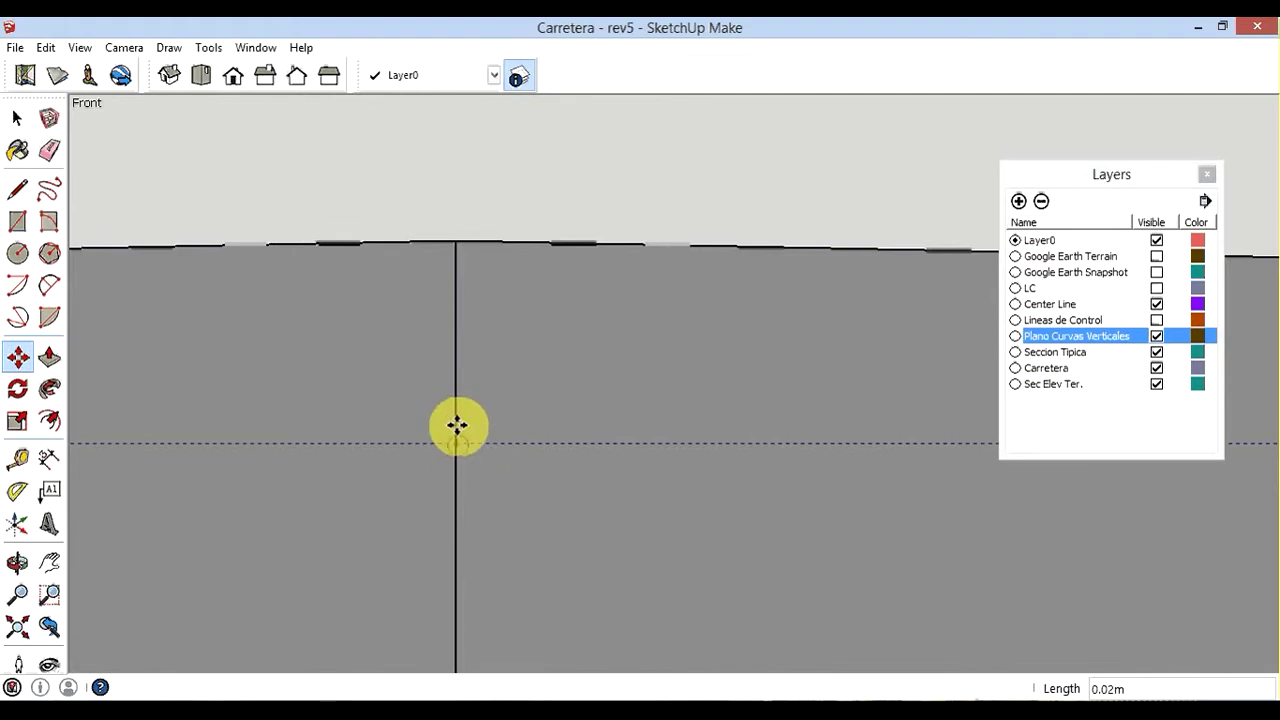
scroll(457, 423, down, 2)
scroll(463, 380, down, 2)
scroll(472, 368, down, 2)
scroll(479, 366, down, 1)
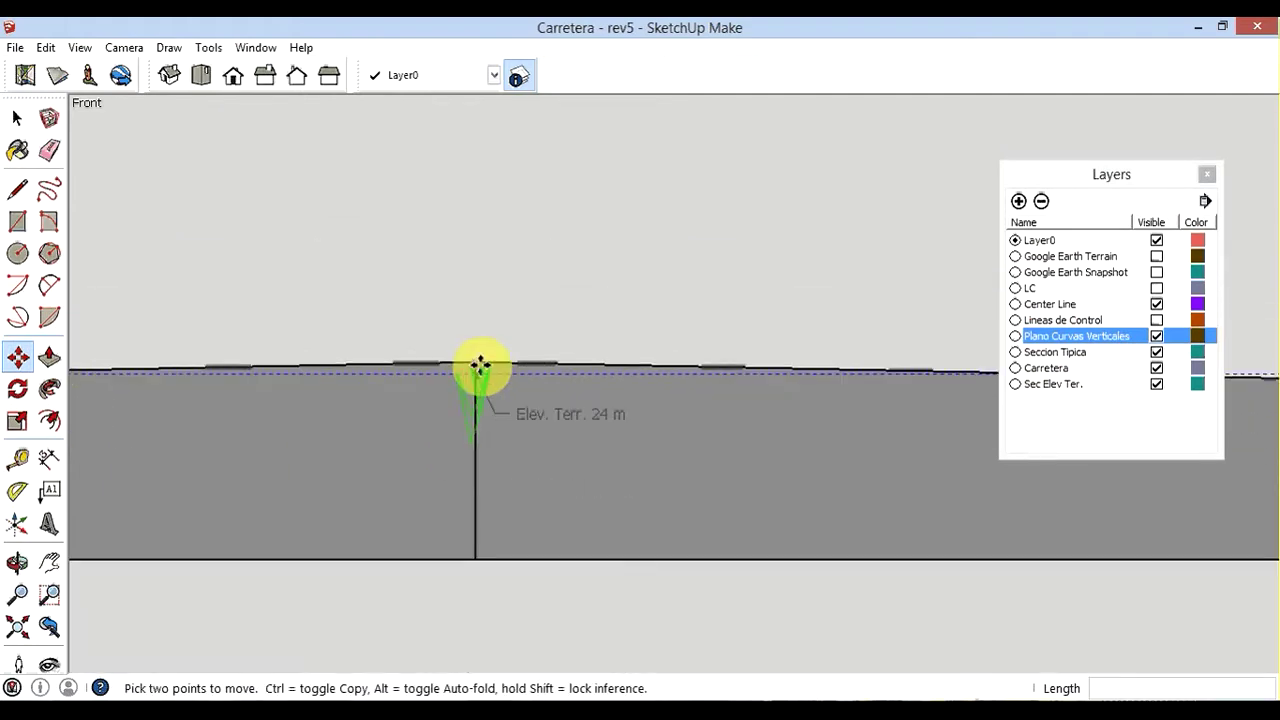
scroll(479, 366, down, 2)
scroll(700, 303, down, 3)
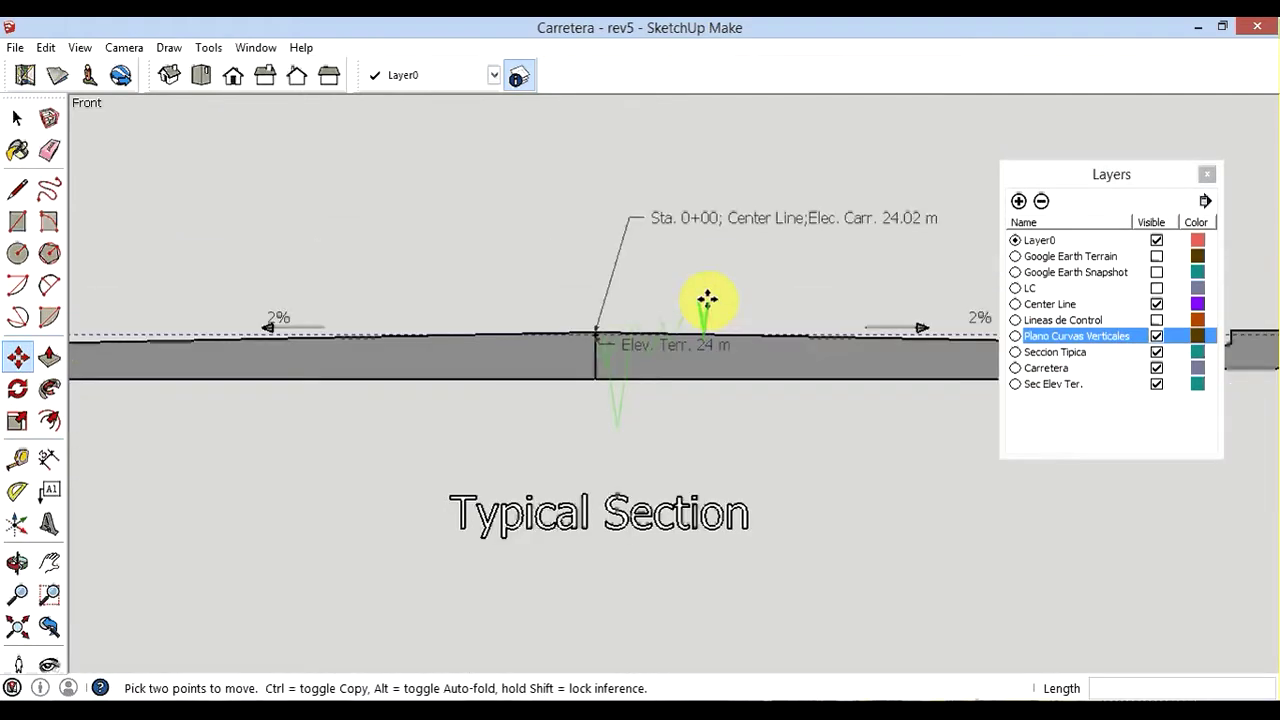
scroll(596, 342, up, 2)
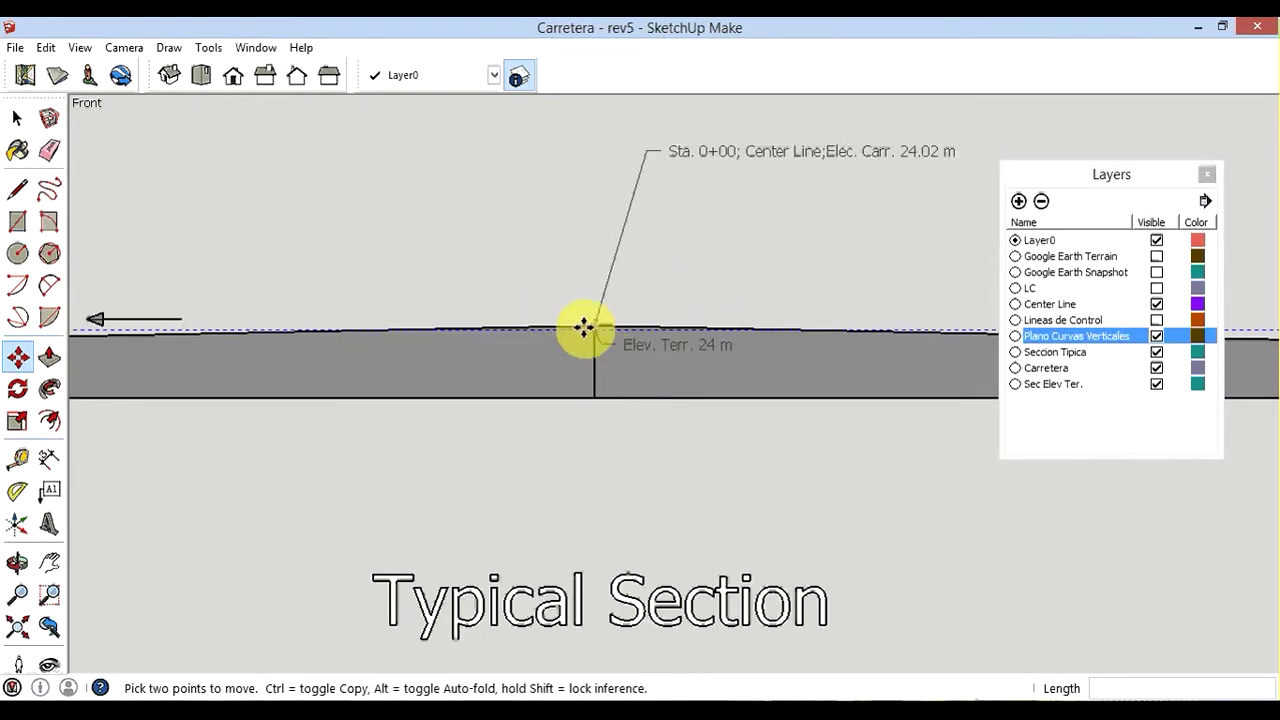
scroll(469, 369, up, 2)
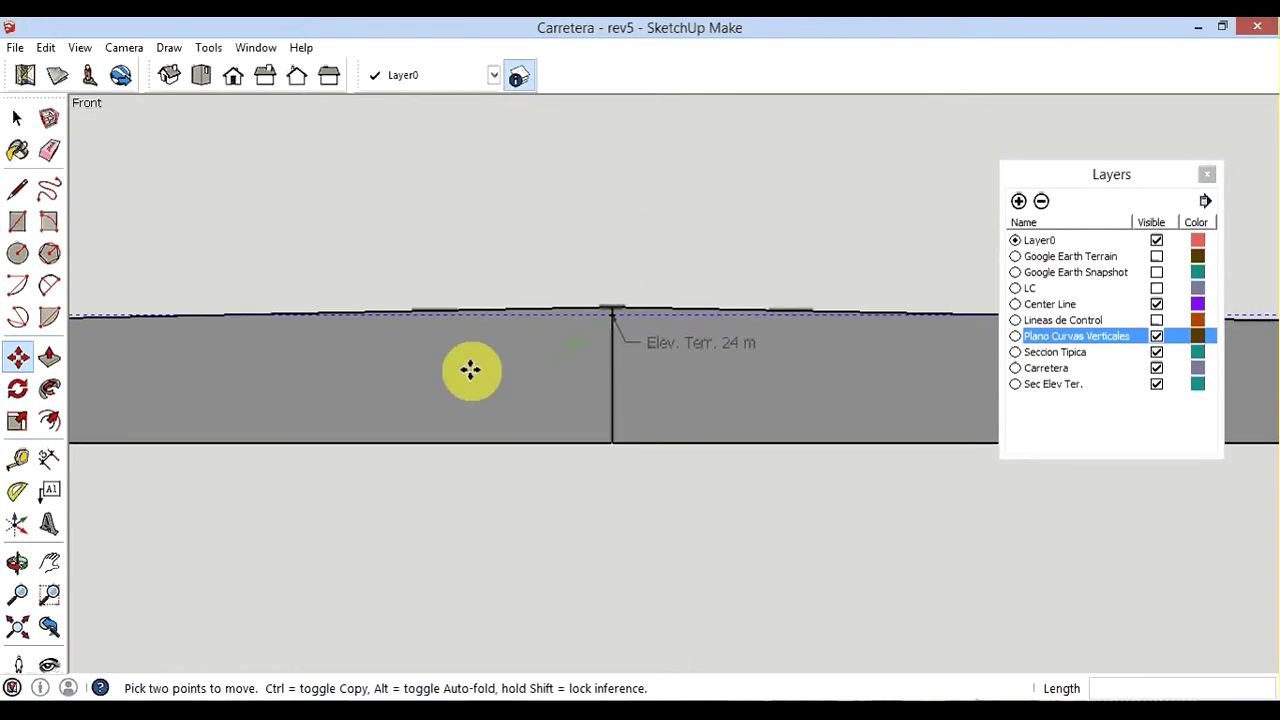
scroll(406, 360, down, 2)
scroll(406, 363, down, 2)
scroll(413, 360, down, 1)
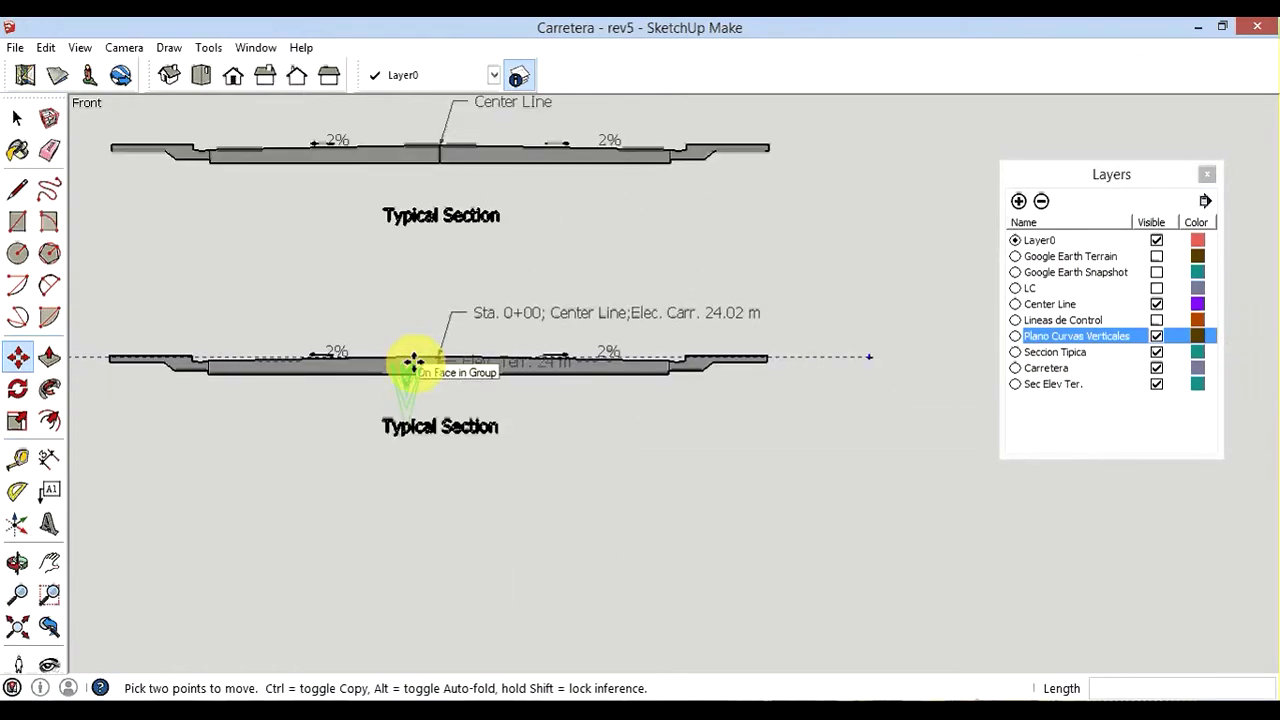
scroll(823, 366, up, 2)
scroll(823, 366, up, 1)
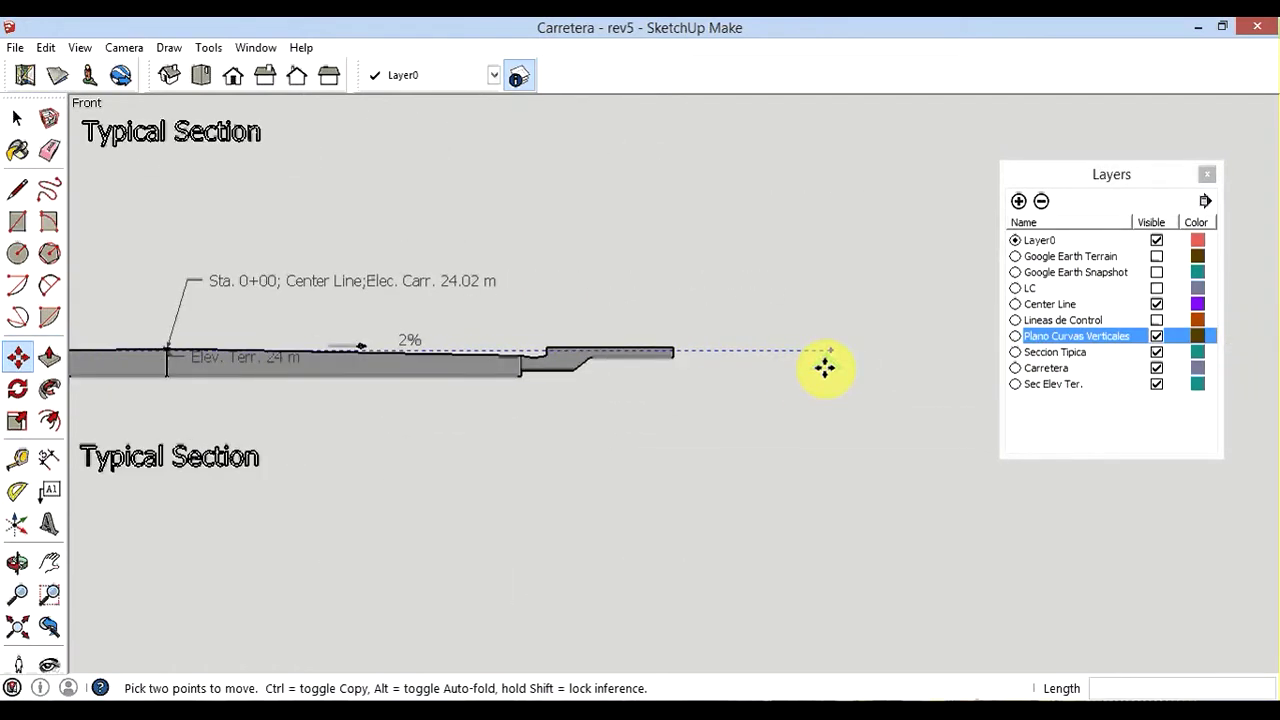
scroll(824, 368, up, 1)
scroll(824, 368, up, 1)
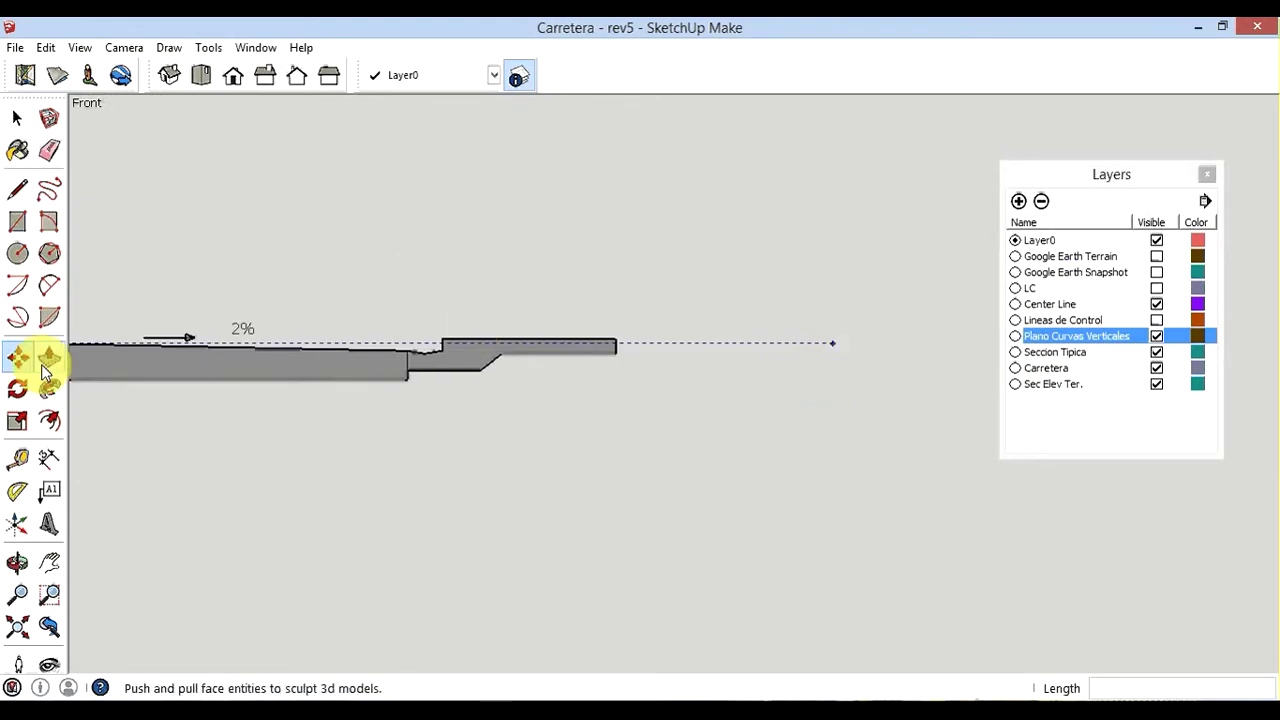
Place a guide point 1 m above the far end of the 8 m dashed guide
click(18, 460)
click(832, 343)
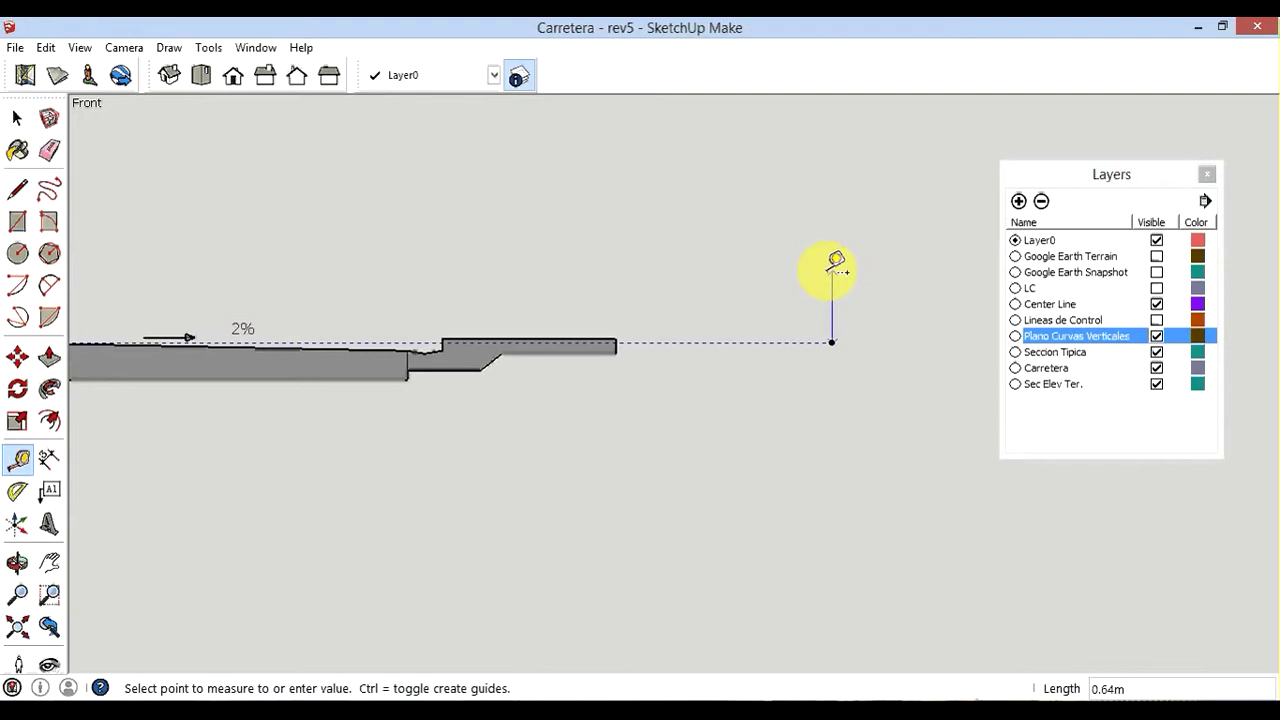
text(1)
key(Return)
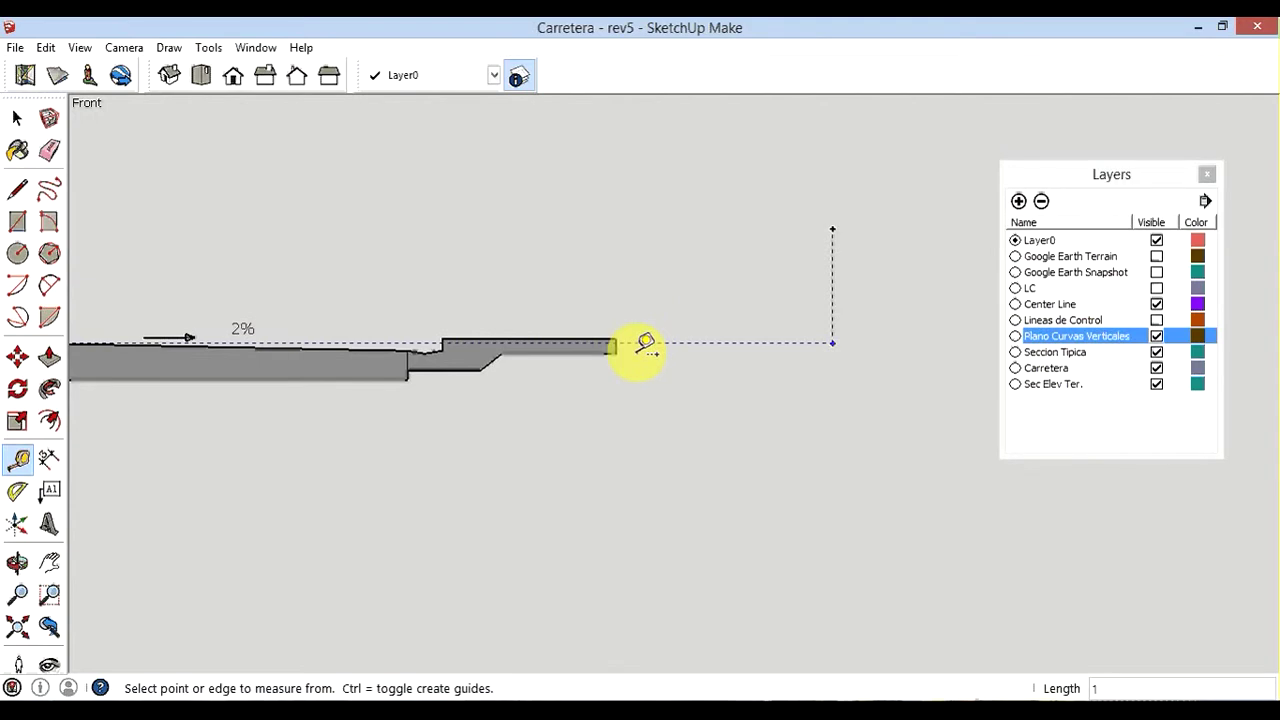
scroll(657, 336, up, 1)
scroll(657, 338, up, 2)
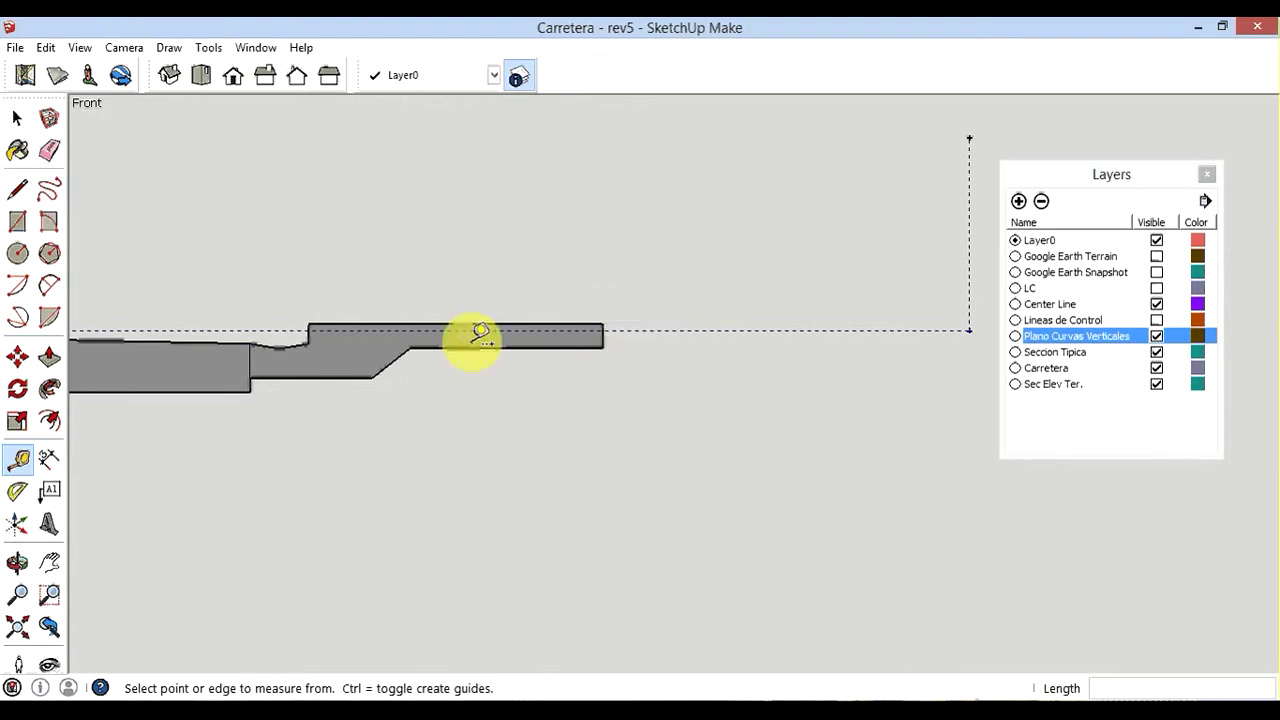
scroll(630, 337, down, 2)
scroll(614, 337, down, 2)
scroll(614, 337, down, 2)
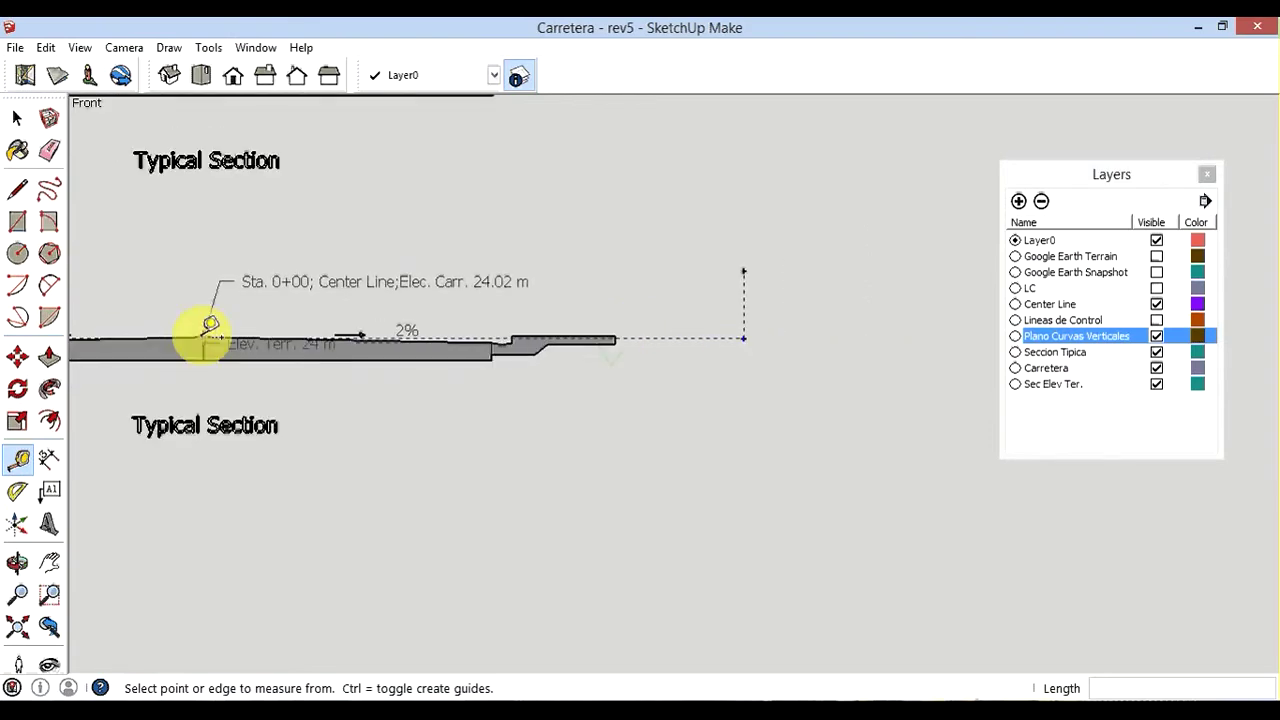
scroll(218, 342, up, 2)
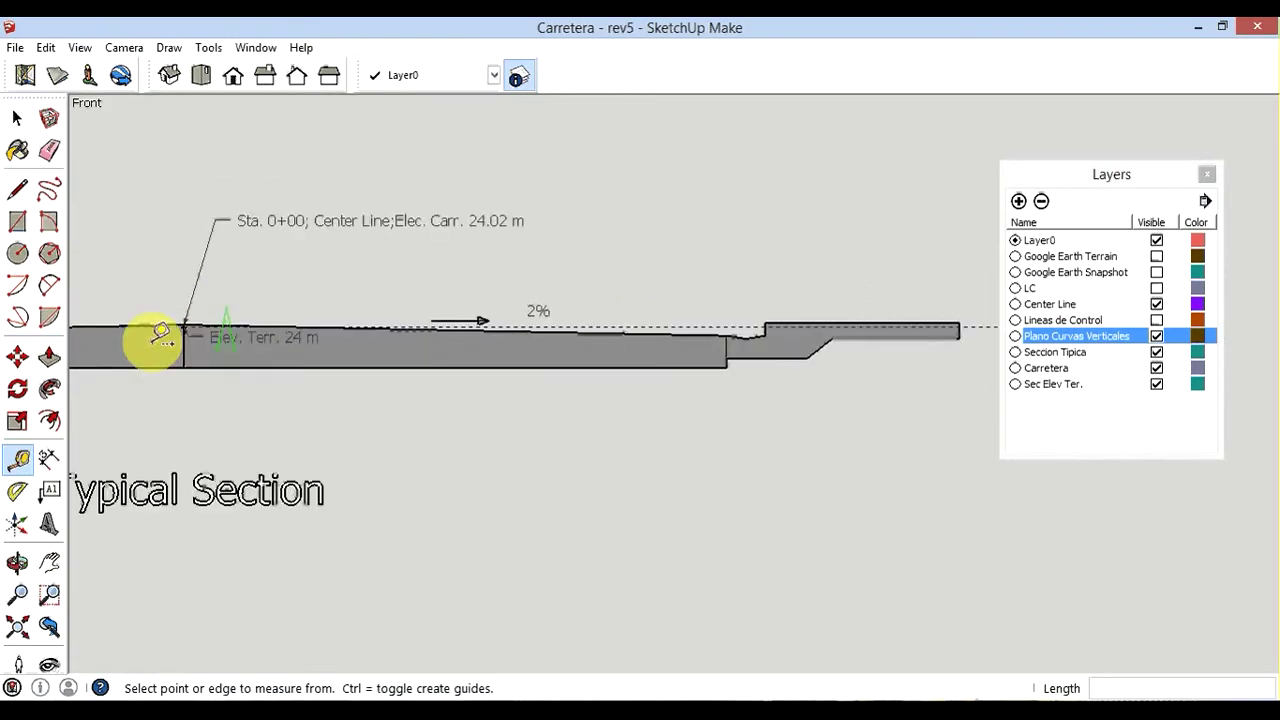
scroll(160, 335, up, 2)
scroll(229, 309, up, 1)
scroll(266, 334, down, 2)
scroll(194, 354, down, 2)
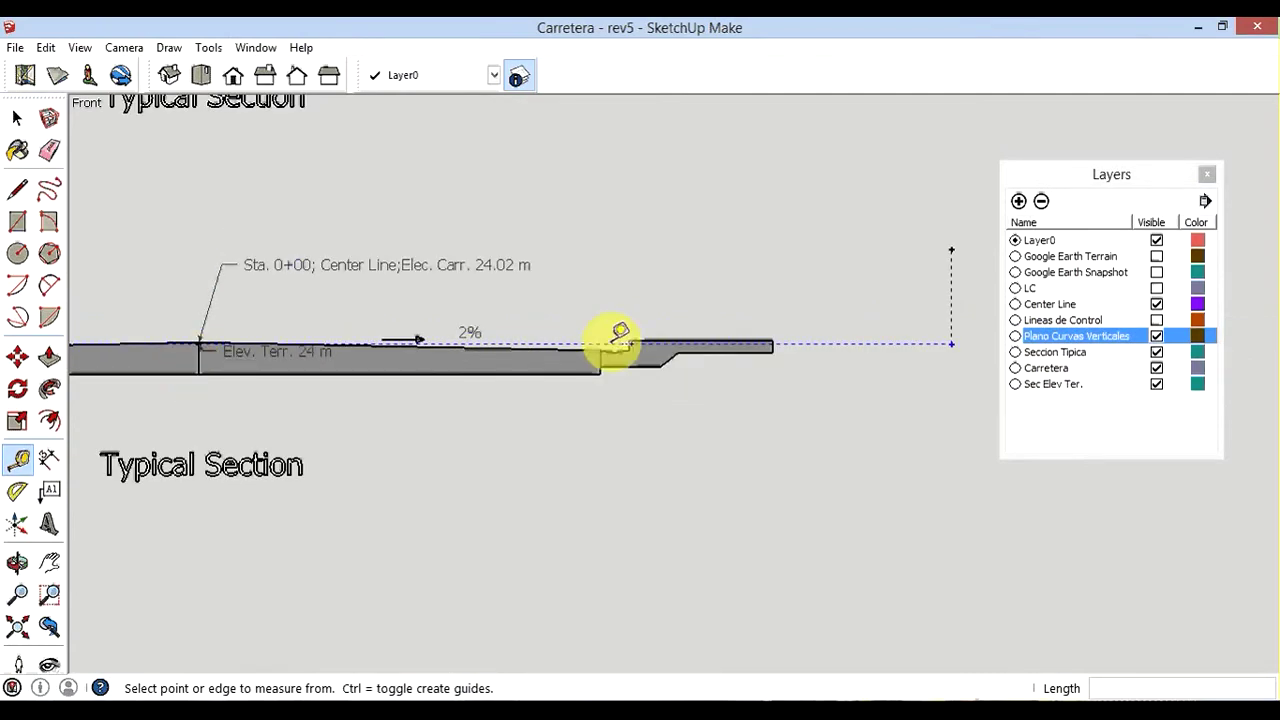
Lay a level guide at 1 m height from the raised guide point back over the road's outer edge
click(951, 248)
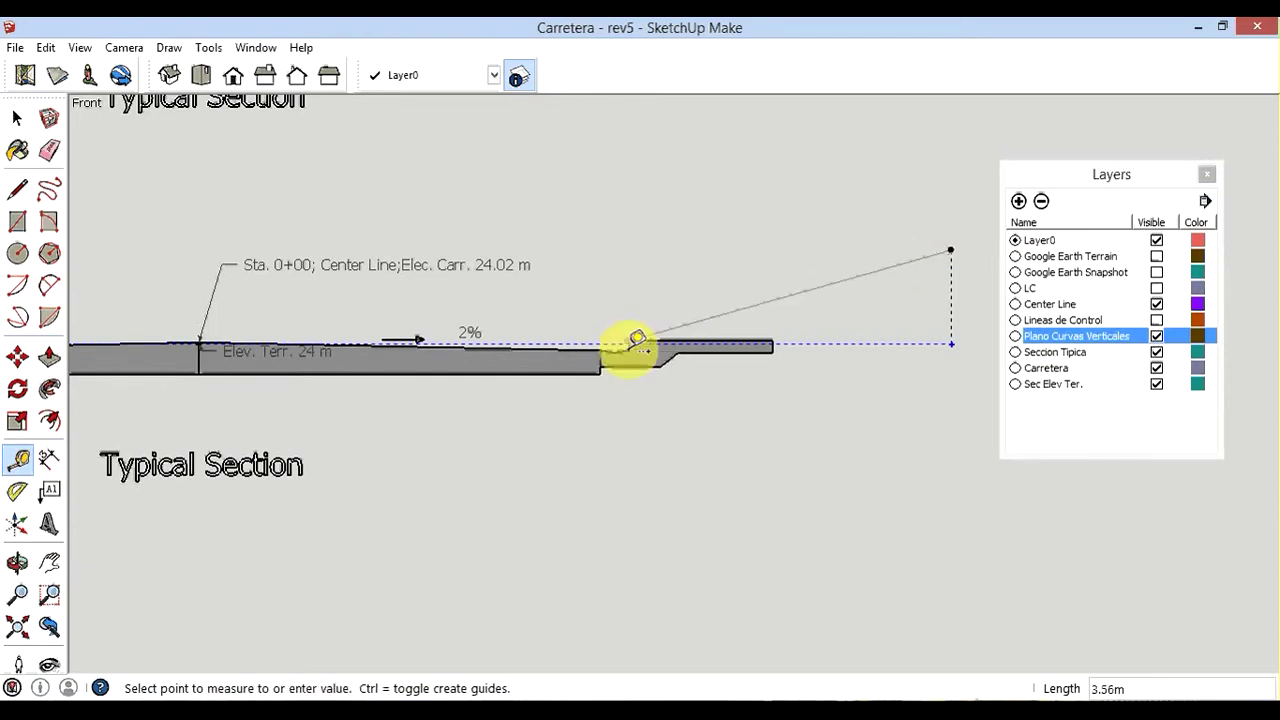
click(628, 248)
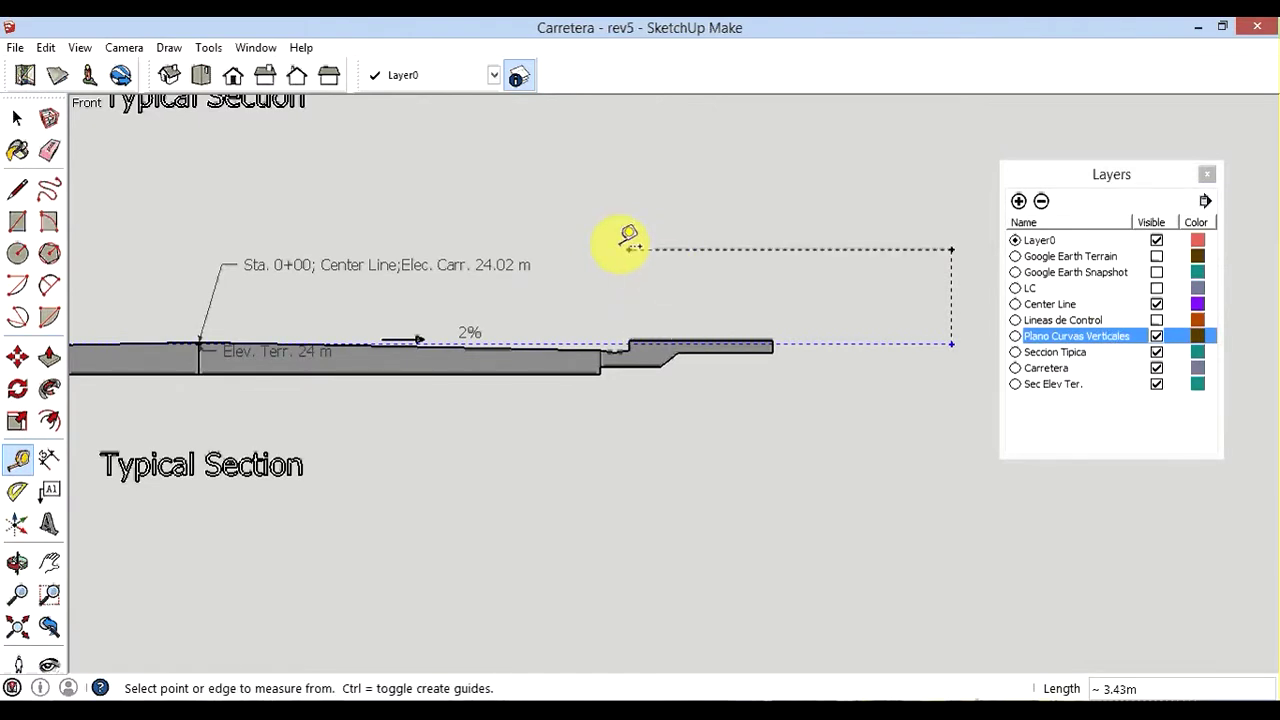
click(628, 248)
click(951, 248)
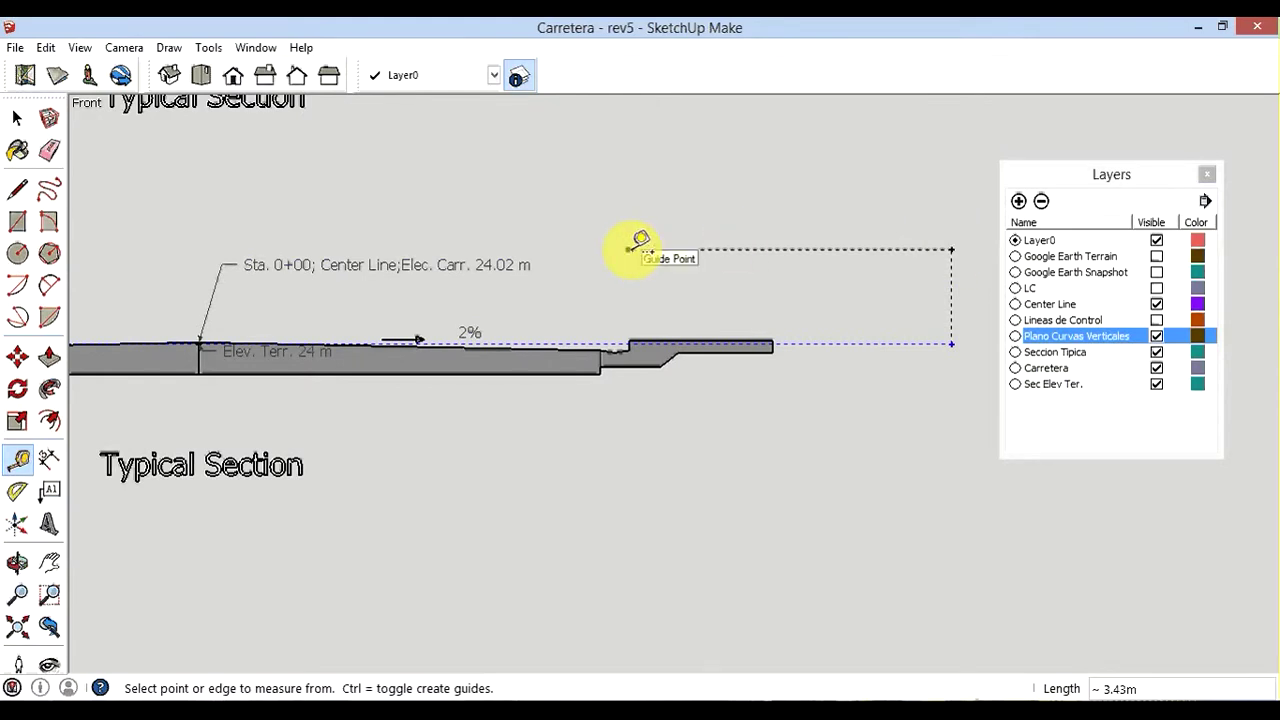
scroll(785, 295, down, 1)
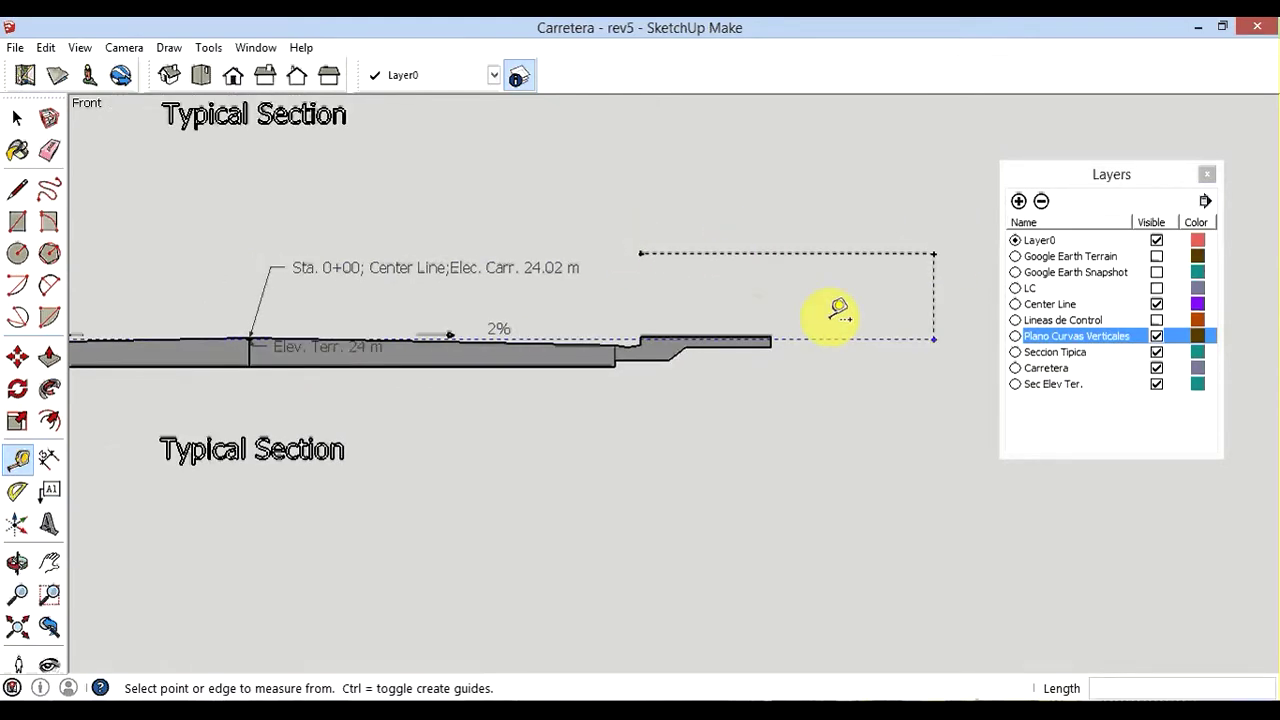
scroll(840, 310, down, 2)
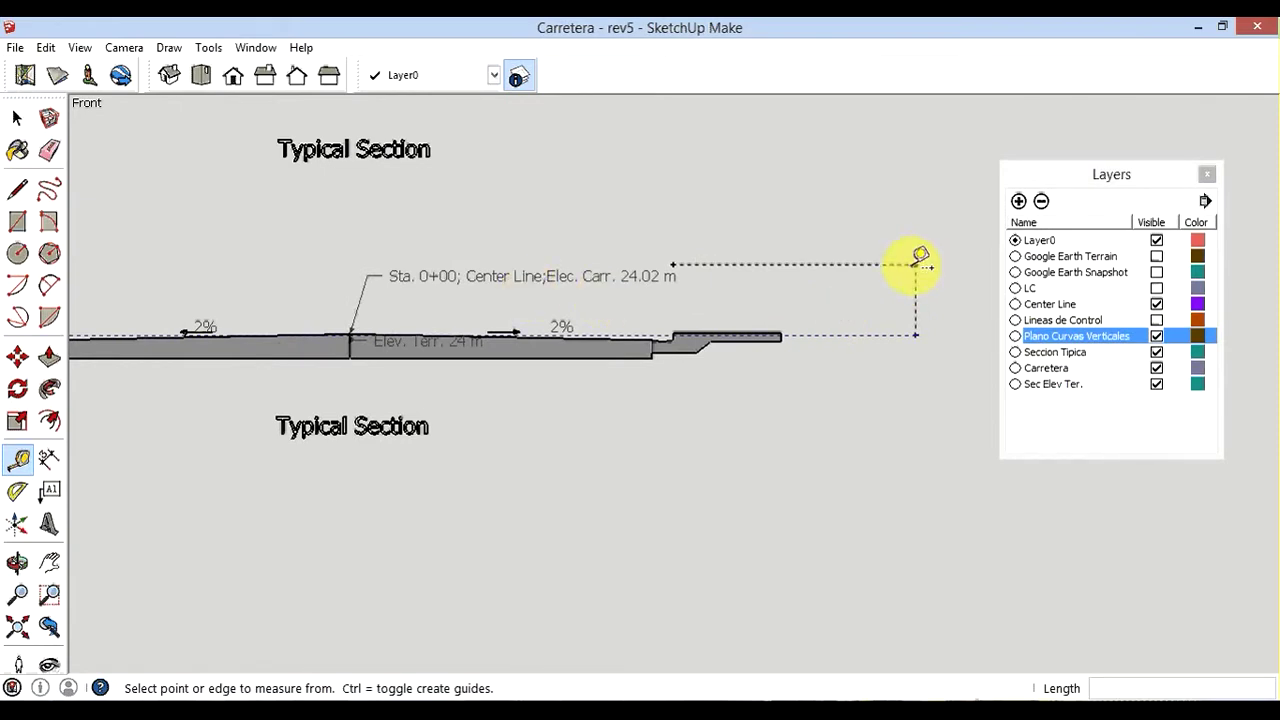
scroll(563, 317, down, 1)
scroll(520, 305, down, 1)
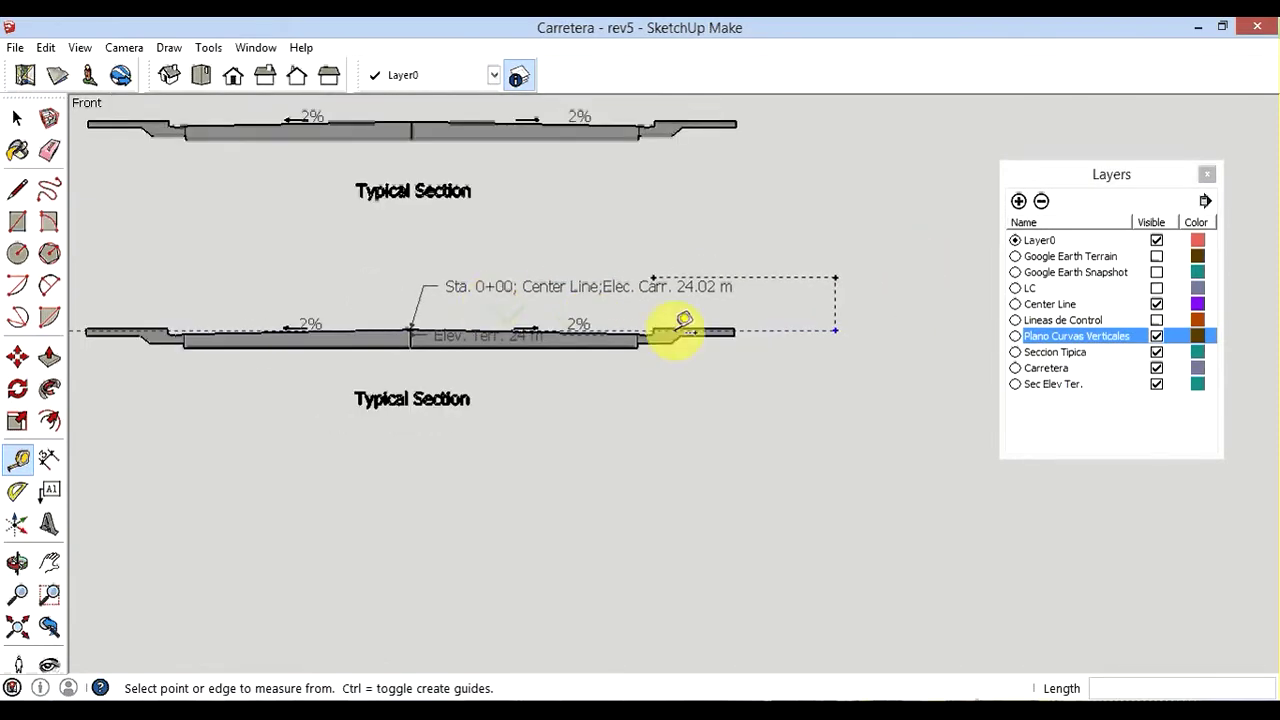
scroll(825, 375, up, 1)
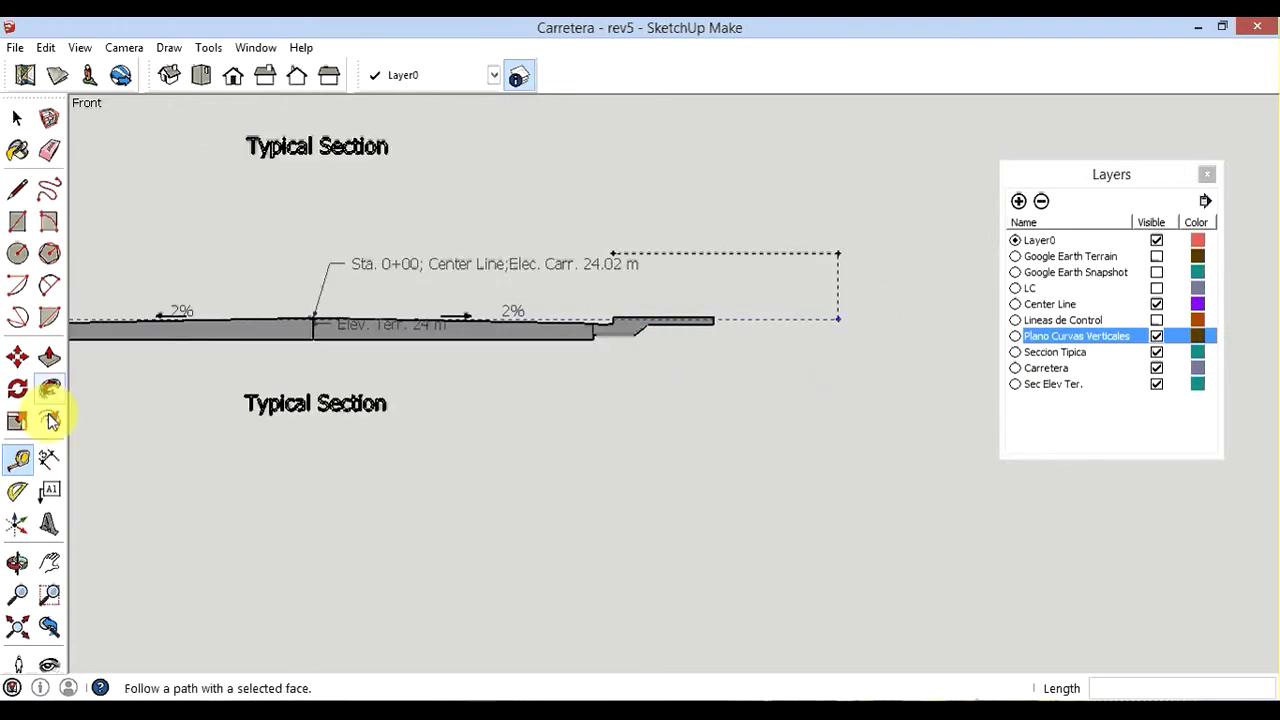
Attach an 'Elev. Terr. 25 m' leader label to the raised guide point at the section's right end
click(50, 492)
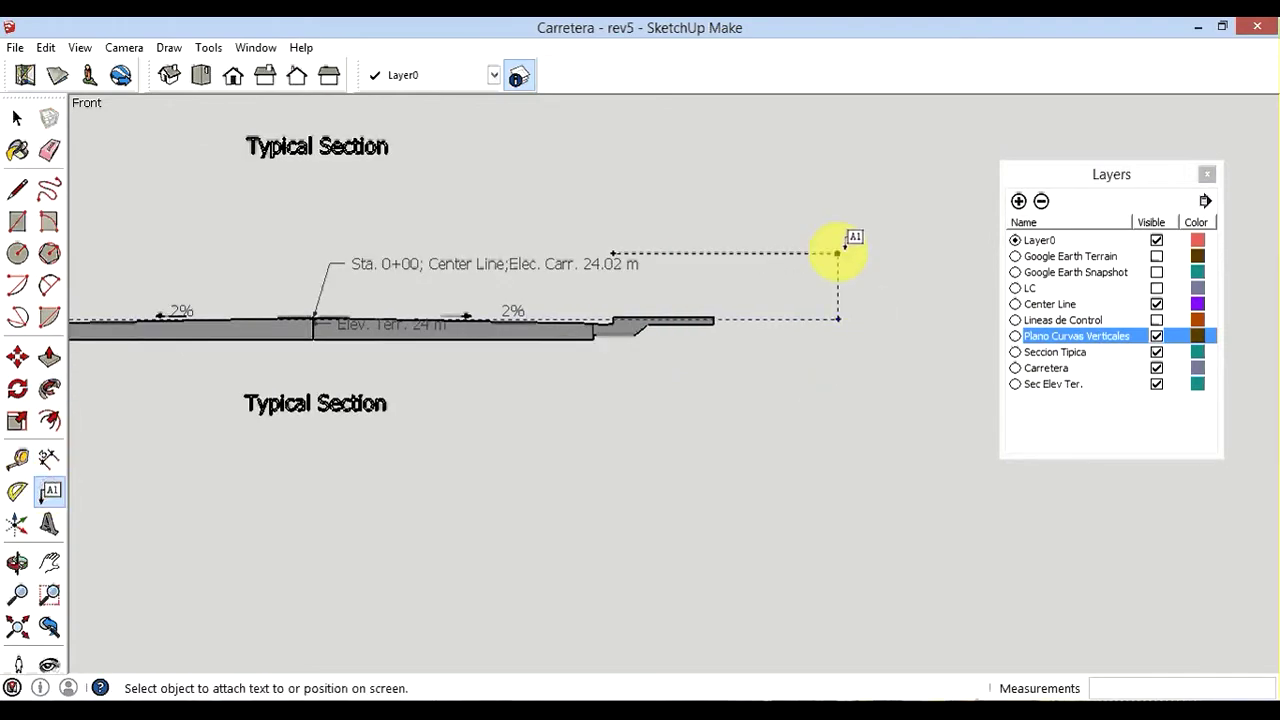
click(838, 253)
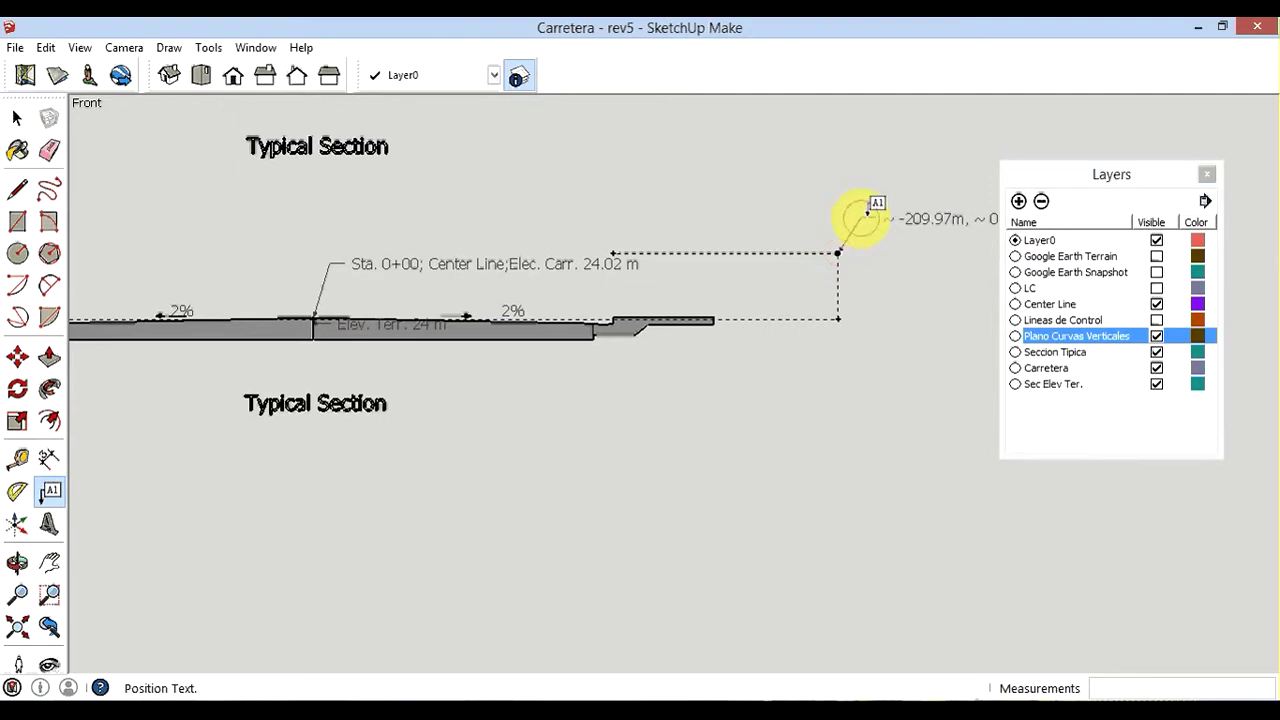
click(868, 207)
text(E)
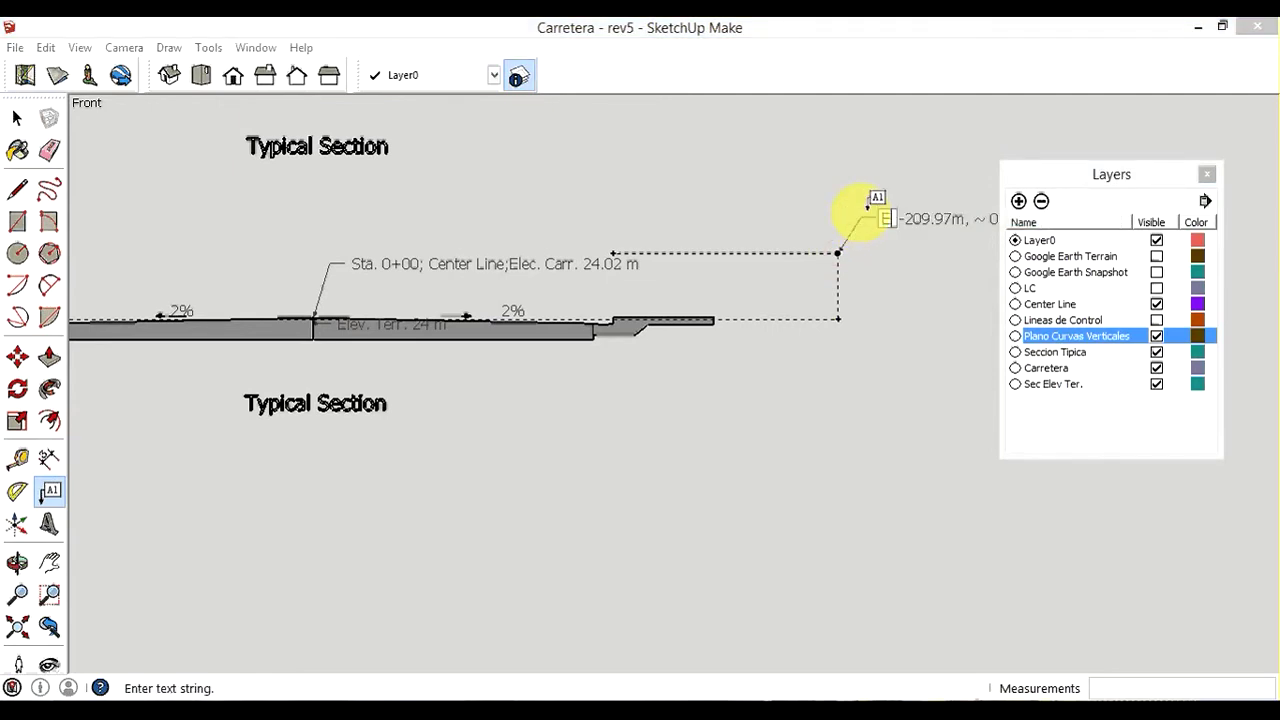
text(lev)
text(. Terr)
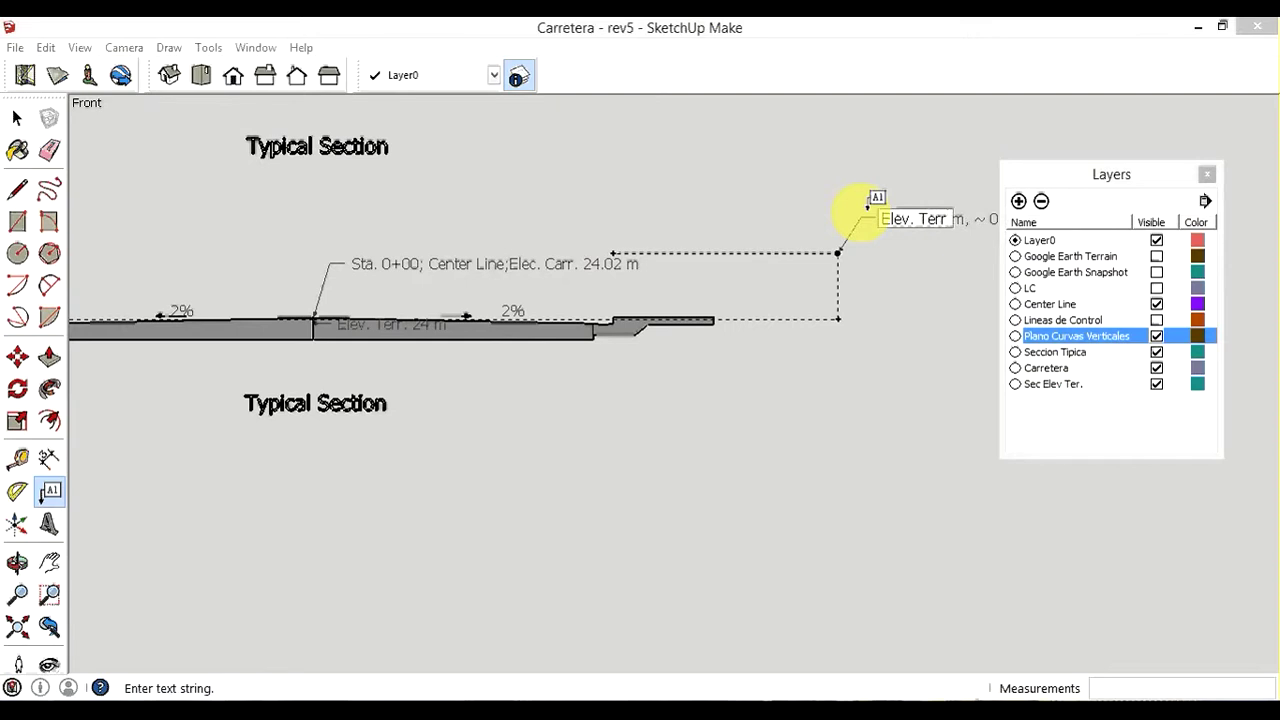
text(. )
text(25)
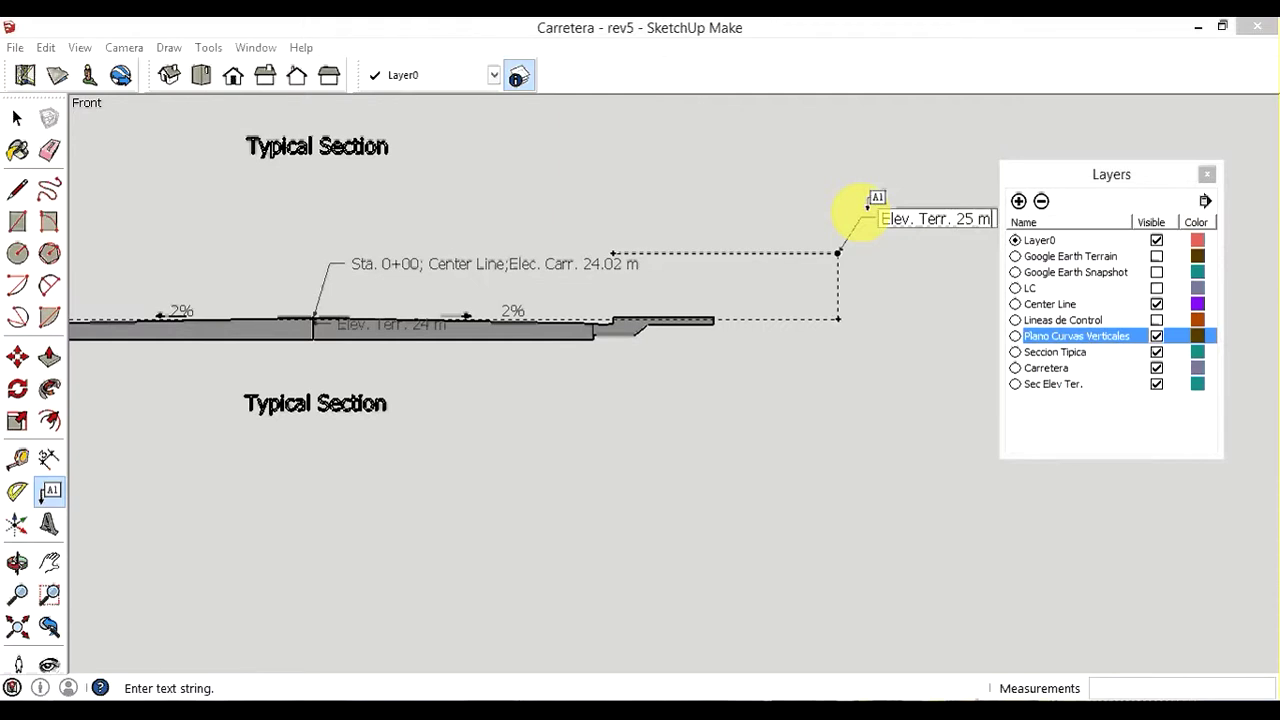
click(864, 252)
click(863, 257)
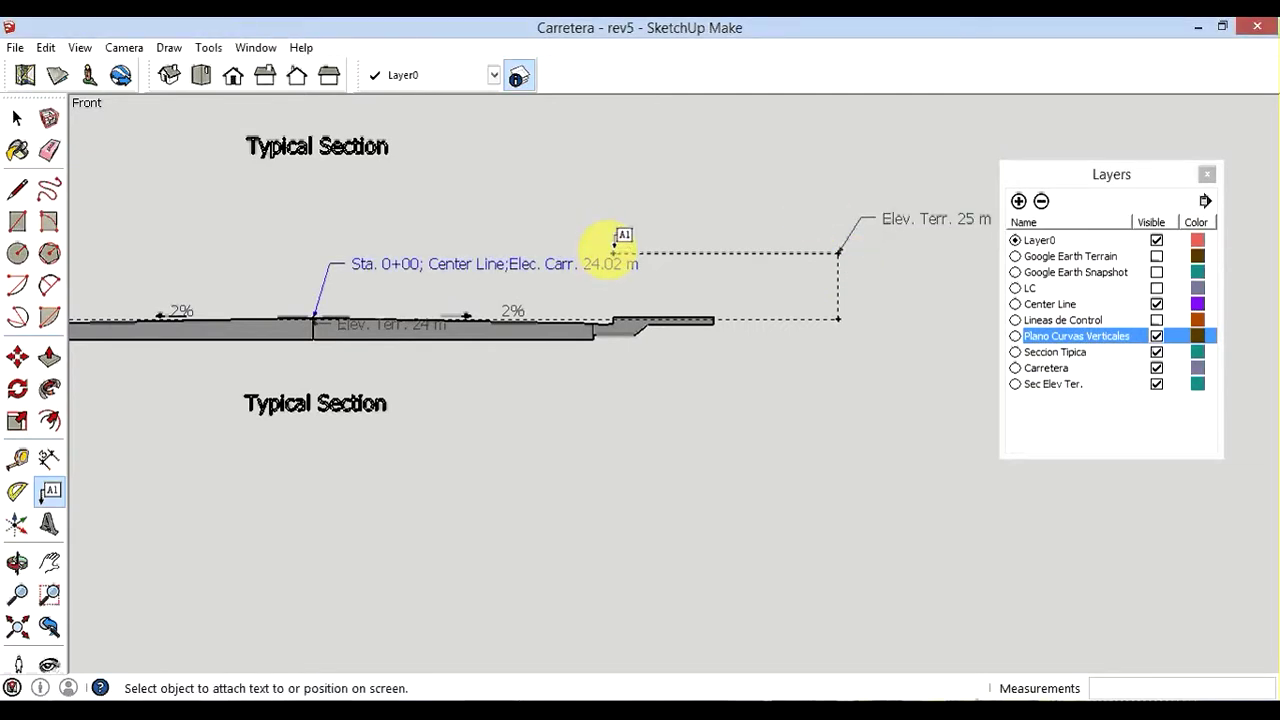
Place a second 'Elev. Terr. 25 m' leader label at the left endpoint of the 1 m guide
scroll(613, 245, up, 2)
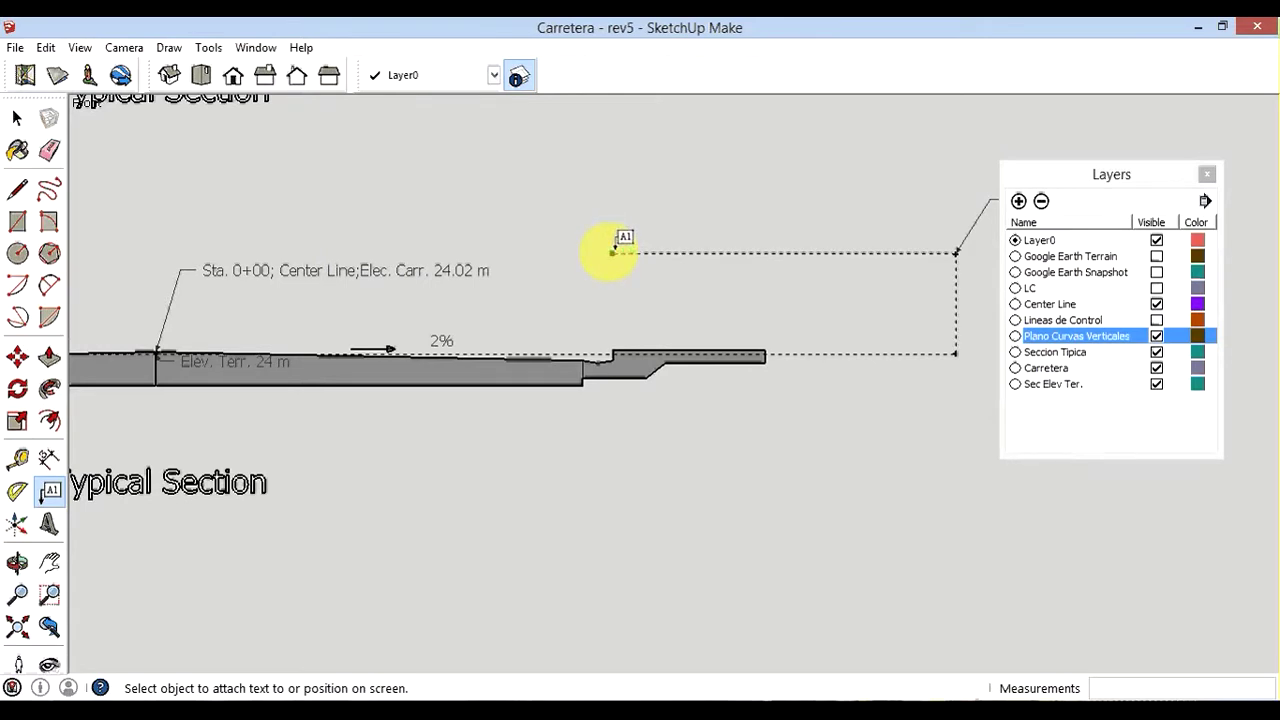
click(612, 252)
click(657, 172)
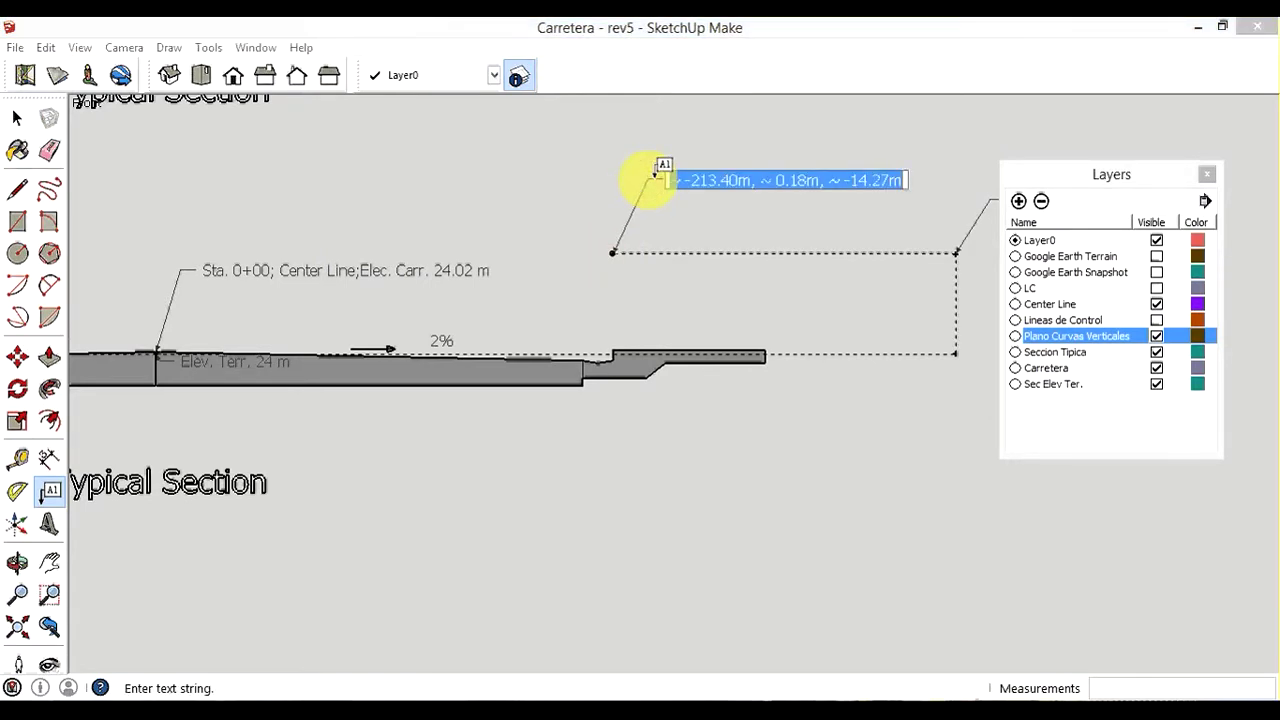
text(Elev)
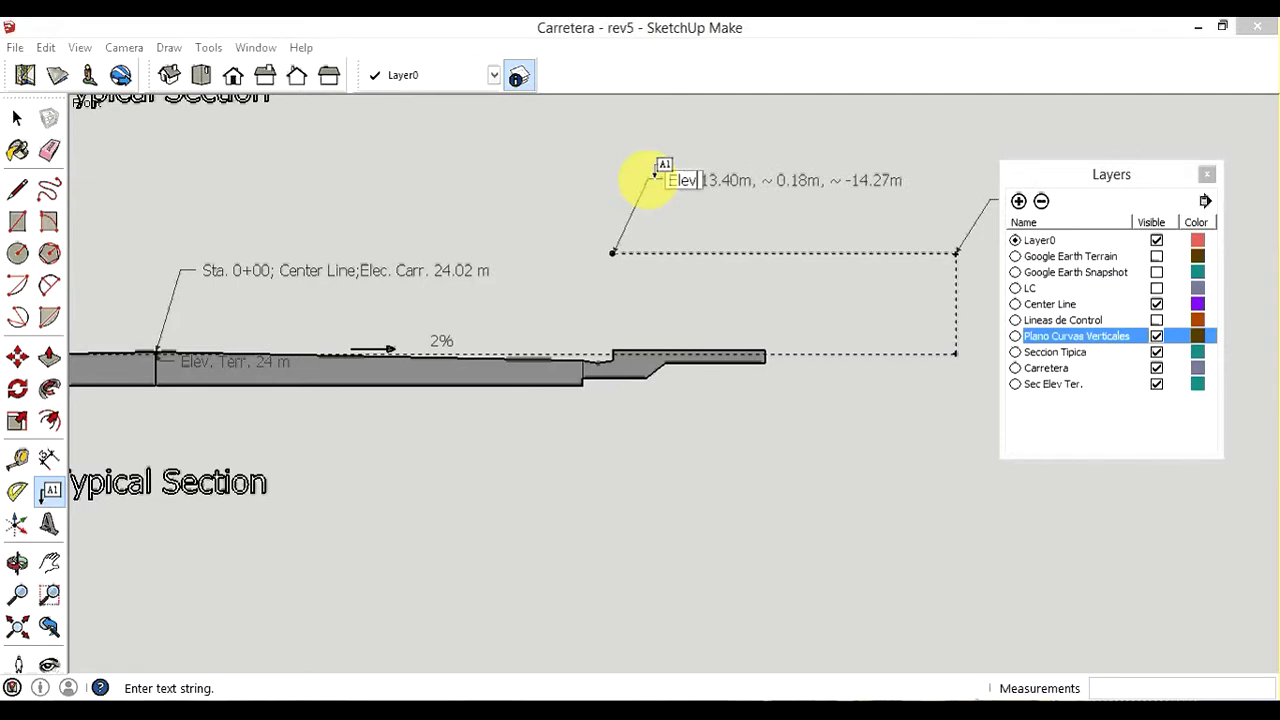
text(. Terr)
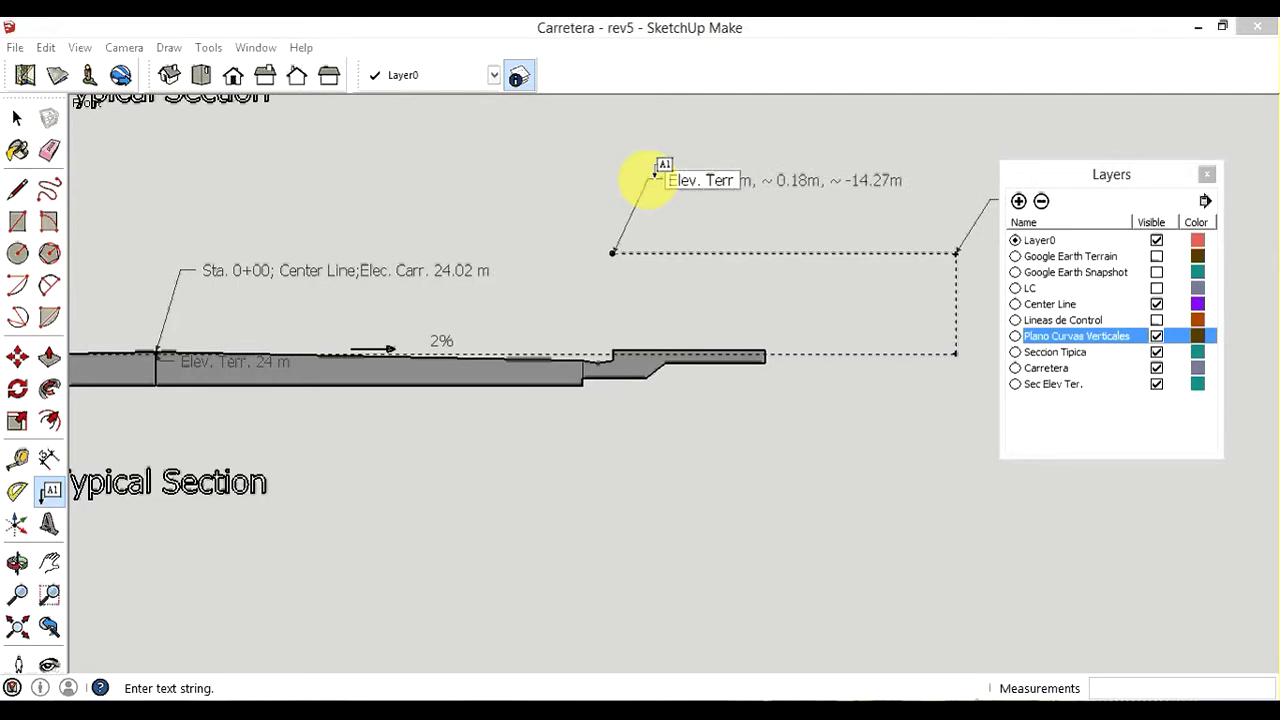
text(.)
text( 25)
text( m)
click(675, 210)
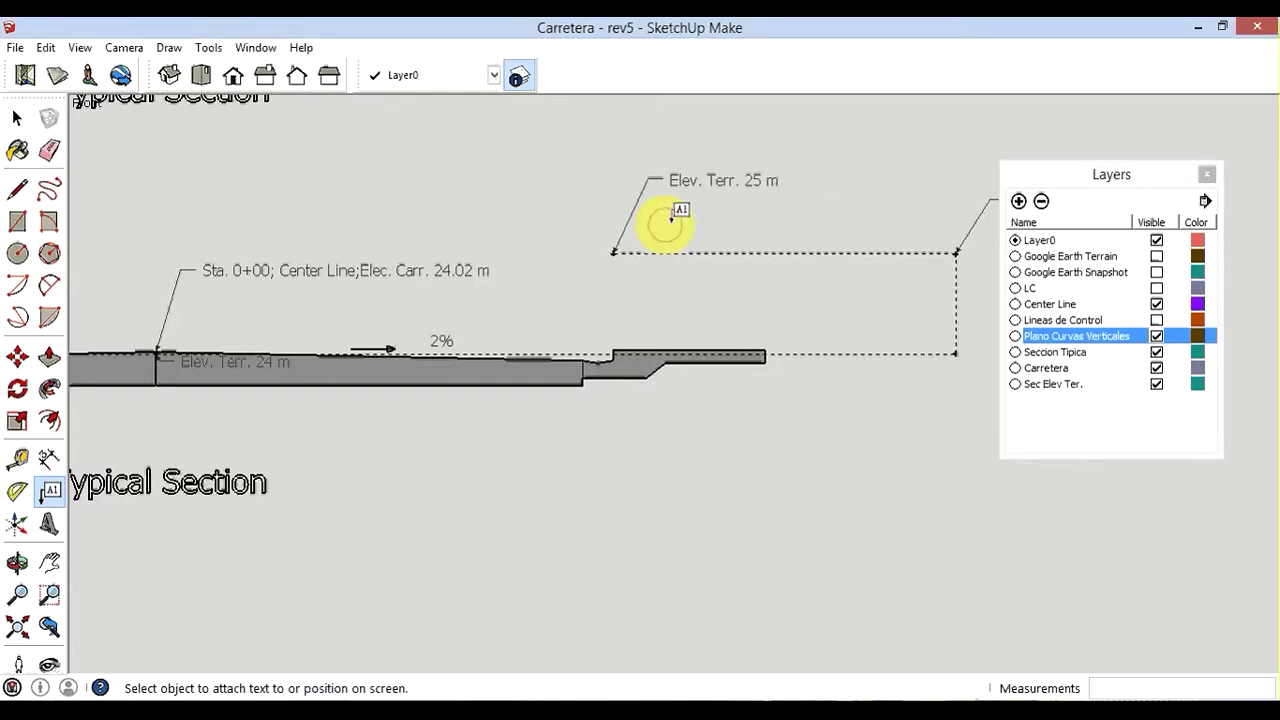
scroll(700, 225, down, 1)
scroll(710, 220, down, 1)
scroll(718, 212, down, 1)
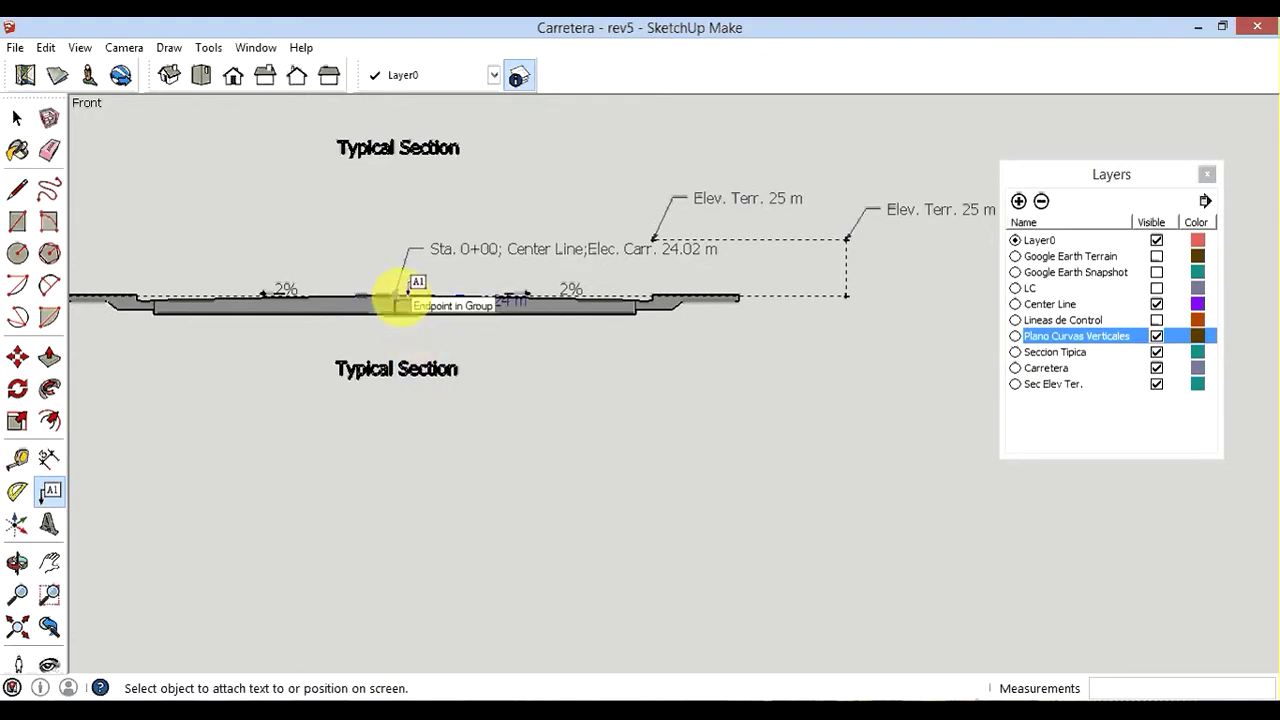
Zoom the Front view in closely on the left end of the road cross-section
double_click(400, 296)
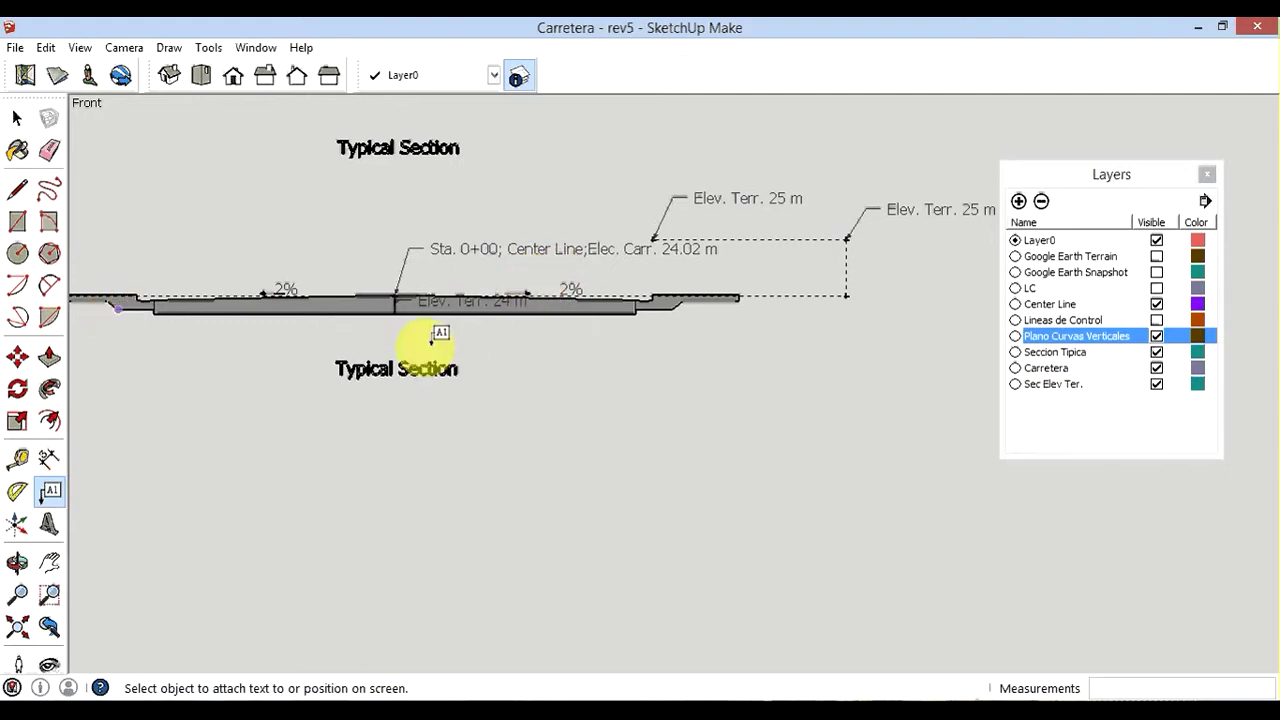
scroll(520, 330, down, 2)
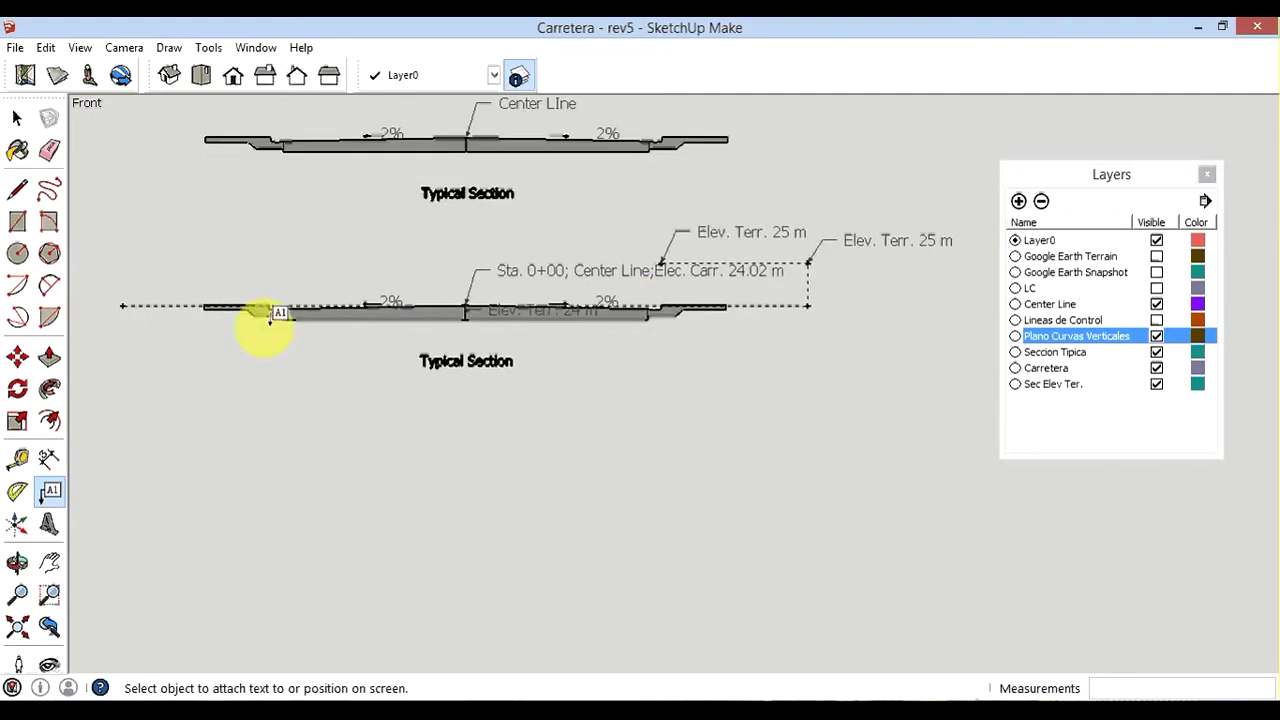
scroll(190, 320, up, 2)
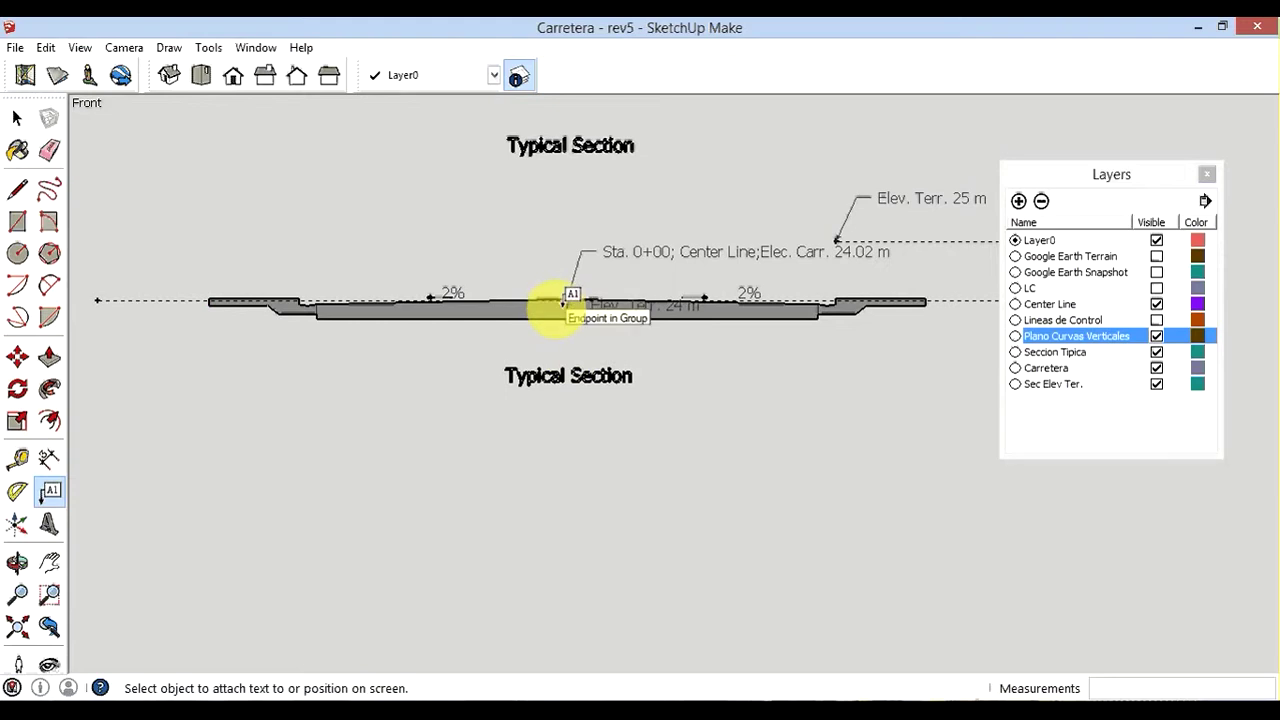
scroll(565, 302, up, 2)
scroll(700, 326, down, 2)
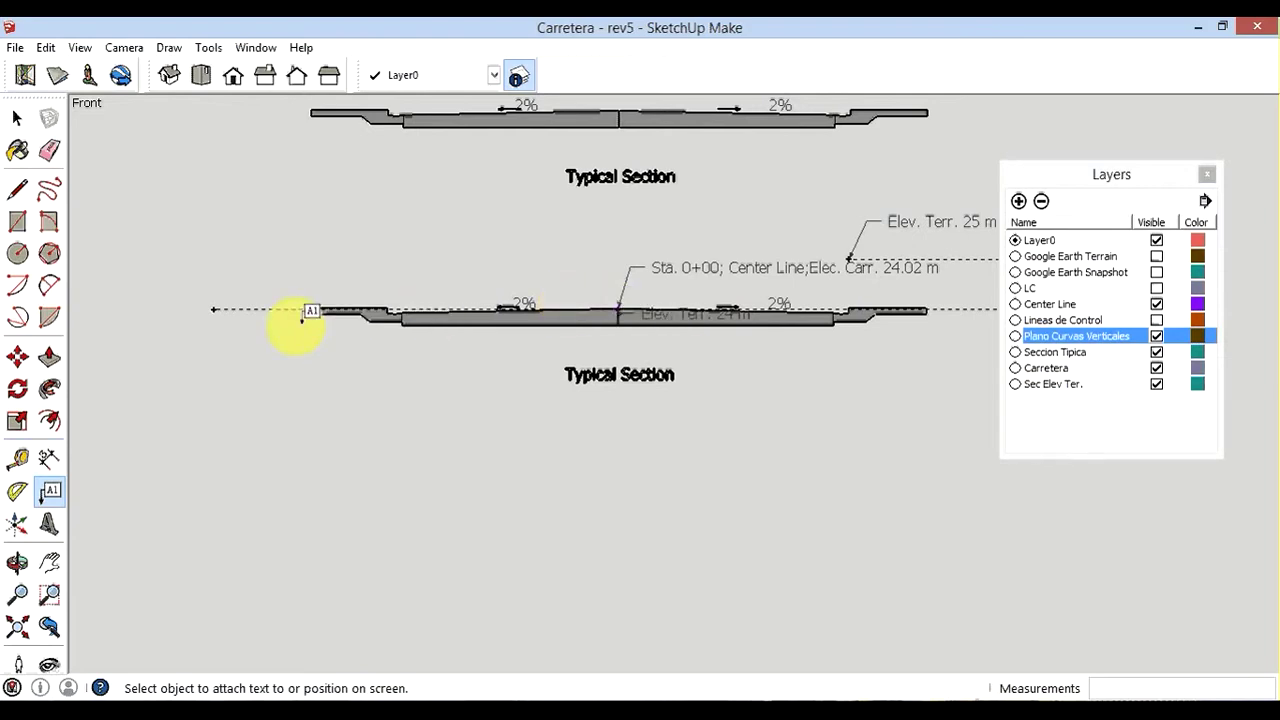
scroll(306, 320, up, 2)
scroll(297, 320, up, 2)
scroll(300, 318, up, 2)
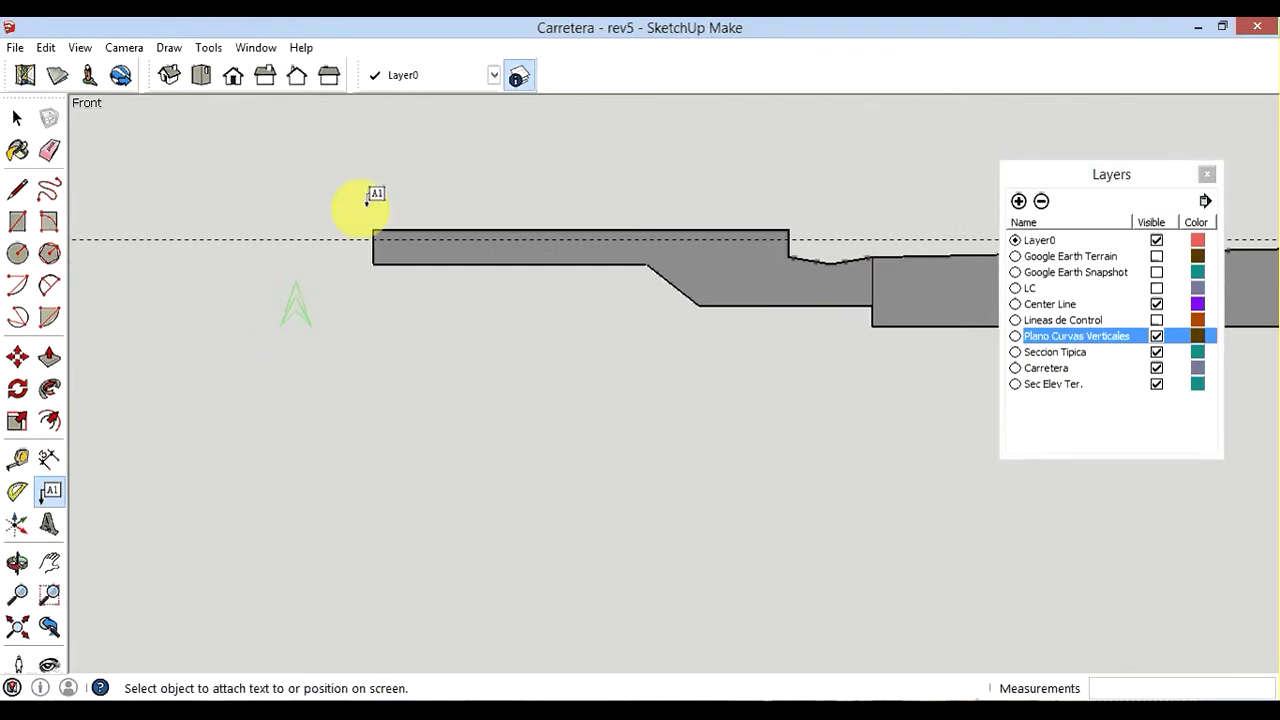
scroll(363, 195, up, 2)
scroll(366, 220, up, 2)
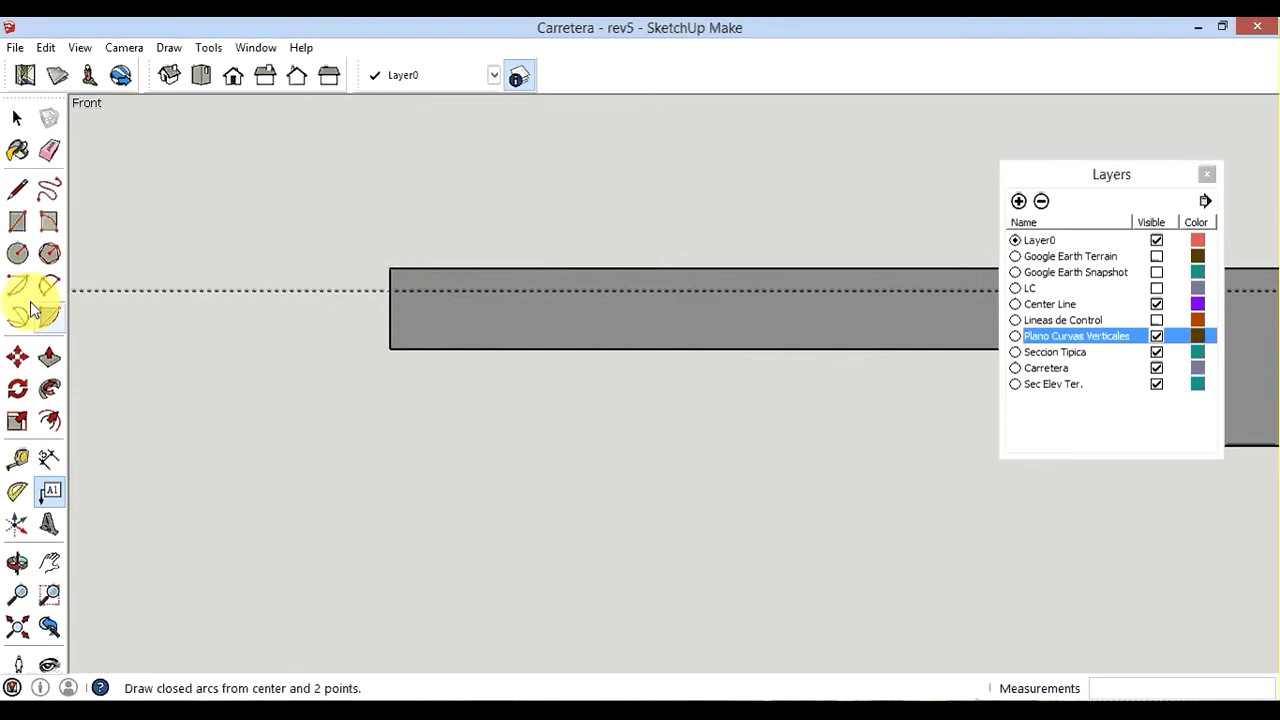
Measure 0.09 m up from the section's bottom-left corner to place a guide point on the dashed guide
click(17, 459)
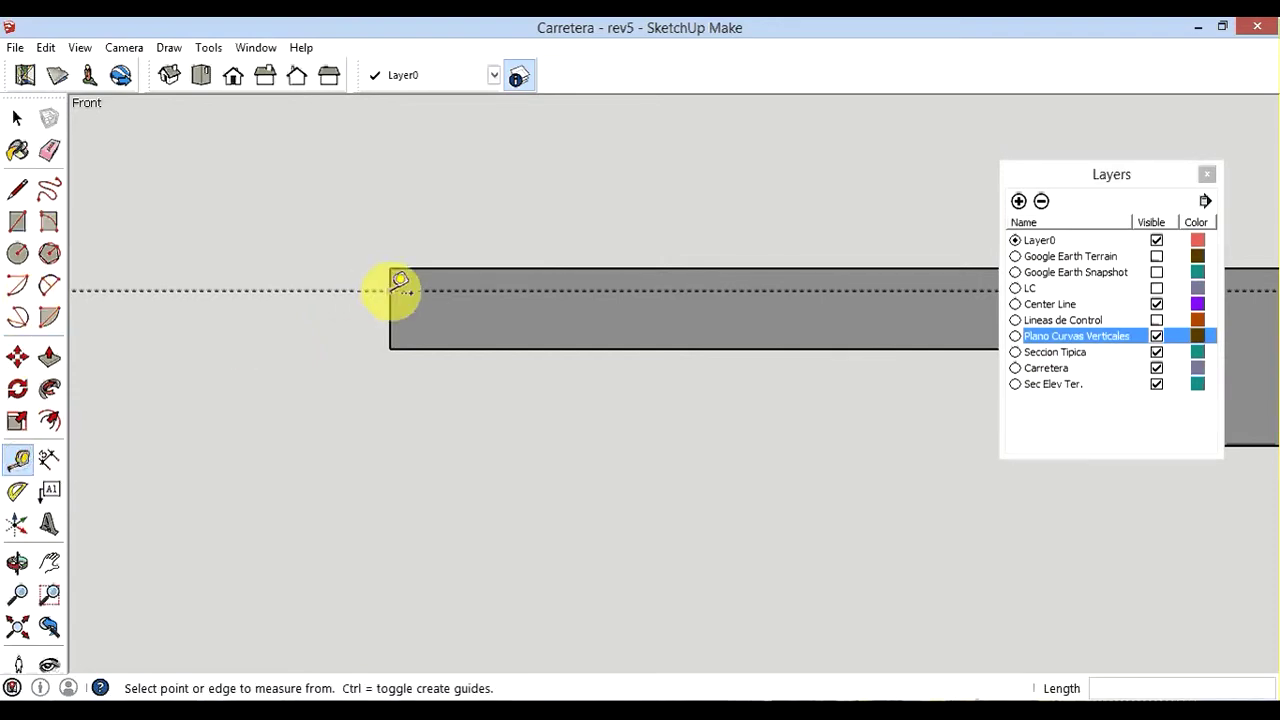
scroll(528, 257, up, 2)
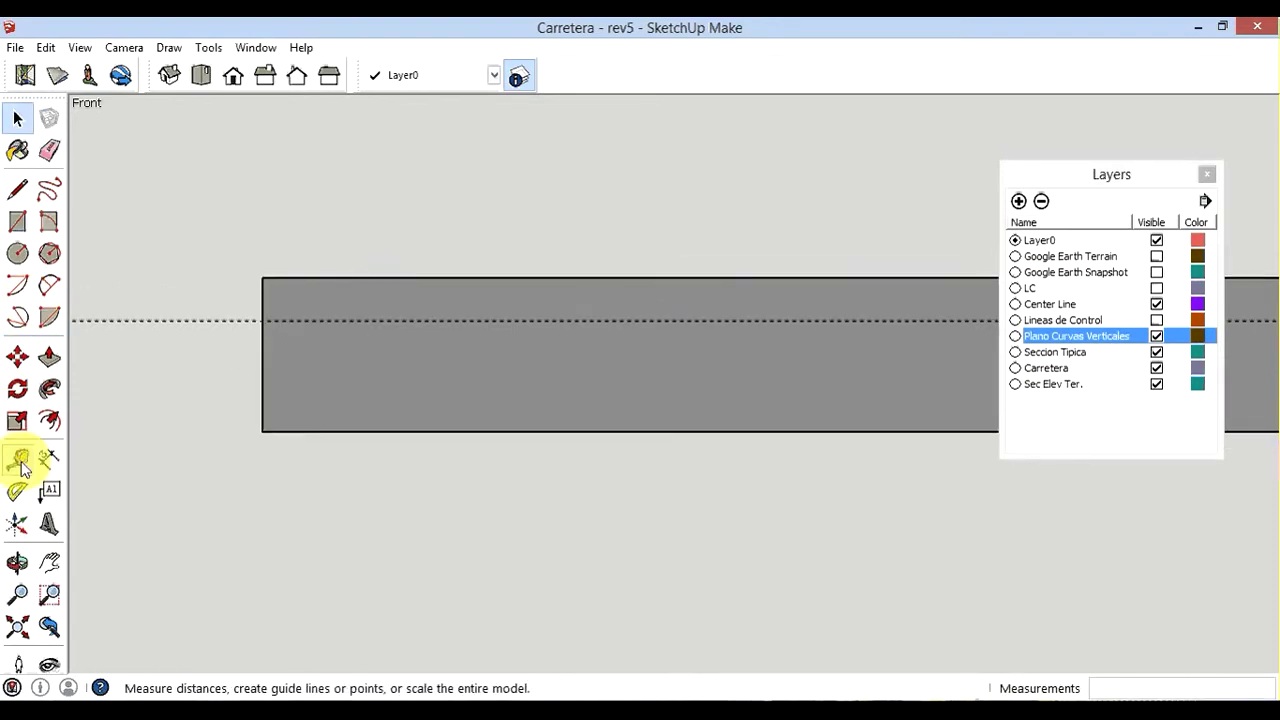
click(263, 430)
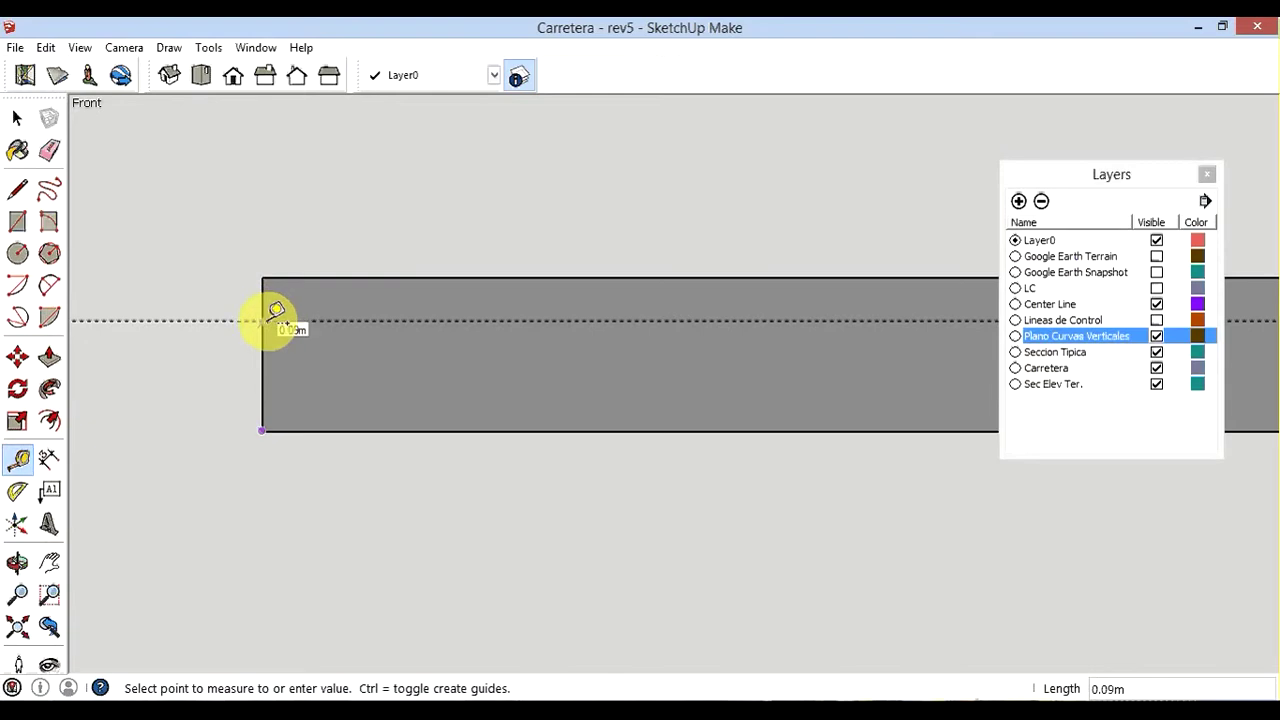
click(270, 318)
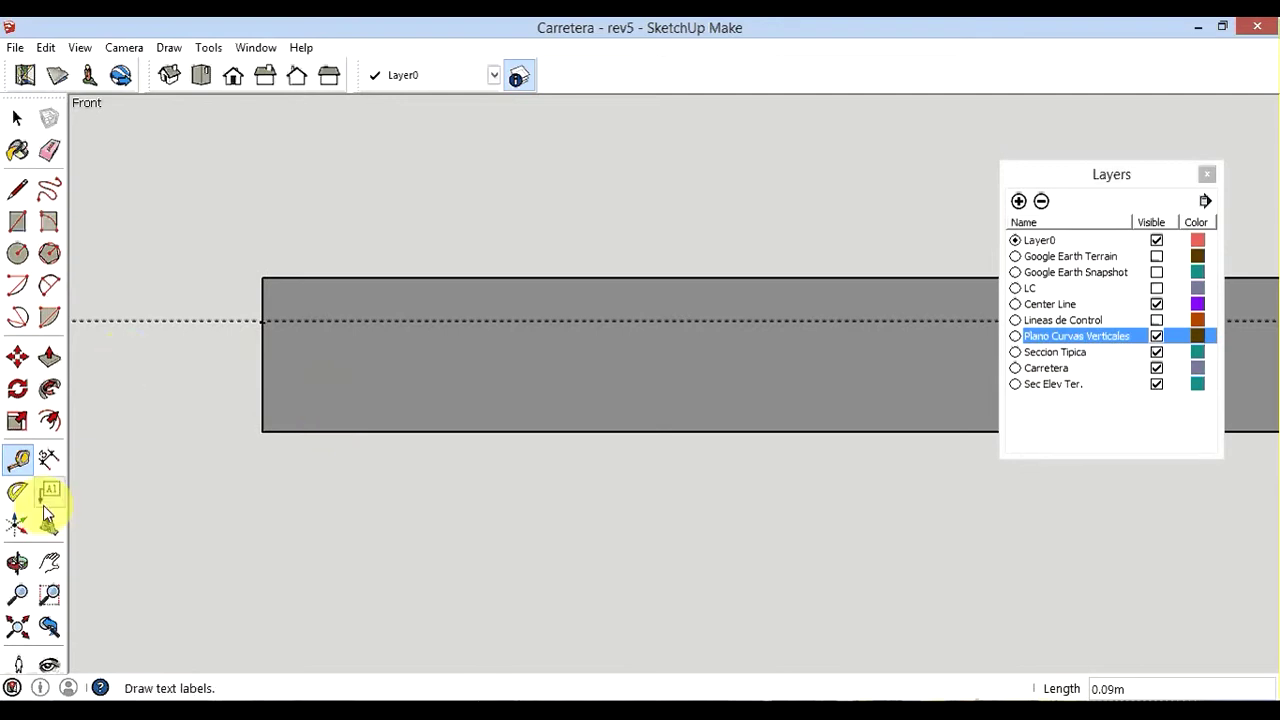
Attach an 'Elev. Terr. 24m' leader label to the guide point on the section's left edge
click(50, 493)
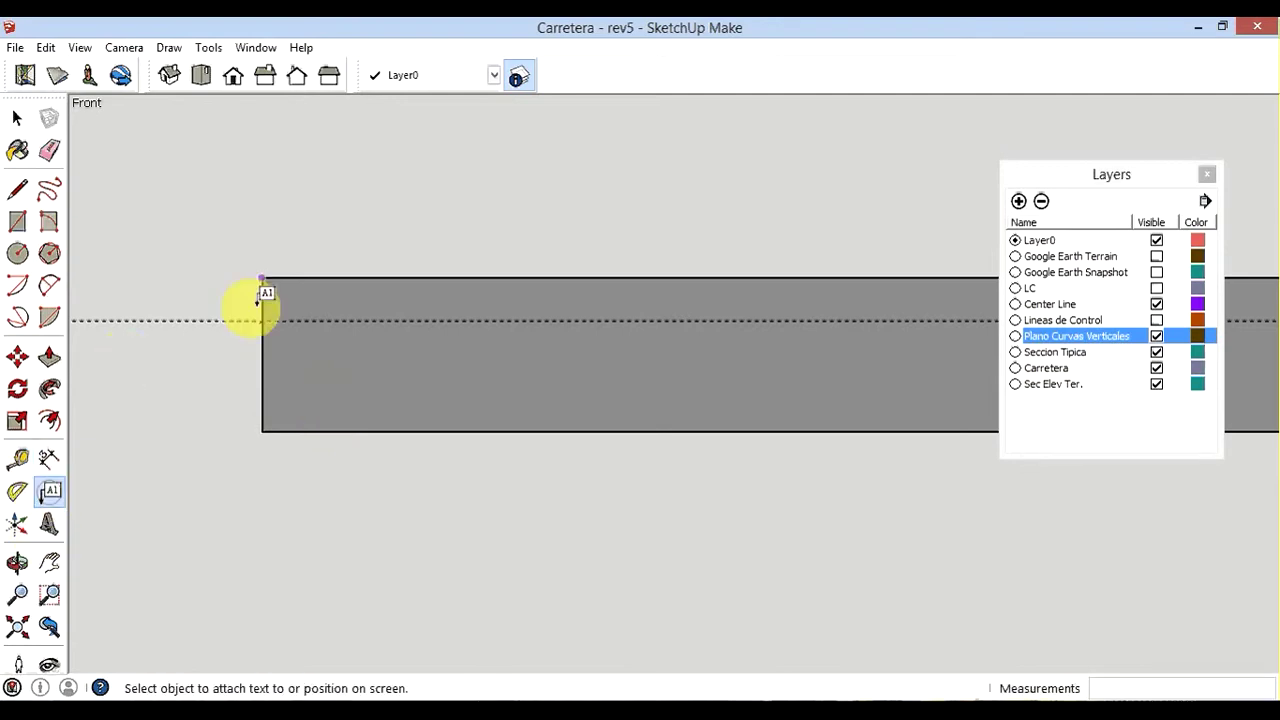
click(260, 320)
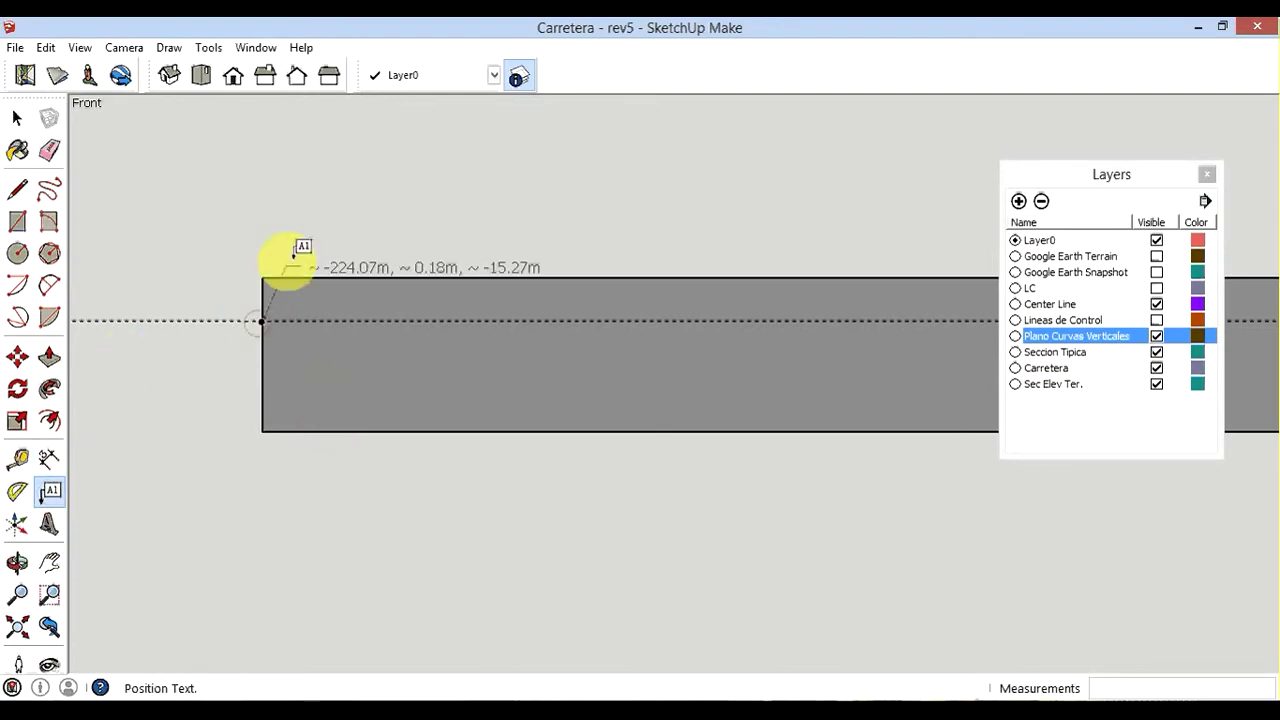
click(324, 211)
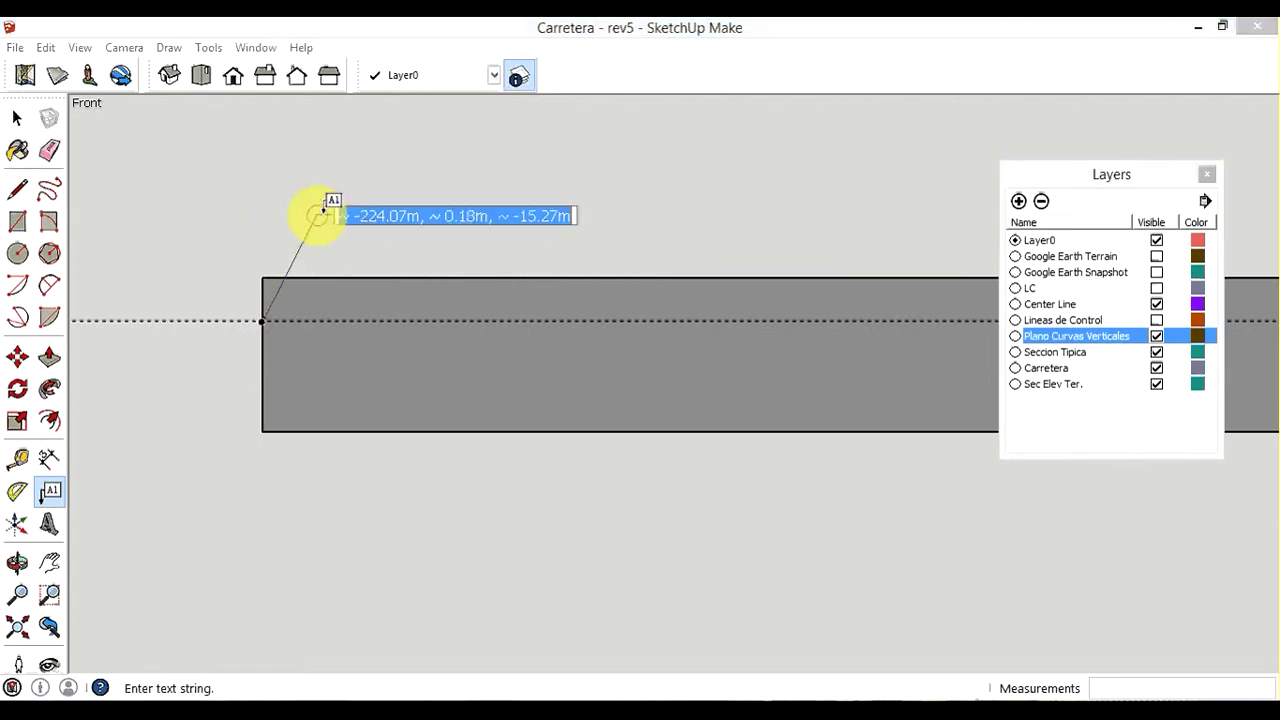
click(329, 199)
text(E)
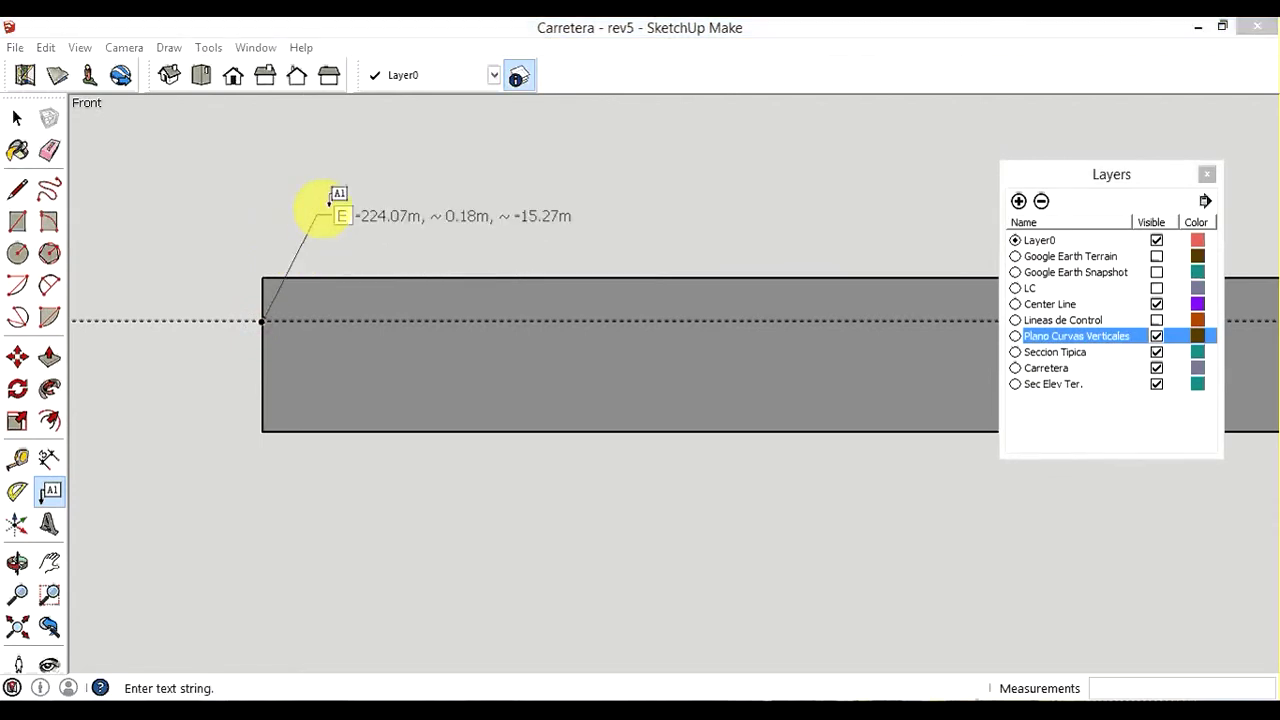
text(lev. )
text(Terr)
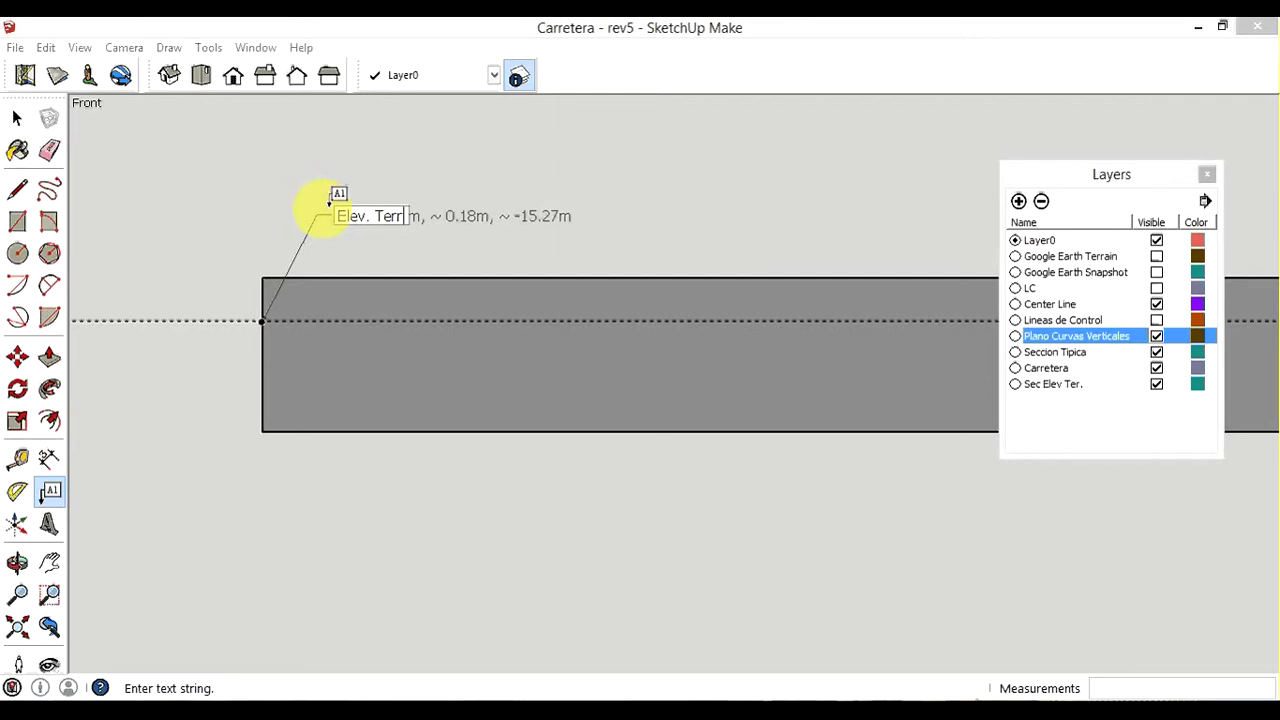
text(.)
text( 24m)
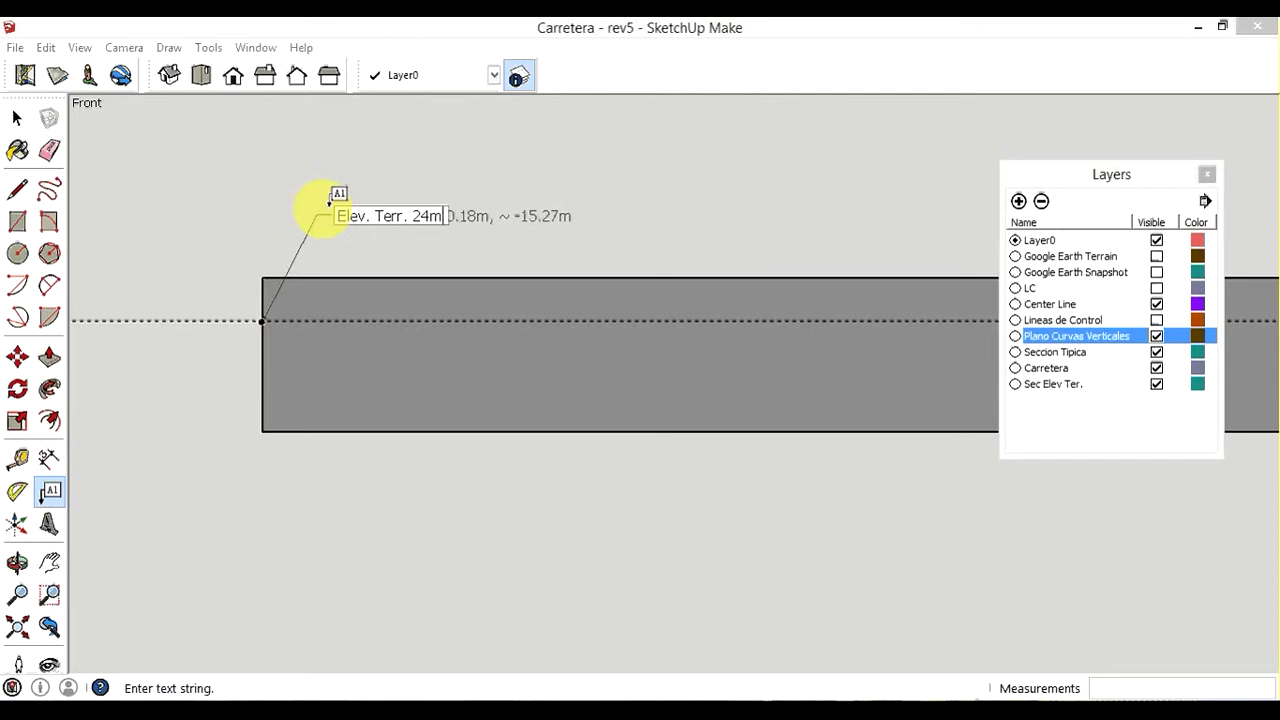
click(155, 388)
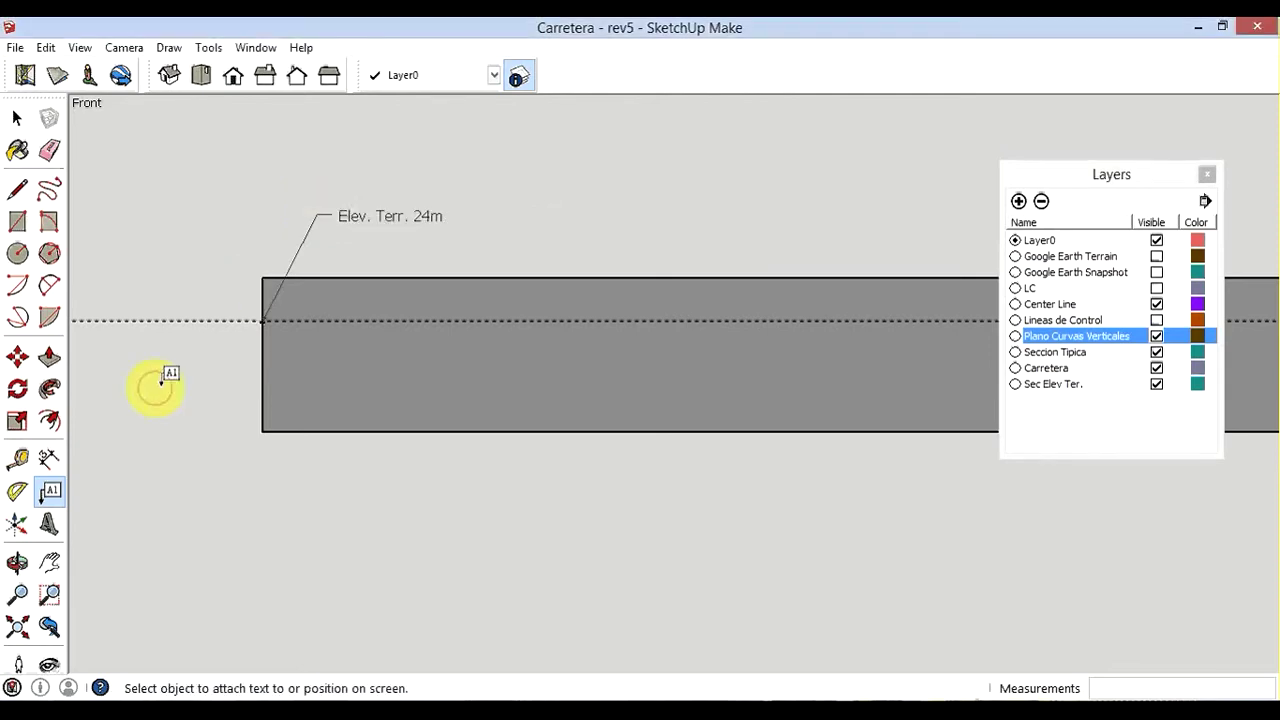
scroll(750, 235, down, 1)
scroll(751, 237, down, 1)
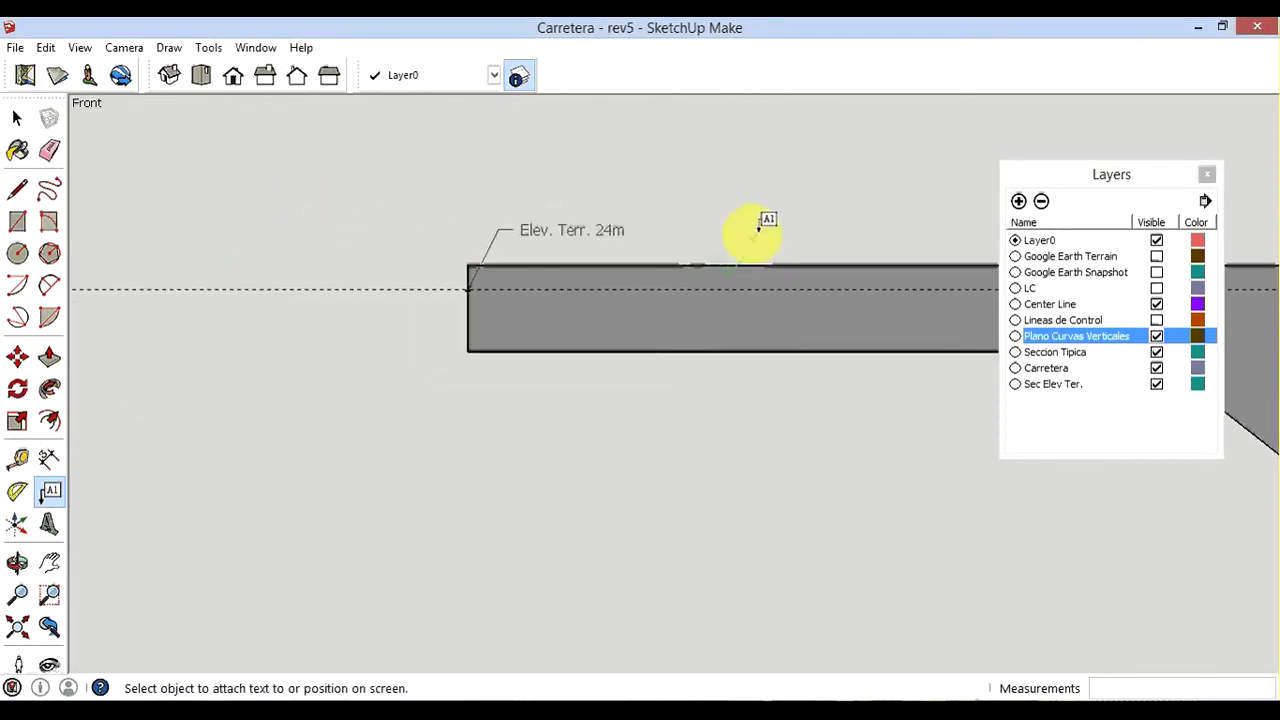
scroll(758, 229, down, 1)
scroll(748, 210, down, 1)
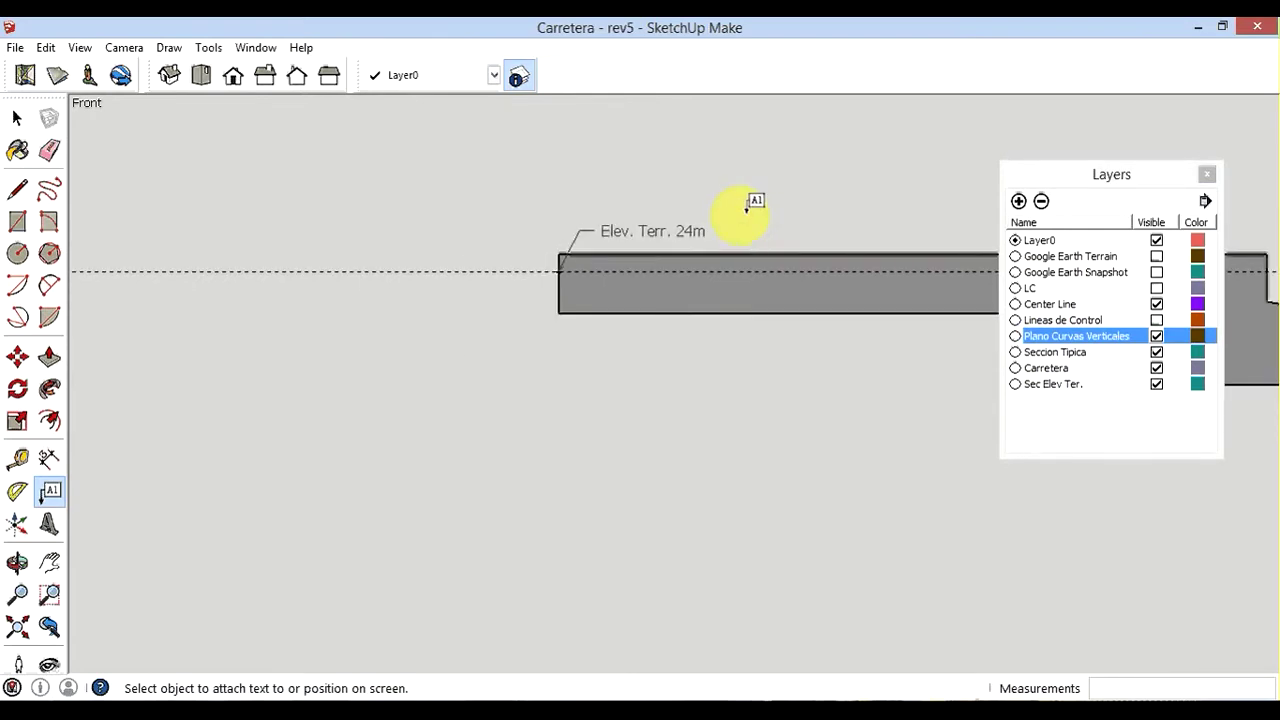
scroll(790, 225, down, 1)
scroll(808, 230, down, 1)
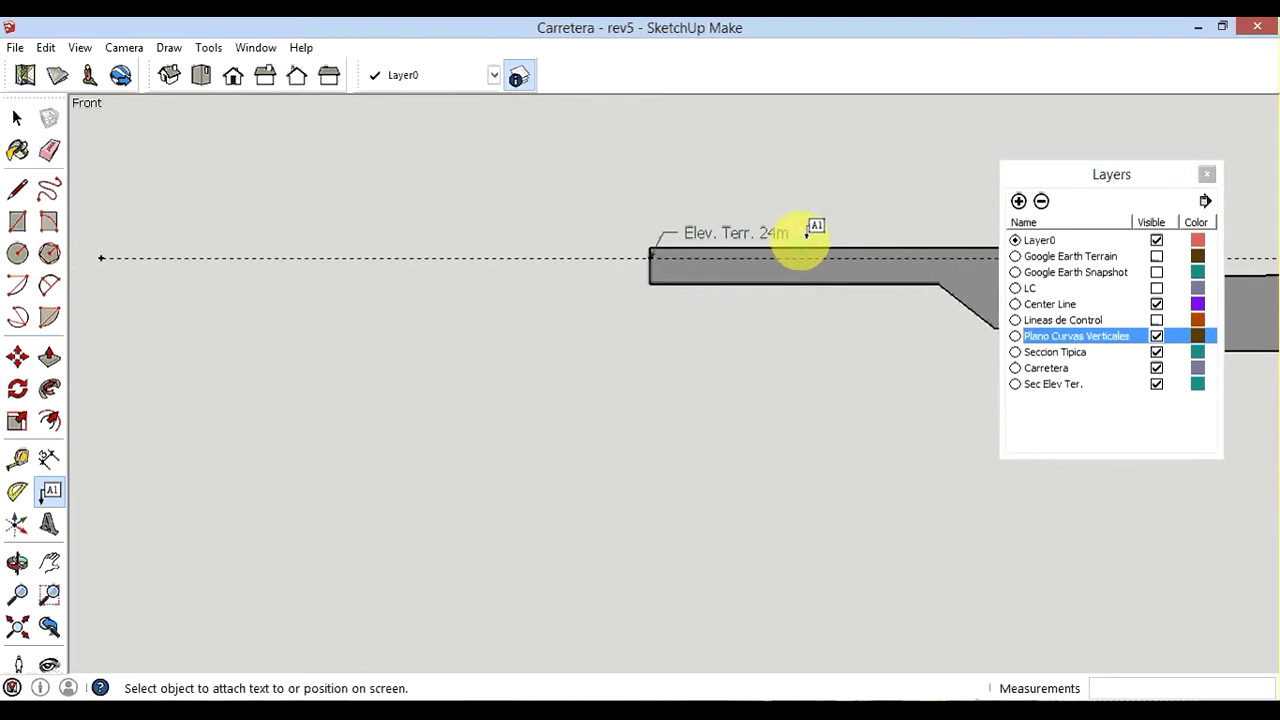
Label the dashed guide's far-left end point with another 'Elev. Terr. 24m' leader
double_click(102, 257)
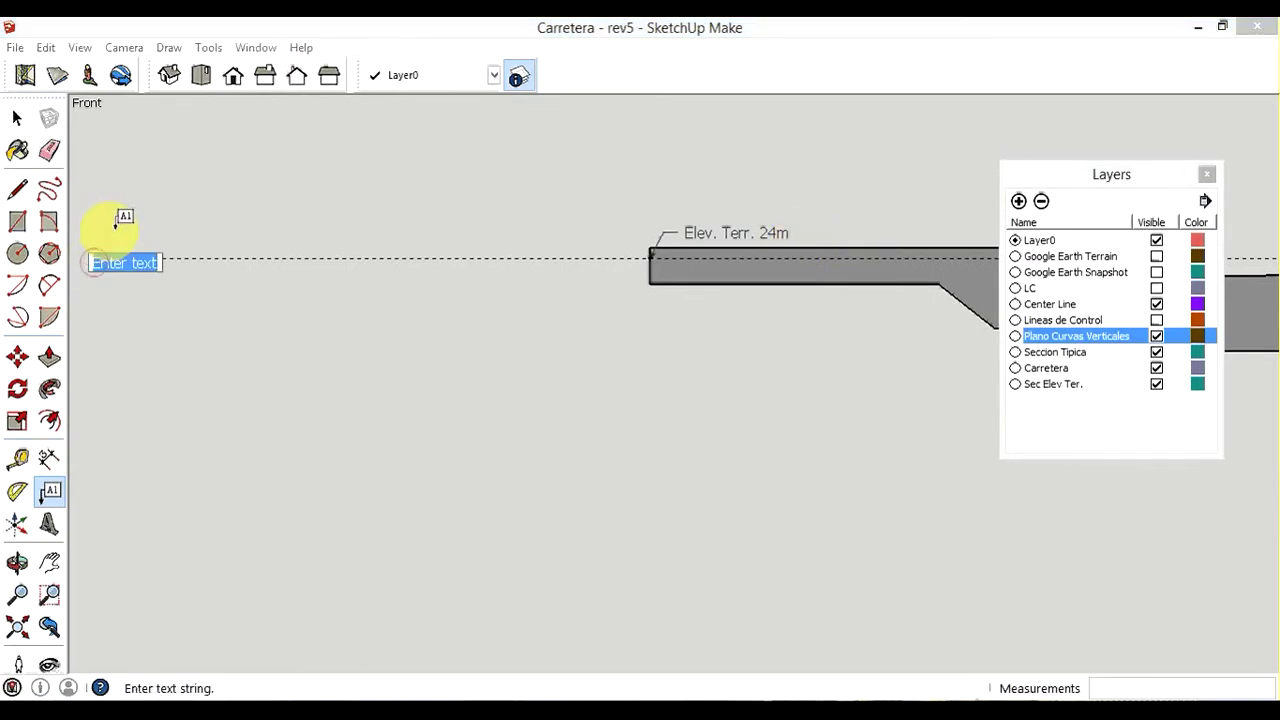
key(Escape)
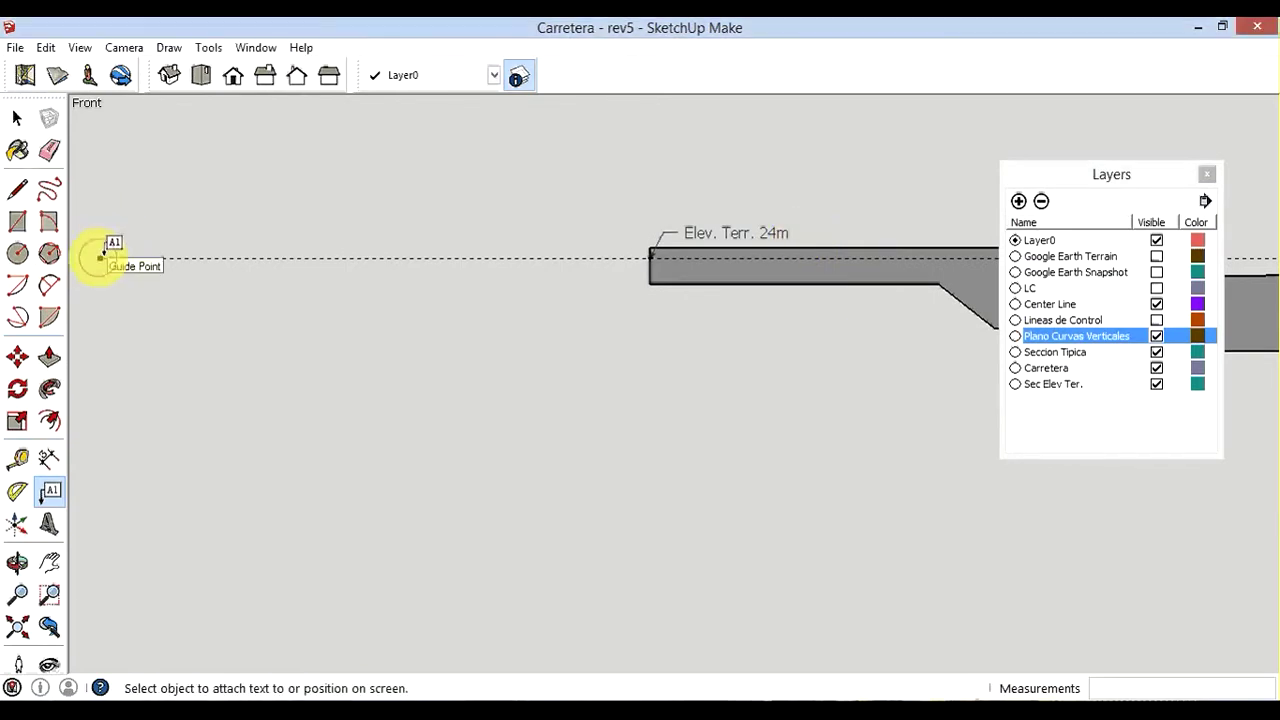
click(102, 257)
click(139, 211)
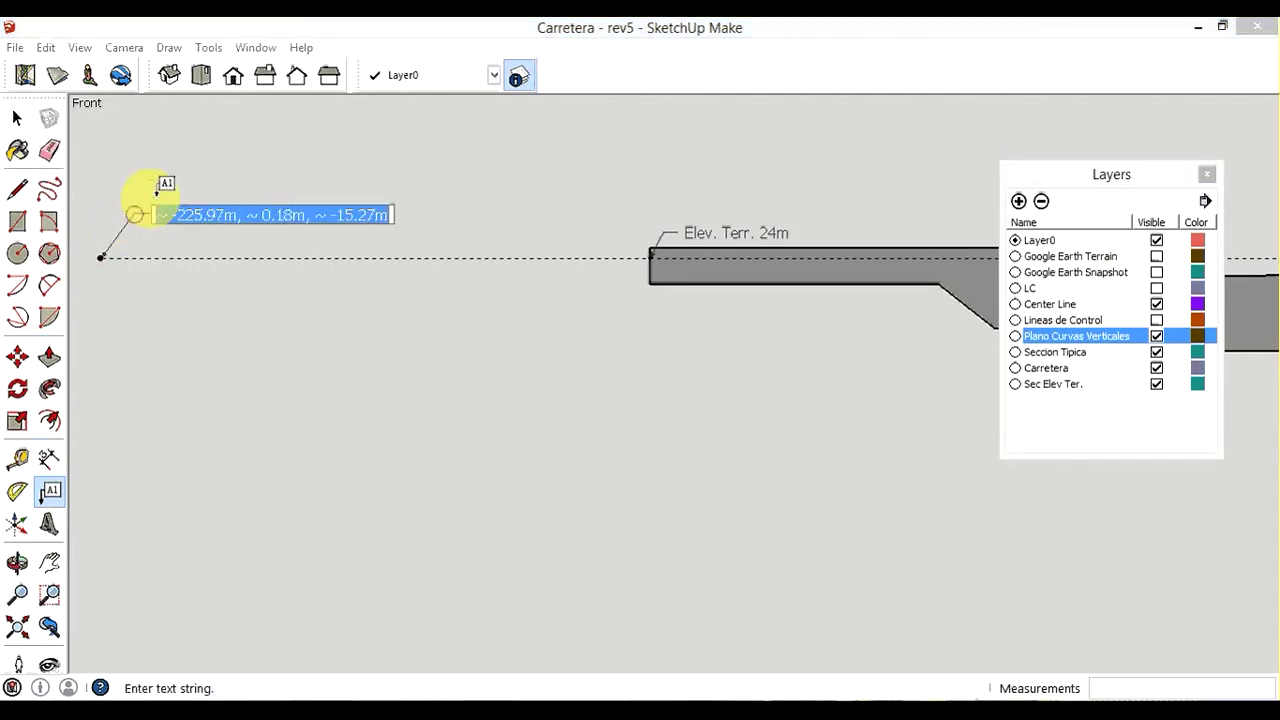
text(Elev)
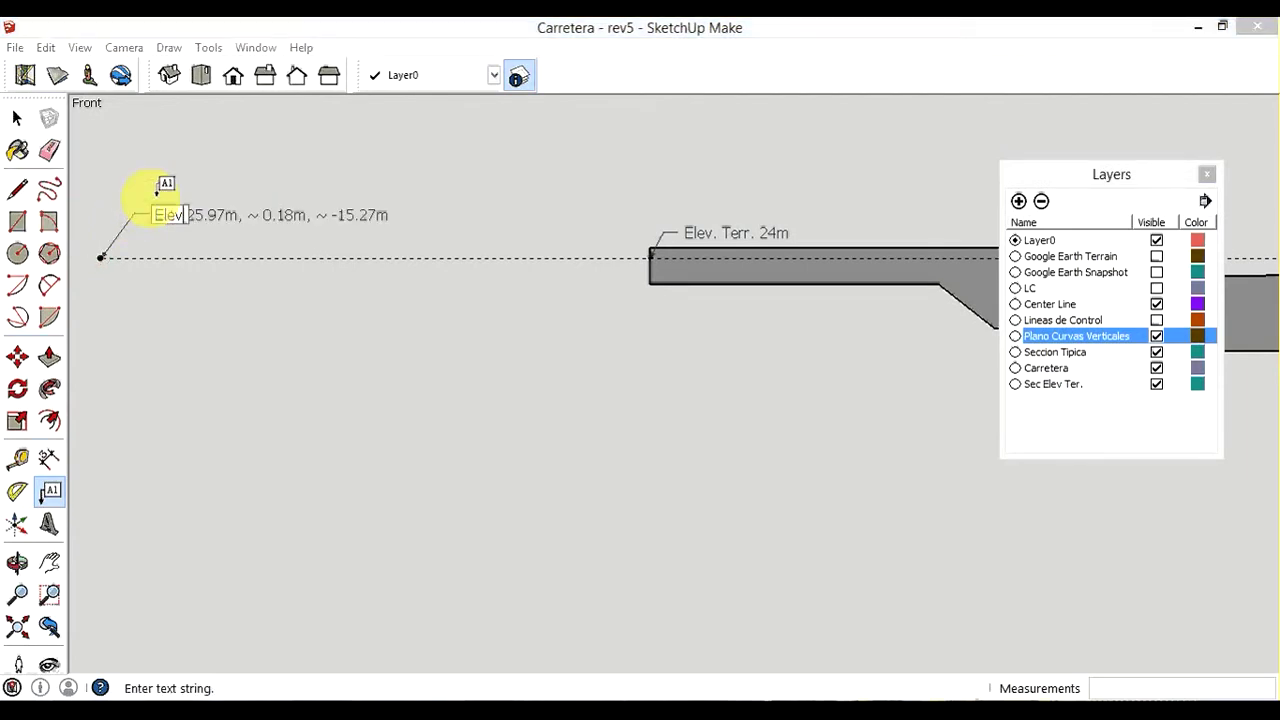
text(. )
text(Terr)
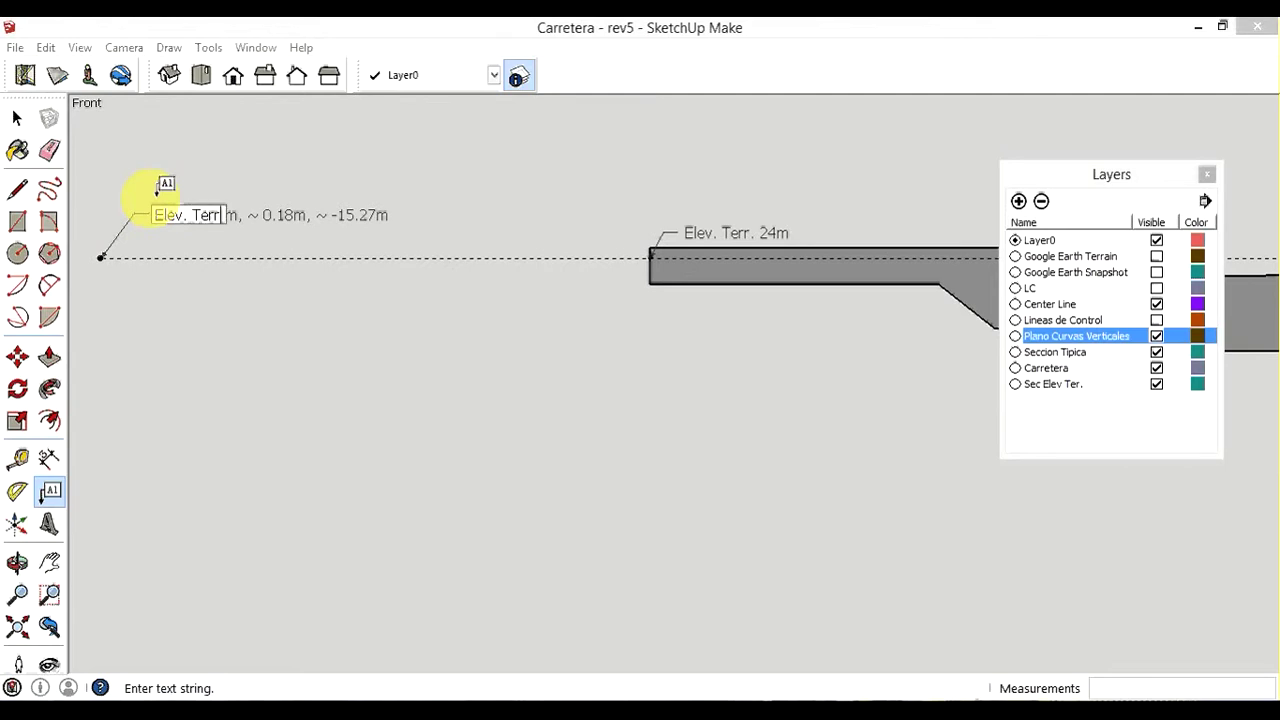
text(. 24)
text(m)
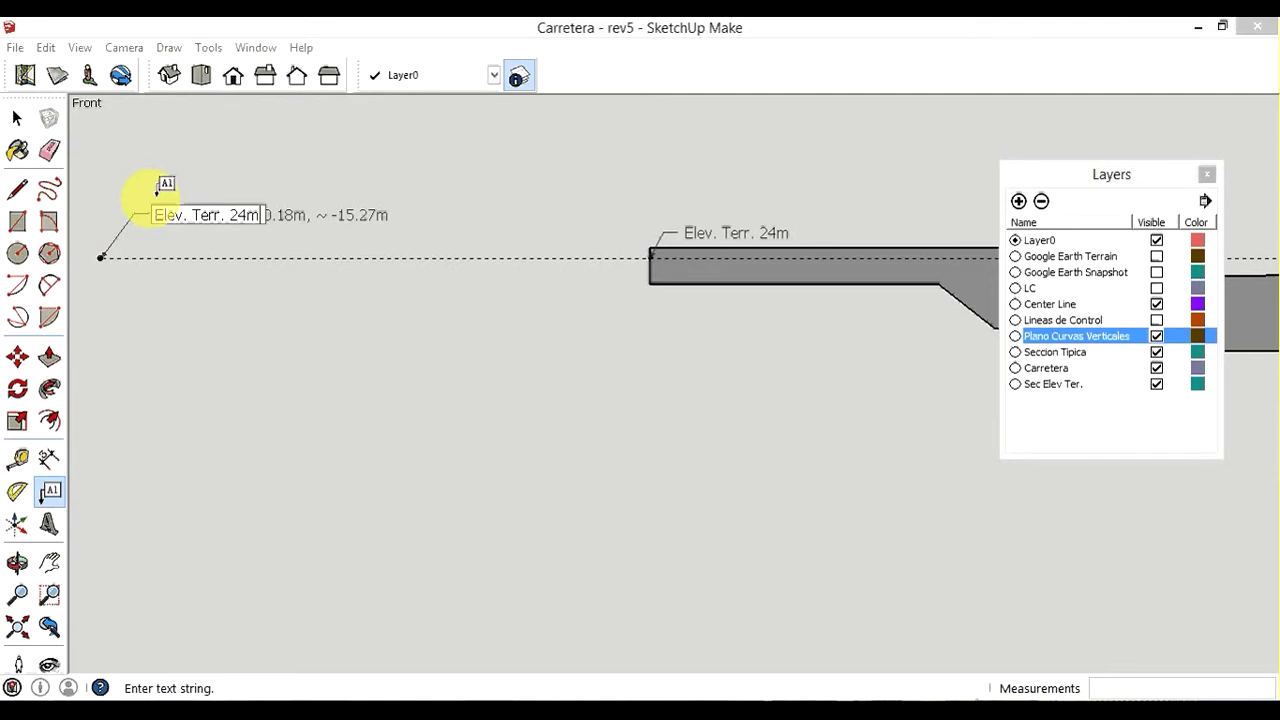
click(192, 375)
Create a Tape Measure guide from the 24 m centre-line point through the Elev. Terr. 25 m point
scroll(160, 395, down, 2)
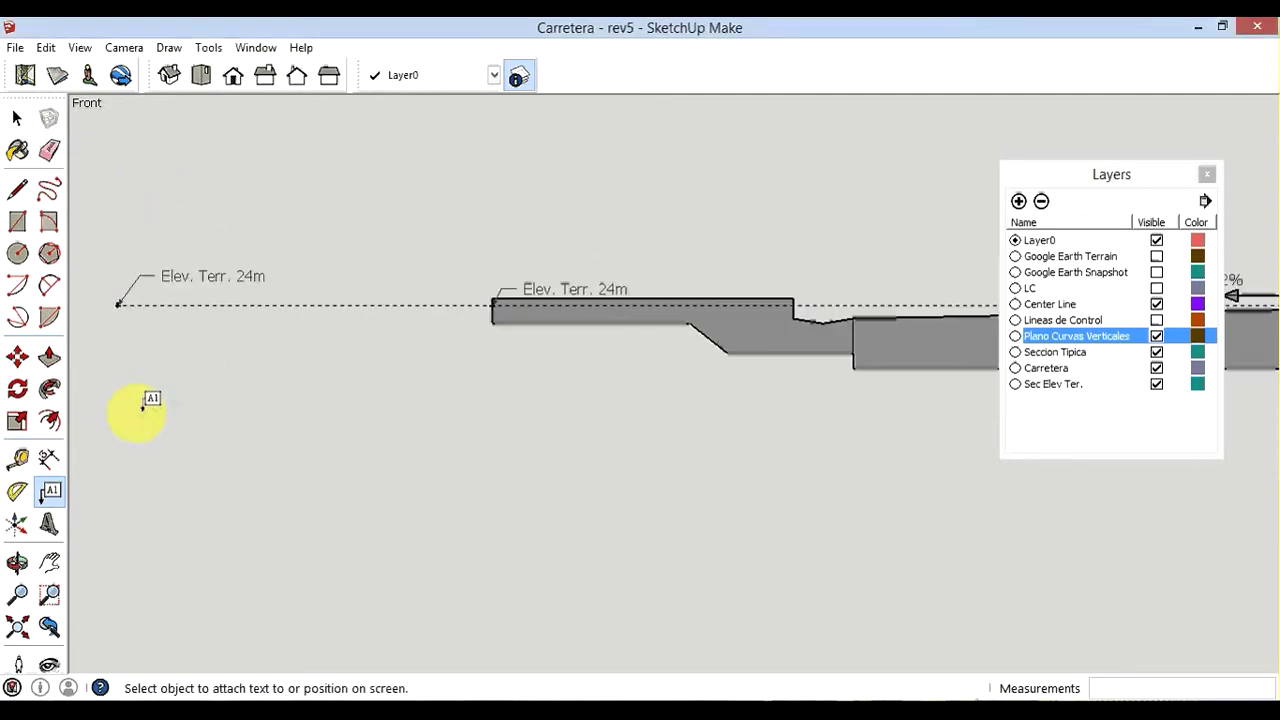
scroll(140, 400, down, 2)
scroll(80, 371, down, 1)
scroll(143, 414, down, 1)
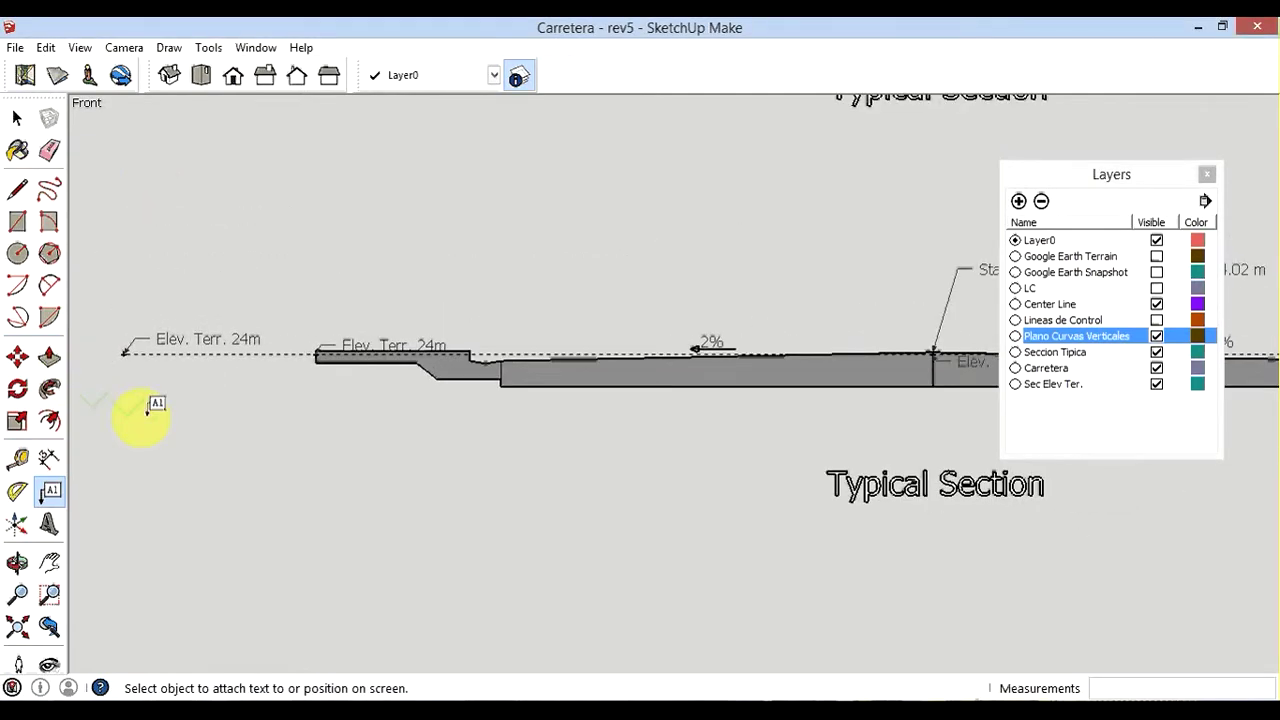
scroll(109, 400, down, 1)
scroll(120, 398, down, 1)
scroll(116, 398, down, 1)
scroll(110, 400, down, 1)
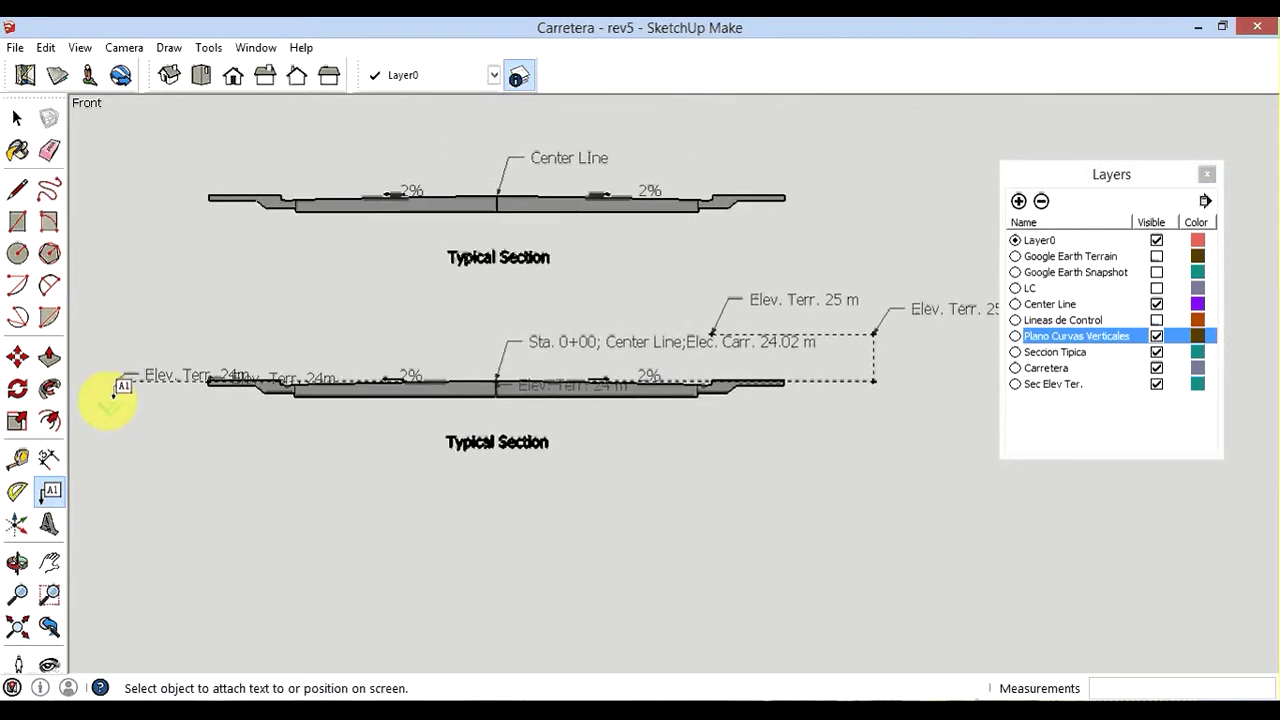
scroll(113, 395, down, 1)
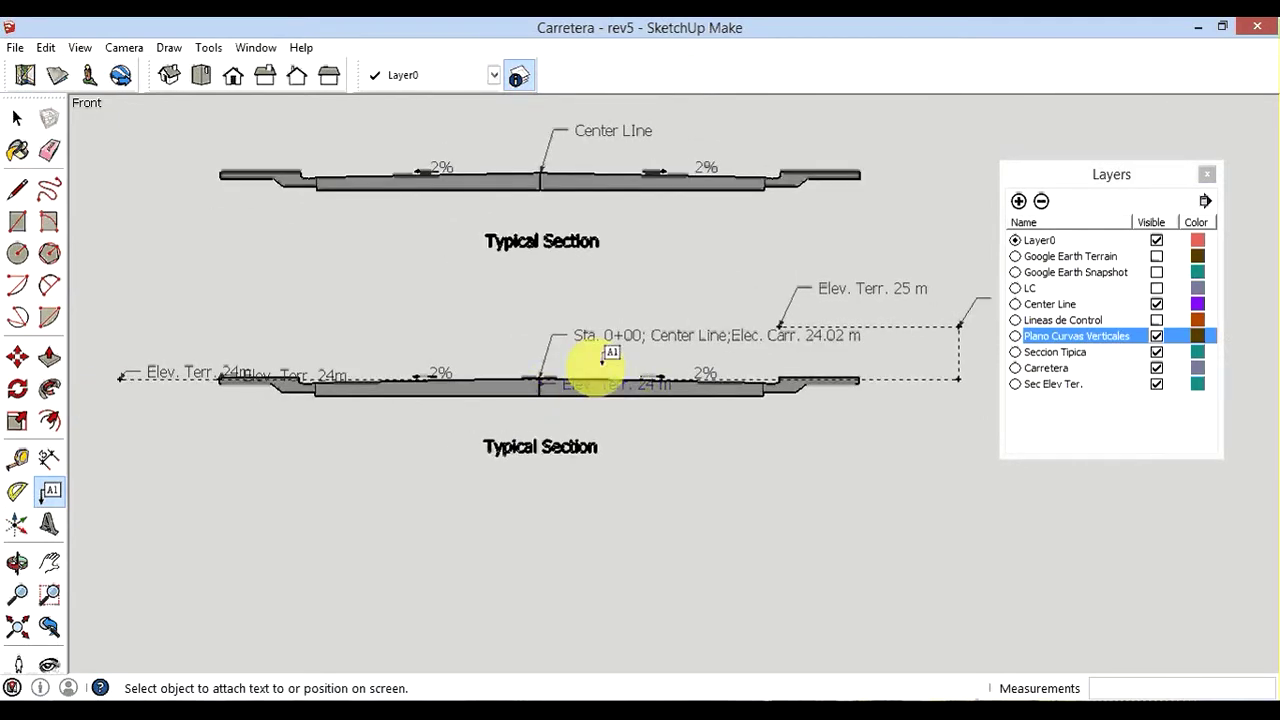
click(19, 457)
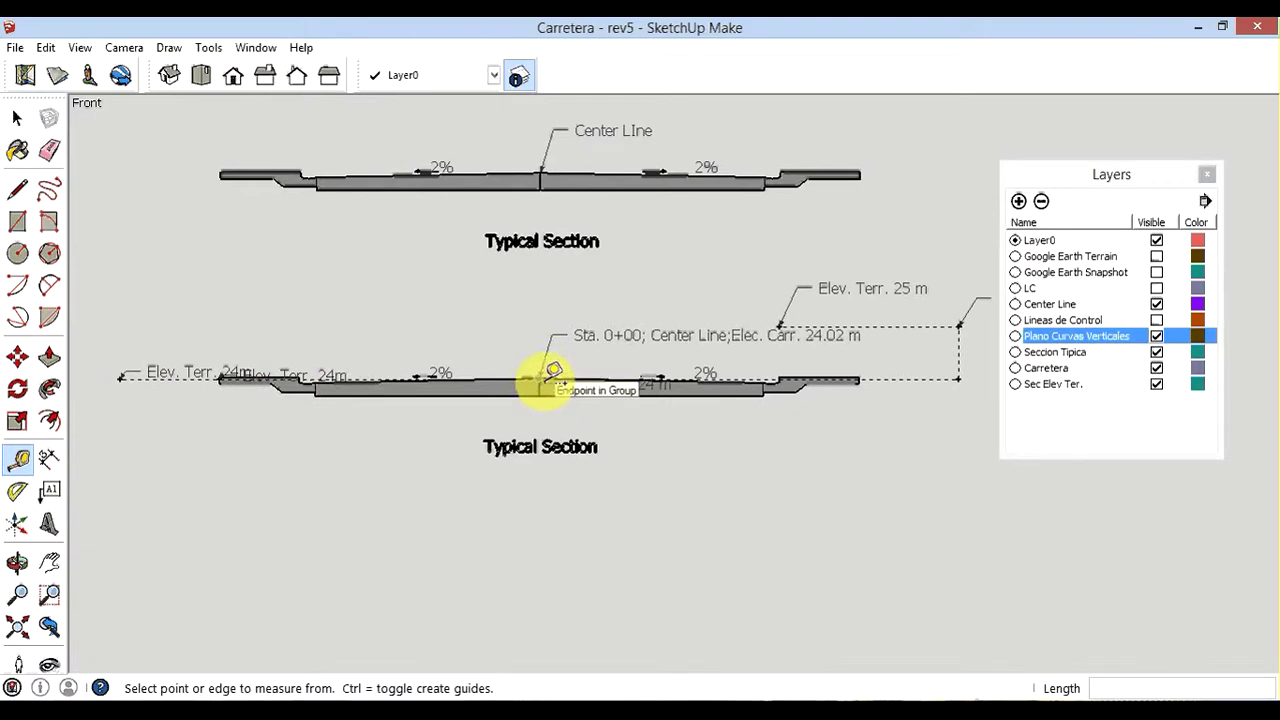
scroll(563, 378, up, 3)
scroll(228, 357, down, 2)
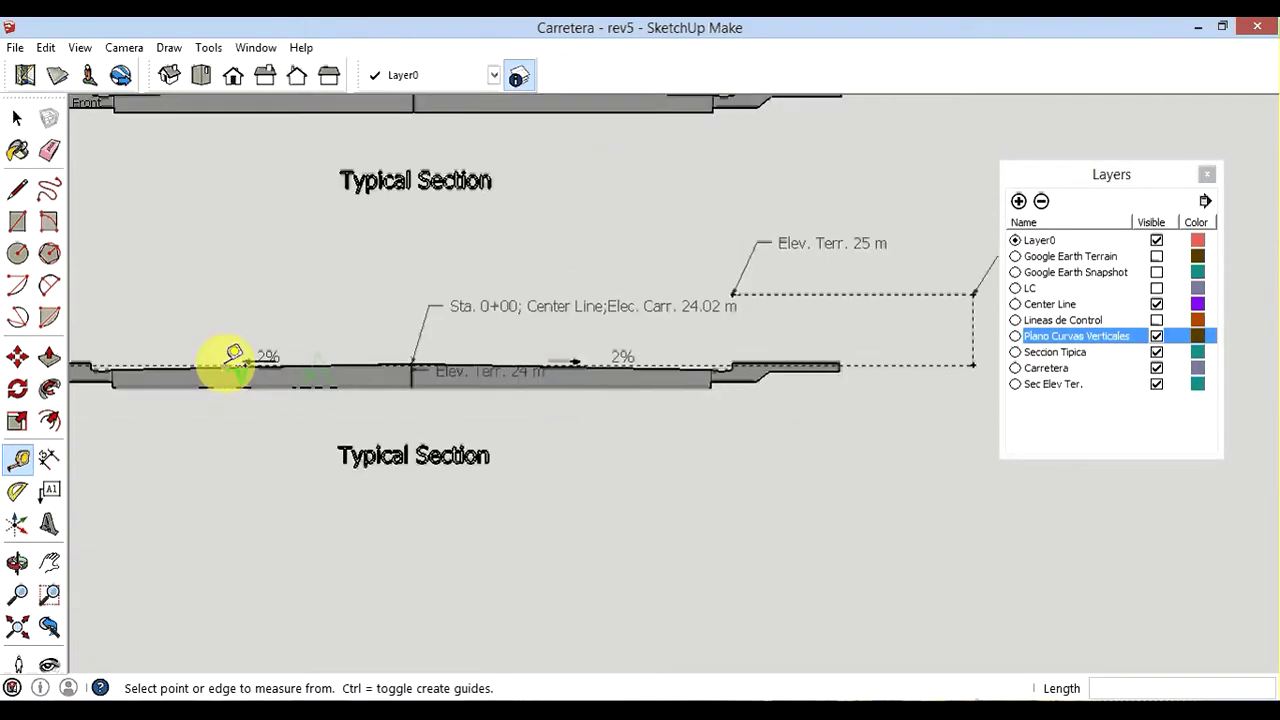
scroll(434, 400, down, 1)
scroll(540, 403, up, 2)
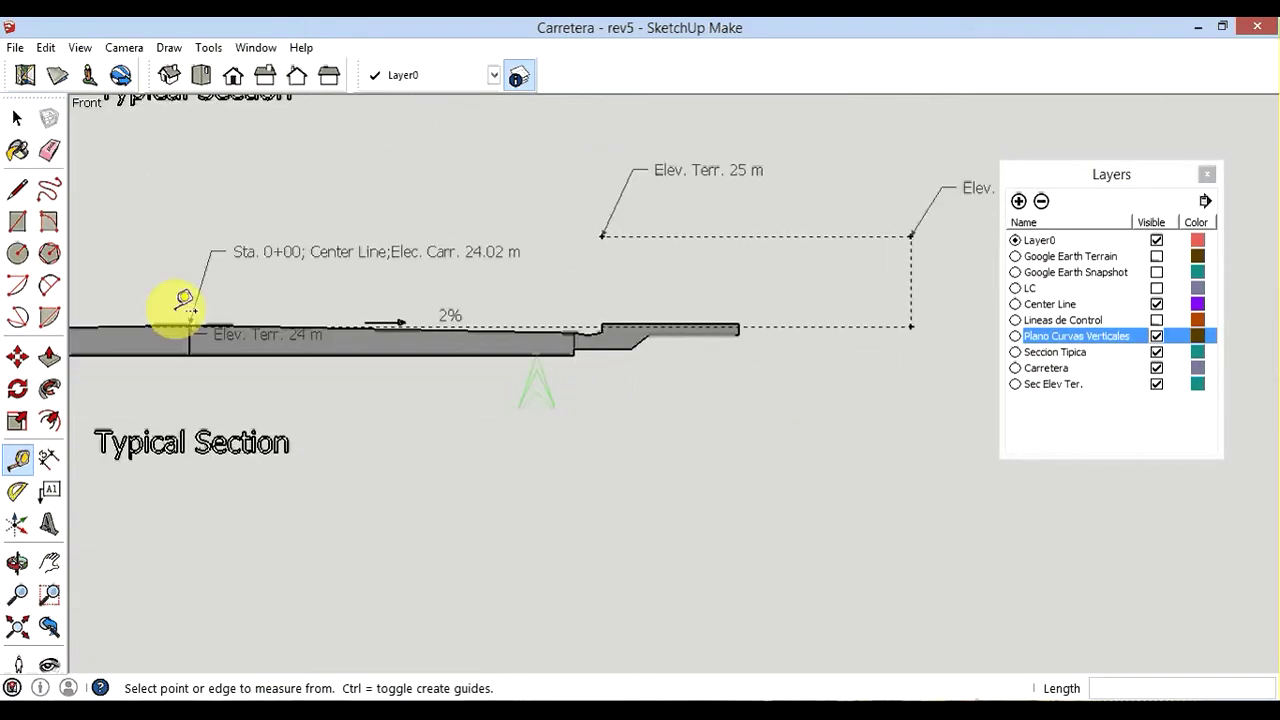
scroll(177, 300, up, 2)
scroll(186, 306, up, 2)
scroll(215, 312, up, 2)
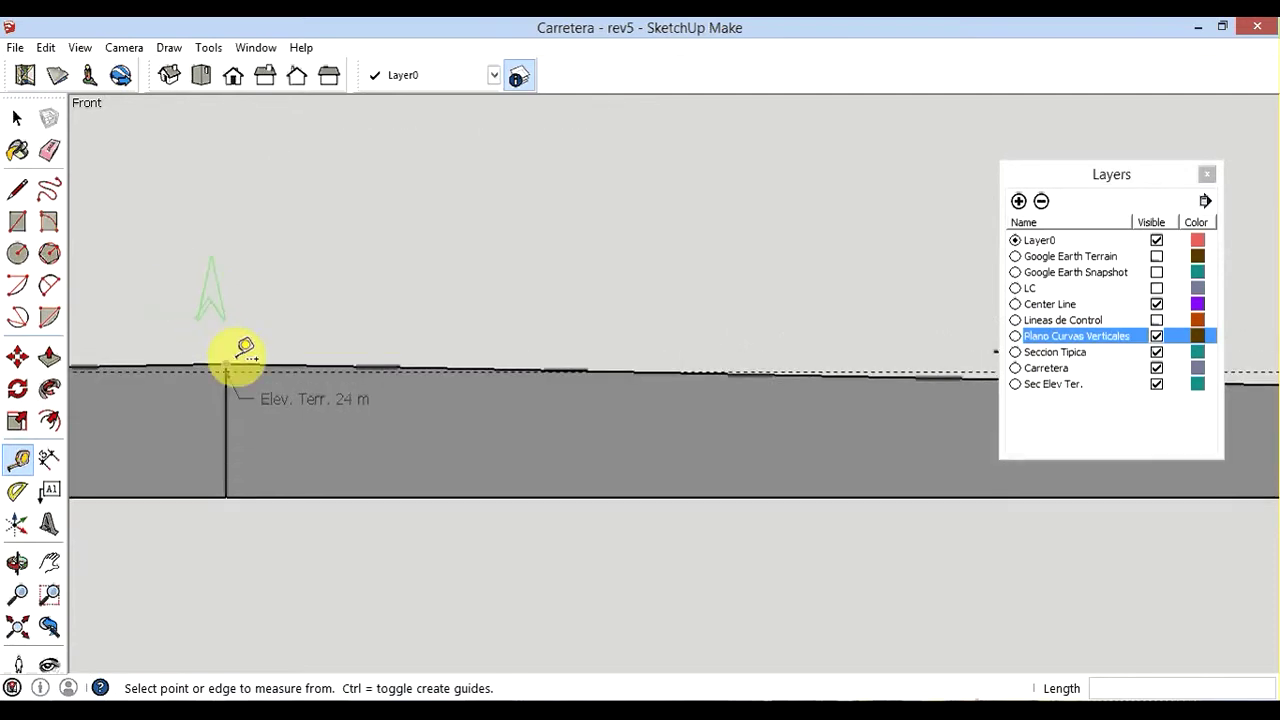
scroll(236, 364, up, 2)
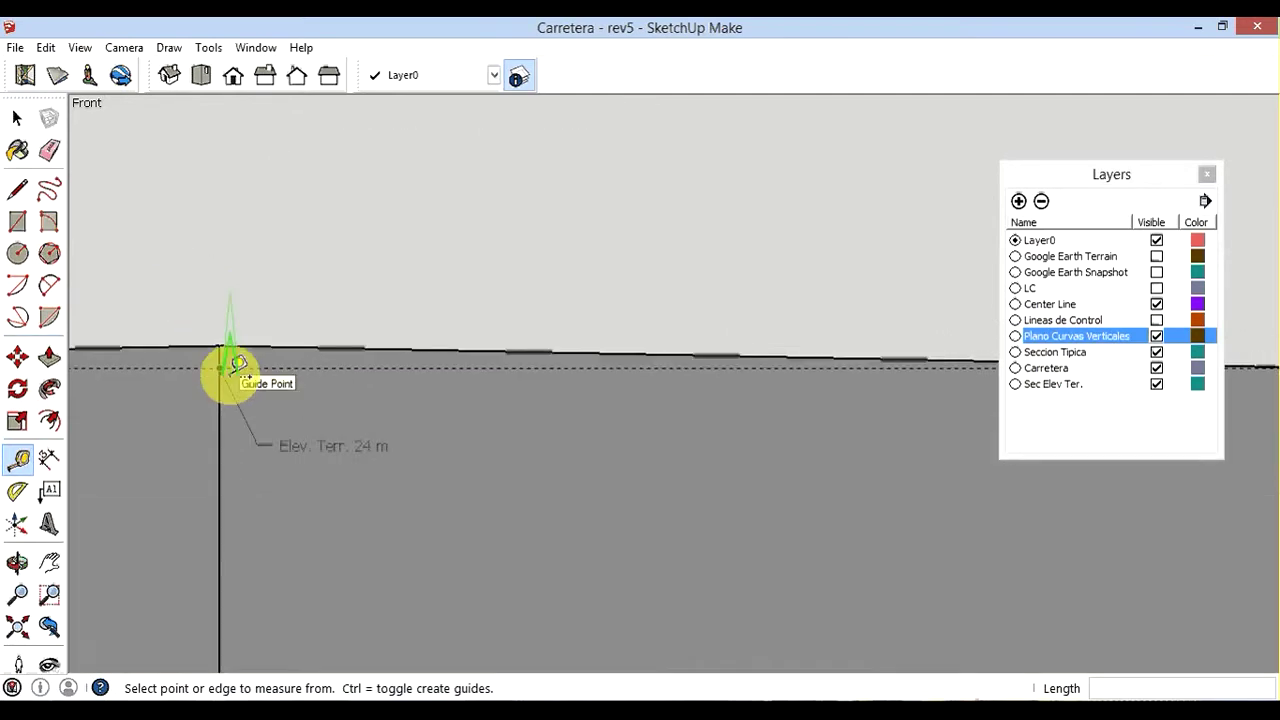
scroll(226, 362, up, 1)
click(220, 362)
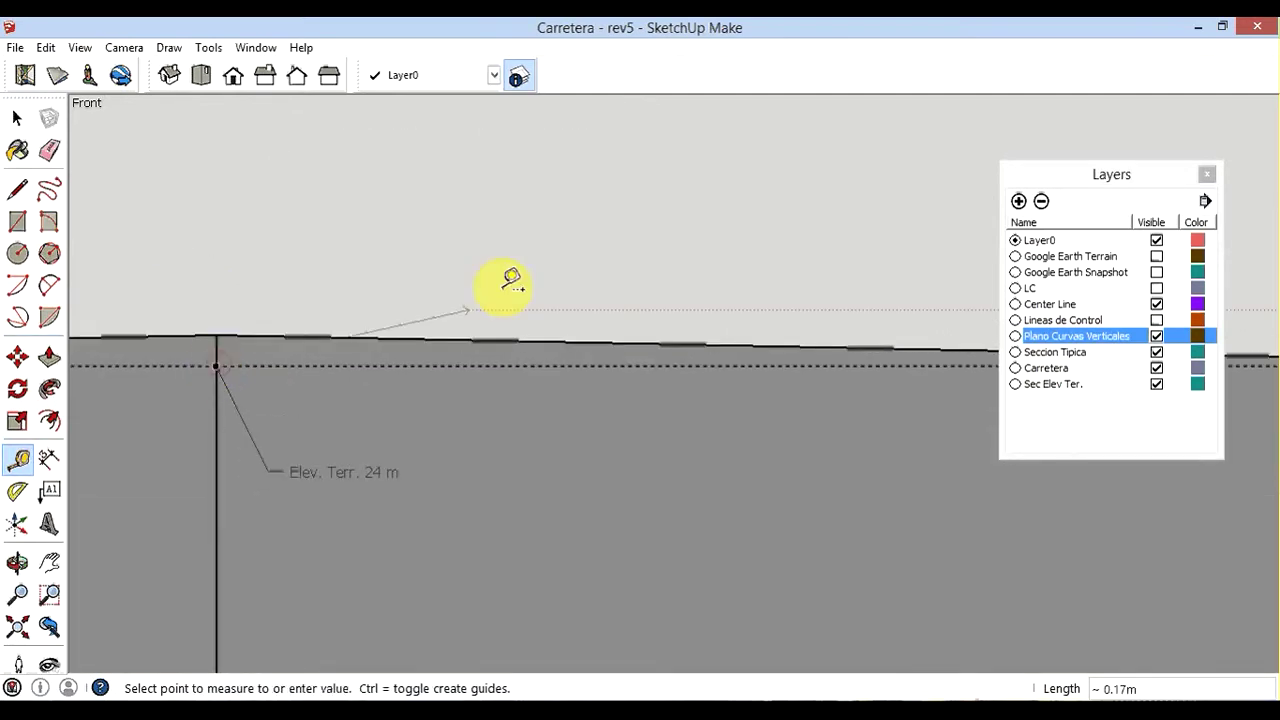
scroll(500, 263, down, 2)
scroll(386, 263, down, 2)
scroll(355, 258, down, 2)
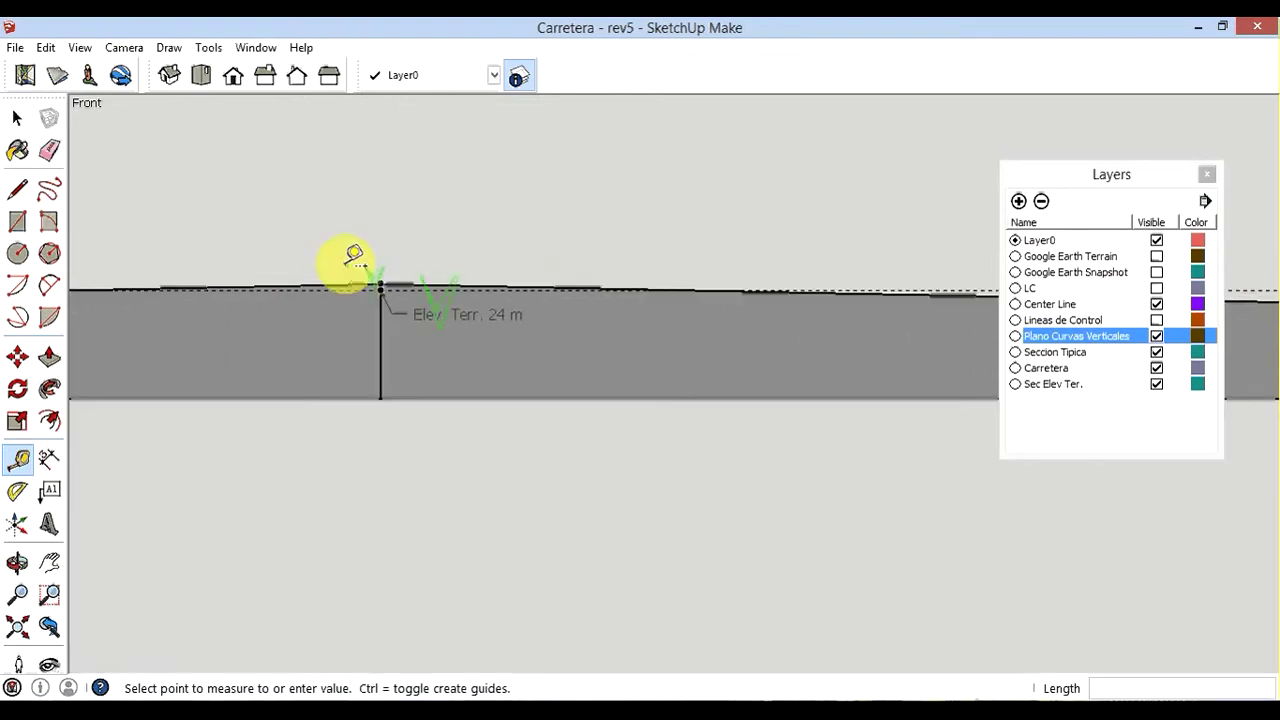
scroll(324, 322, down, 2)
scroll(318, 330, down, 2)
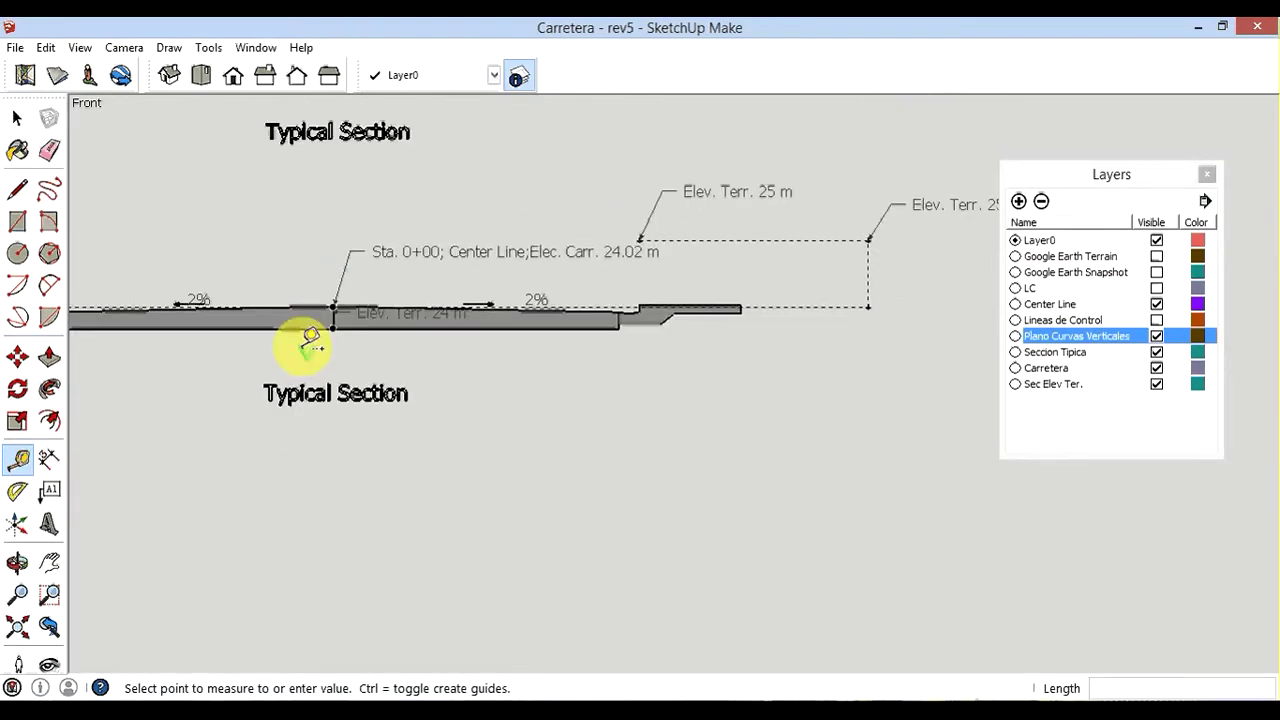
click(333, 307)
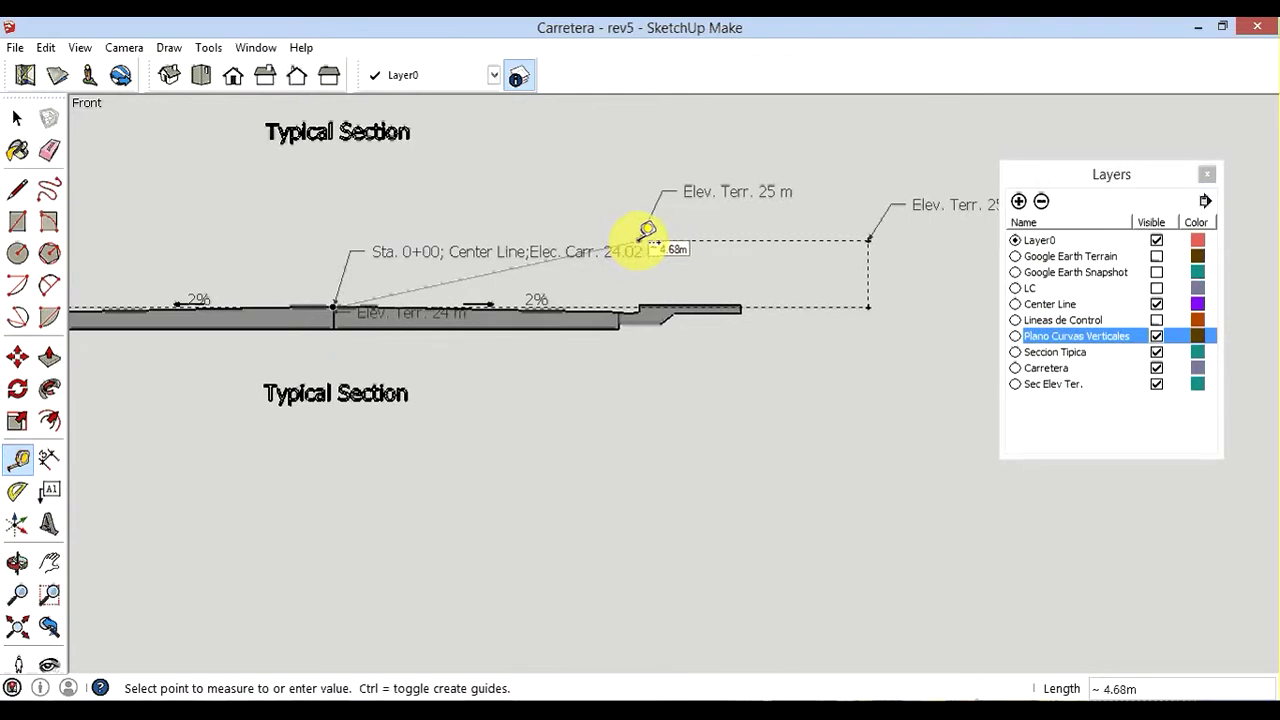
click(641, 238)
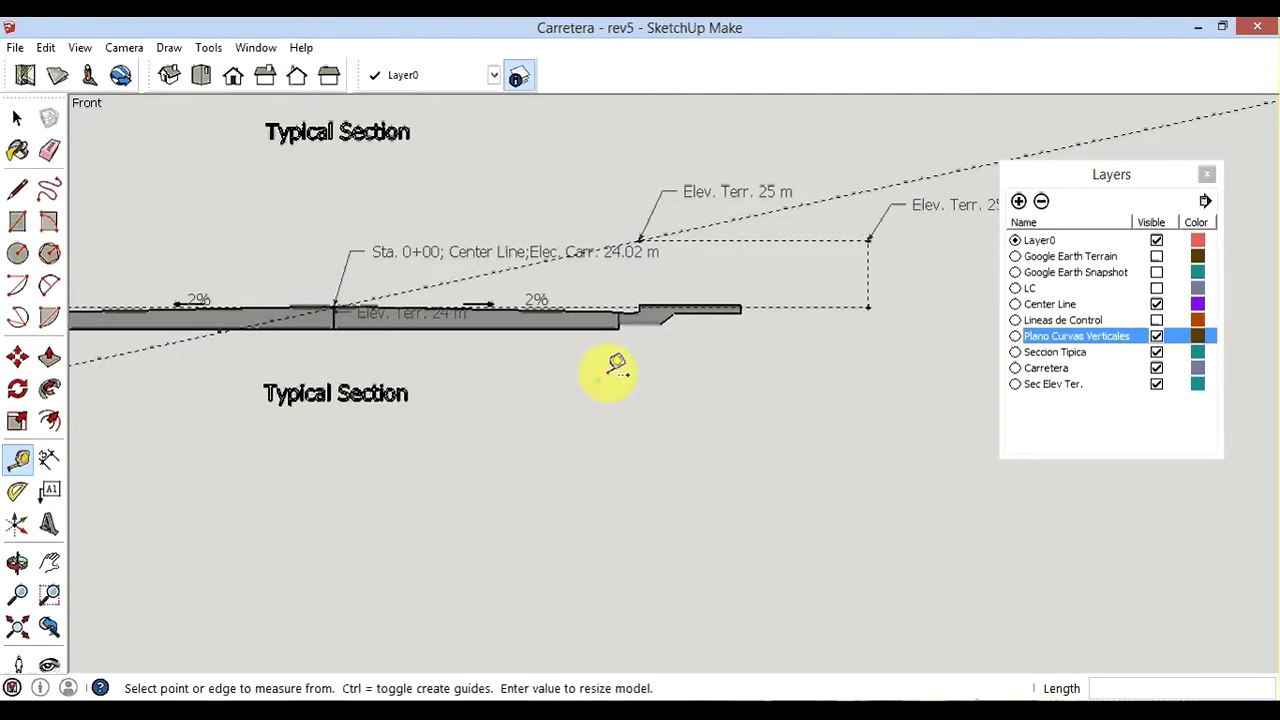
scroll(608, 370, down, 2)
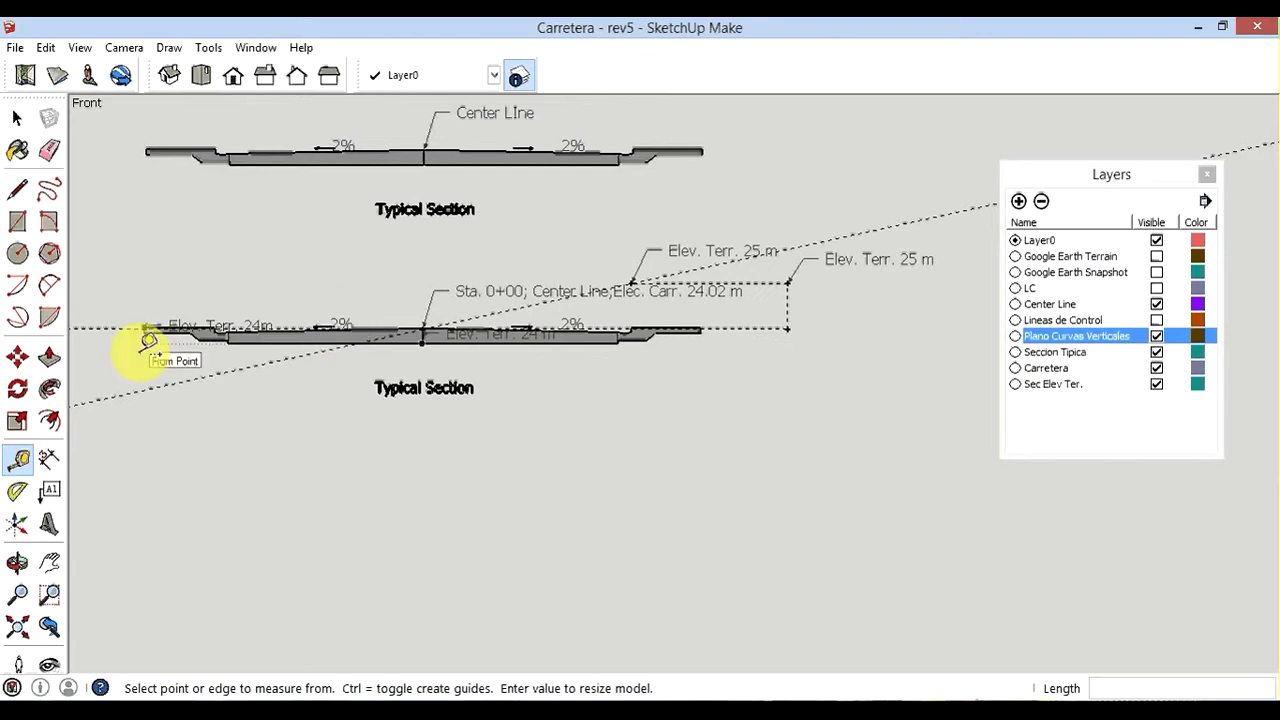
click(880, 698)
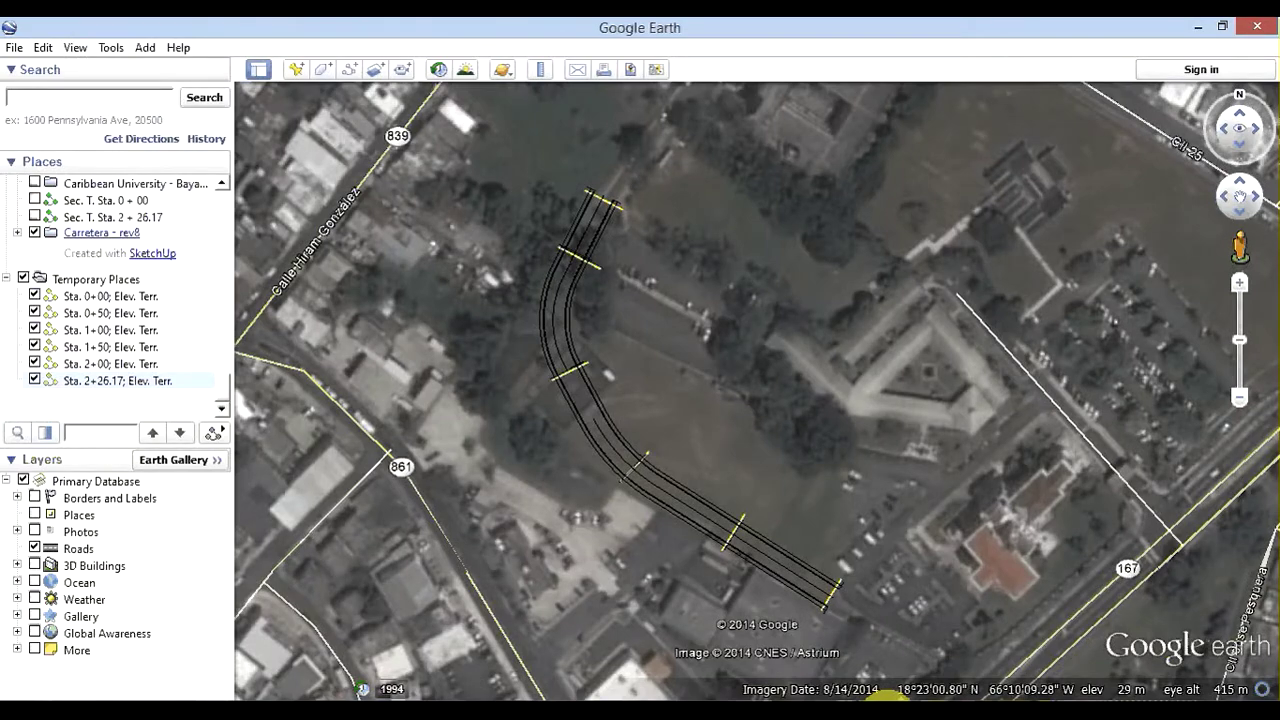
scroll(815, 567, up, 3)
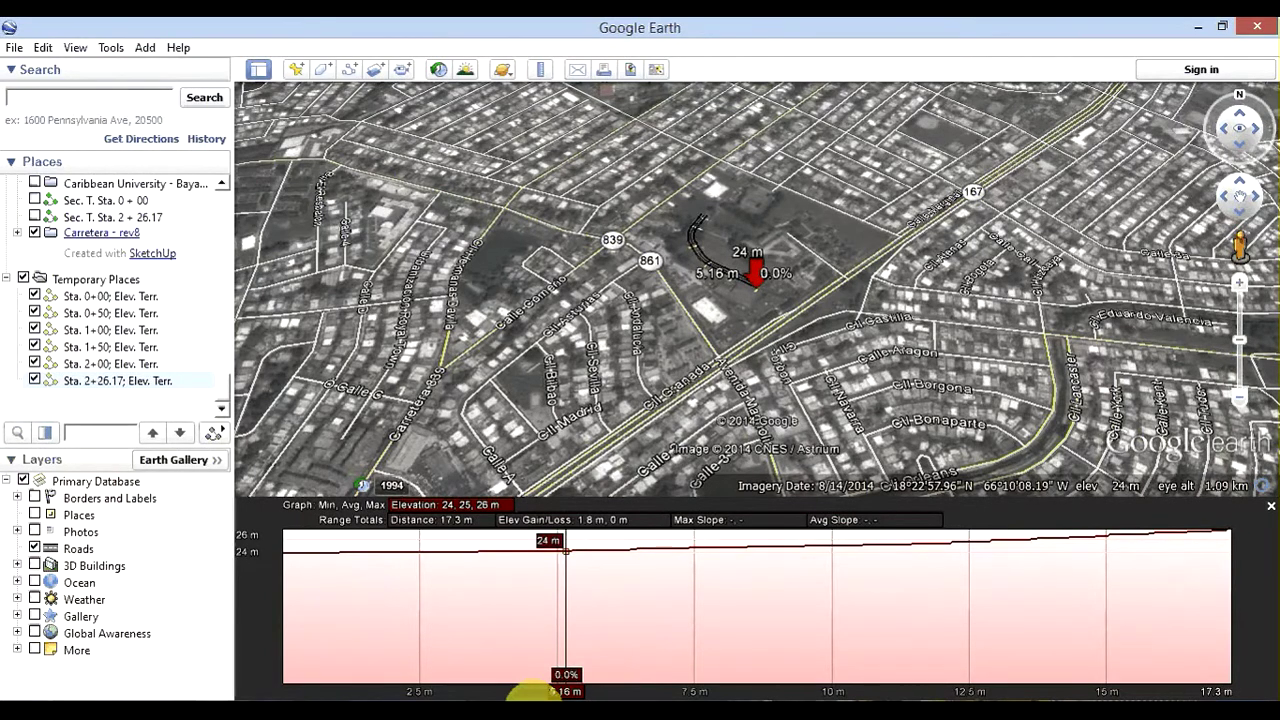
mouse_move(858, 706)
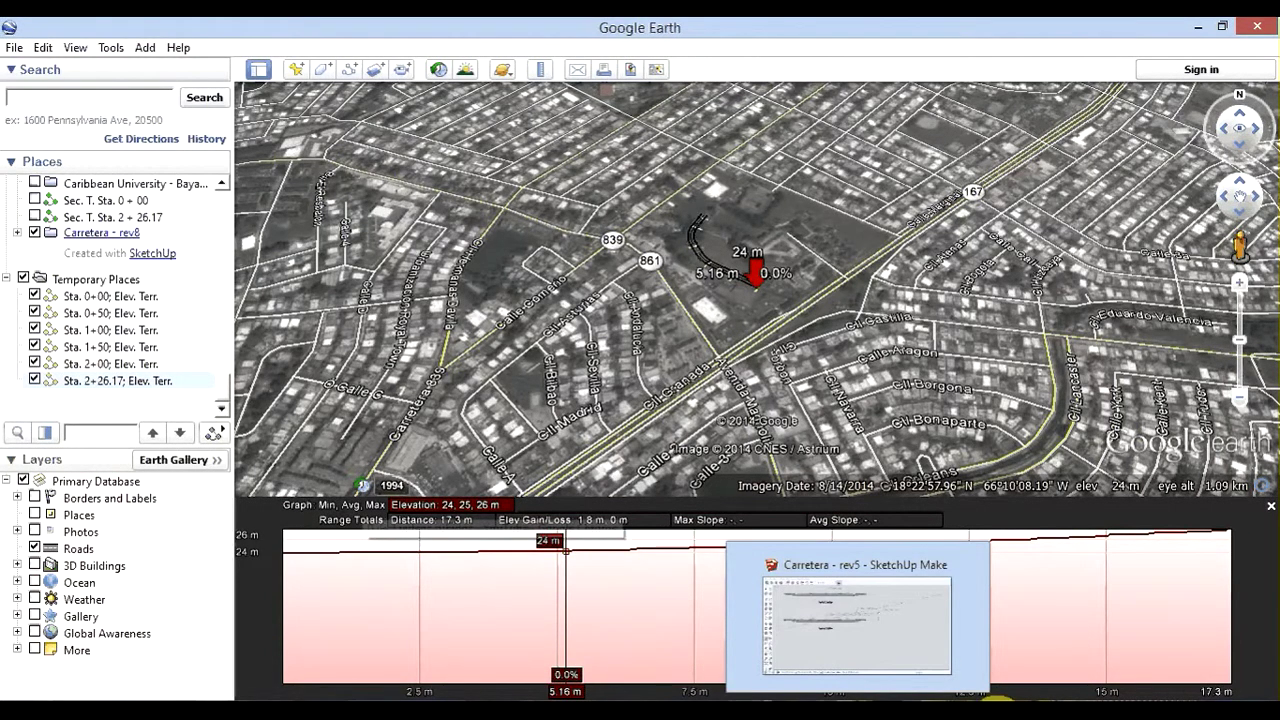
click(1000, 708)
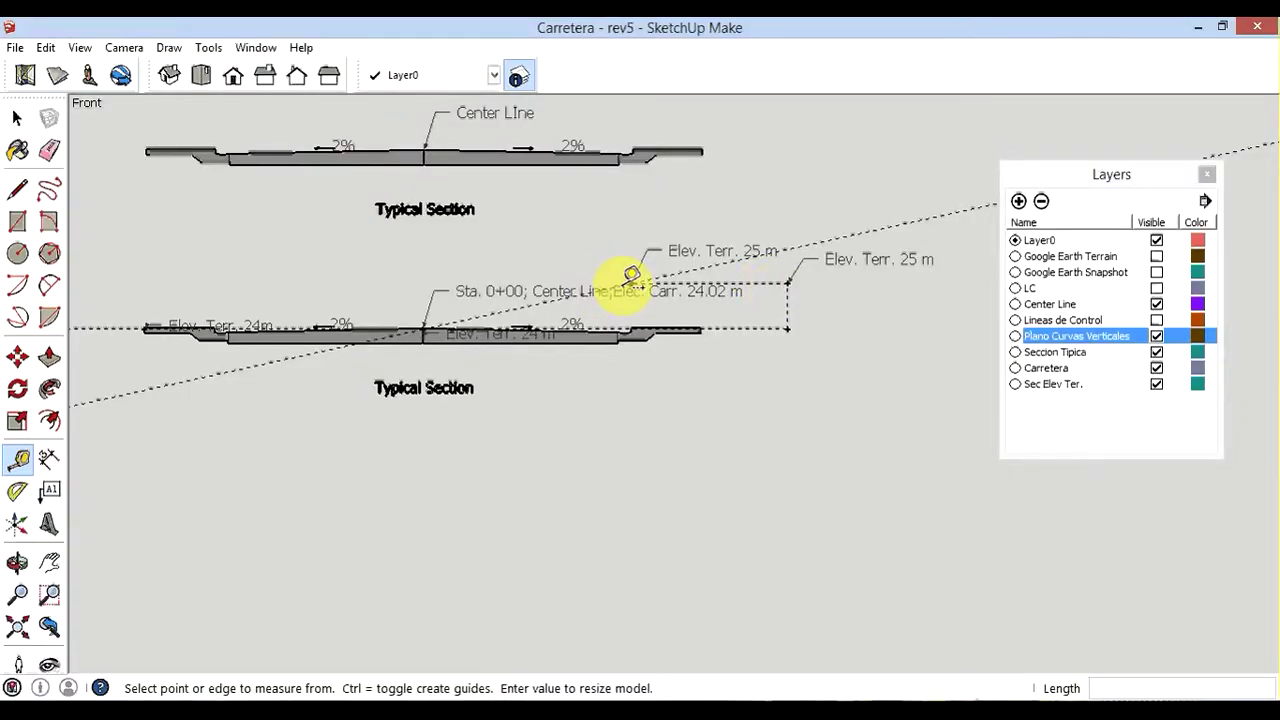
Draw a 2-Point Arc from the left 24 m terrain point to the 25 m point
key(l)
scroll(352, 318, down, 2)
click(190, 337)
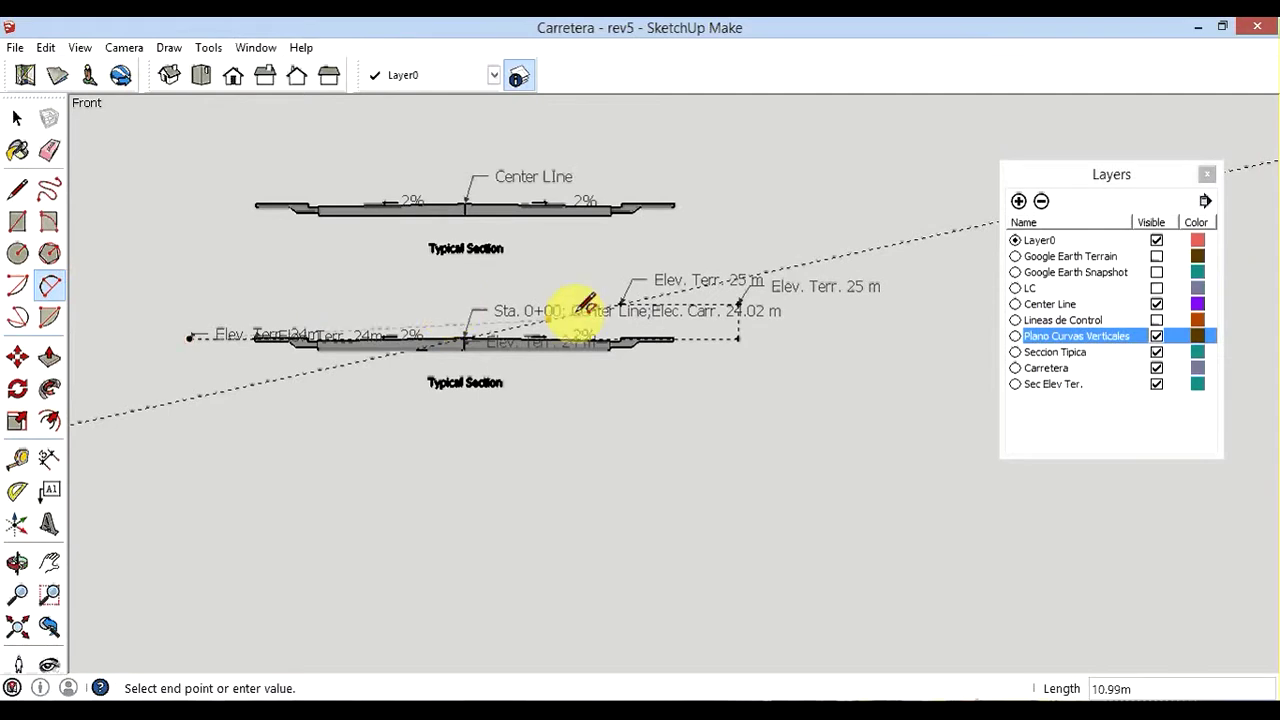
click(616, 302)
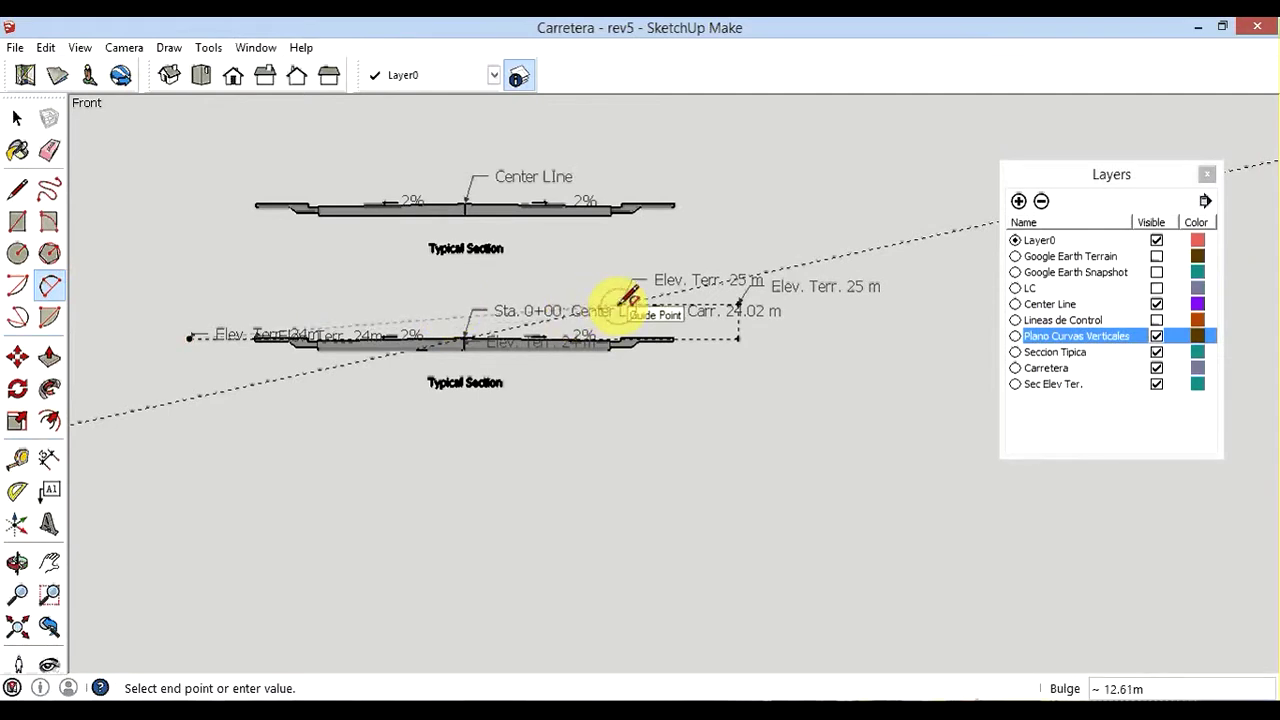
click(620, 302)
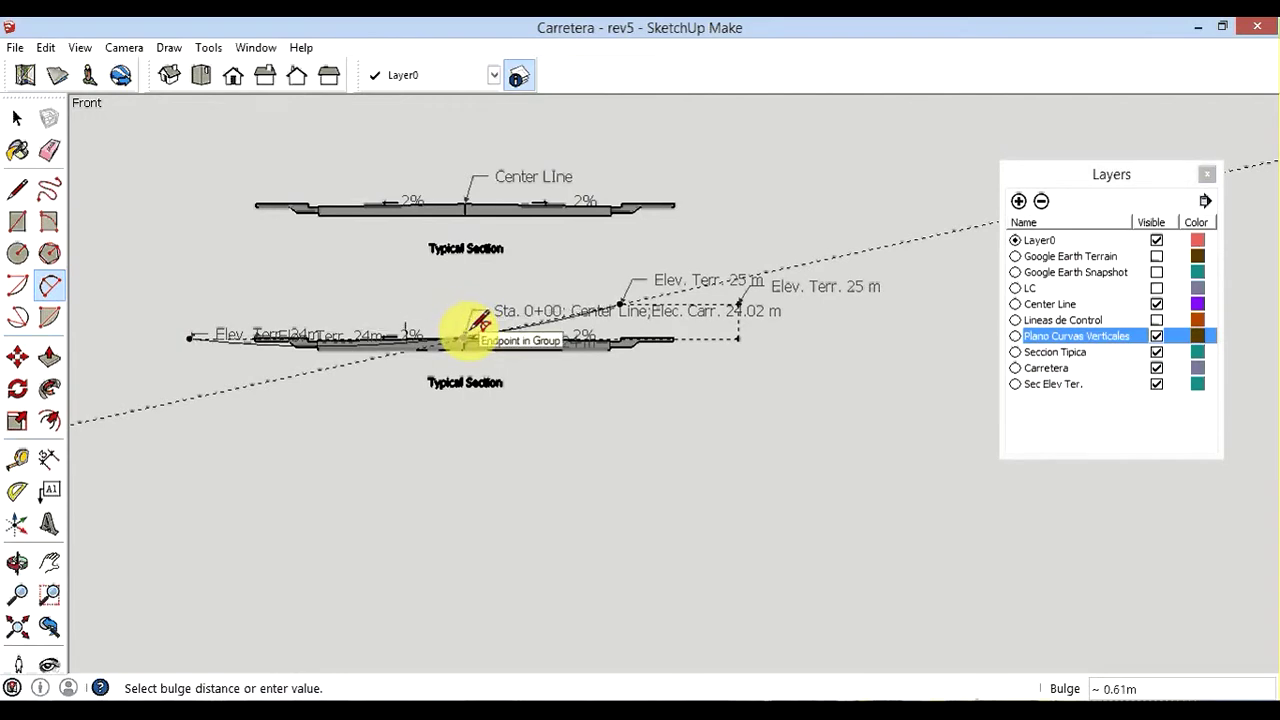
click(474, 327)
scroll(490, 332, up, 2)
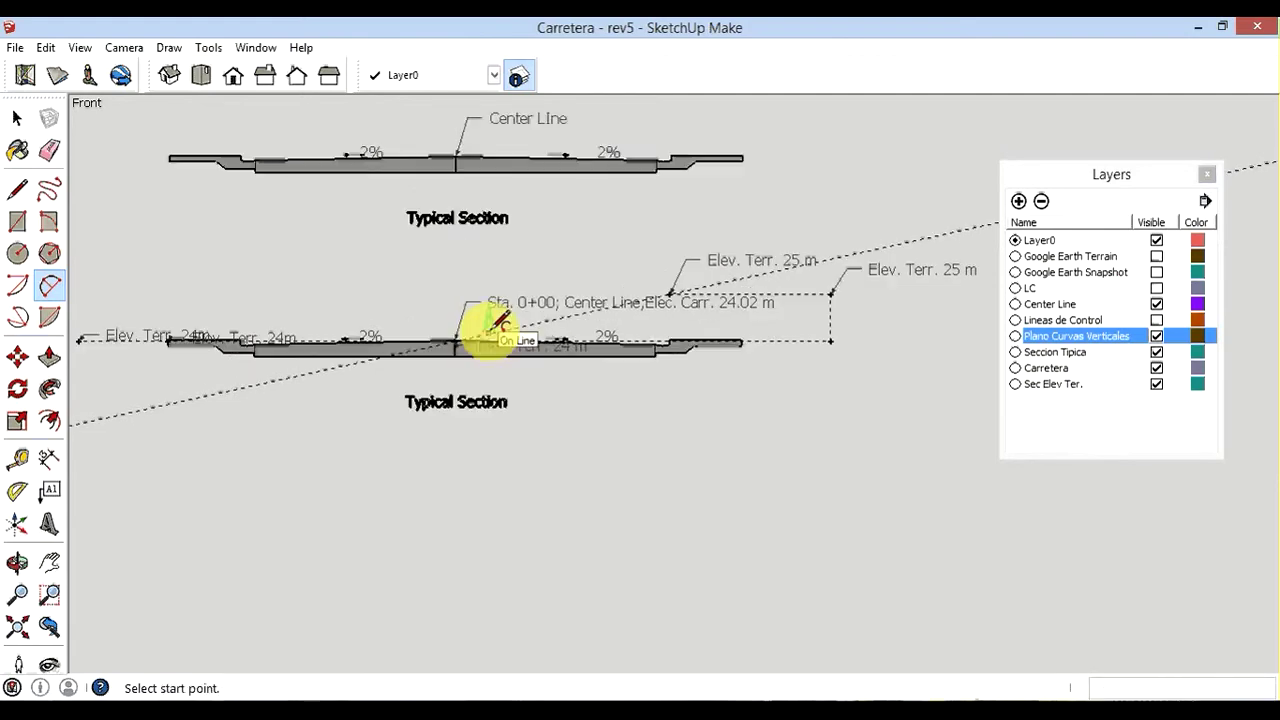
scroll(497, 322, up, 2)
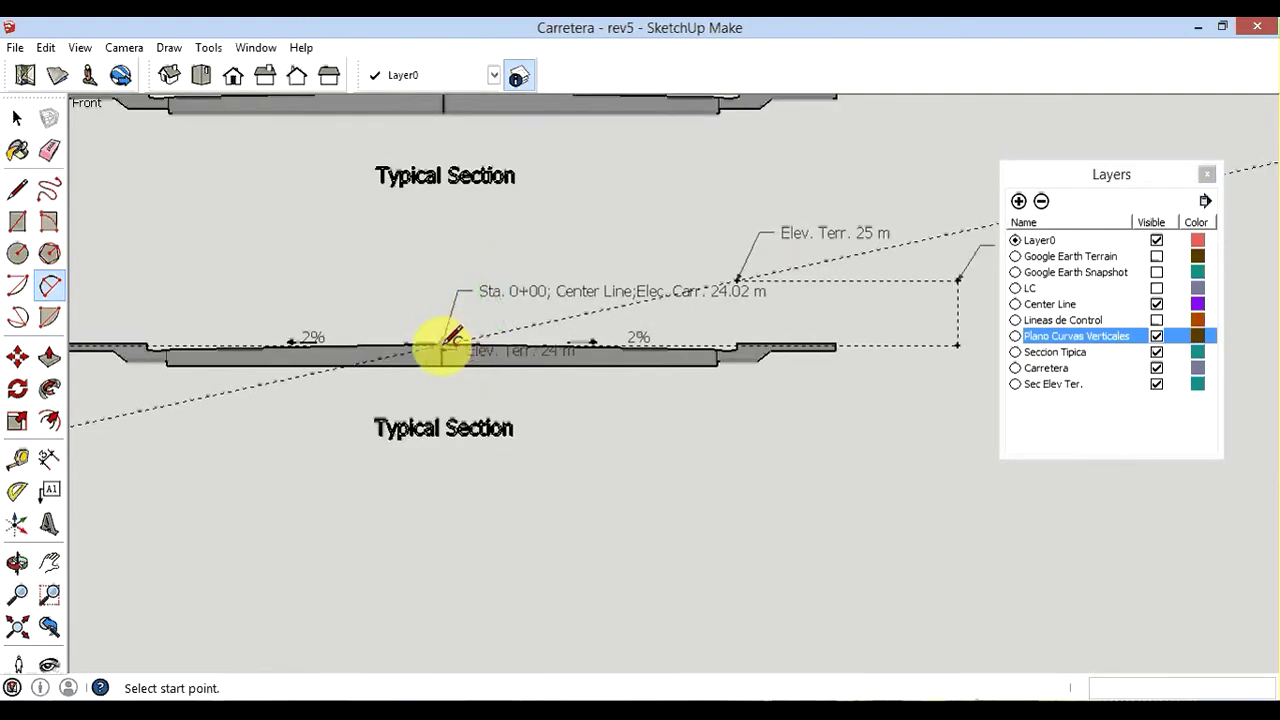
Draw an arc with a 0.11 m bulge from the centre-line point to the Elev. Terr. 25 m point
click(441, 343)
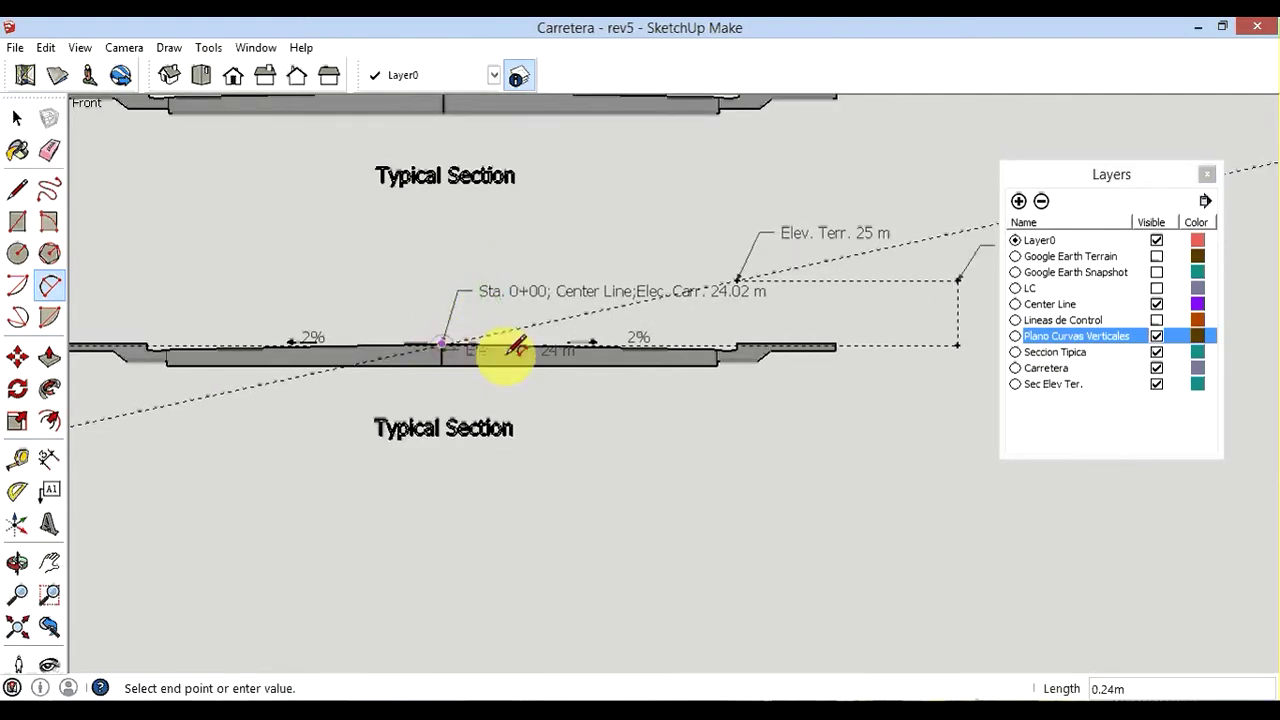
click(737, 280)
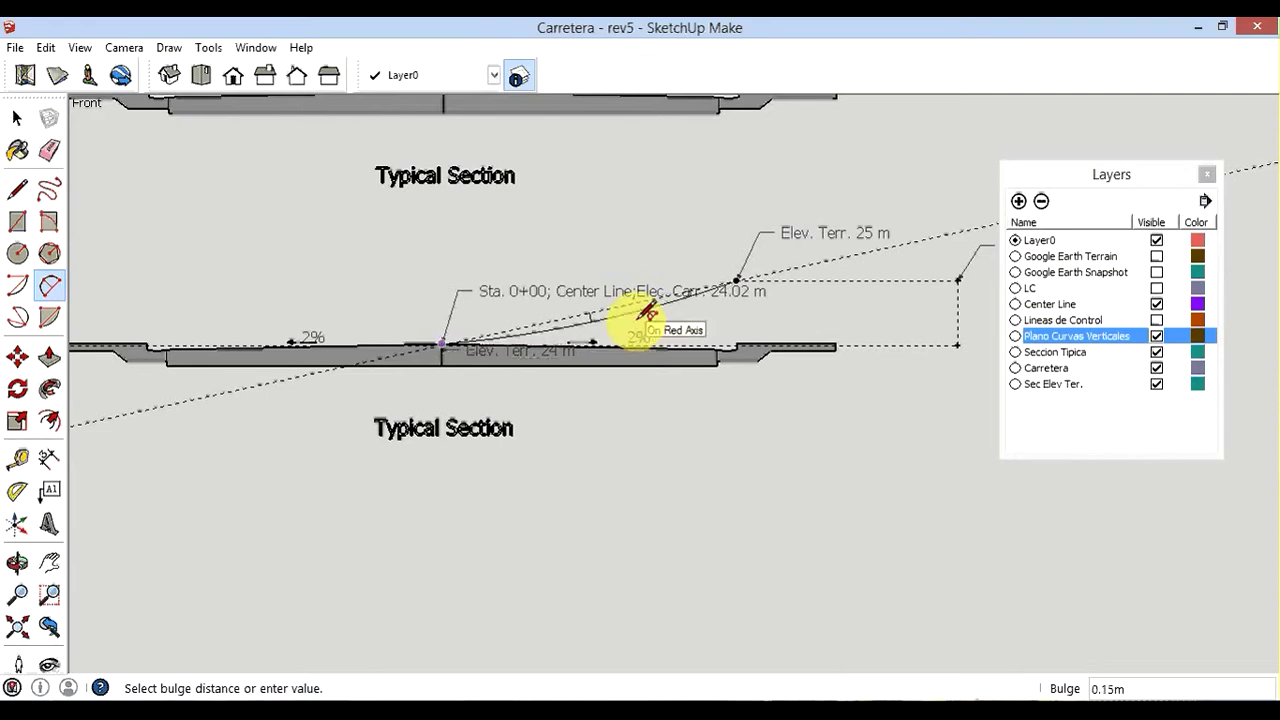
scroll(648, 310, up, 2)
scroll(648, 310, up, 1)
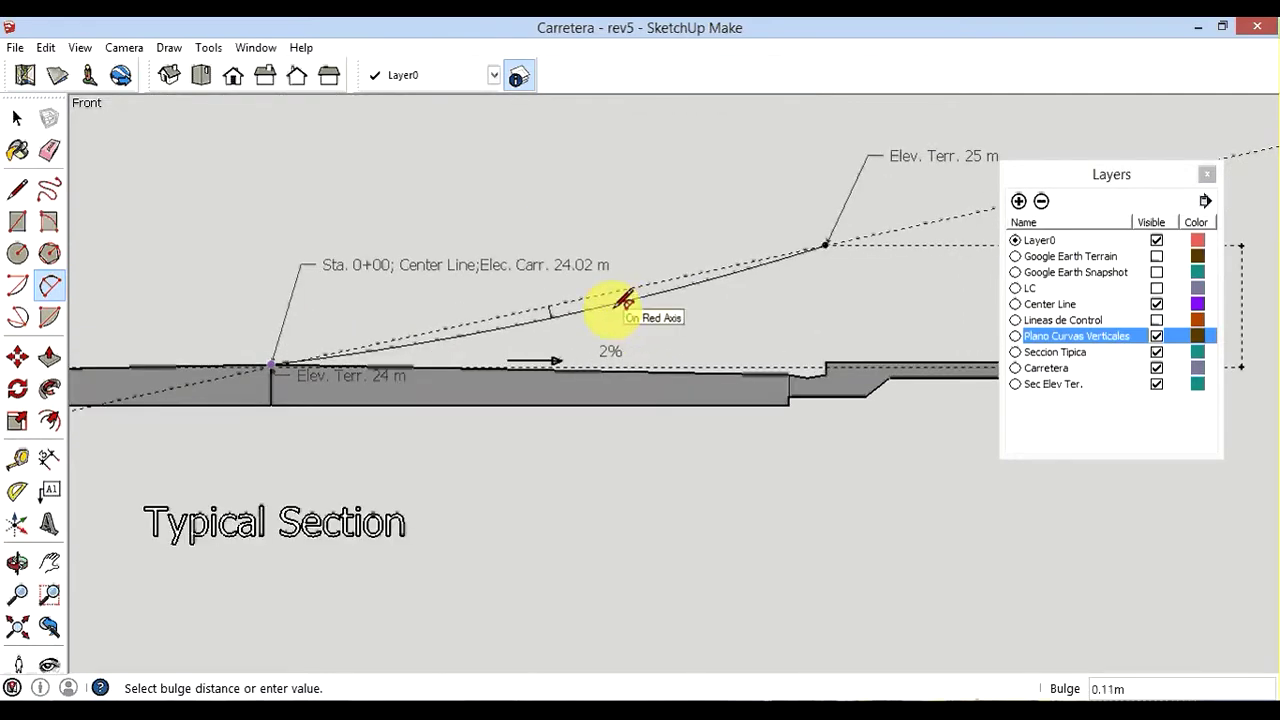
click(620, 304)
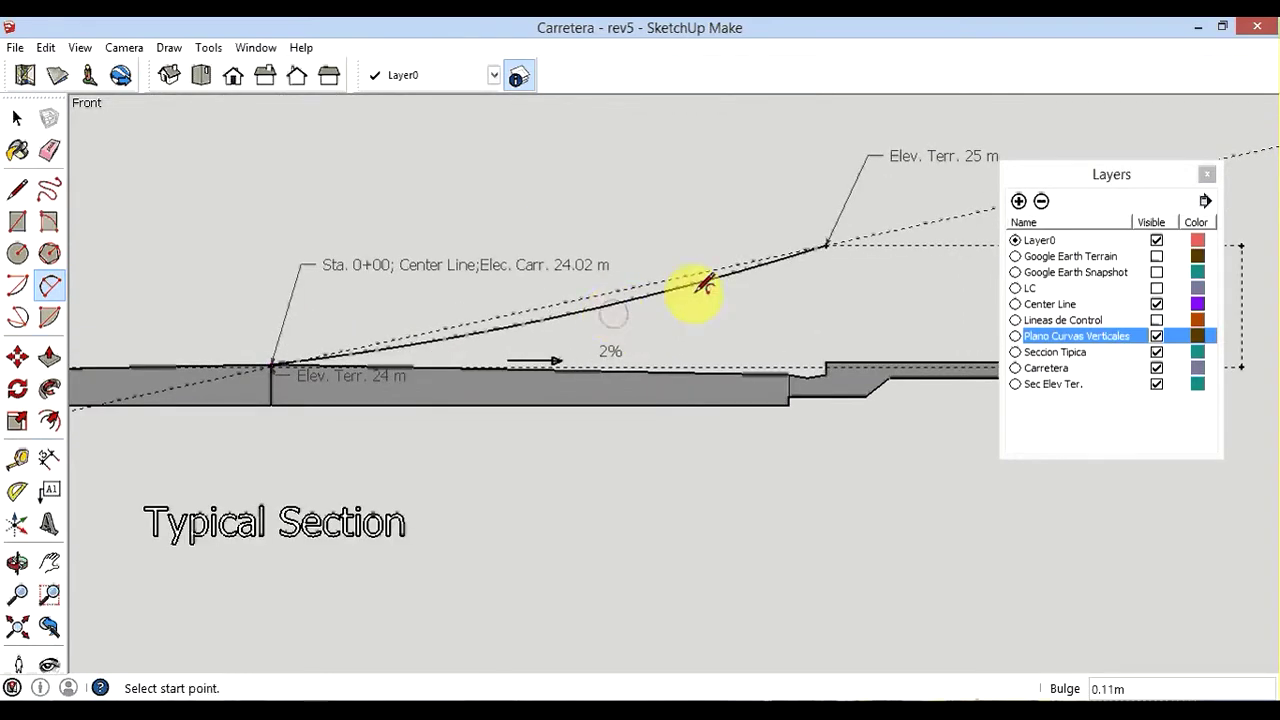
scroll(680, 282, down, 1)
scroll(662, 276, down, 1)
scroll(620, 278, down, 1)
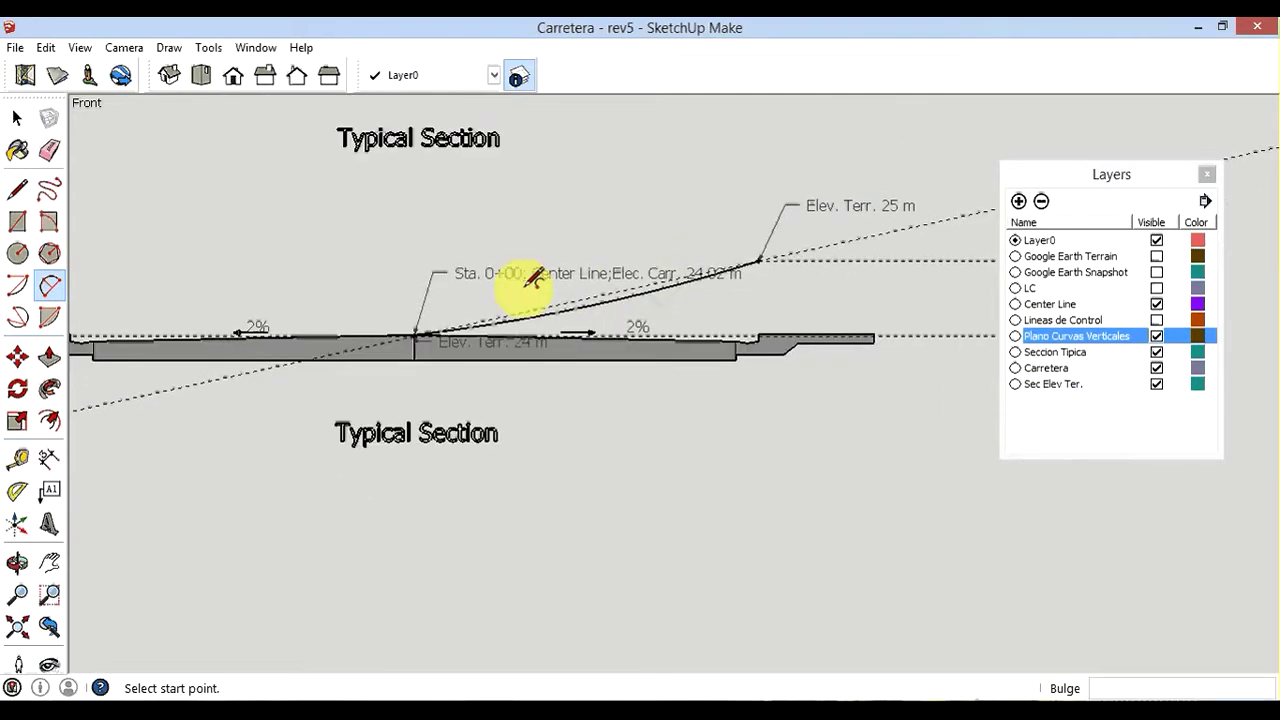
scroll(528, 277, down, 2)
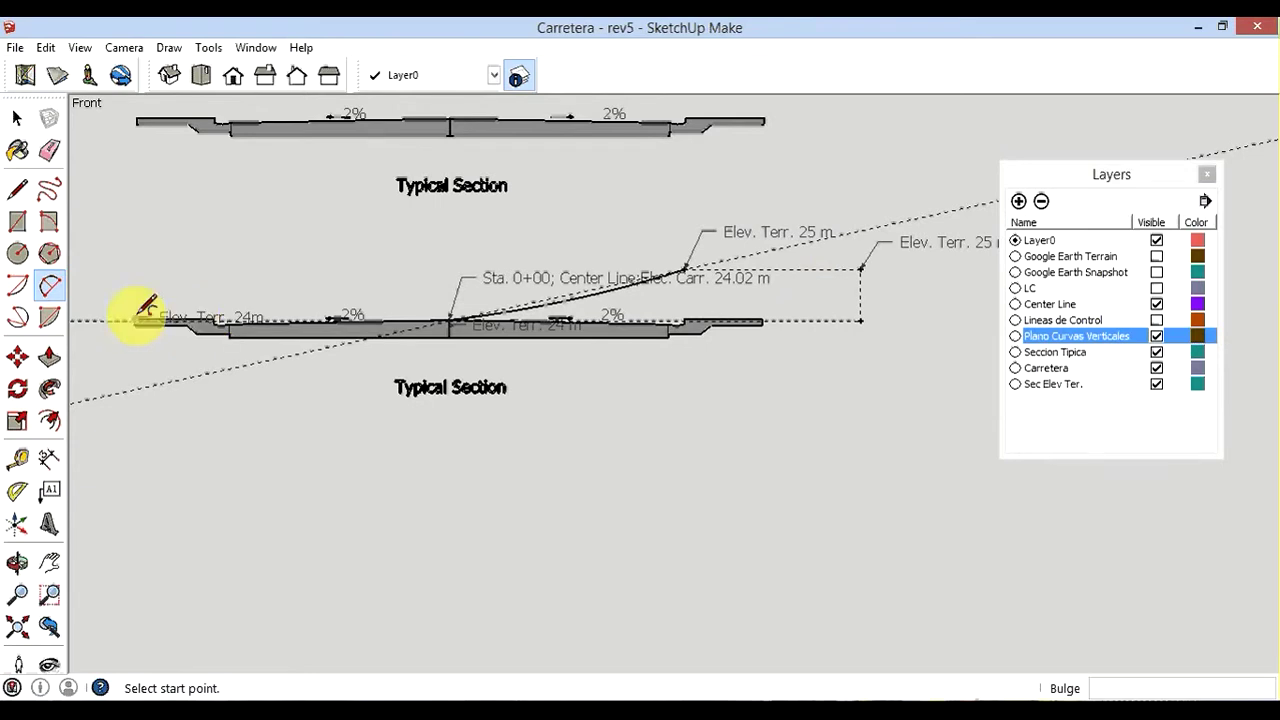
Draw level, vertical and return edges from the slope's top to the road shoulder's outer end
click(17, 188)
click(684, 269)
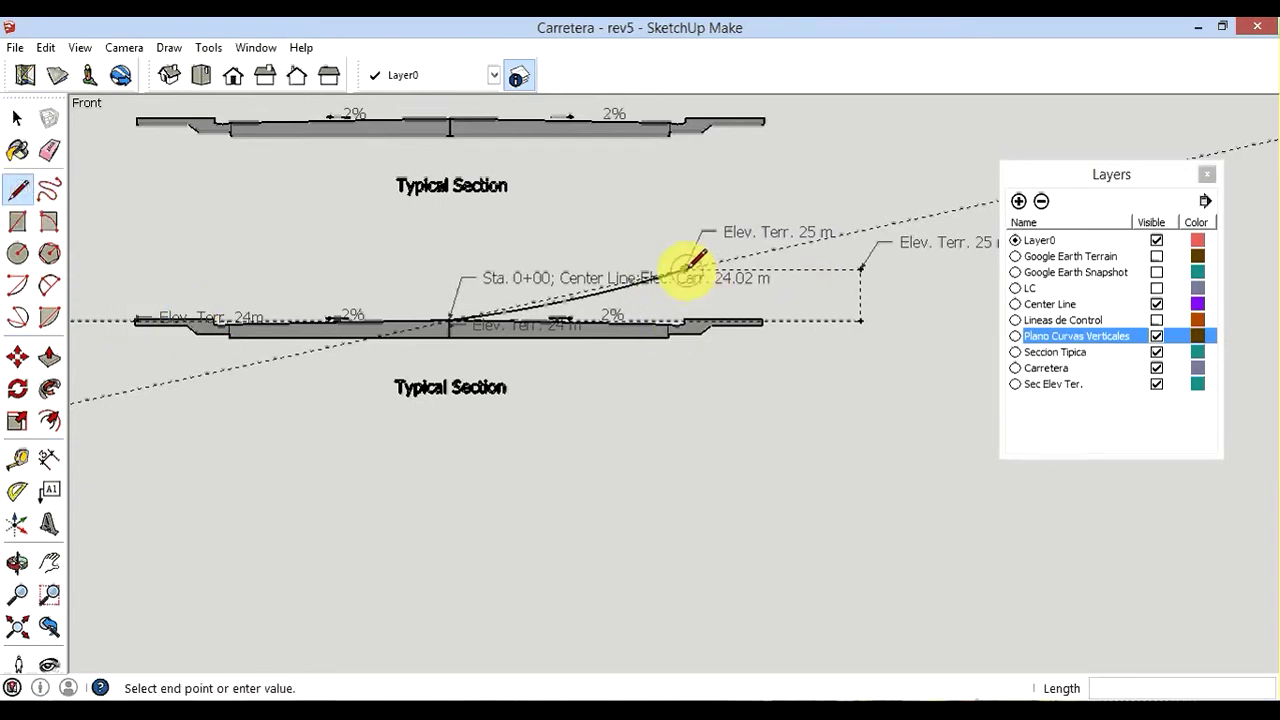
click(860, 269)
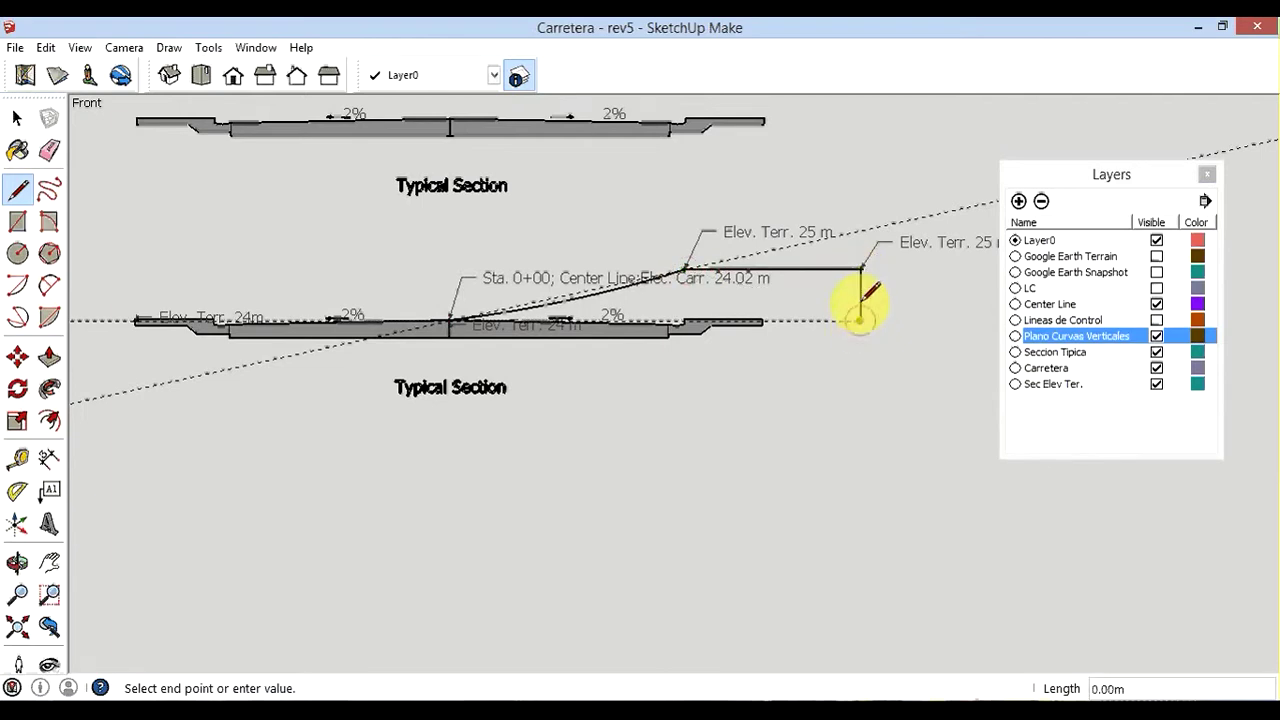
click(860, 320)
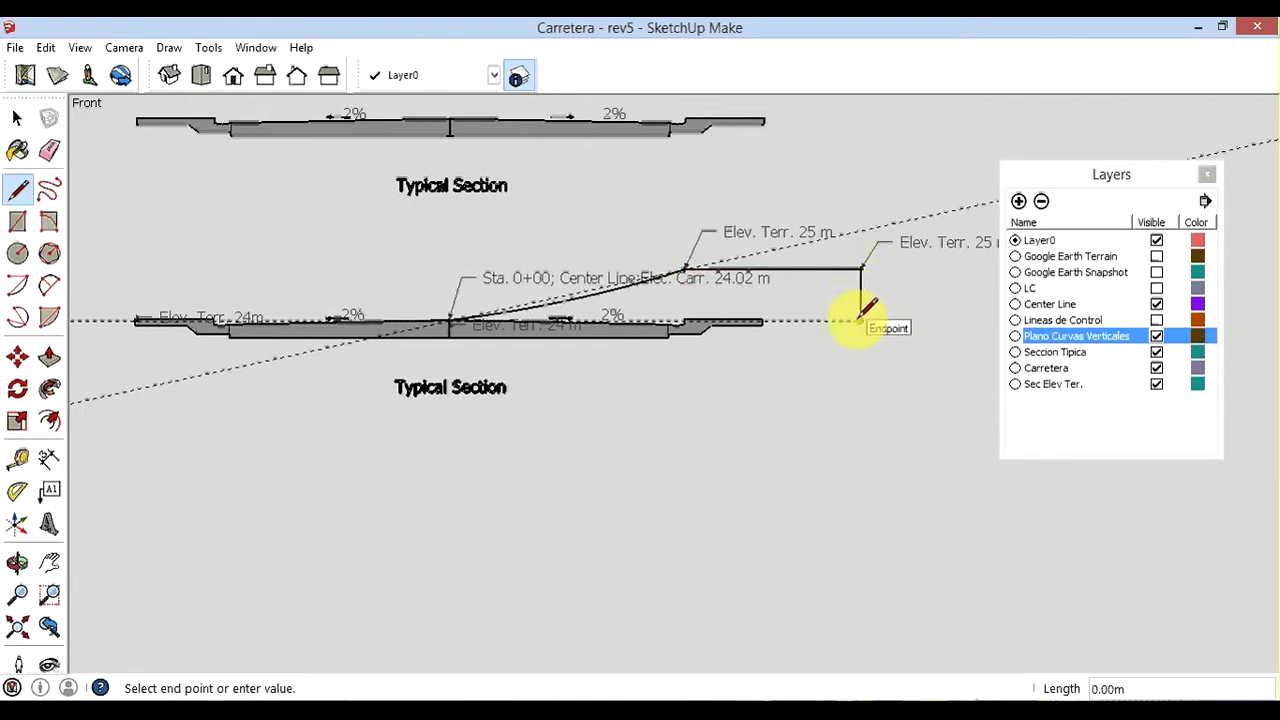
scroll(740, 305, down, 2)
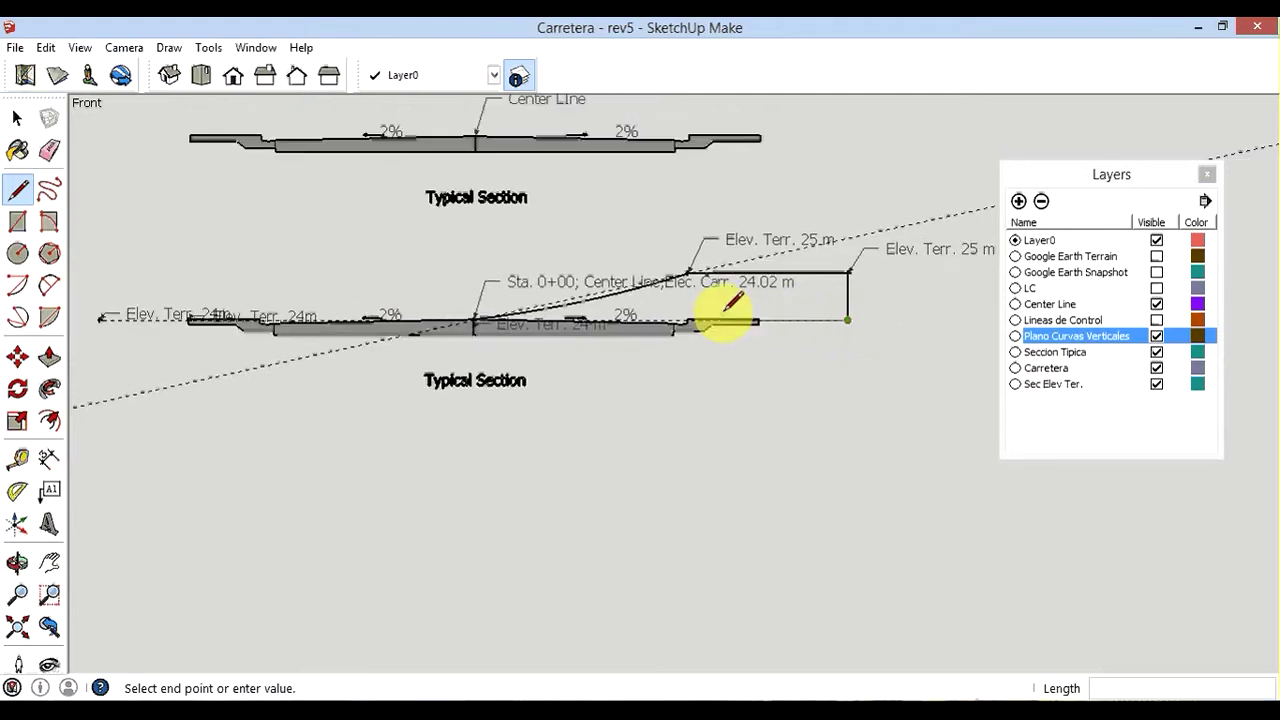
scroll(675, 295, up, 1)
scroll(660, 305, up, 1)
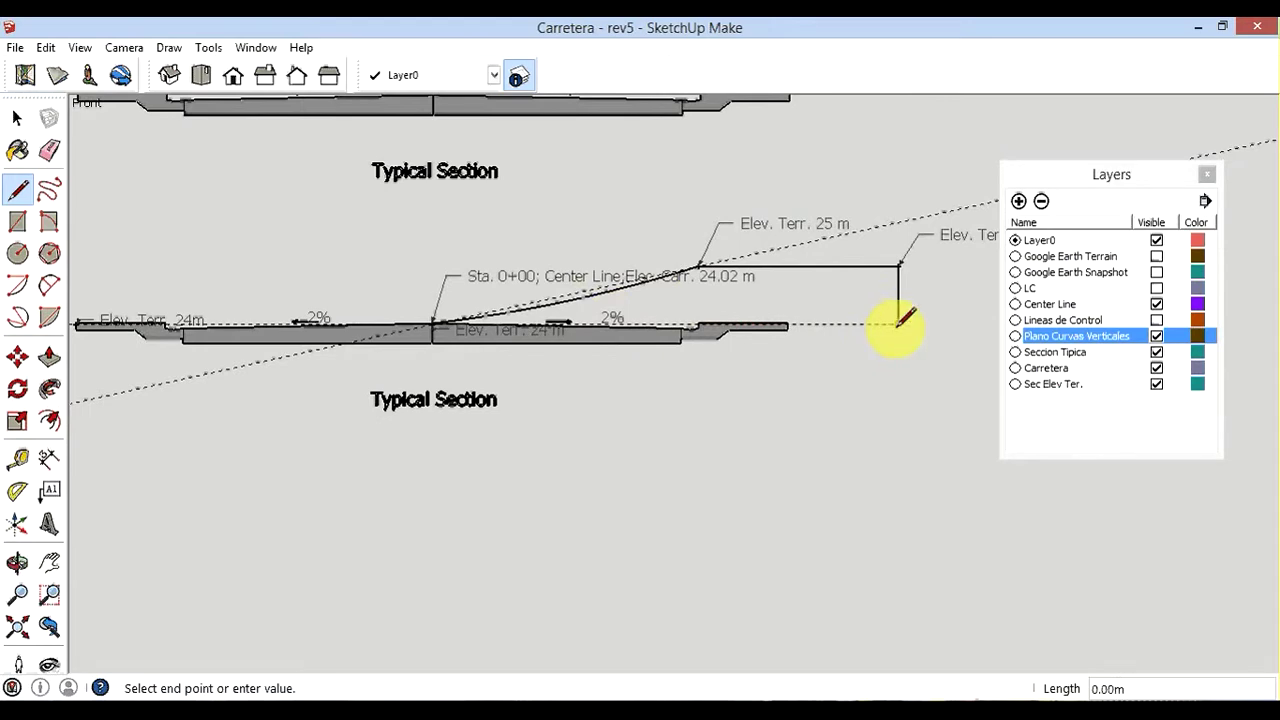
click(789, 325)
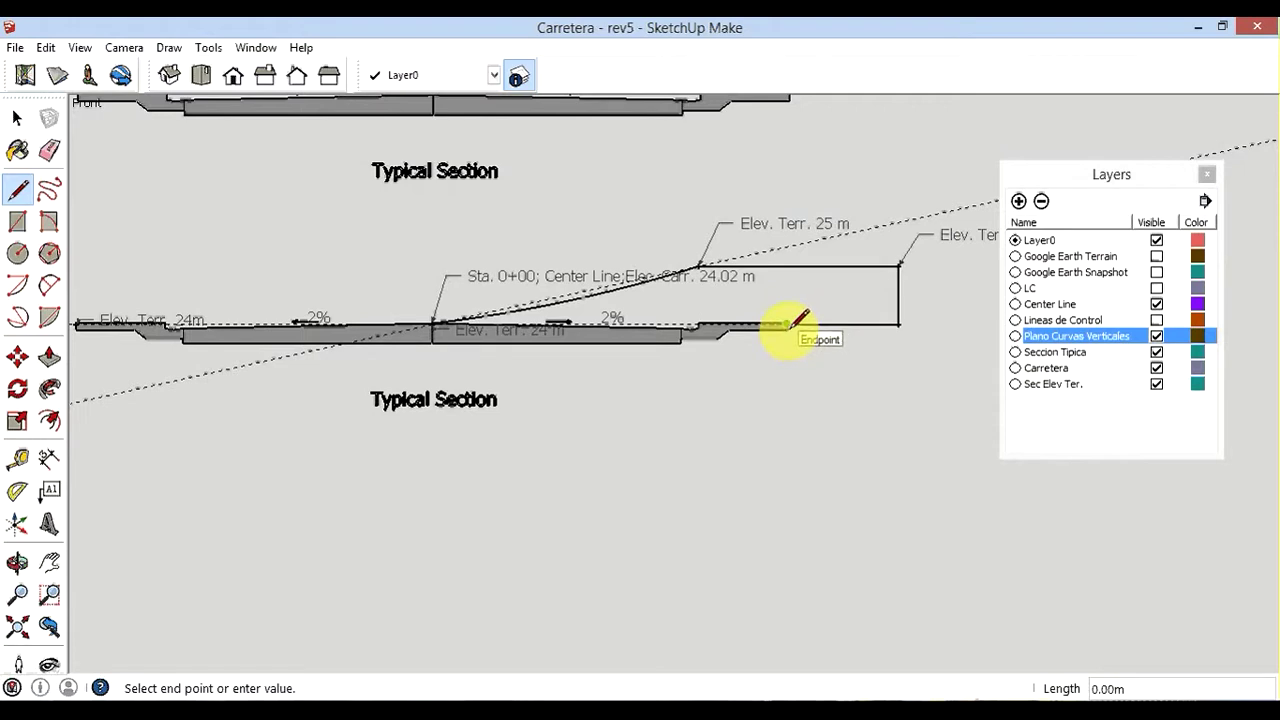
scroll(789, 325, up, 3)
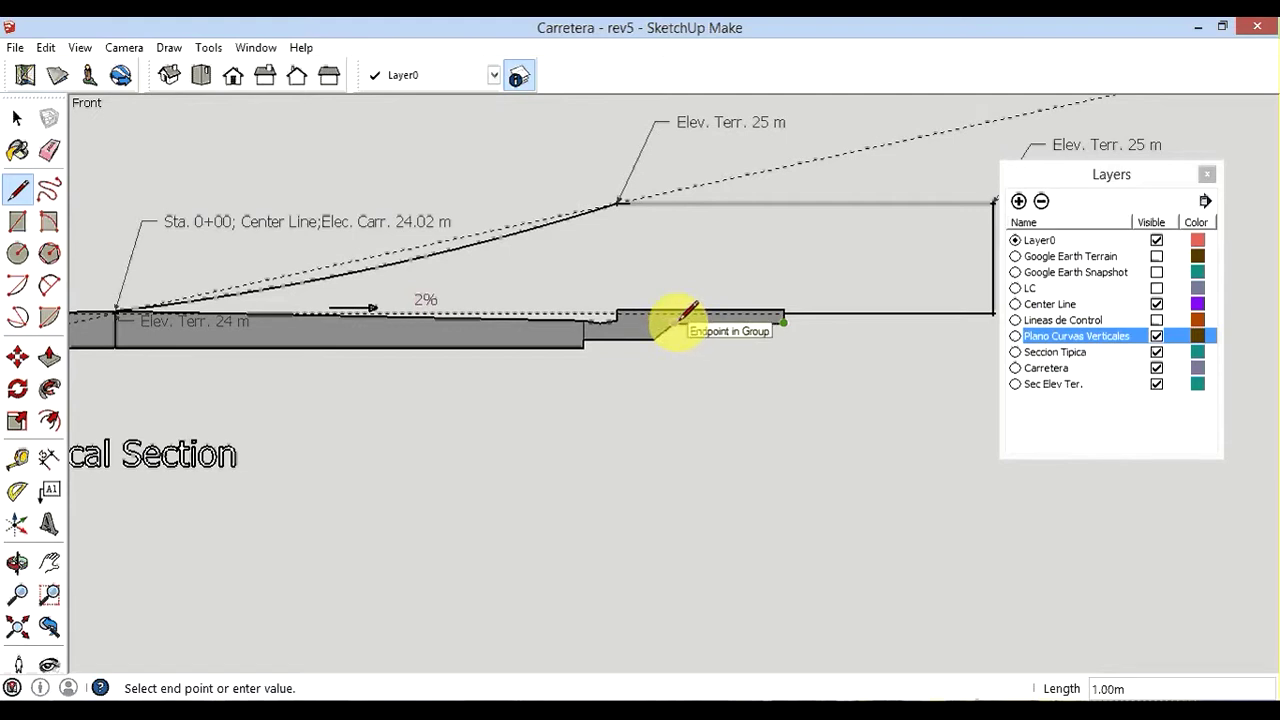
click(680, 321)
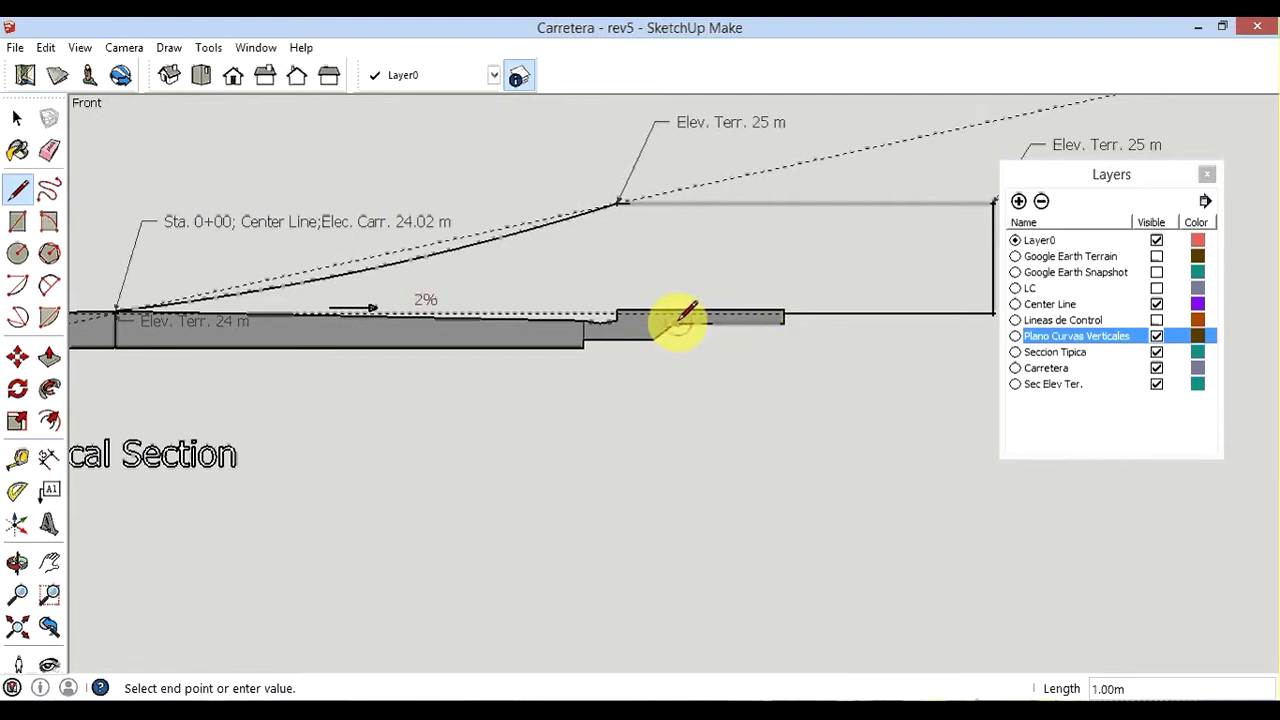
Add edges along the road edge and up from the section's corner, closing the cut-area face
click(652, 340)
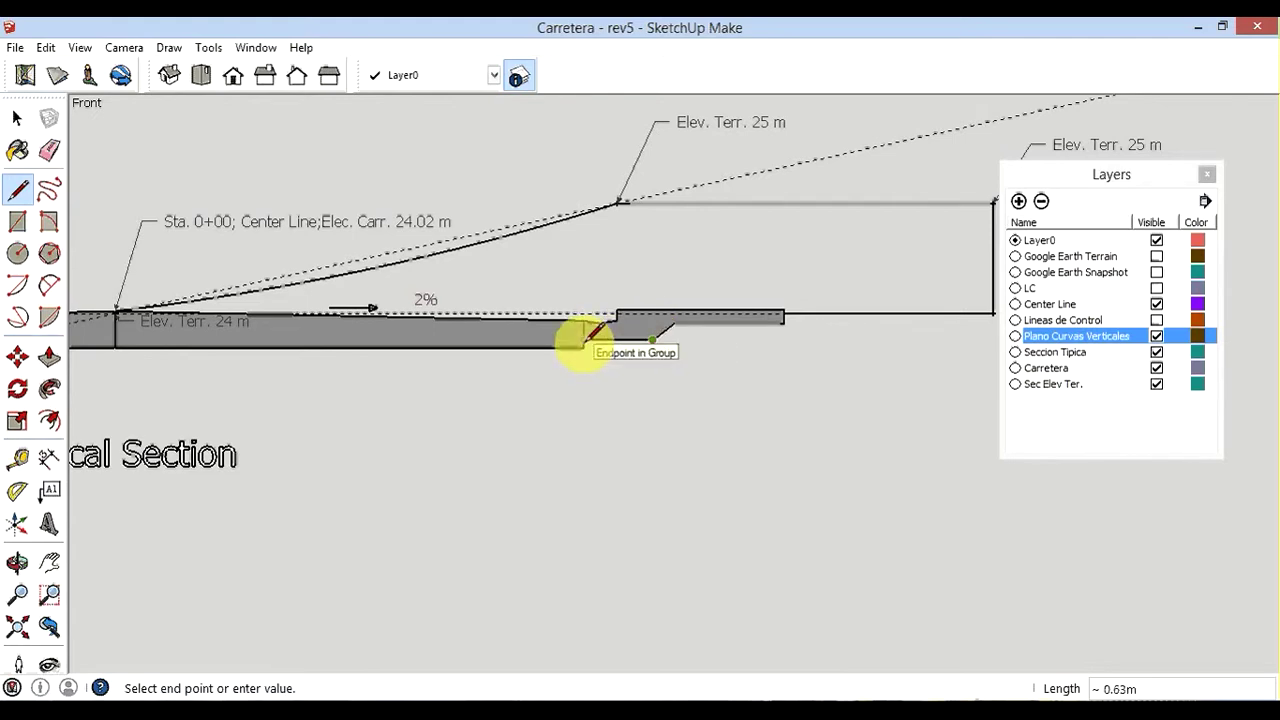
click(585, 340)
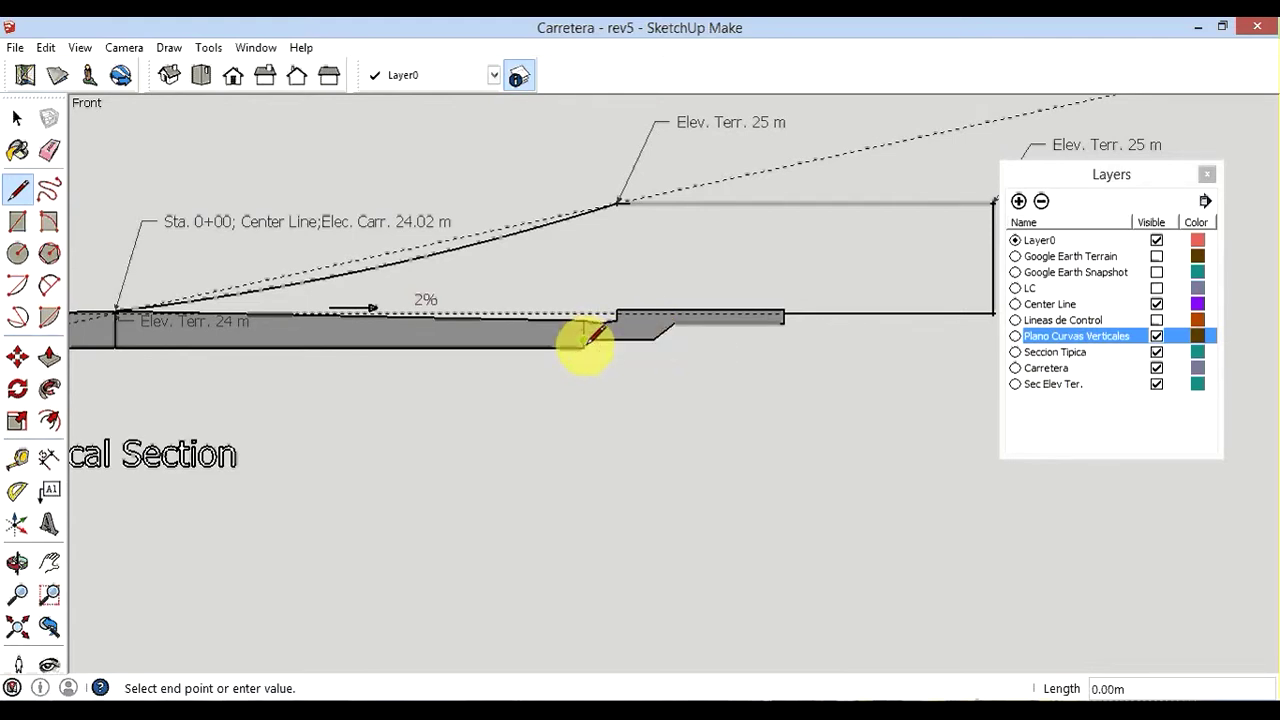
scroll(587, 340, up, 2)
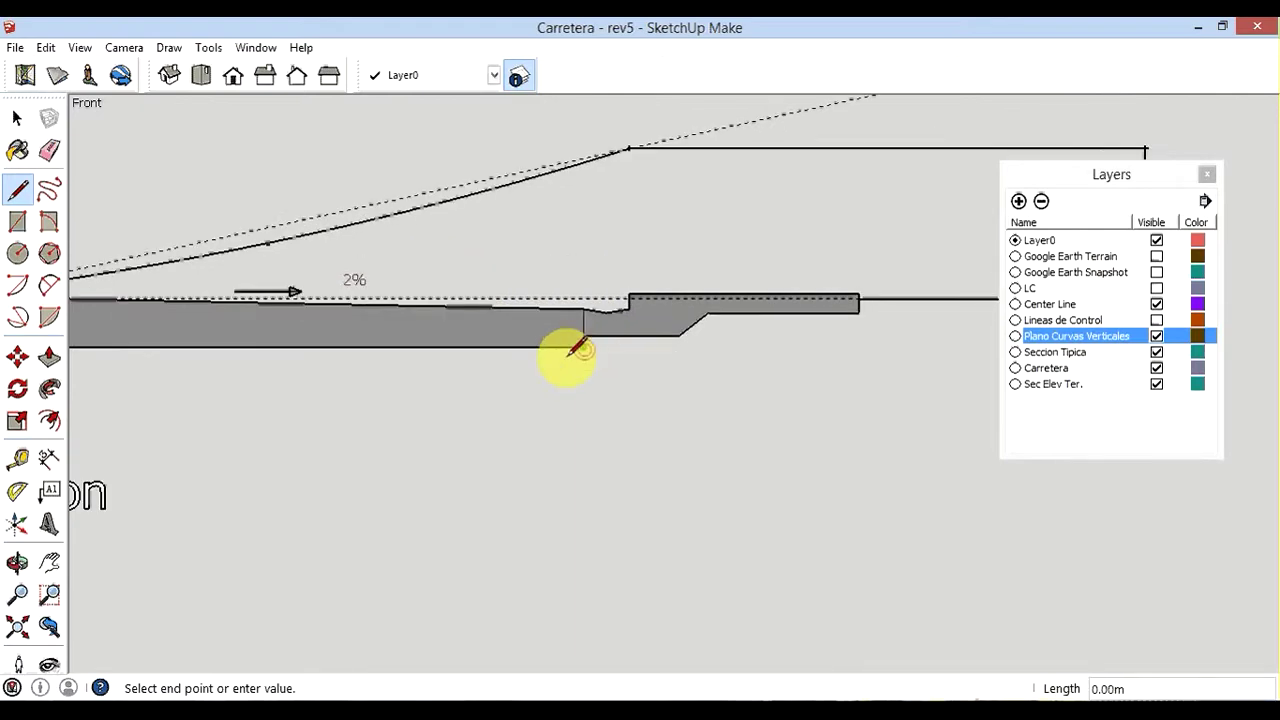
scroll(580, 352, down, 3)
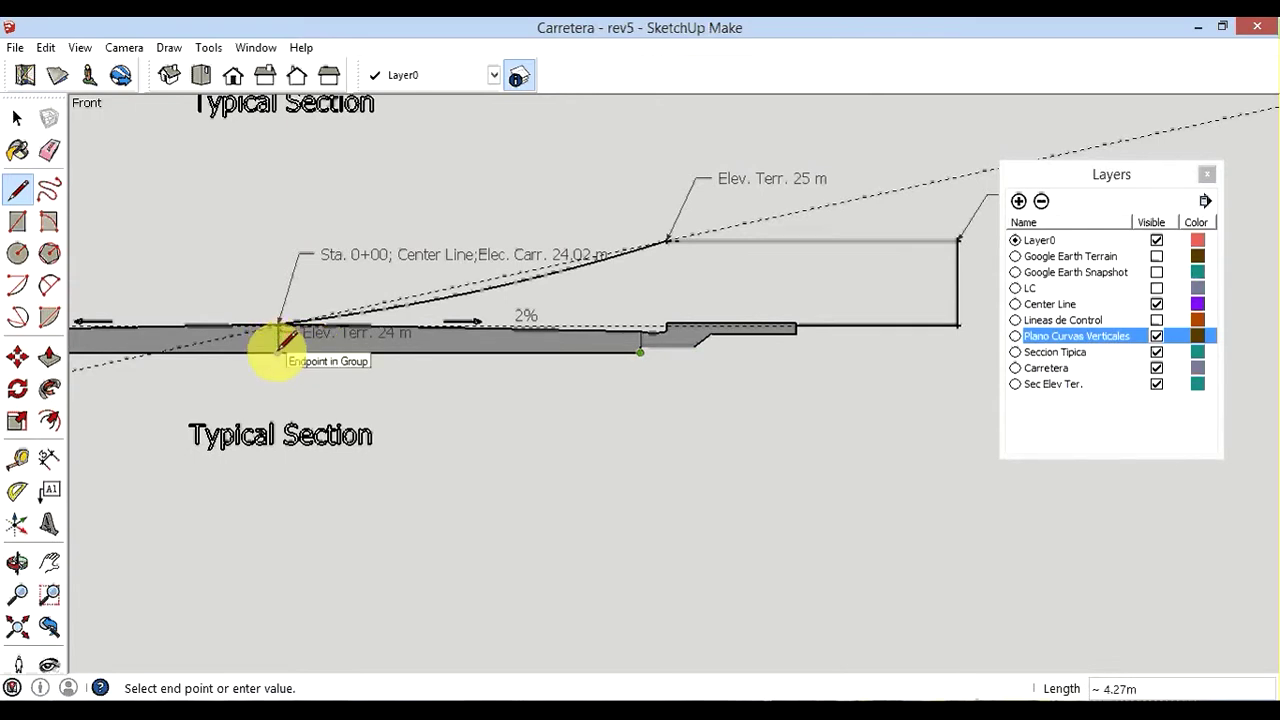
click(279, 349)
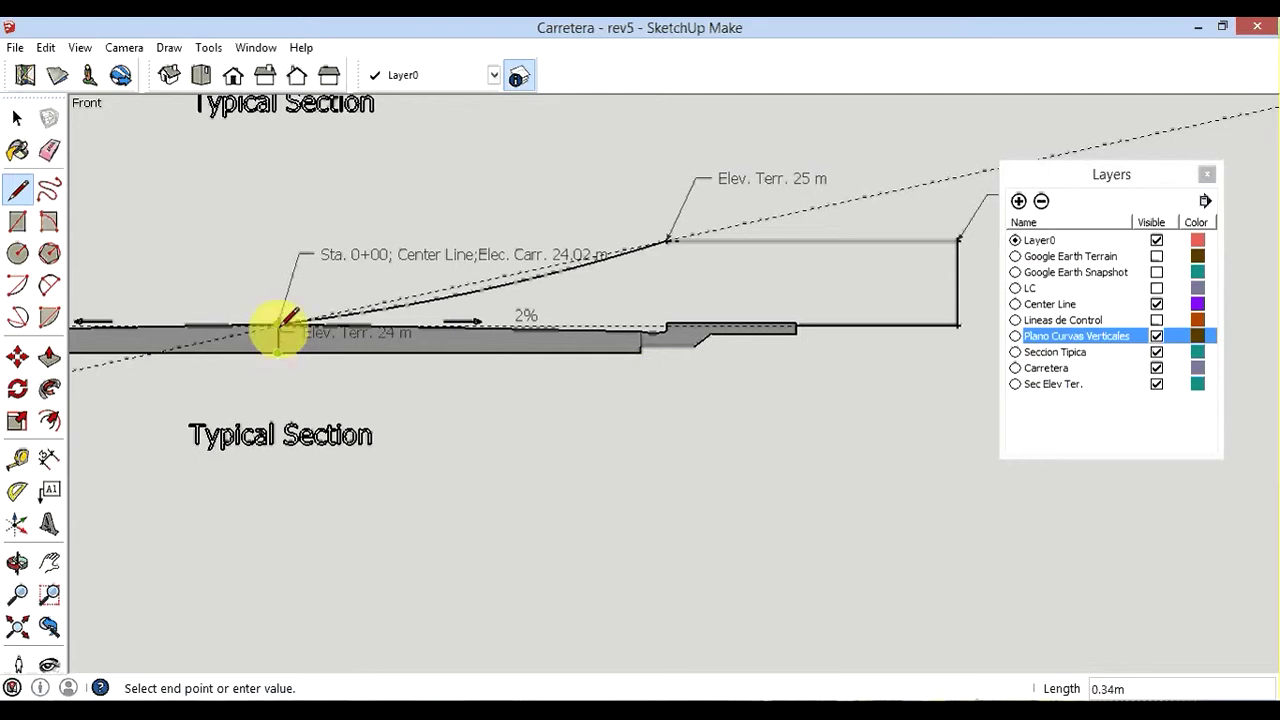
click(281, 326)
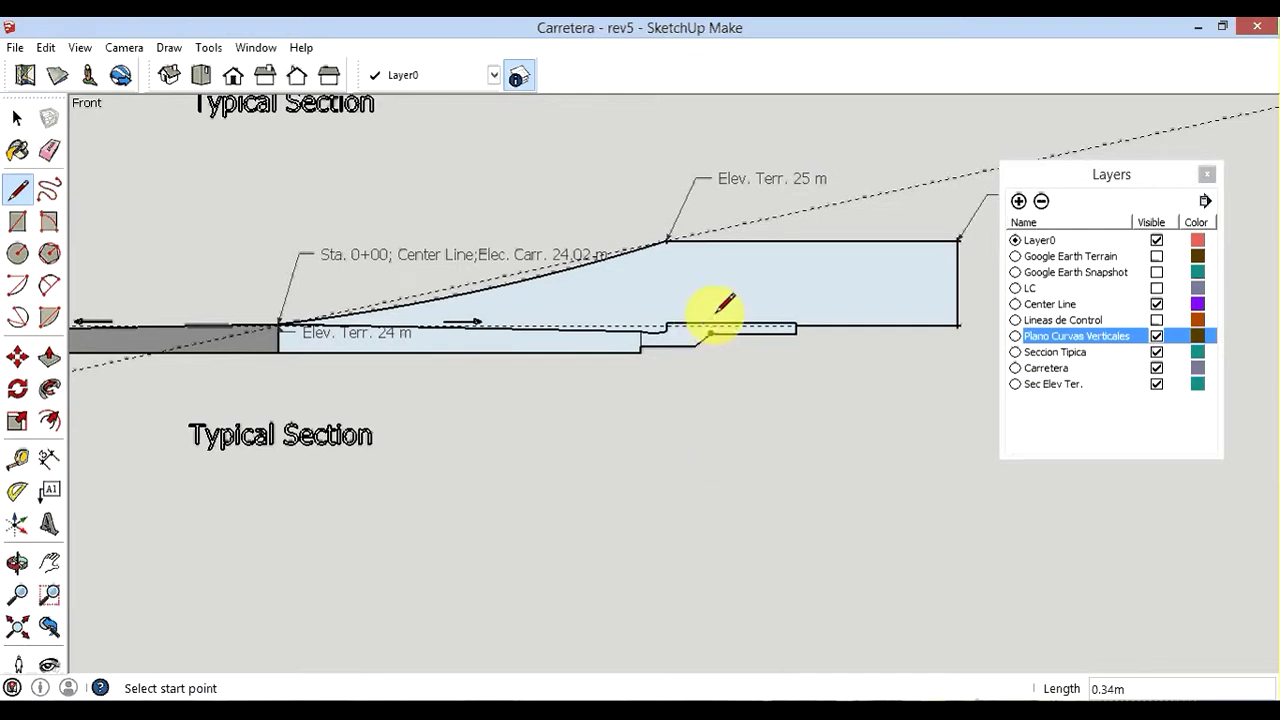
Check the area of the selected light-blue cut face: it is 7.06 m²
key(space)
right_click(666, 306)
mouse_move(703, 404)
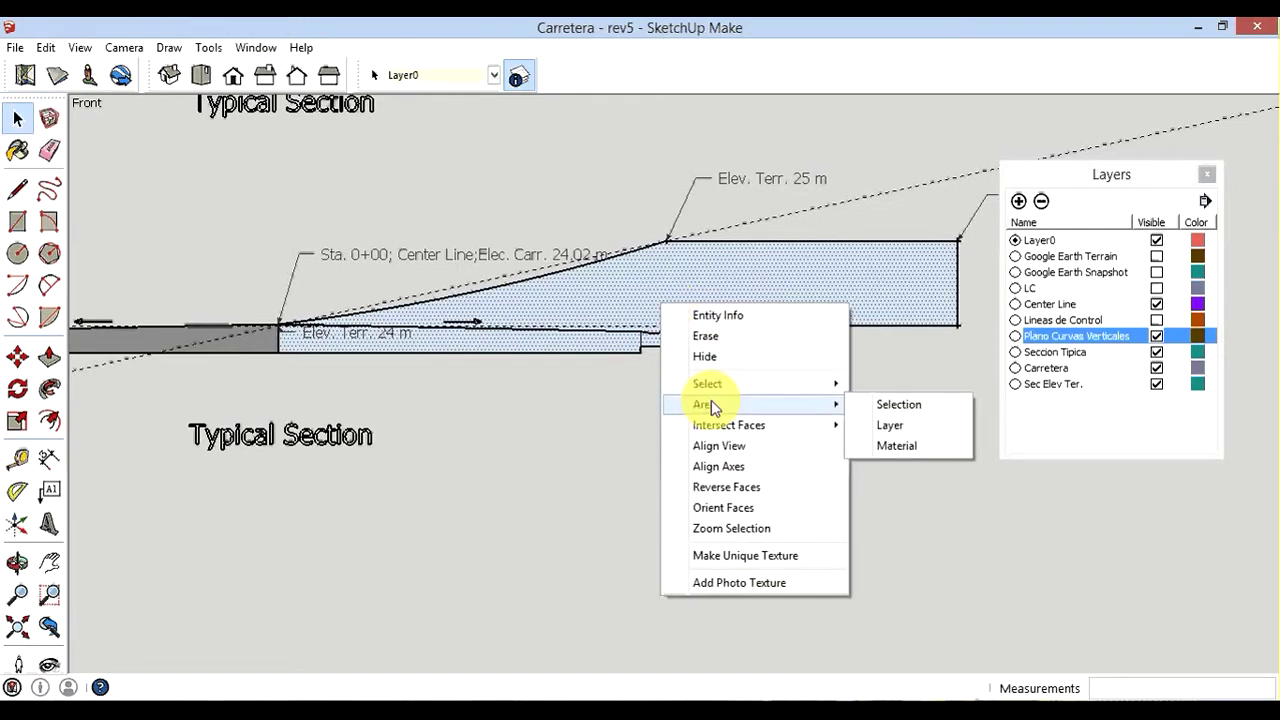
click(890, 406)
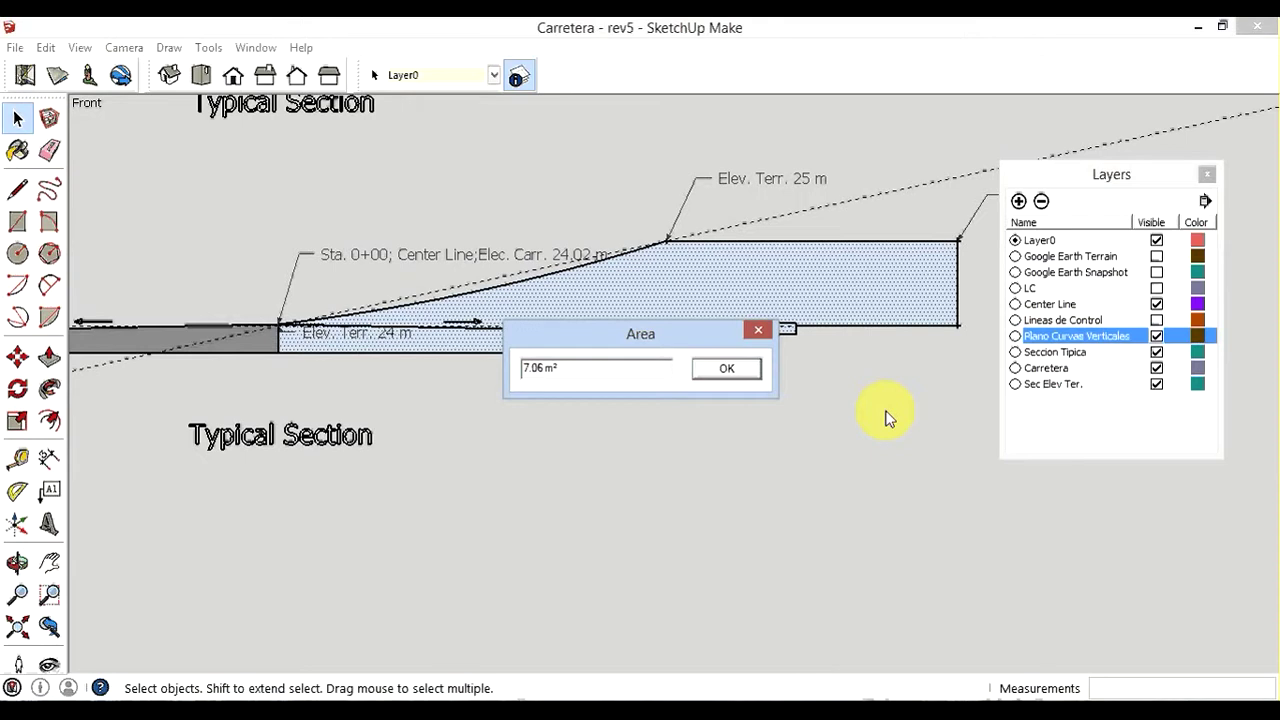
key(Return)
key(t)
click(425, 420)
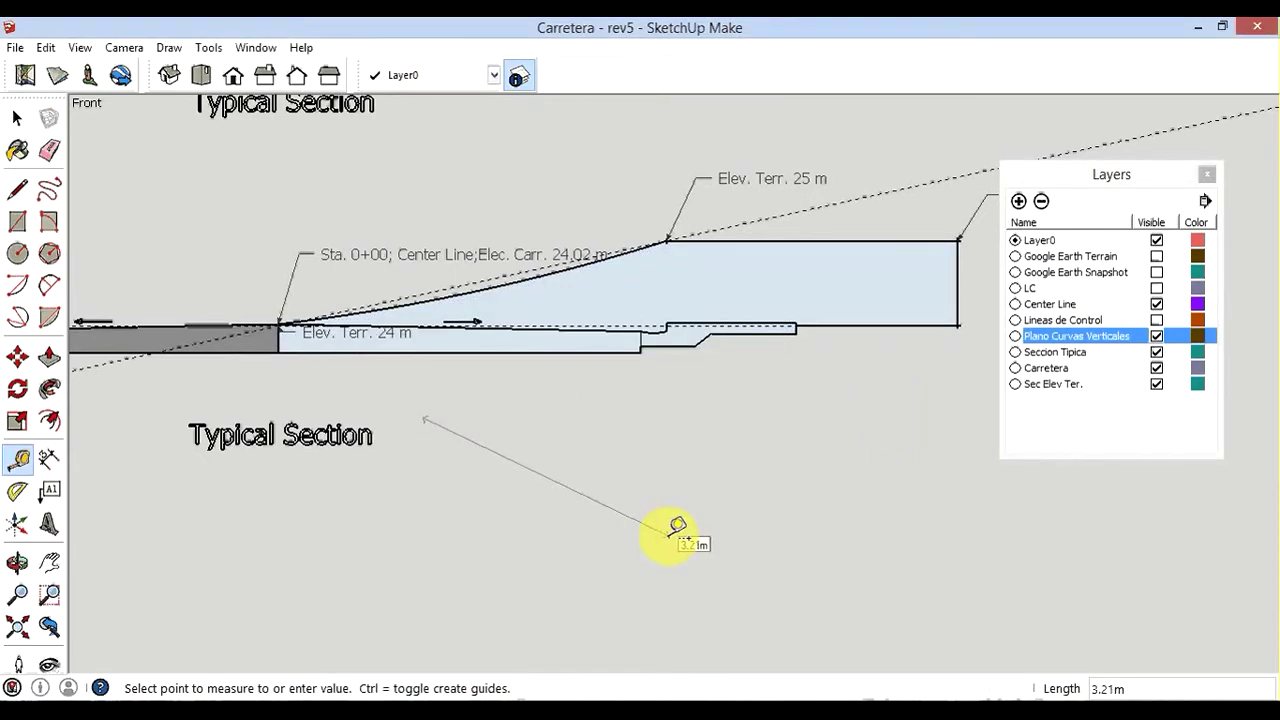
Measure the cut section's base width from its lower left corner to the right edge: 8.00 m
click(624, 428)
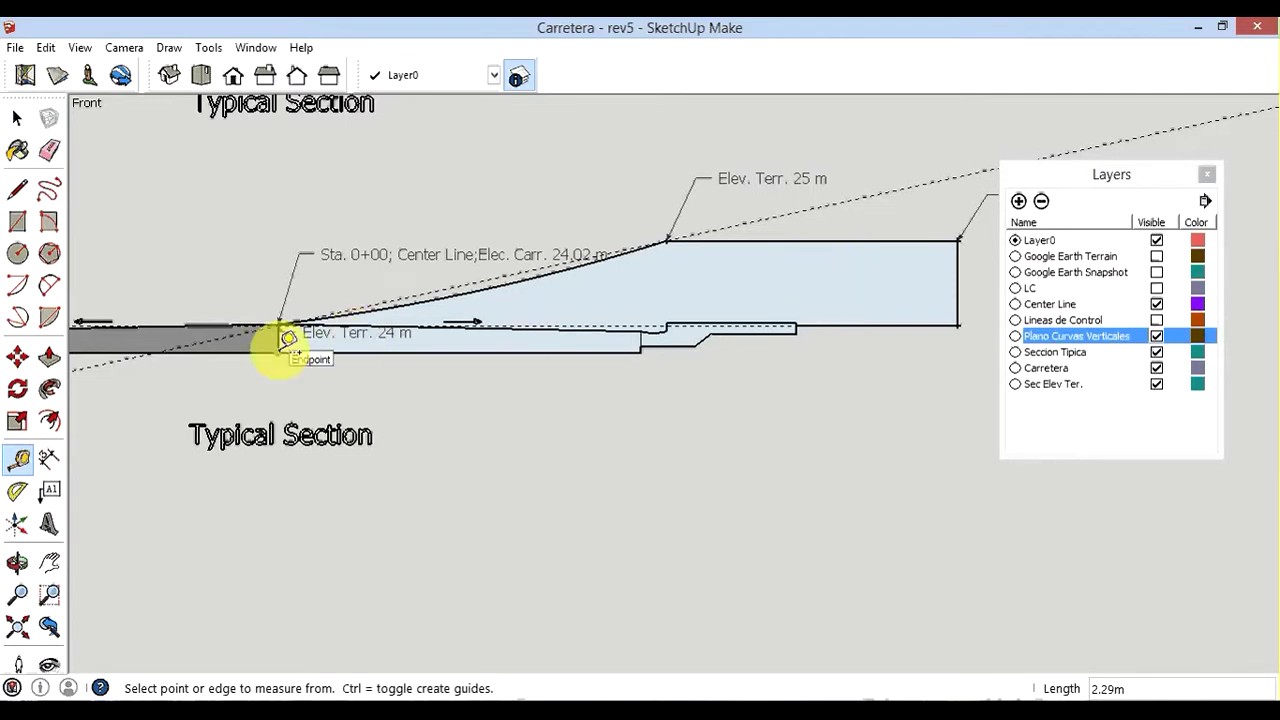
click(278, 352)
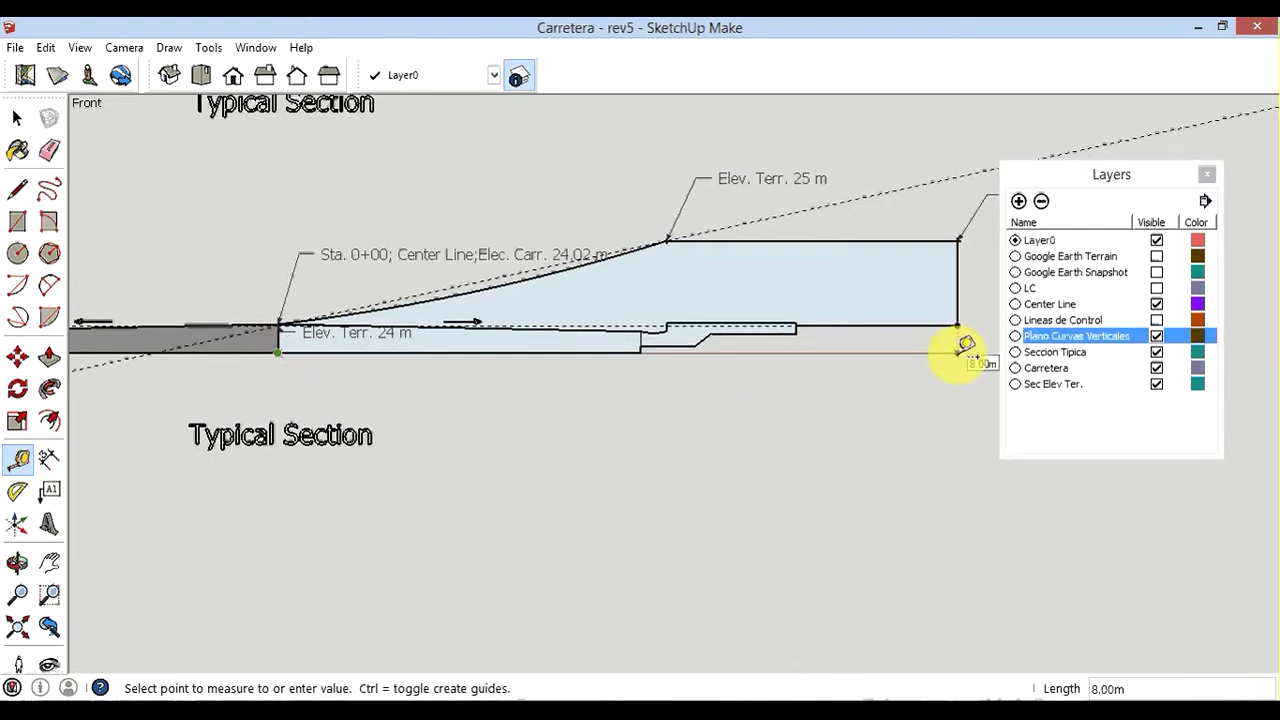
click(962, 351)
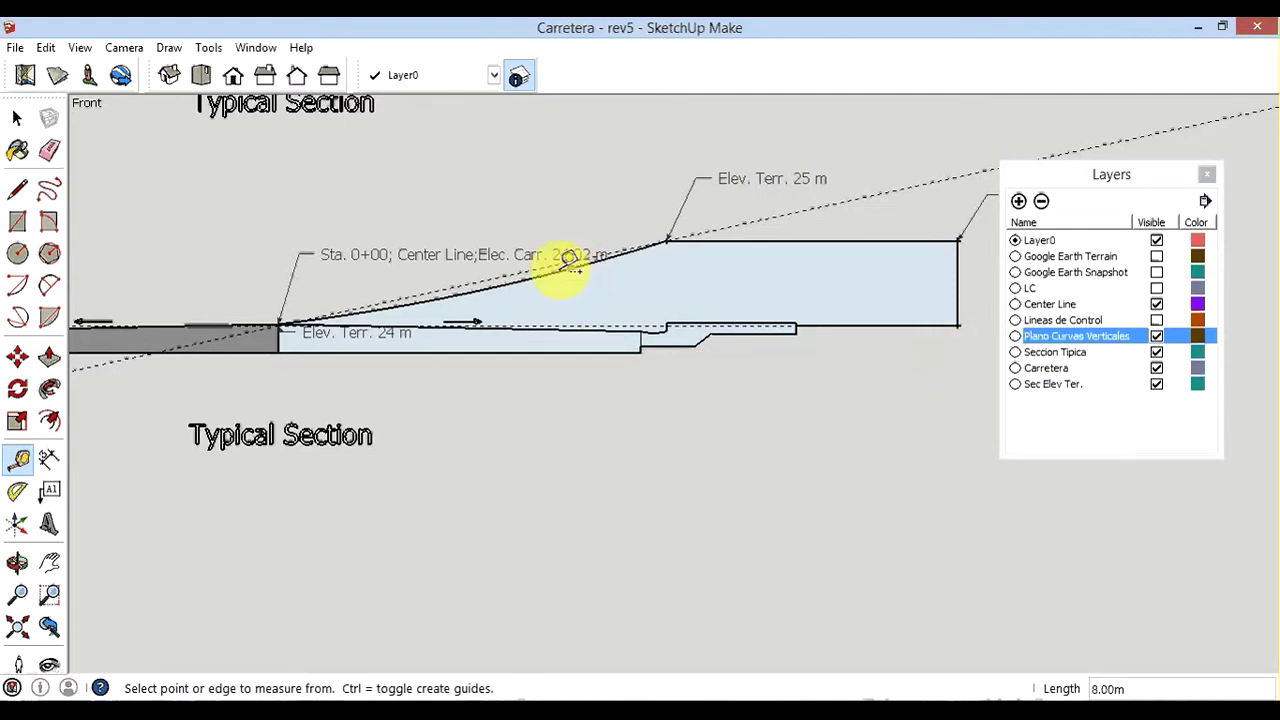
Measure the vertical depth from the curved slope down to the base, about 0.99 m
click(566, 260)
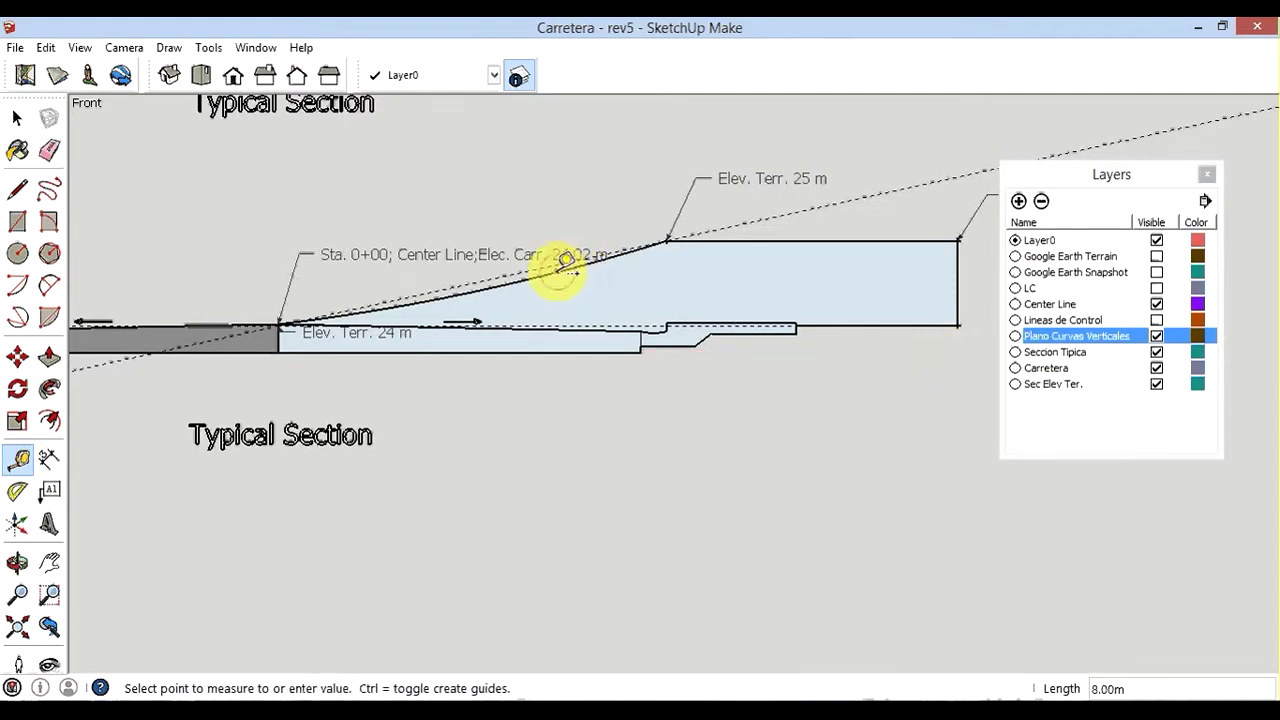
click(565, 326)
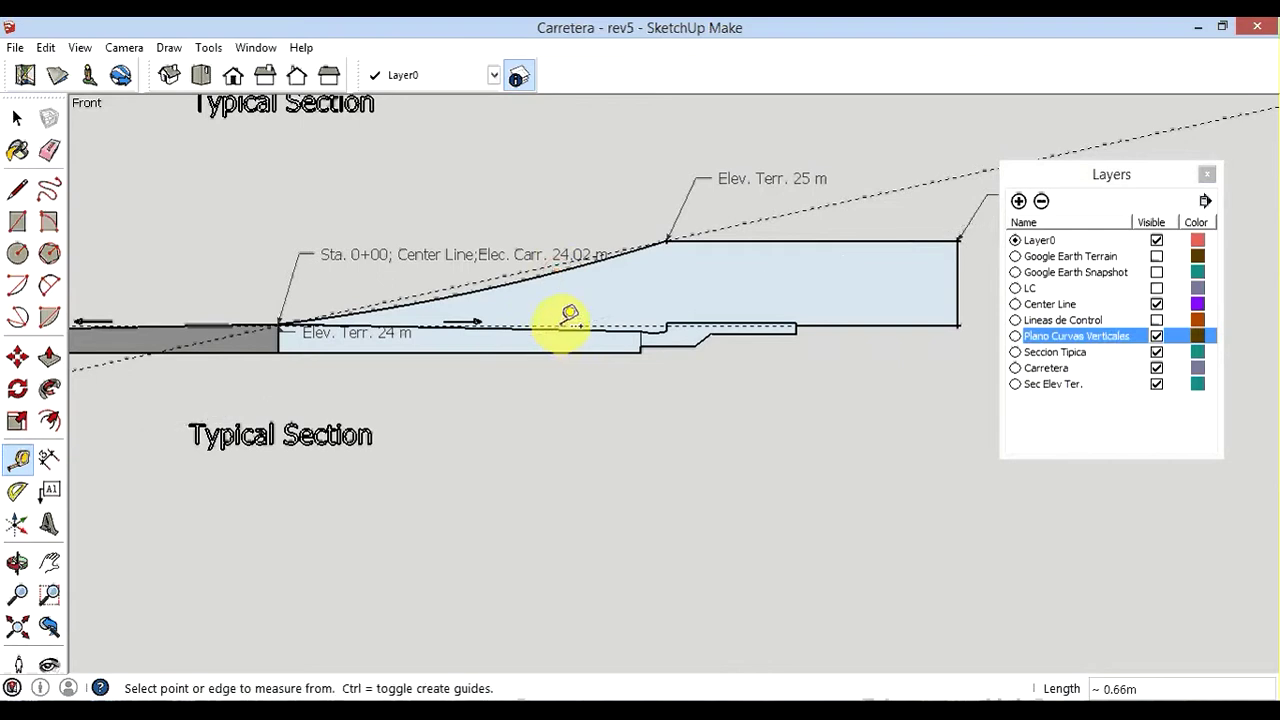
click(578, 262)
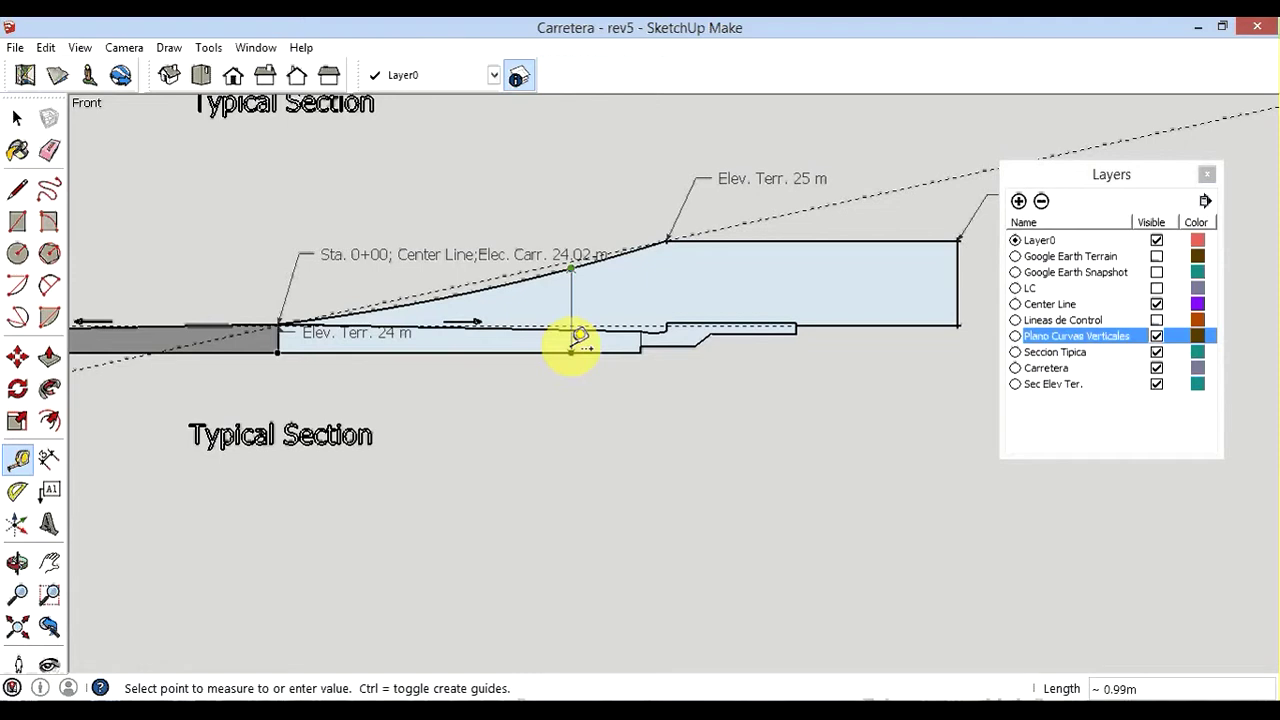
click(571, 349)
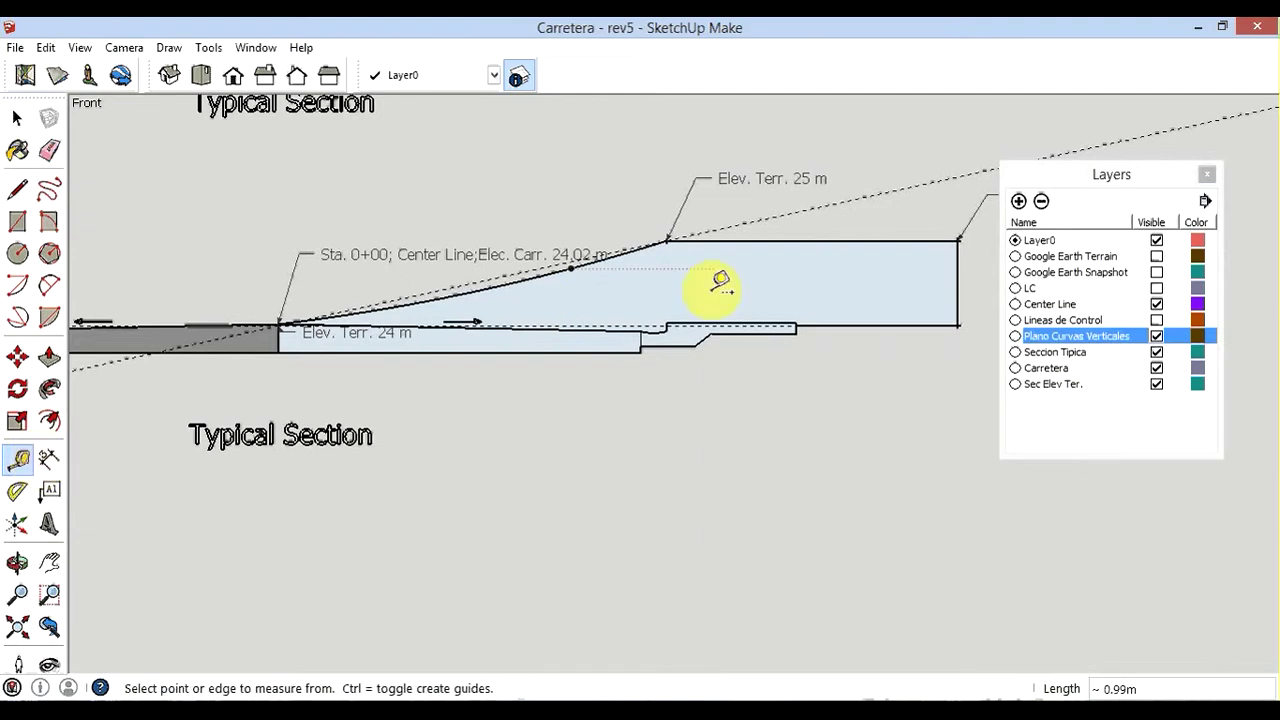
click(17, 118)
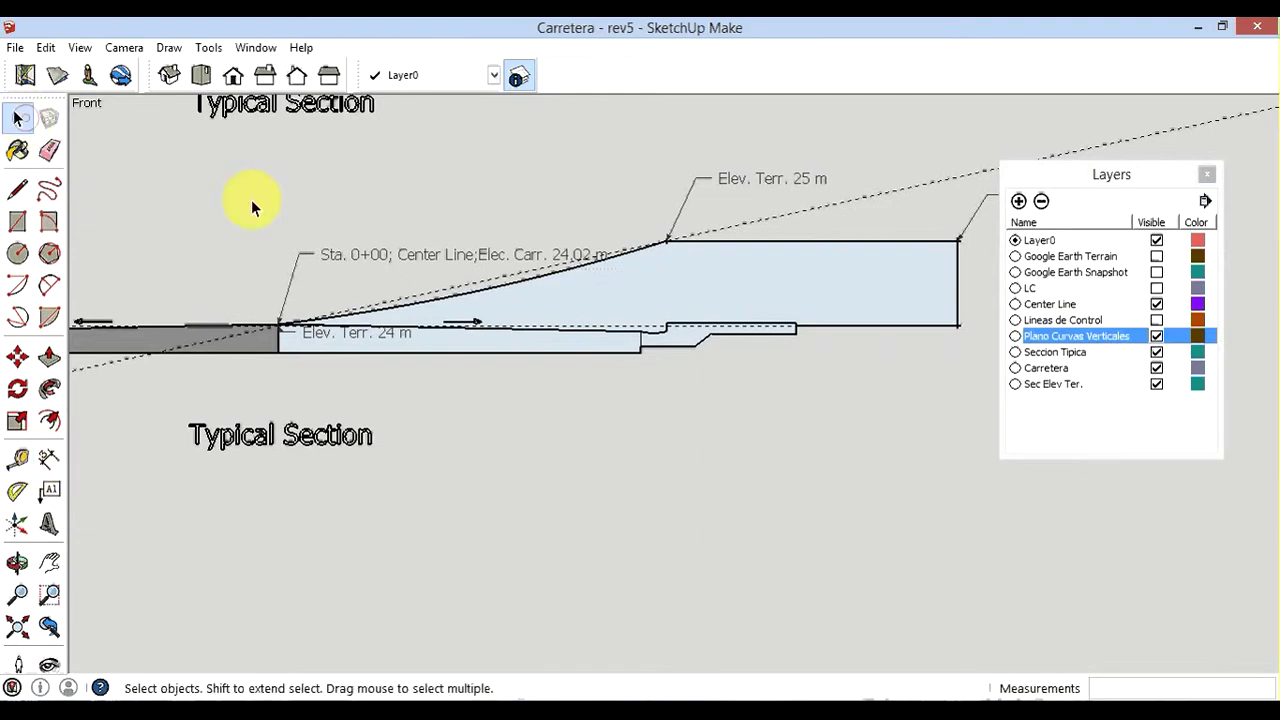
right_click(680, 292)
mouse_move(735, 392)
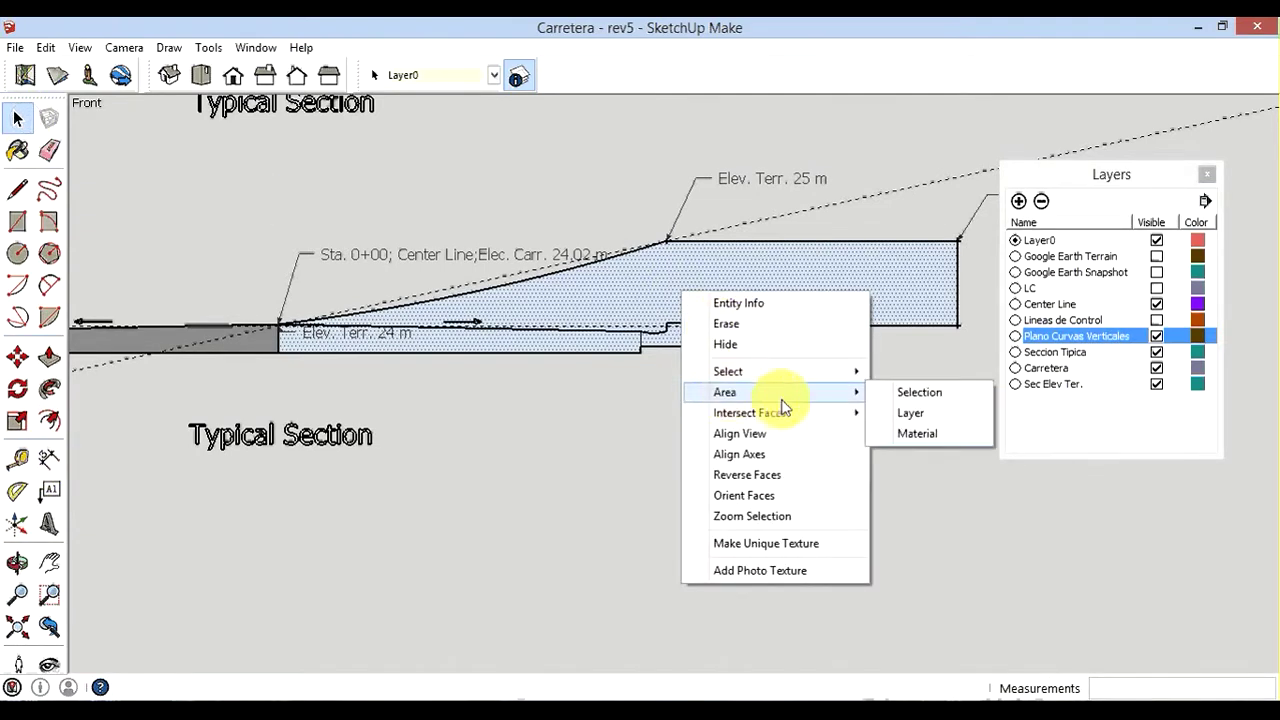
click(923, 395)
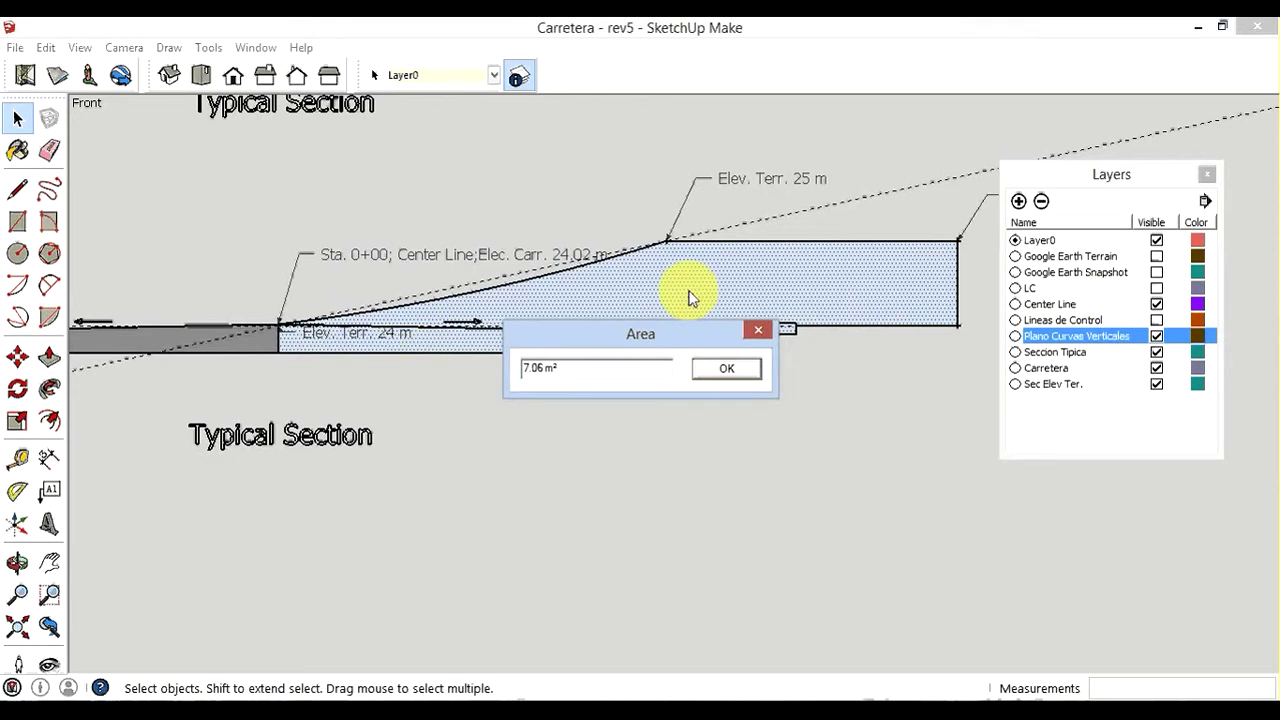
drag(600, 343, 597, 408)
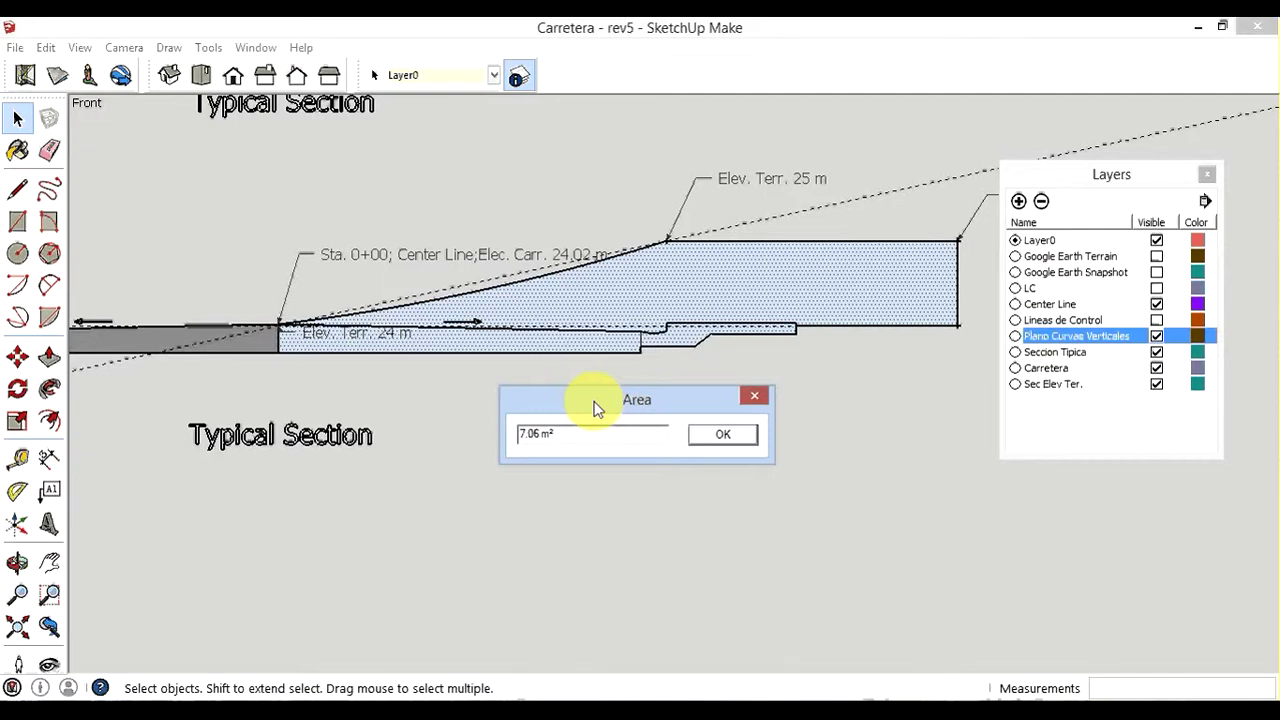
click(717, 438)
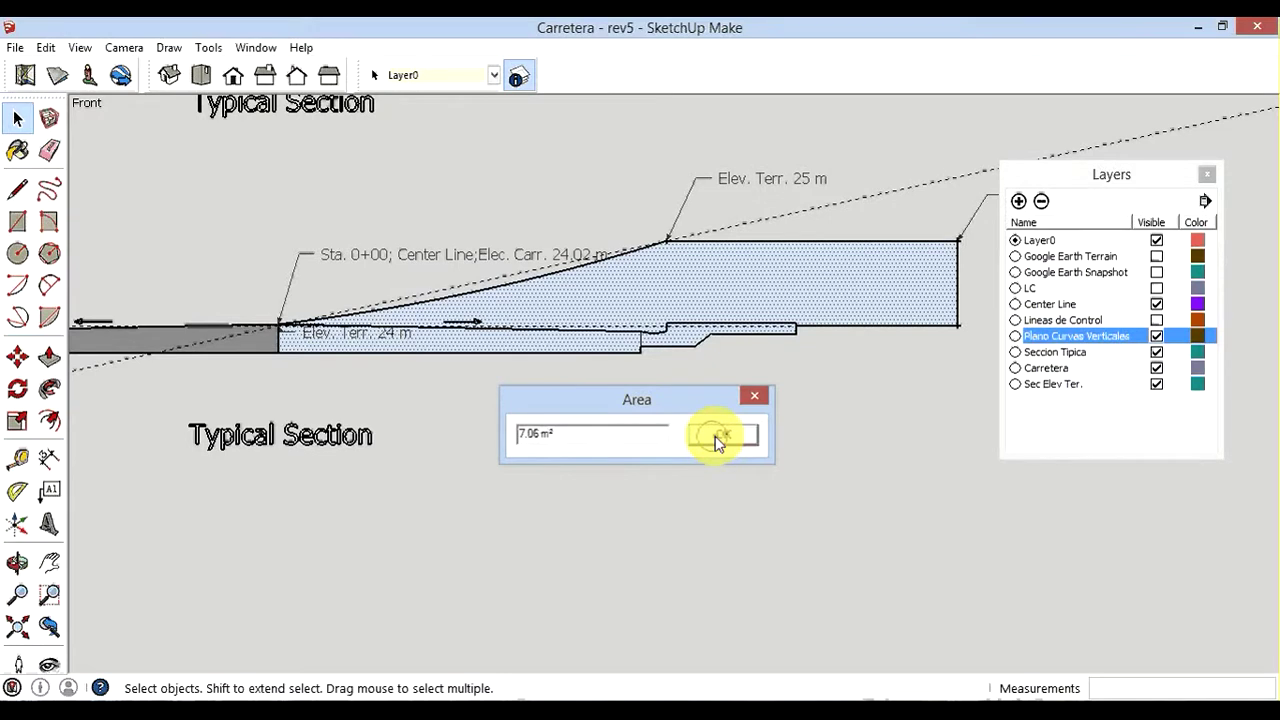
click(723, 393)
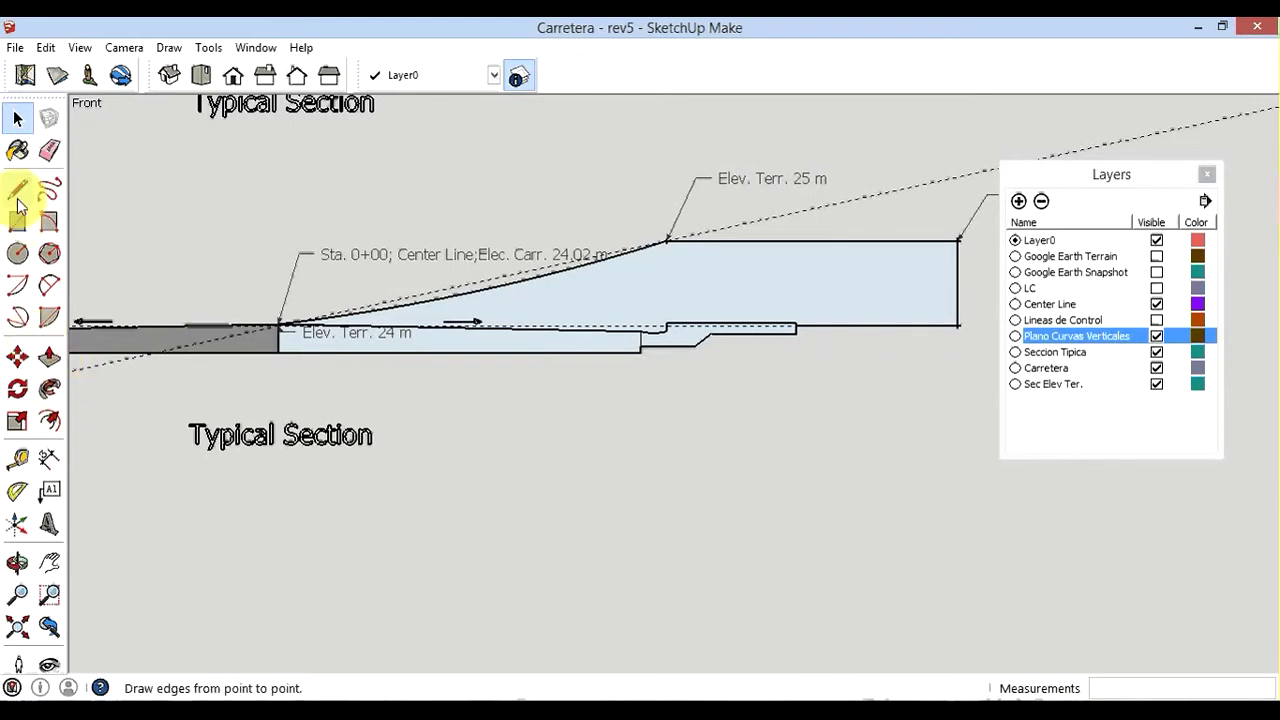
Attach a leader label reading 7.06 m² to the light-blue cut face
click(45, 495)
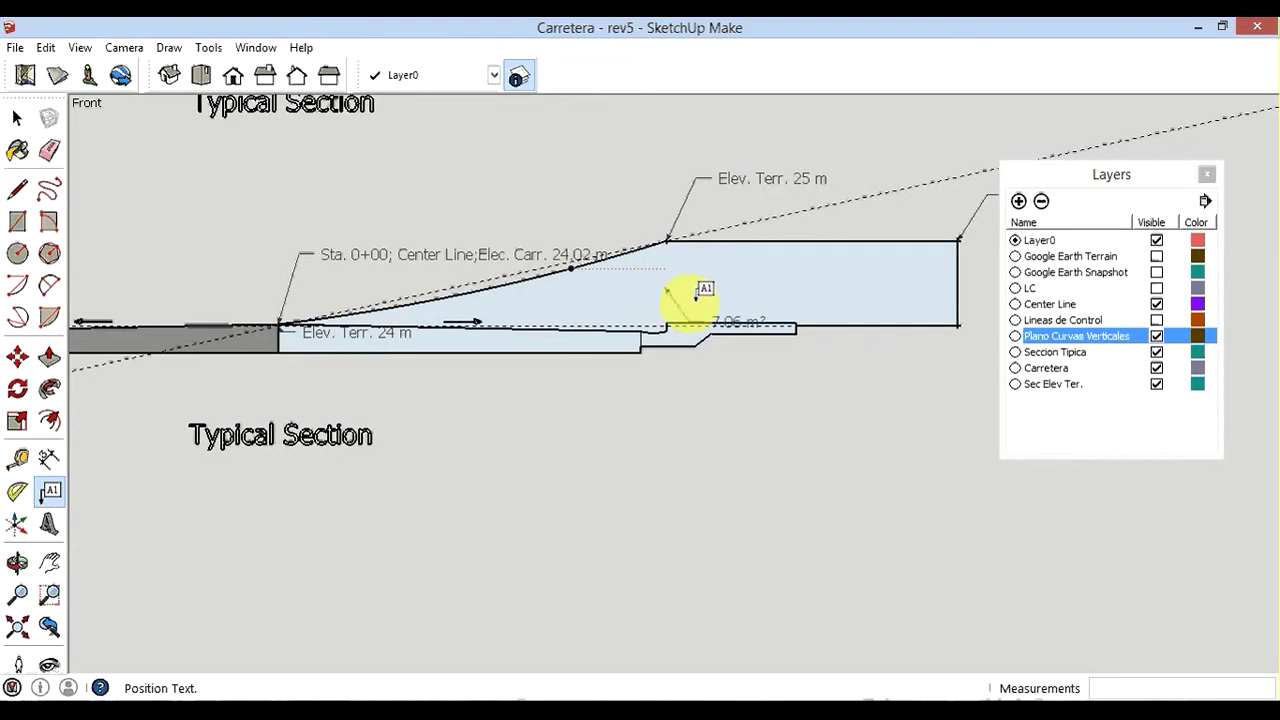
click(668, 287)
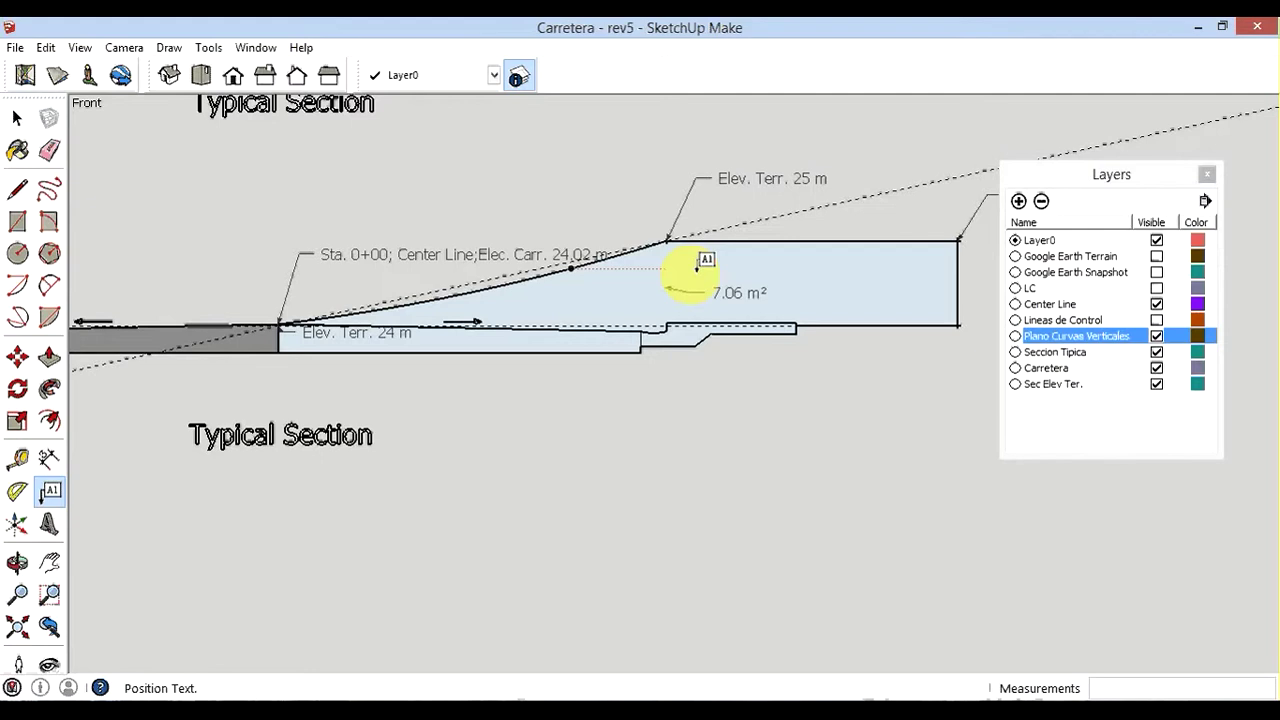
click(696, 270)
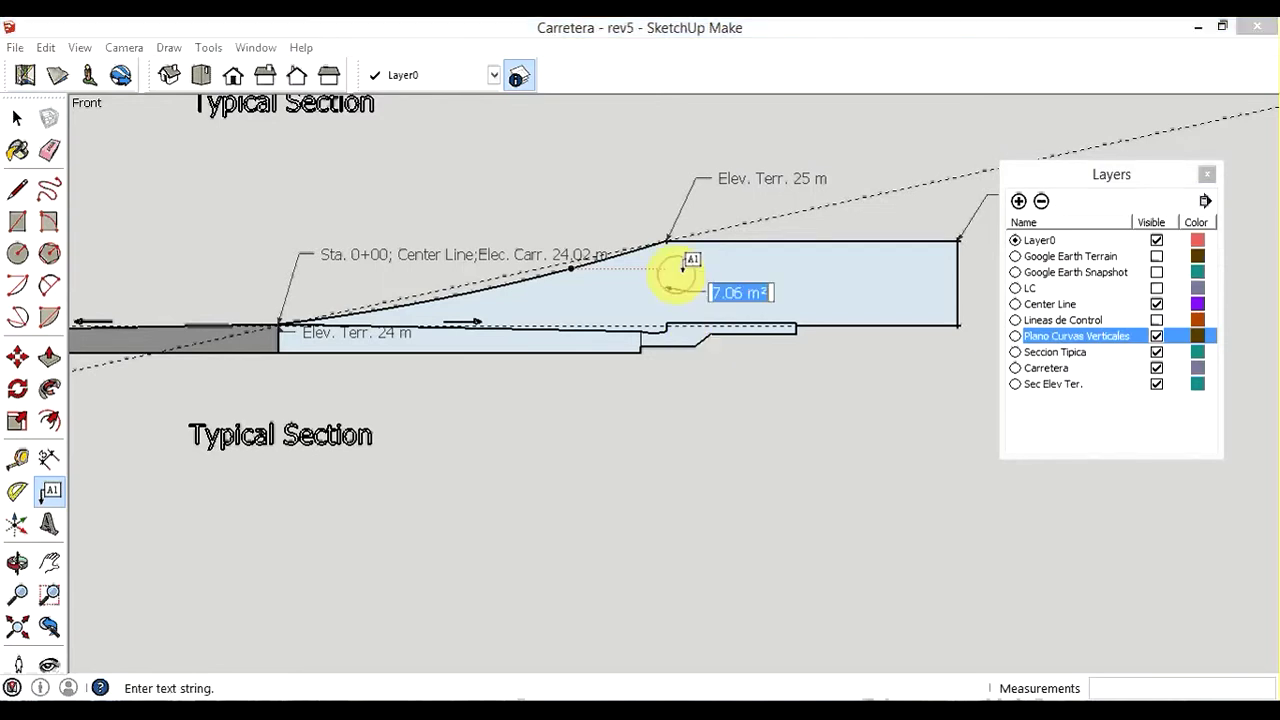
click(683, 268)
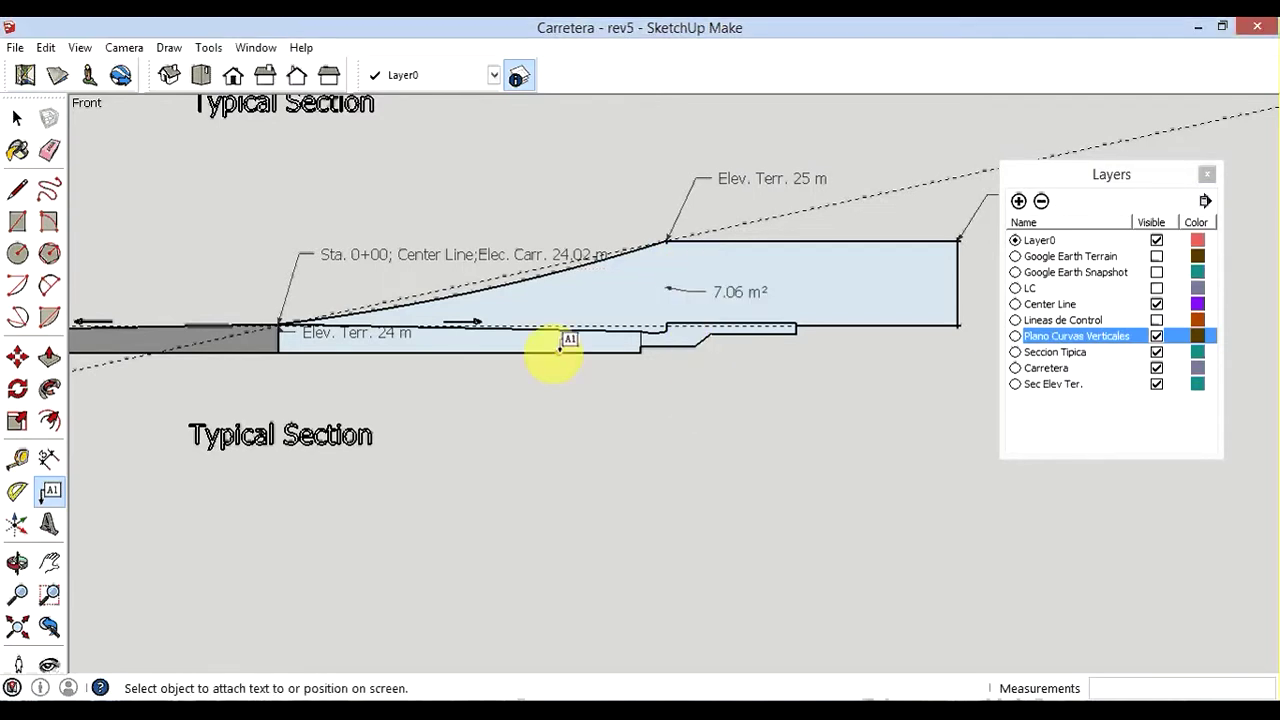
Cancel the extra unplaced area labels started on the face
click(500, 340)
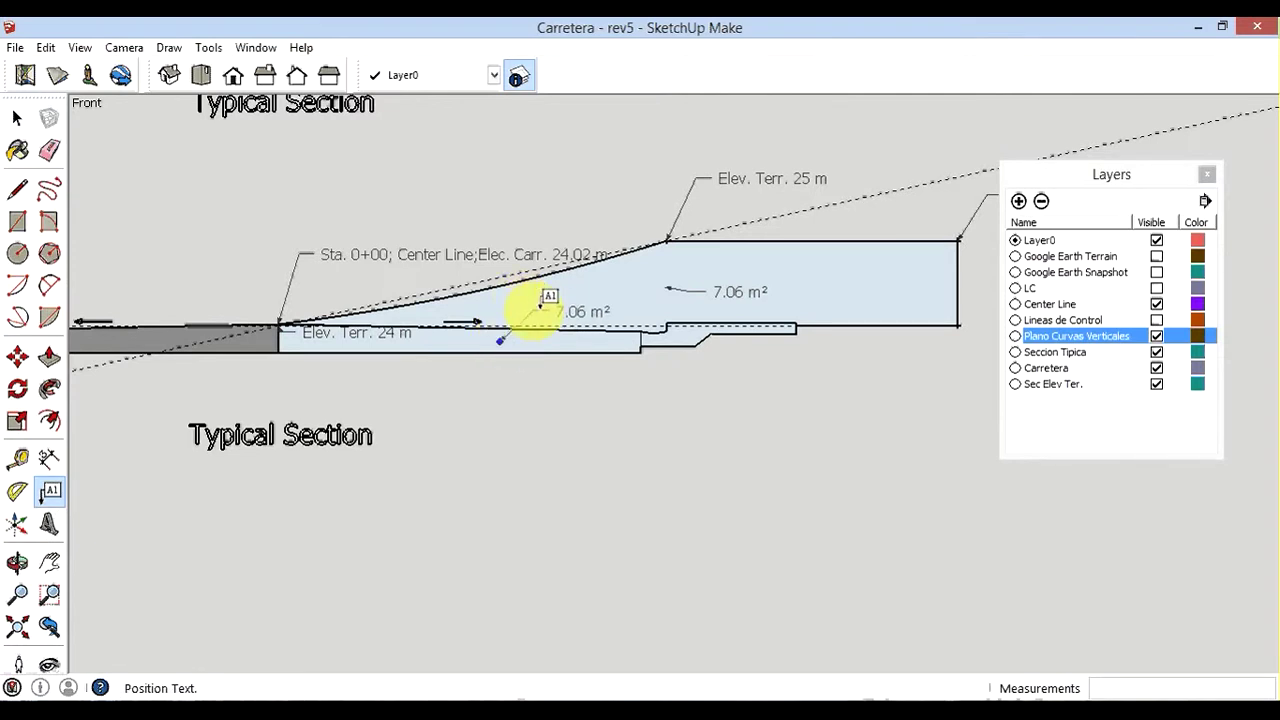
key(Escape)
click(680, 333)
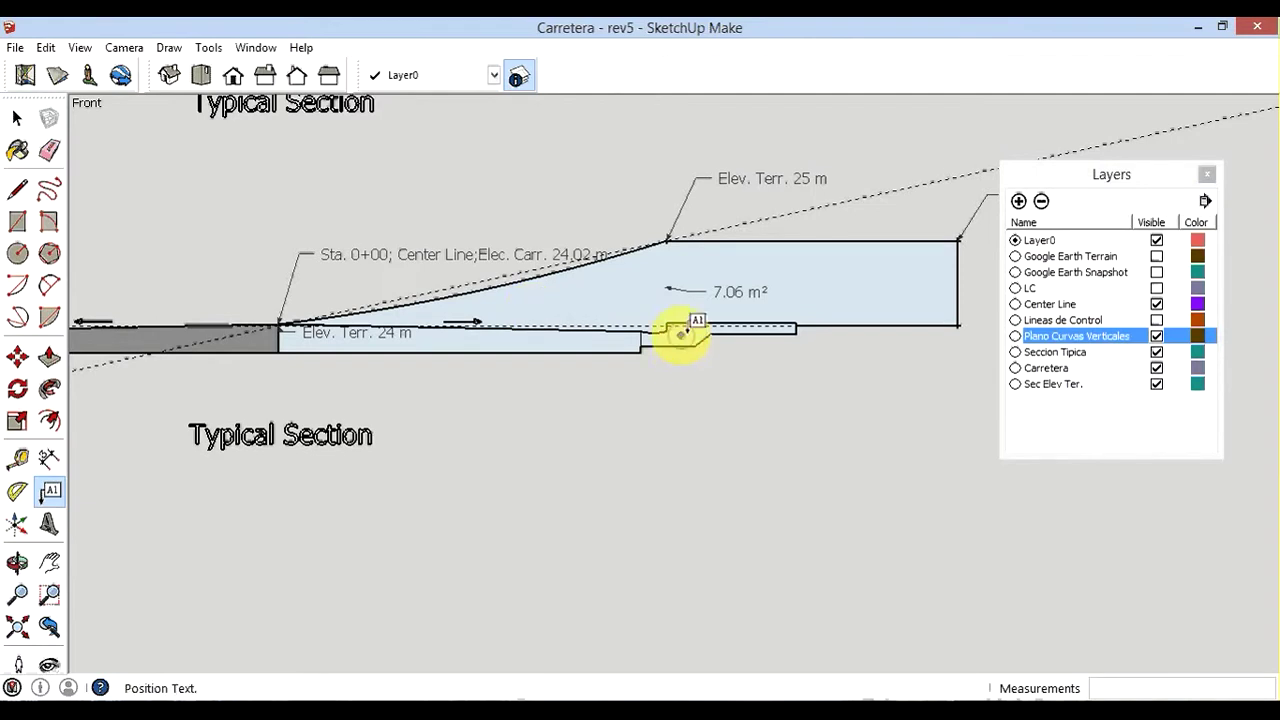
key(Escape)
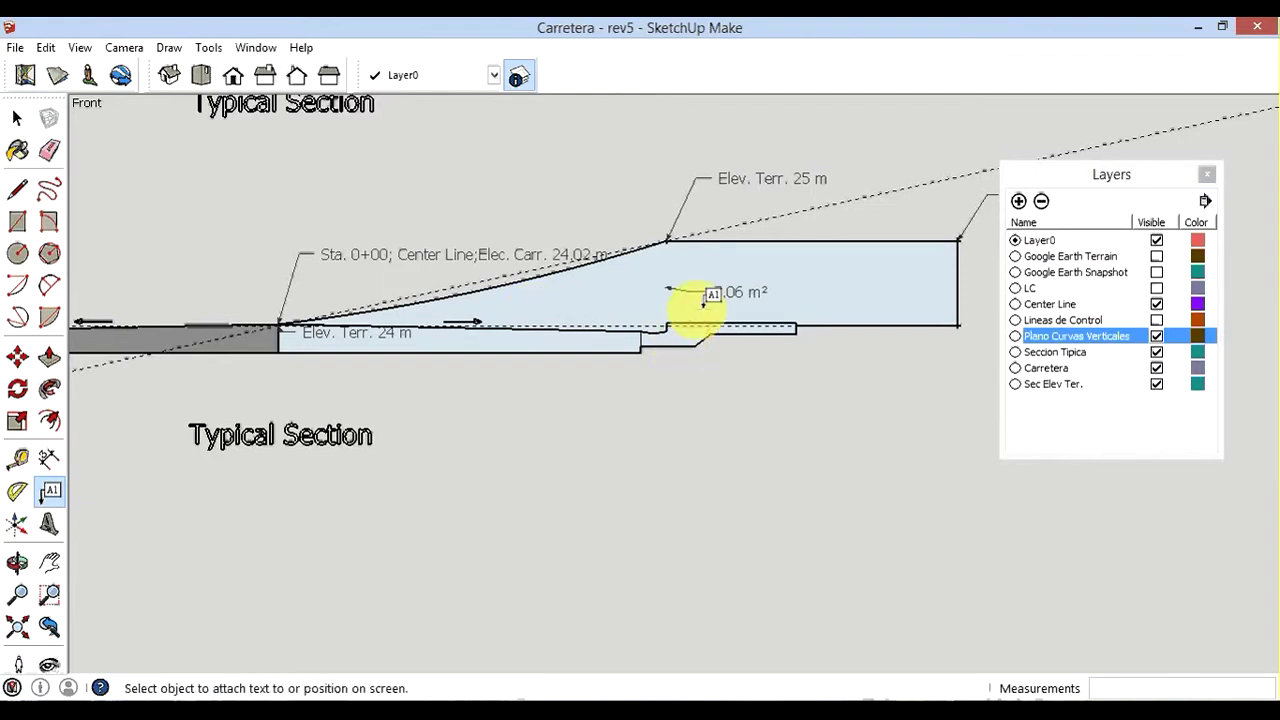
click(269, 320)
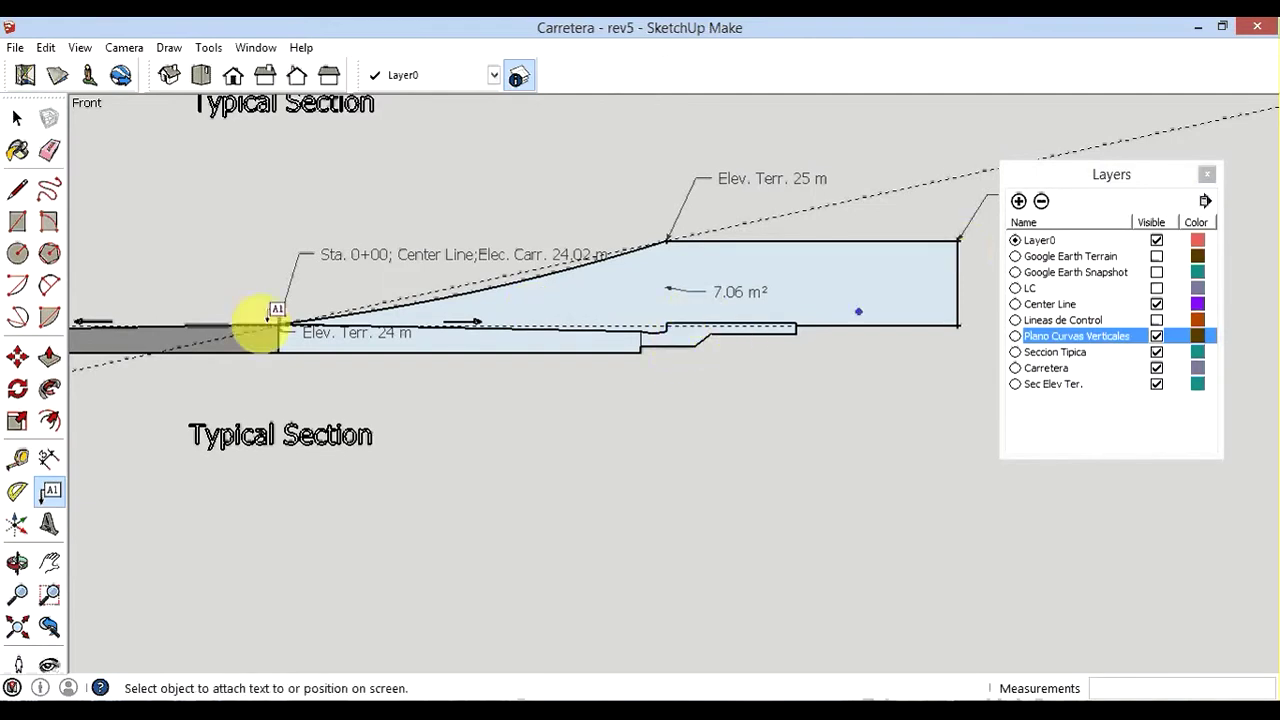
scroll(940, 378, down, 1)
scroll(940, 378, down, 1)
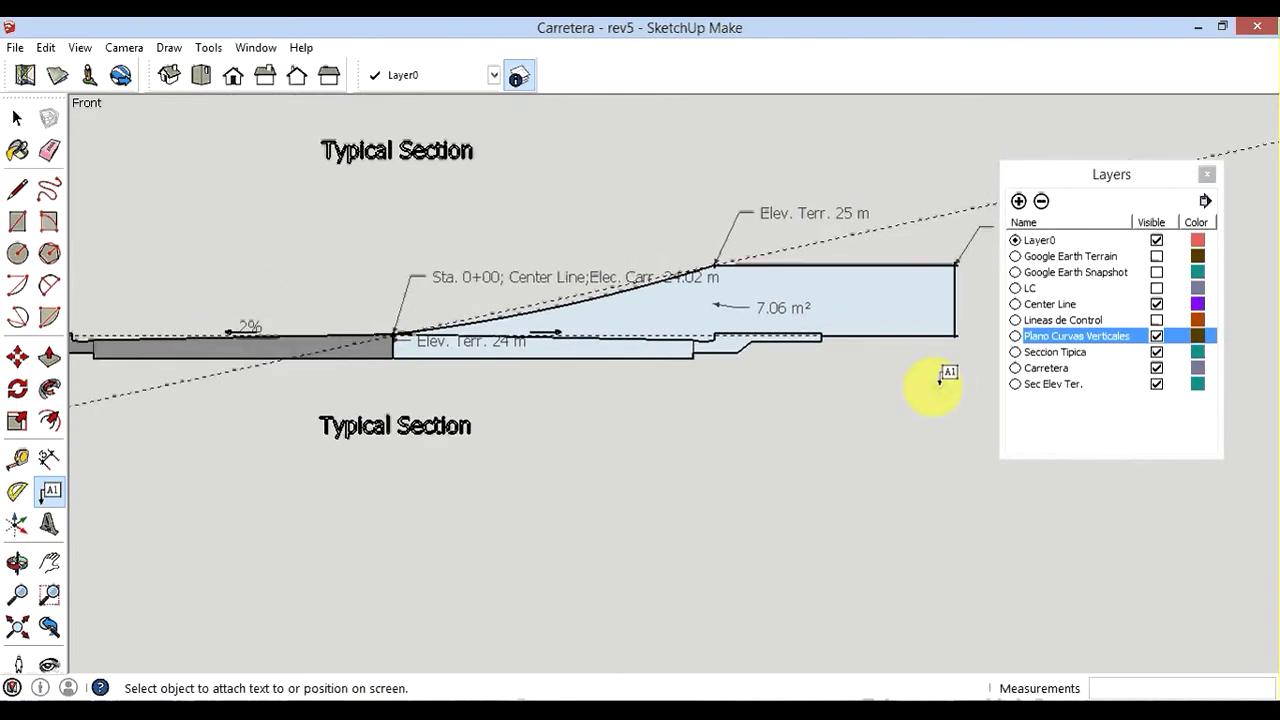
scroll(940, 378, down, 1)
scroll(940, 378, down, 1)
scroll(940, 378, down, 1)
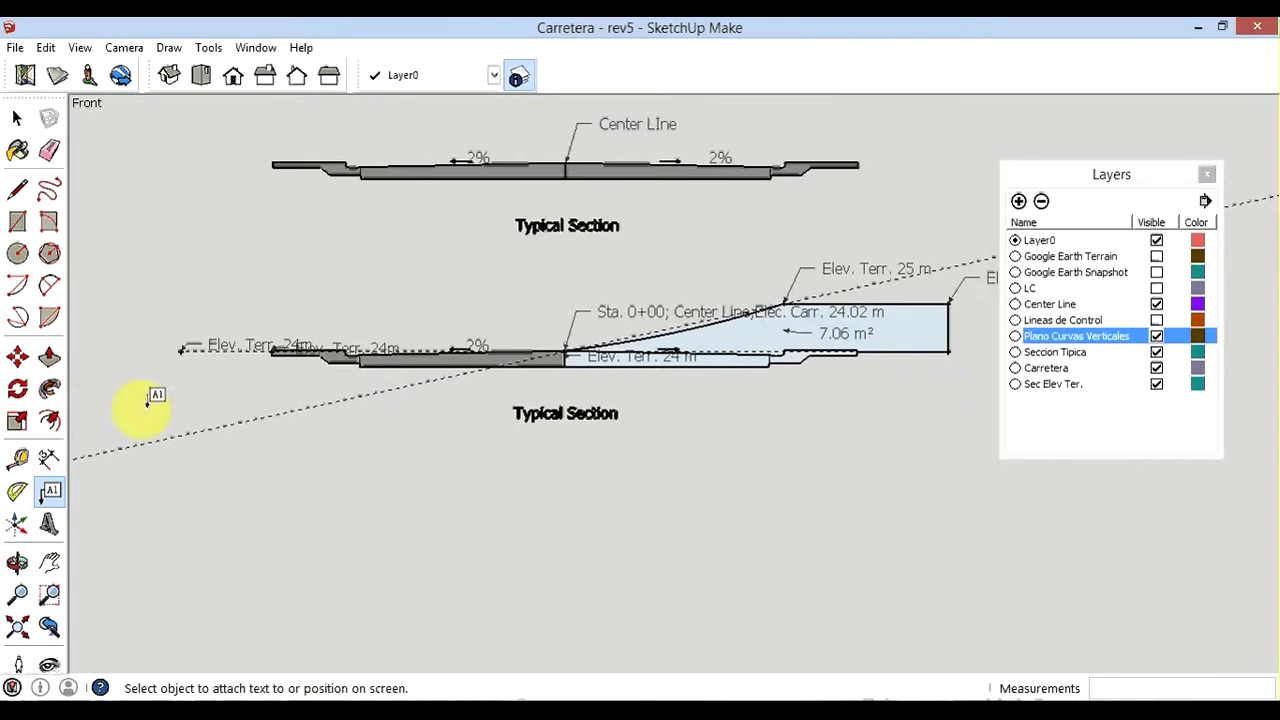
Delete the stray dashed guide line from the lower section
click(17, 118)
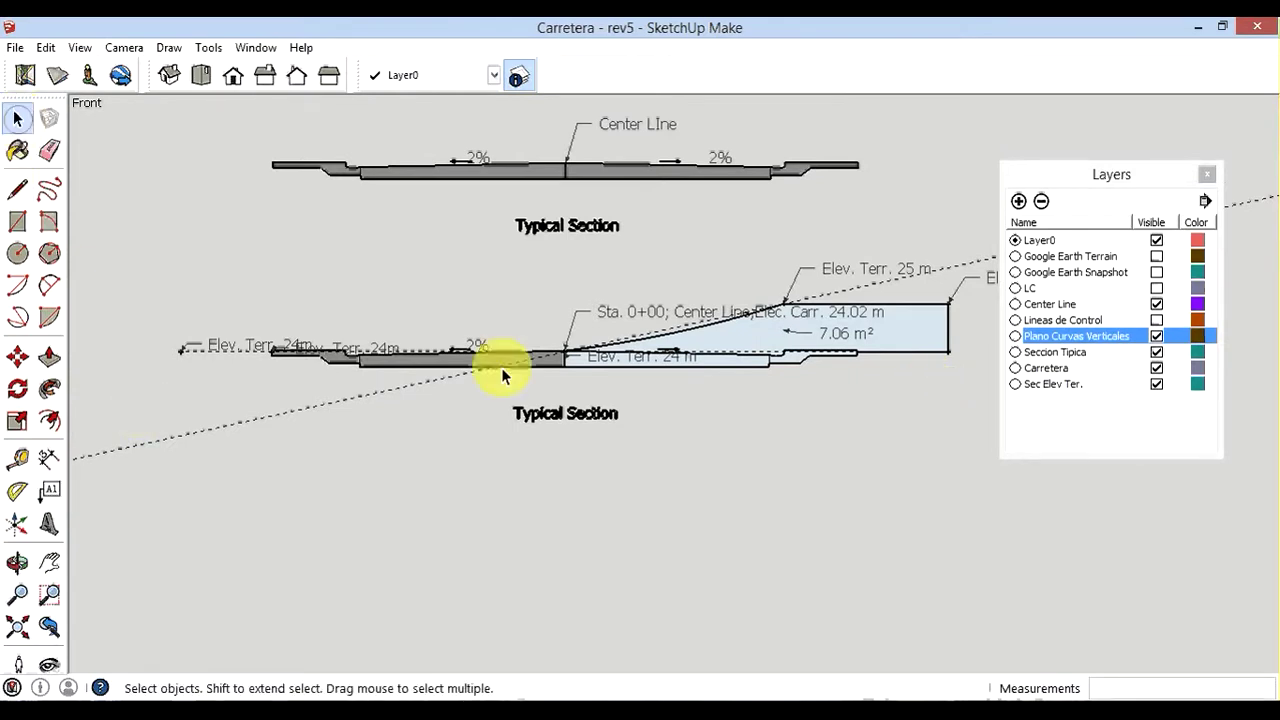
click(464, 372)
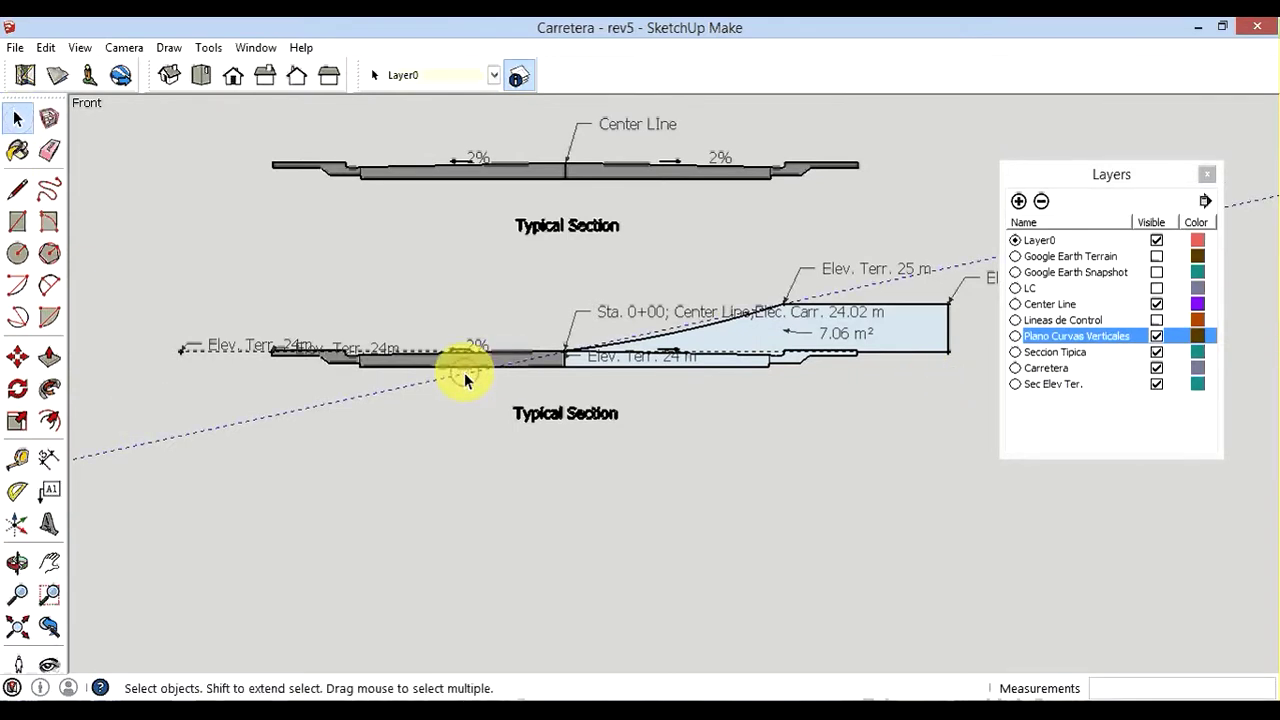
key(Delete)
scroll(400, 385, down, 1)
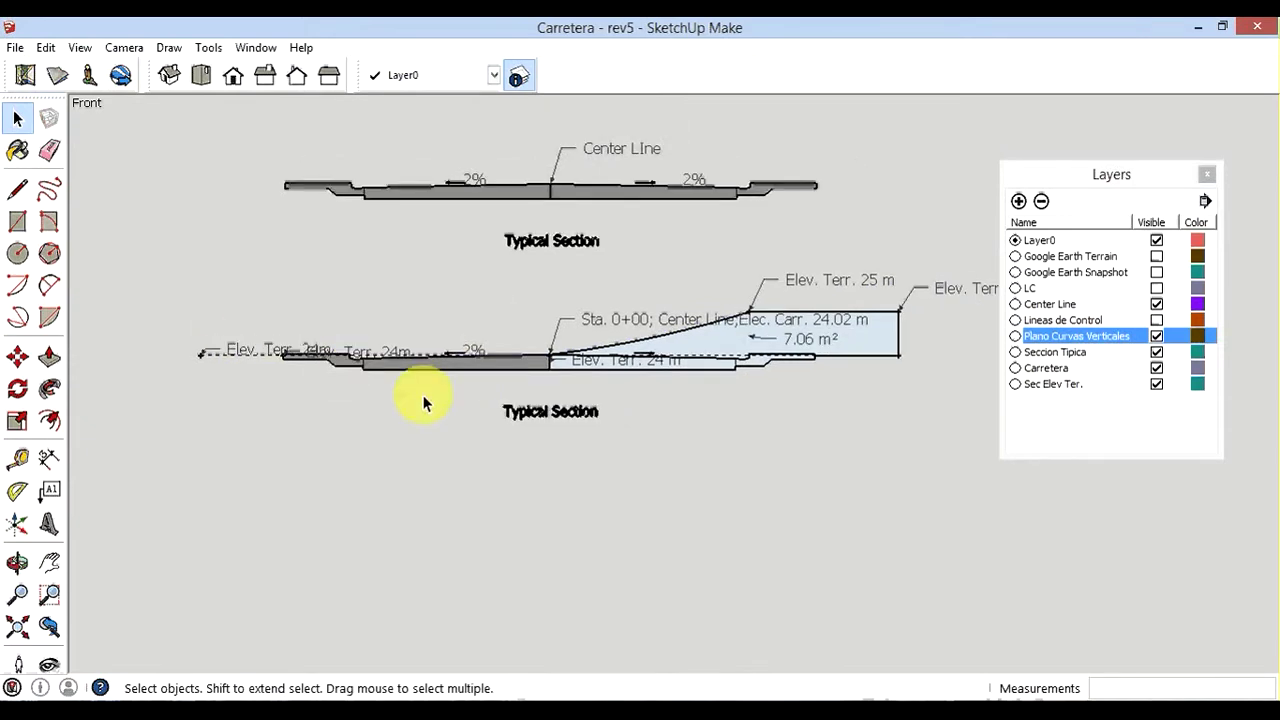
scroll(353, 371, down, 1)
scroll(340, 371, up, 3)
scroll(318, 372, up, 1)
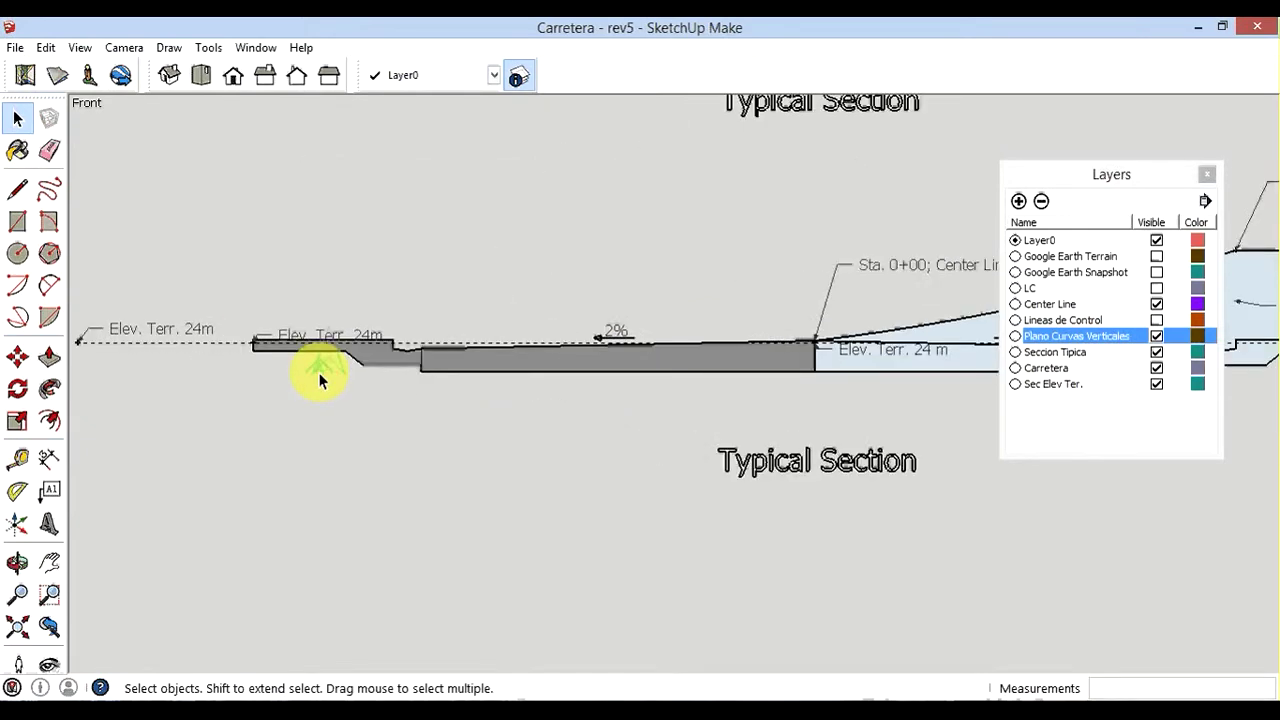
scroll(318, 372, up, 1)
scroll(257, 371, down, 1)
scroll(254, 366, down, 1)
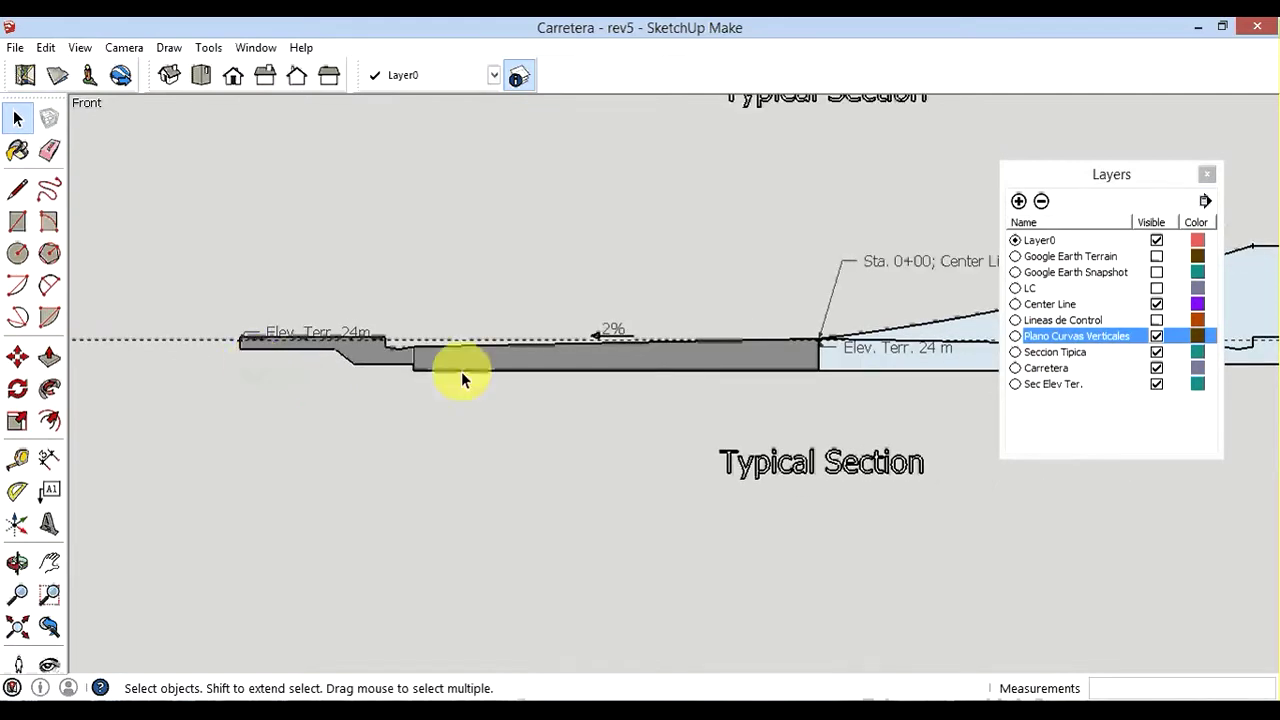
Trace the lower outline from the left end along the shoulder, embankment slope and step to the centre line
click(18, 188)
scroll(250, 338, up, 2)
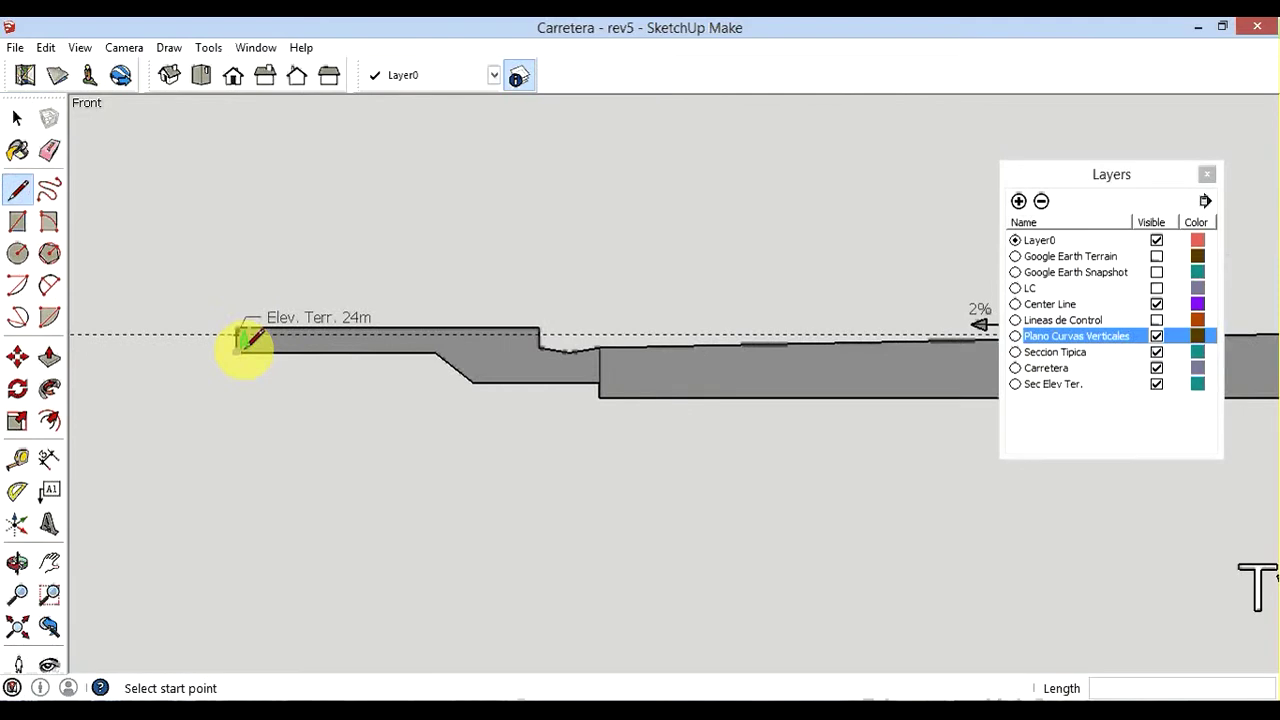
scroll(241, 347, up, 1)
click(237, 349)
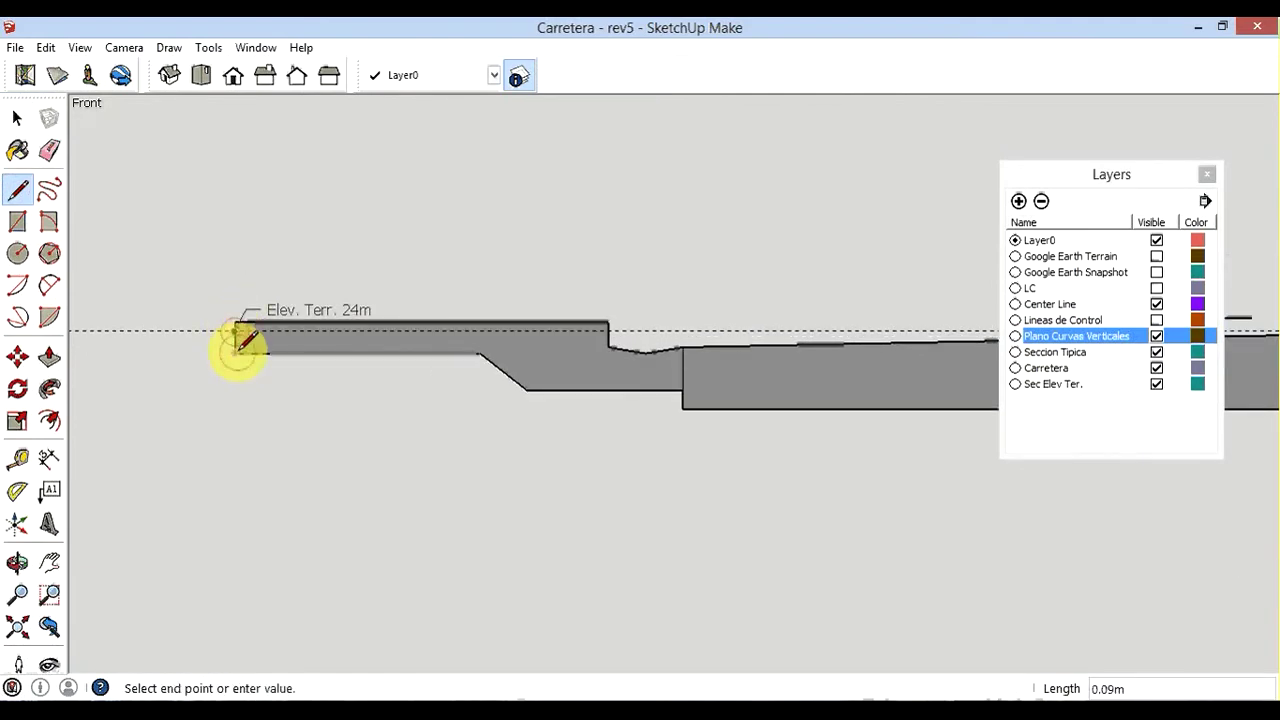
click(479, 354)
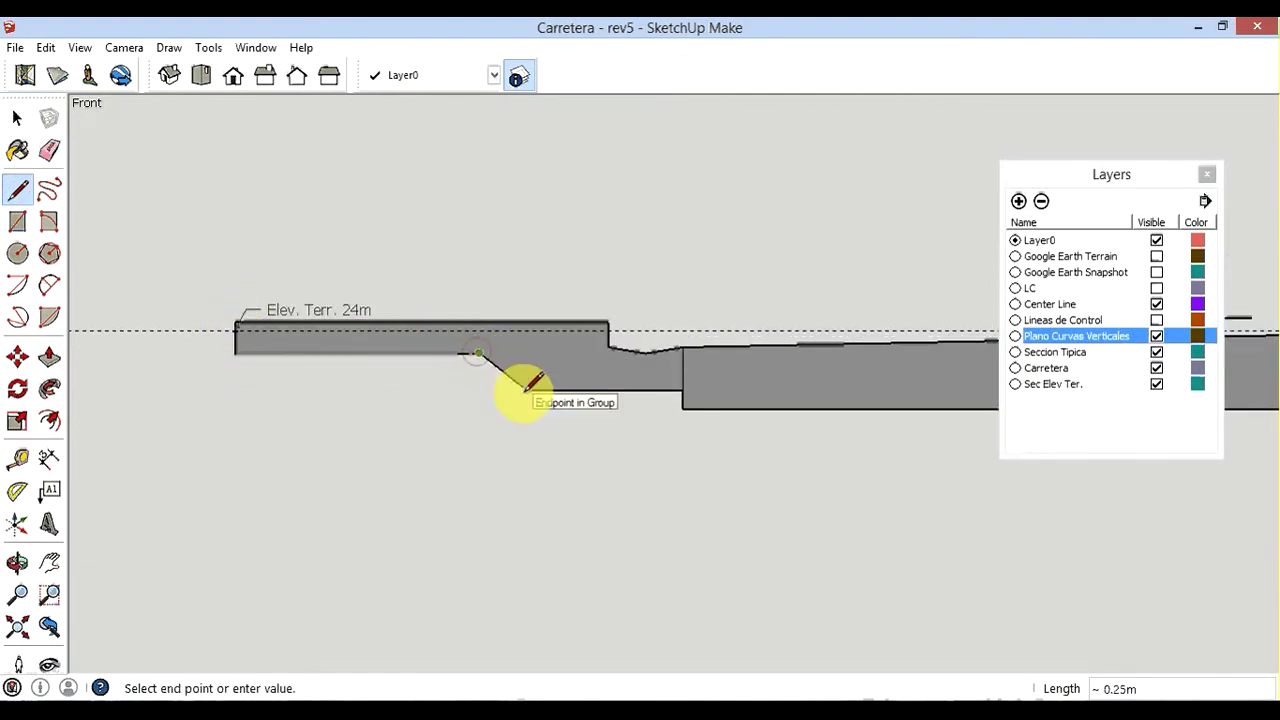
click(524, 390)
click(683, 390)
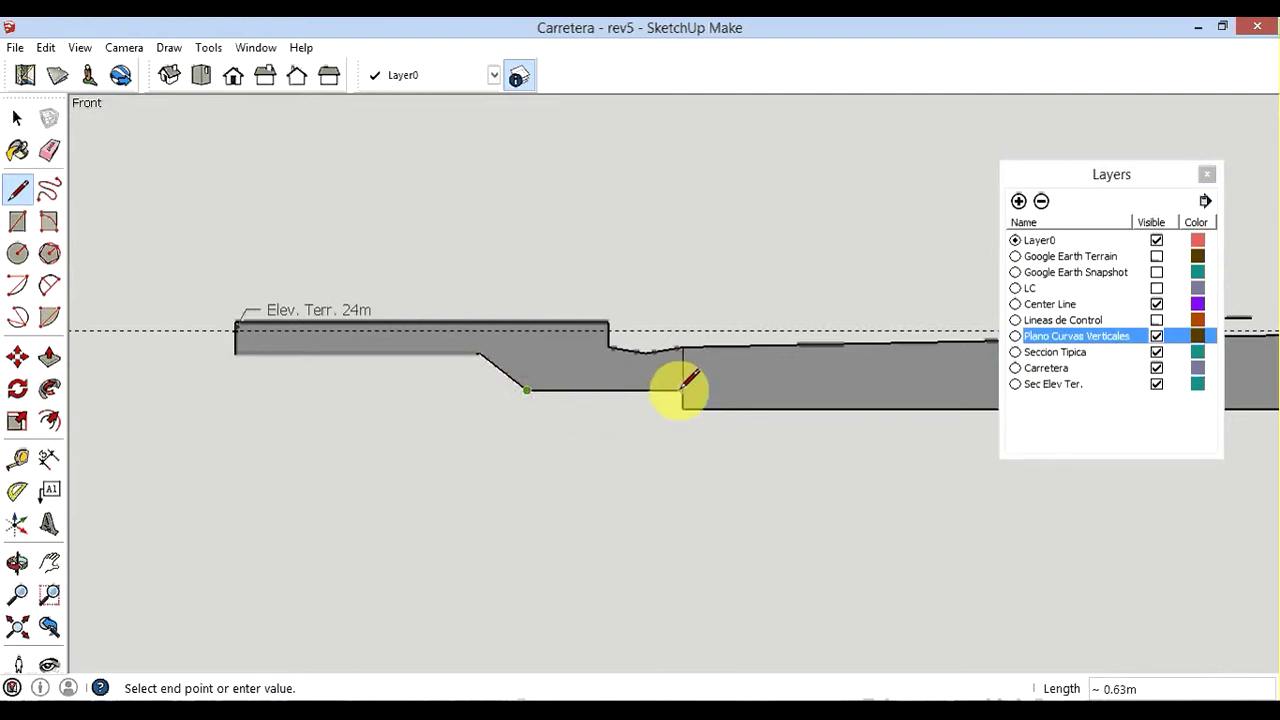
click(682, 408)
scroll(510, 390, down, 2)
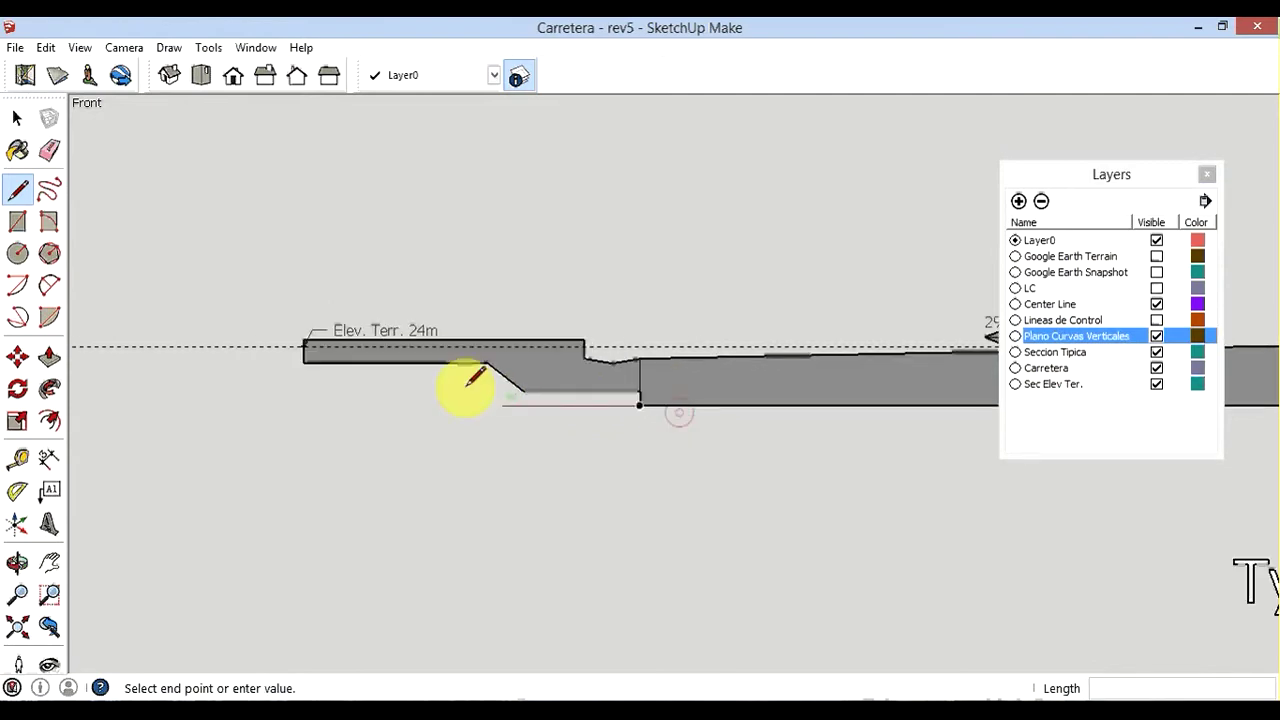
scroll(337, 366, down, 3)
scroll(333, 366, up, 1)
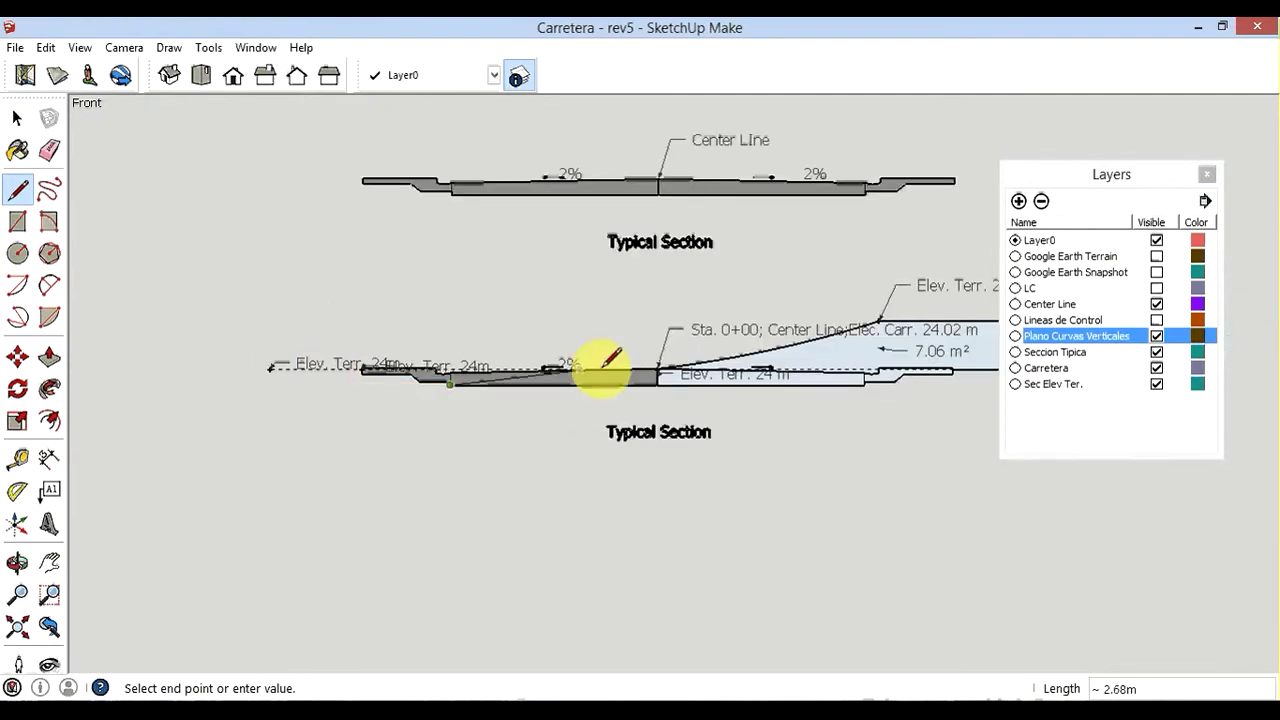
click(657, 381)
scroll(657, 381, up, 1)
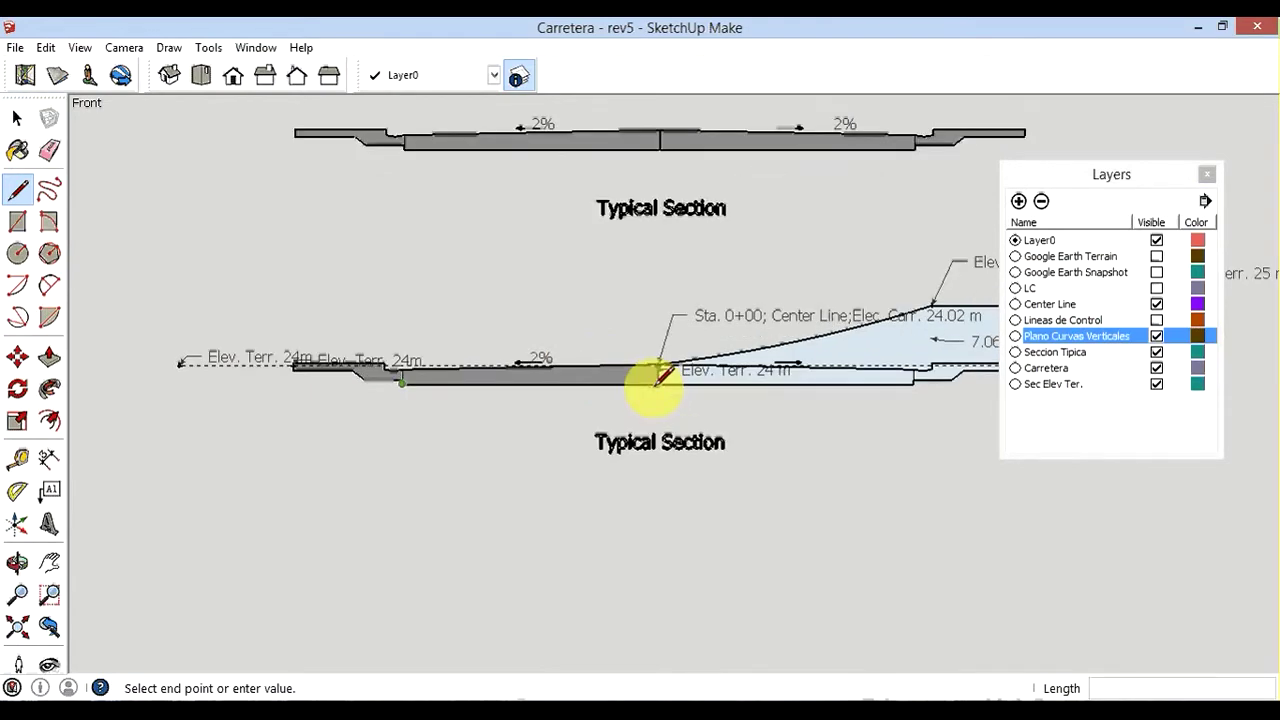
scroll(657, 382, up, 1)
scroll(658, 383, up, 1)
scroll(660, 384, up, 1)
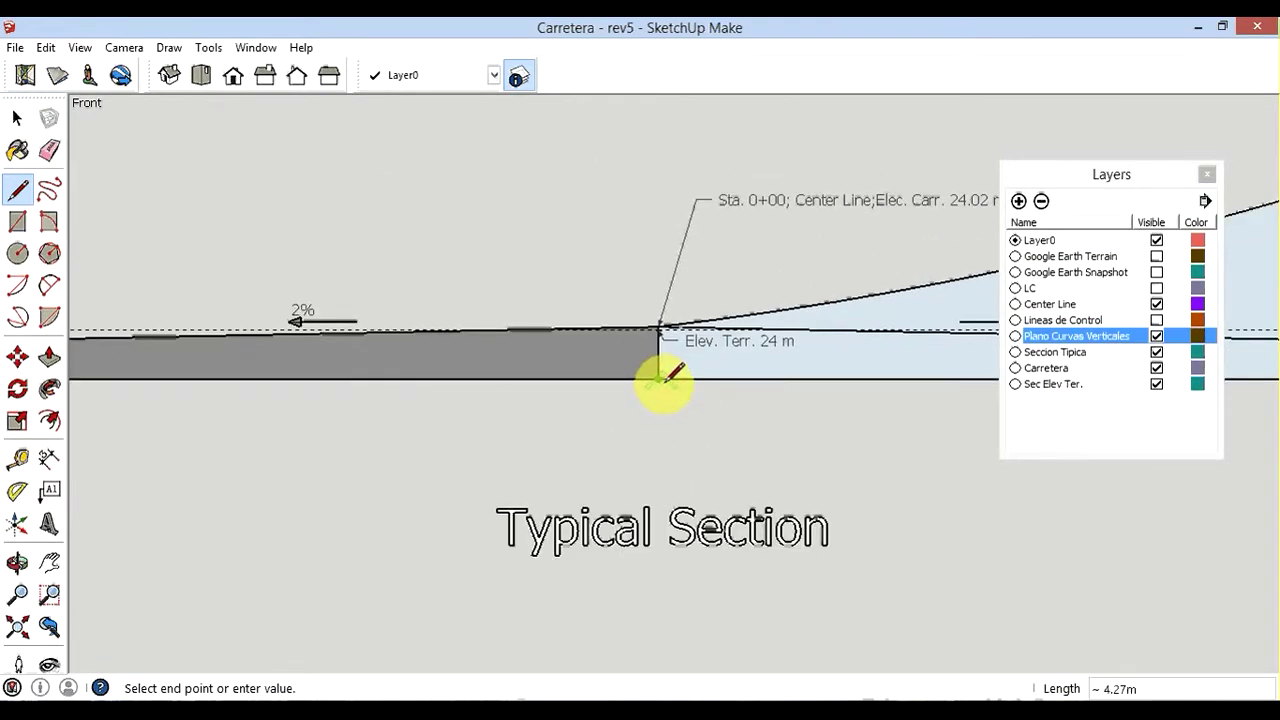
scroll(658, 380, up, 1)
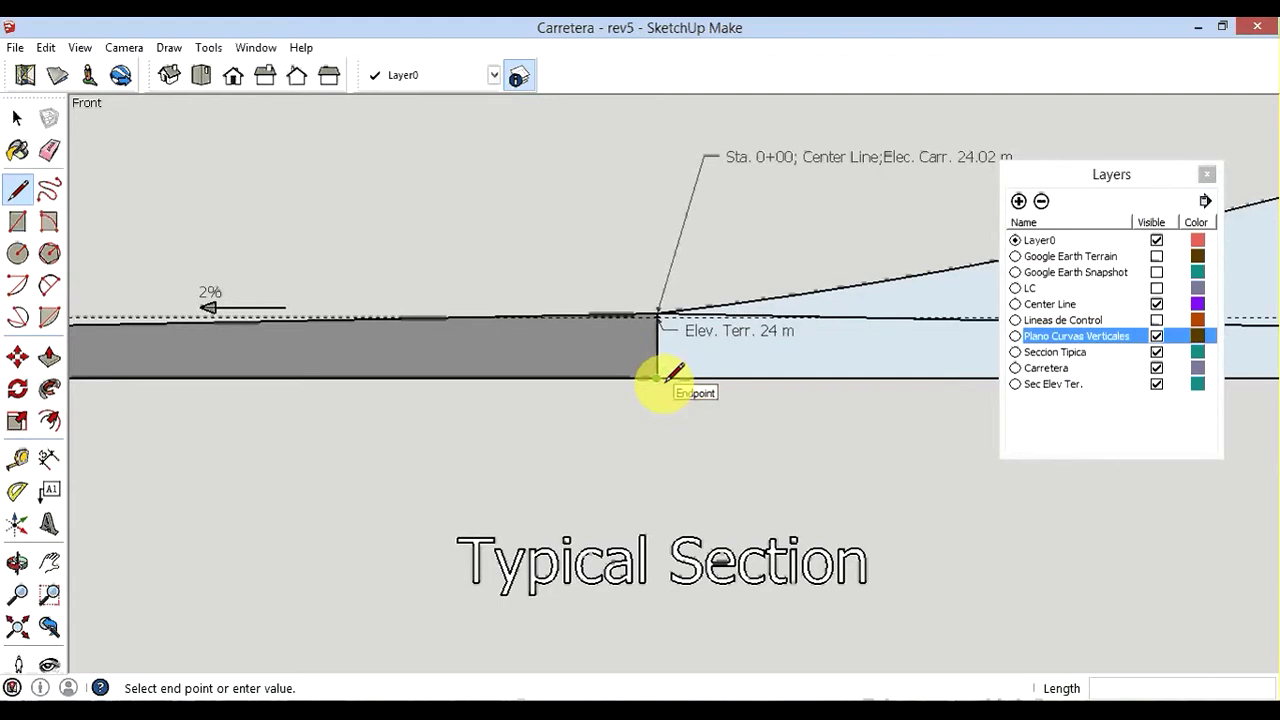
Draw a vertical edge at the centre line from the base up to the road surface
click(658, 379)
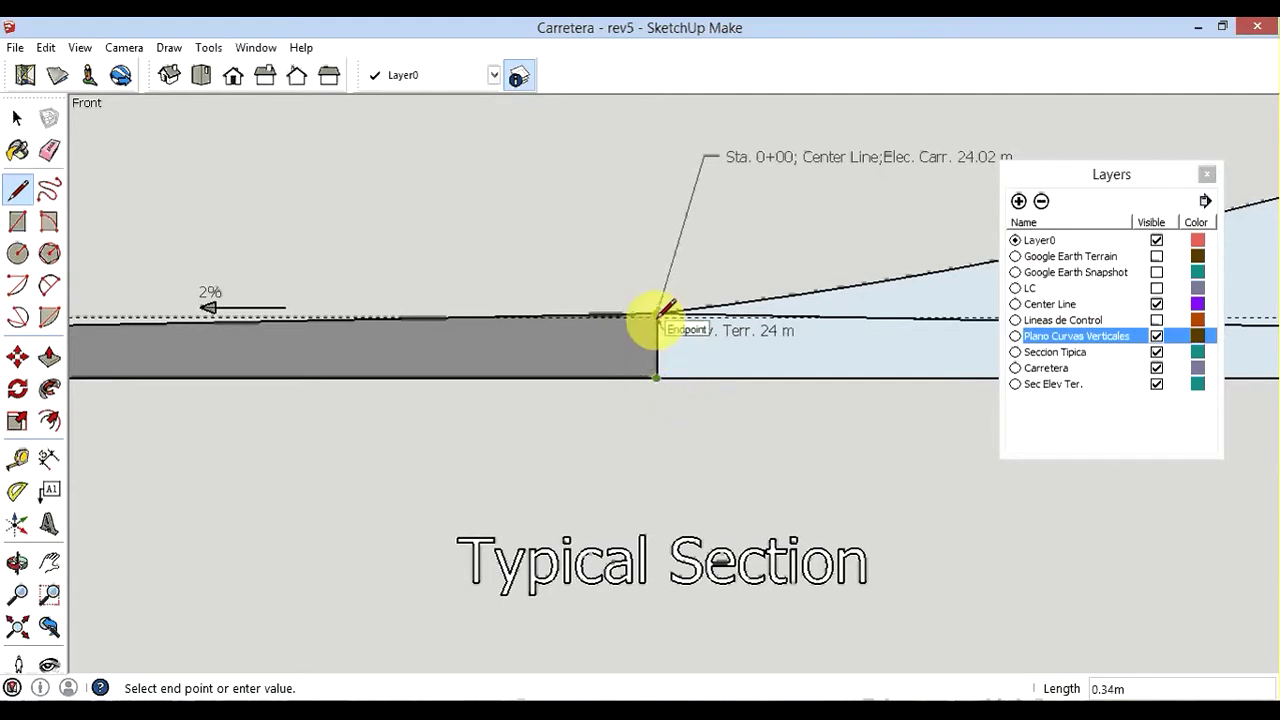
scroll(660, 310, up, 1)
scroll(660, 310, up, 1)
scroll(660, 310, up, 1)
scroll(661, 310, up, 1)
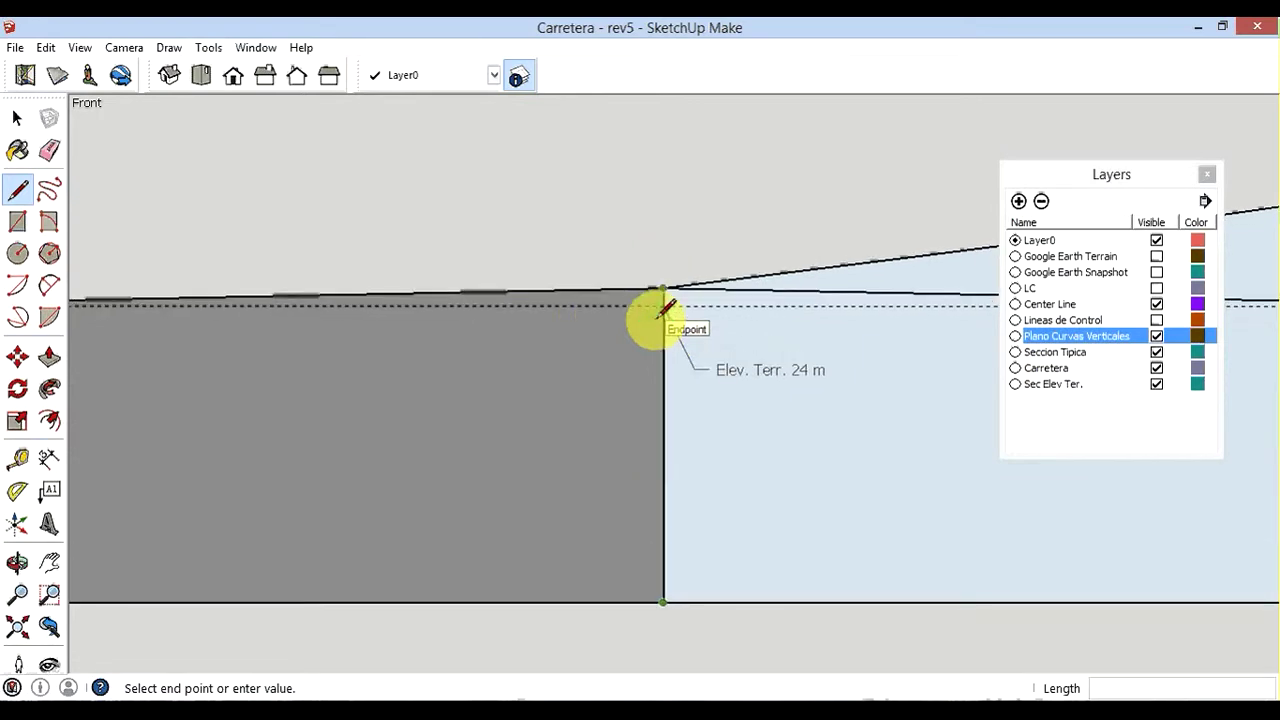
scroll(660, 312, up, 1)
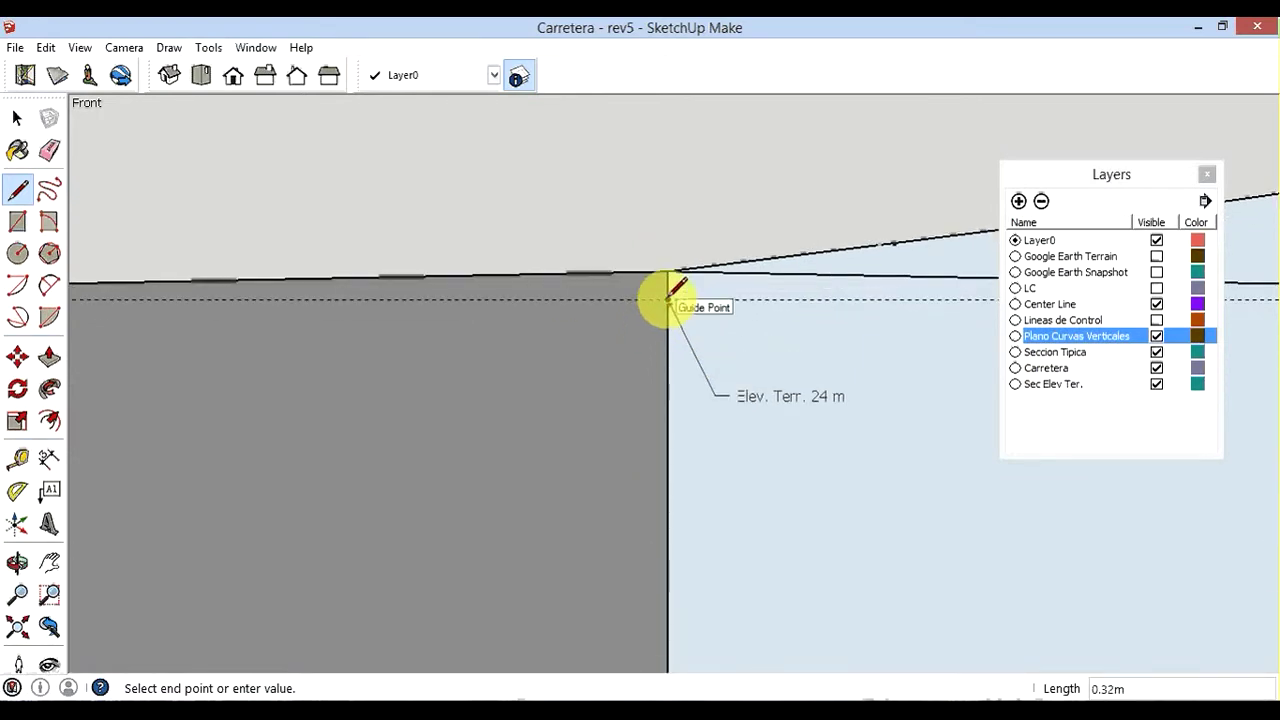
click(668, 298)
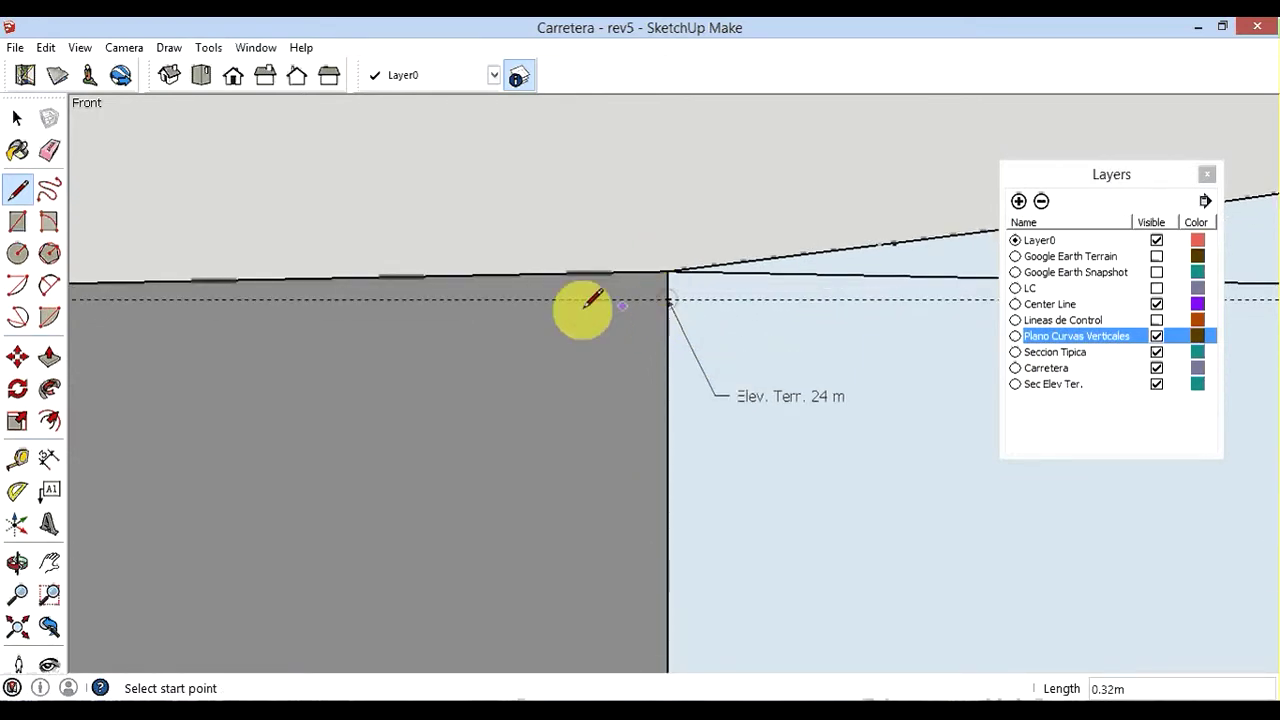
scroll(480, 305, down, 1)
scroll(700, 302, down, 1)
scroll(735, 296, down, 1)
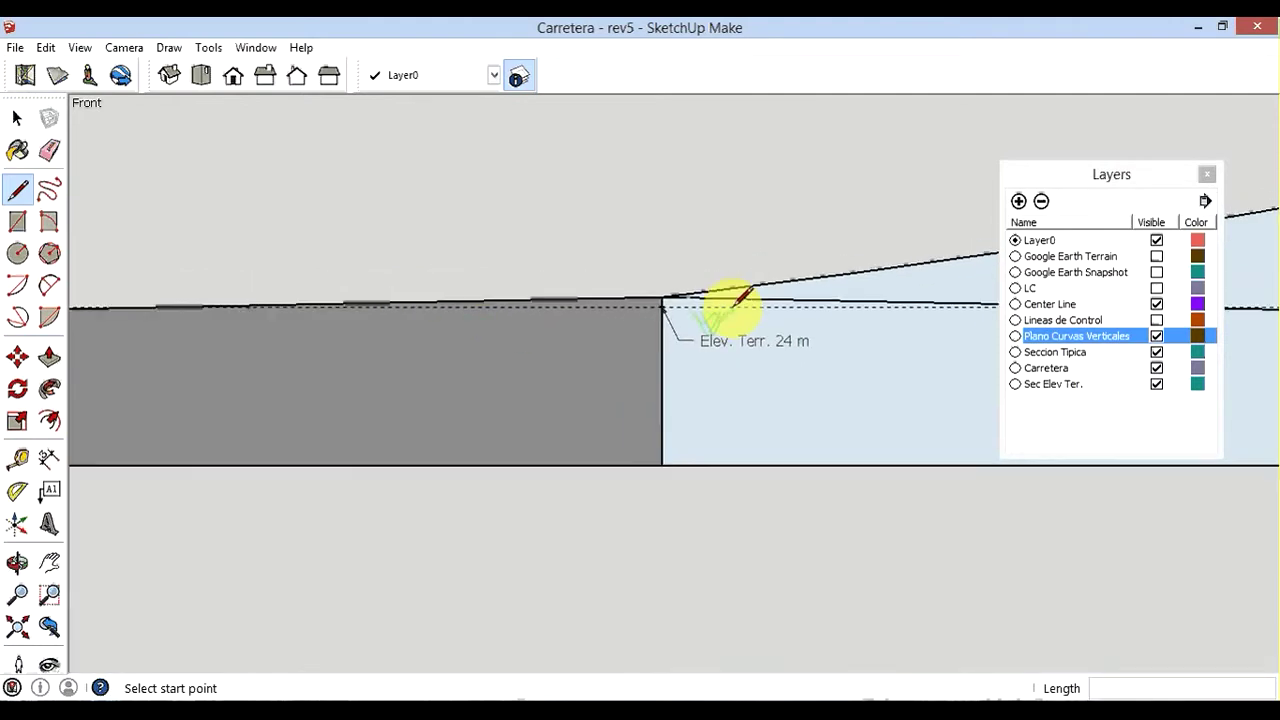
scroll(755, 315, down, 1)
scroll(755, 335, down, 1)
scroll(755, 337, down, 1)
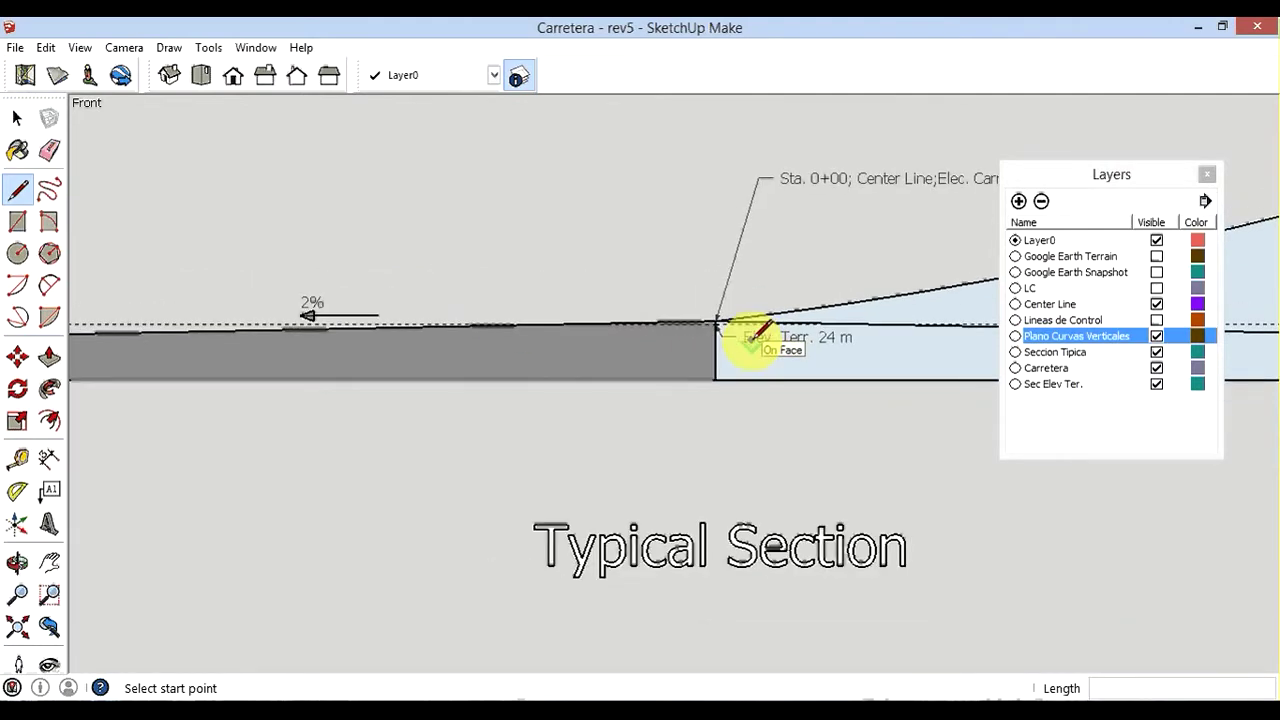
scroll(506, 334, up, 1)
scroll(471, 334, up, 1)
scroll(470, 330, up, 1)
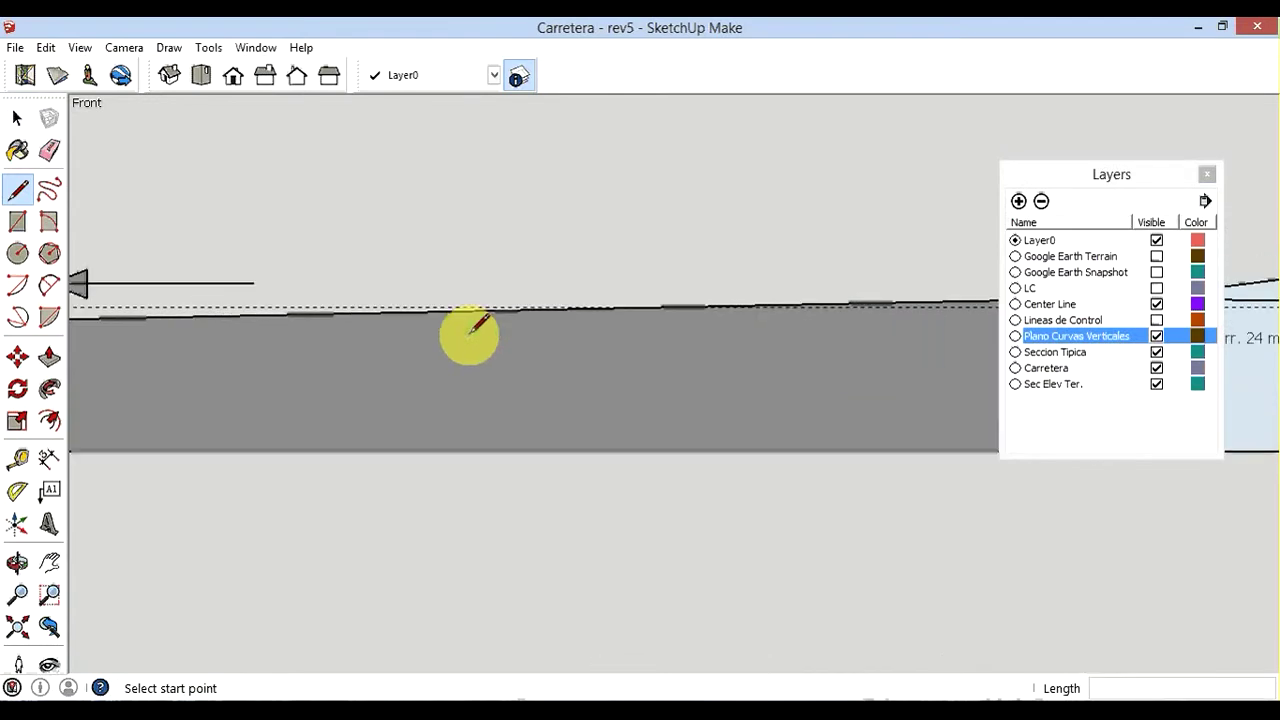
scroll(476, 333, down, 1)
scroll(490, 326, down, 1)
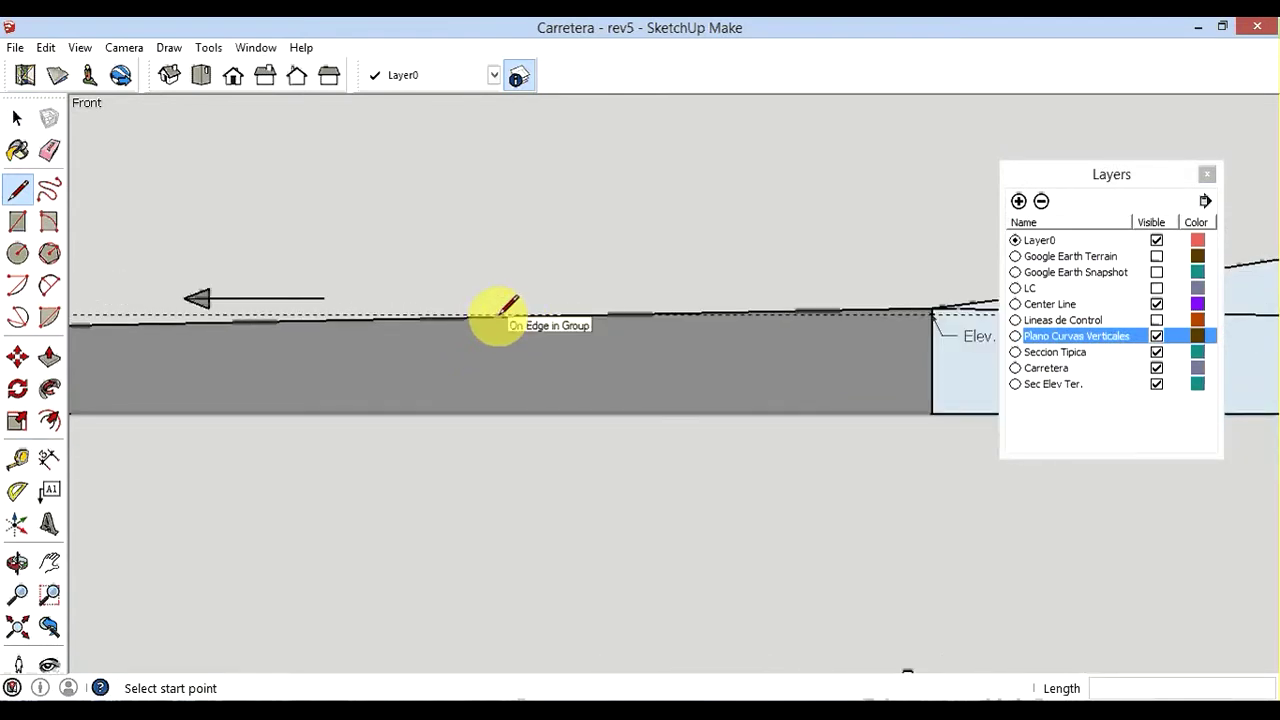
scroll(770, 327, down, 2)
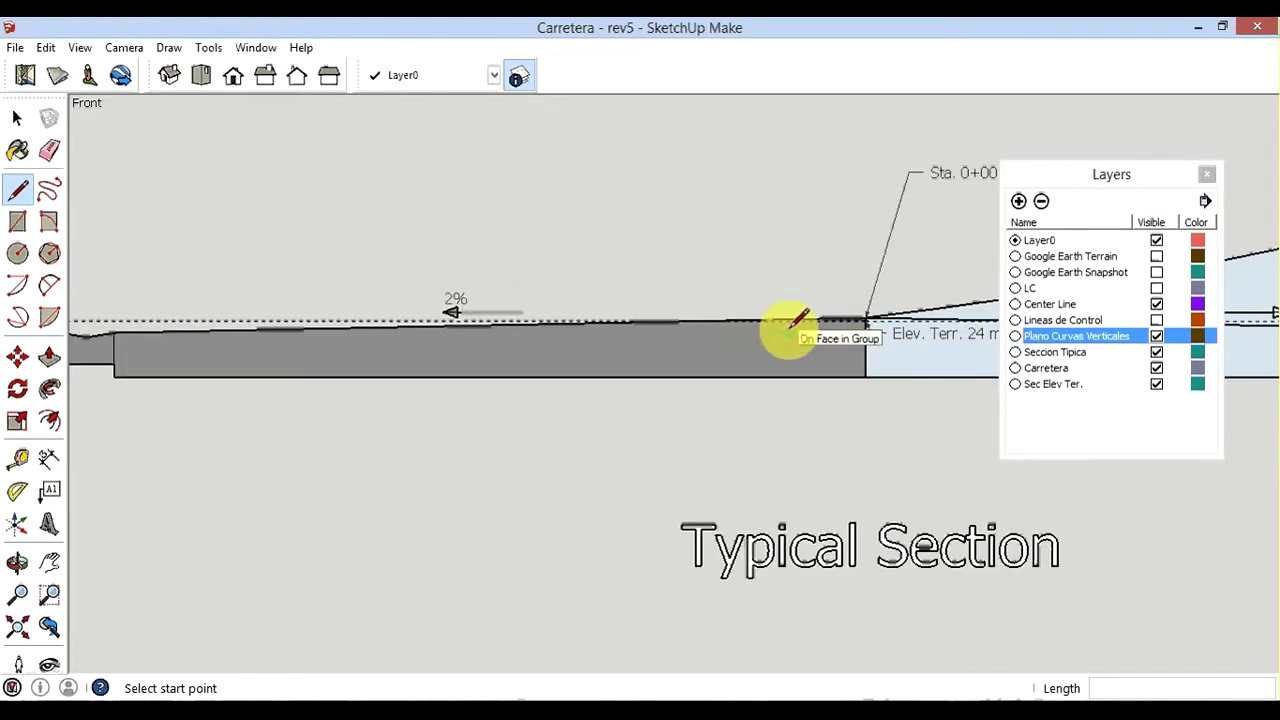
scroll(790, 327, down, 1)
scroll(789, 326, down, 1)
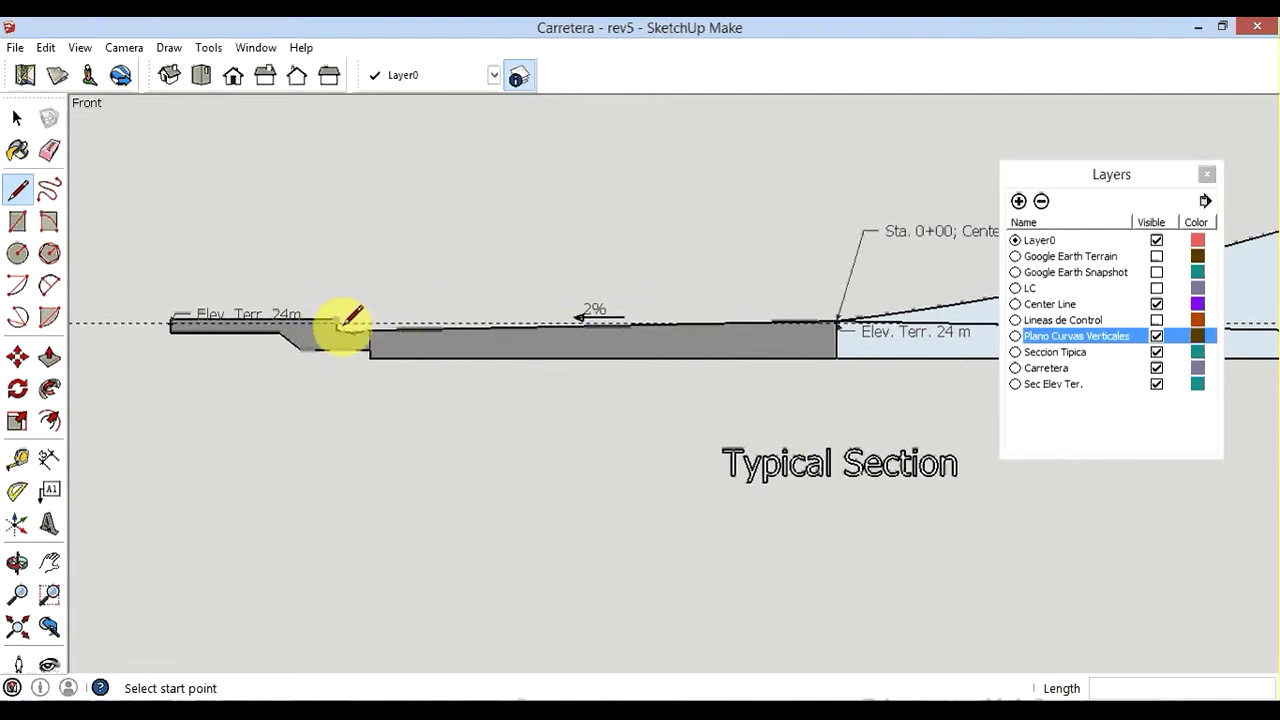
Draw the top edge from the section's left end to the centre line, closing the face
click(170, 322)
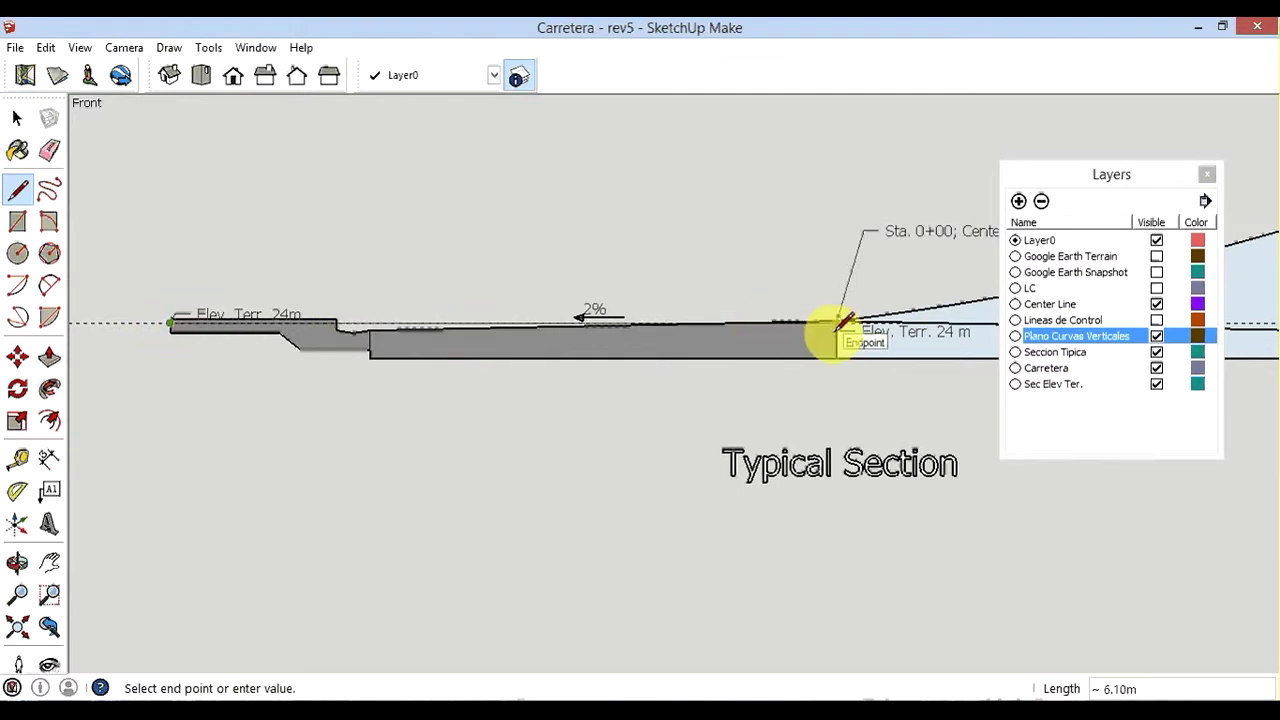
scroll(840, 326, up, 2)
scroll(842, 315, up, 3)
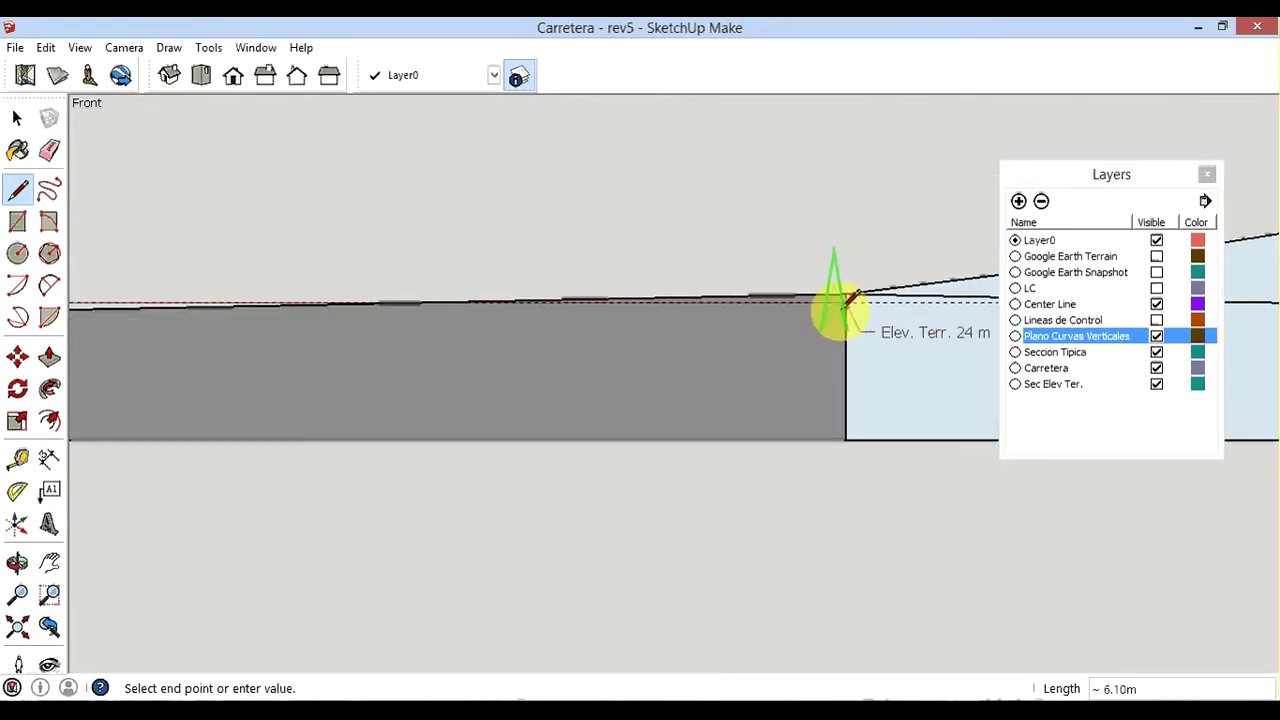
click(845, 303)
scroll(703, 320, down, 1)
scroll(714, 323, down, 2)
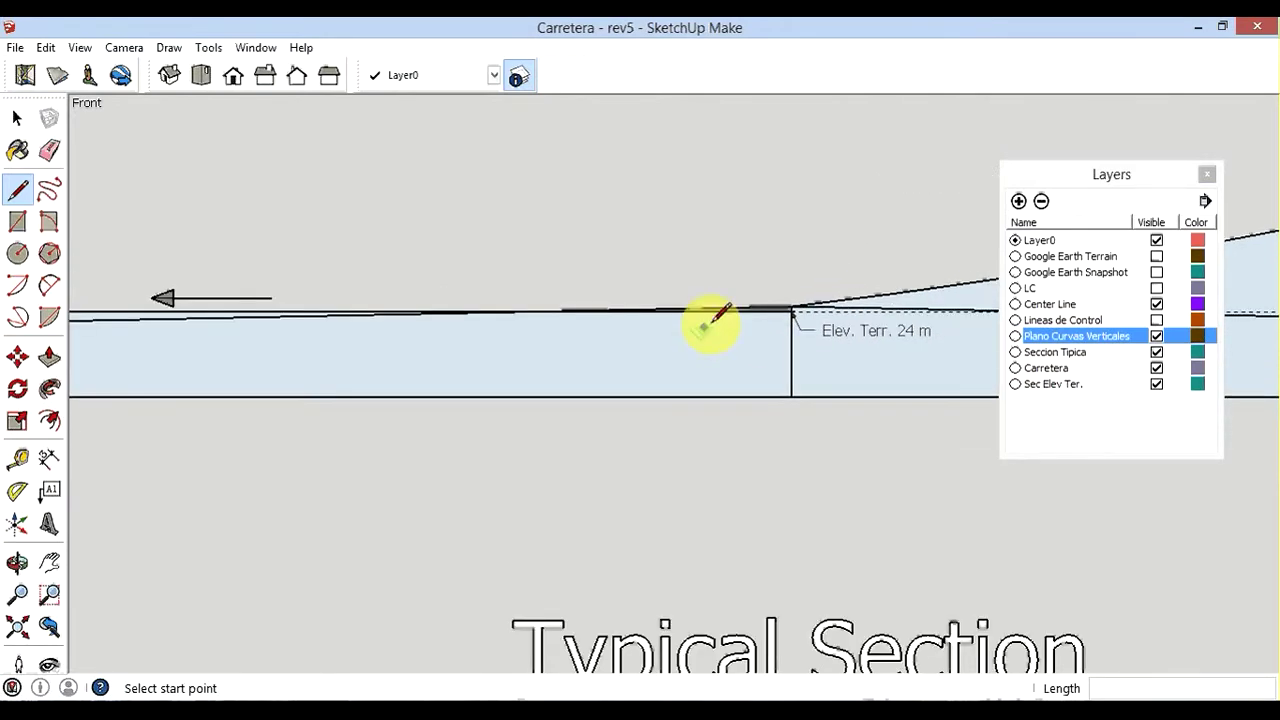
scroll(718, 322, down, 2)
scroll(716, 324, down, 1)
scroll(714, 322, down, 1)
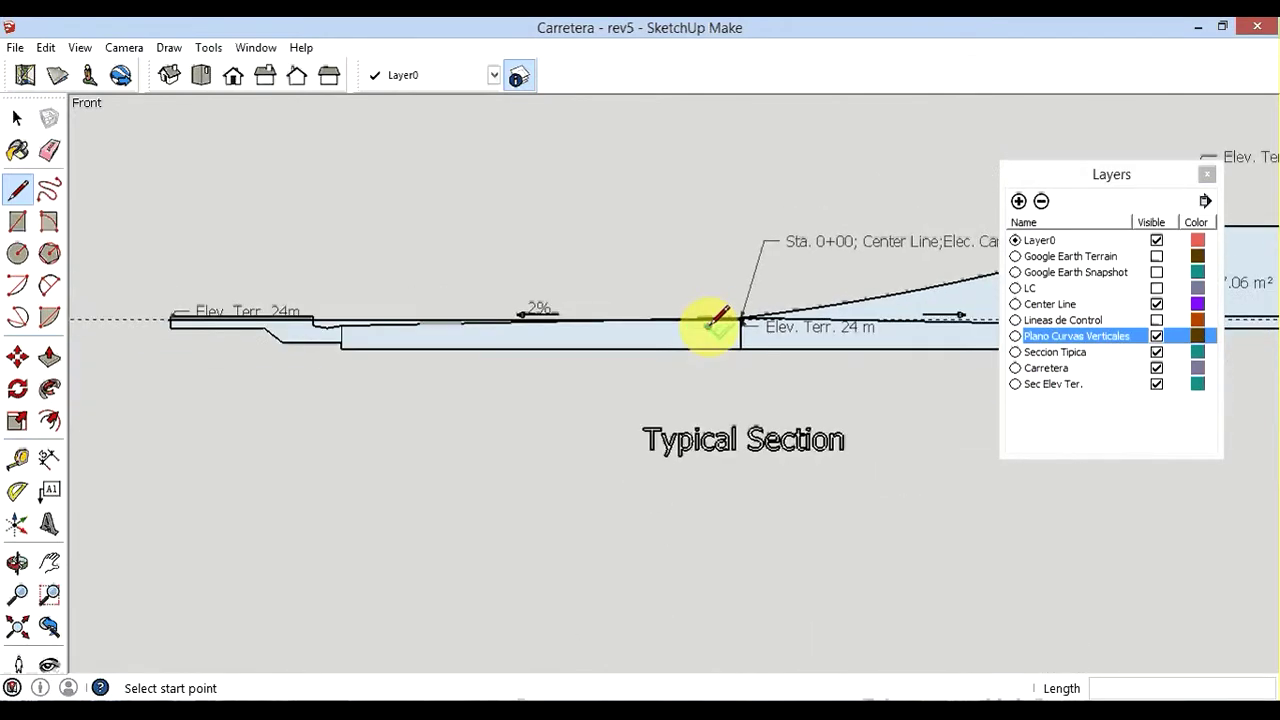
scroll(360, 400, down, 1)
scroll(323, 410, down, 1)
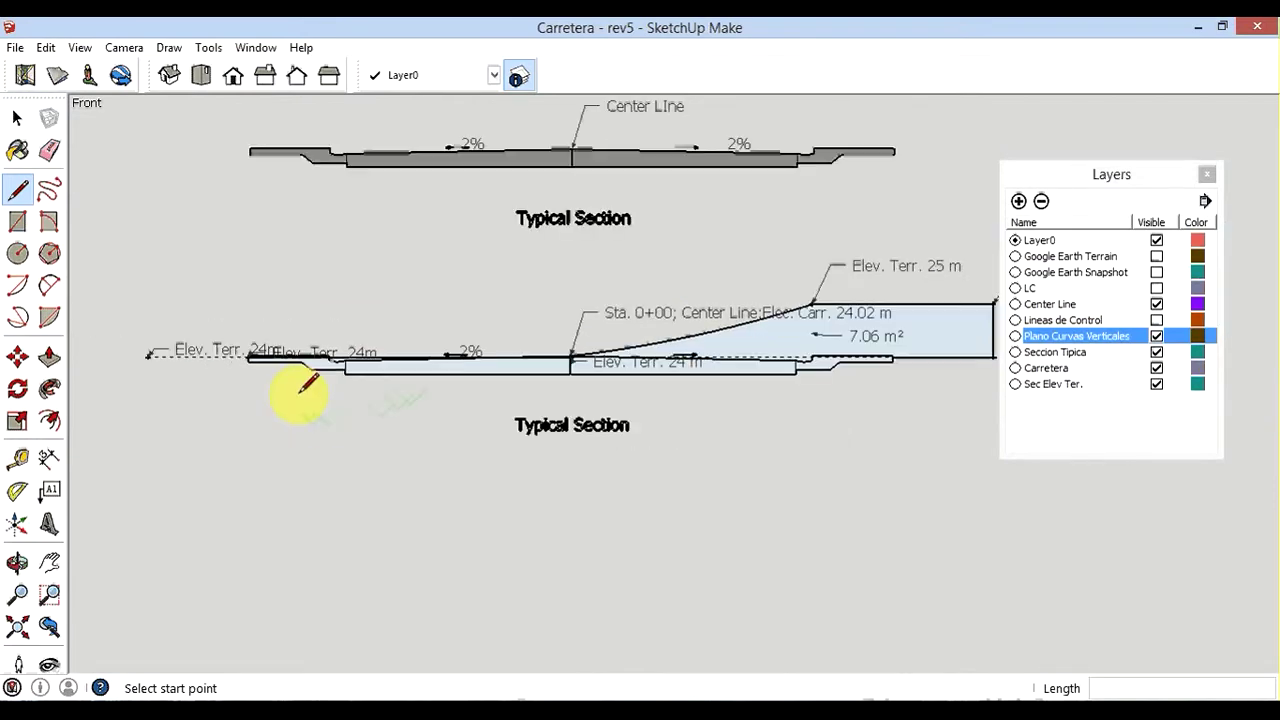
scroll(365, 410, up, 1)
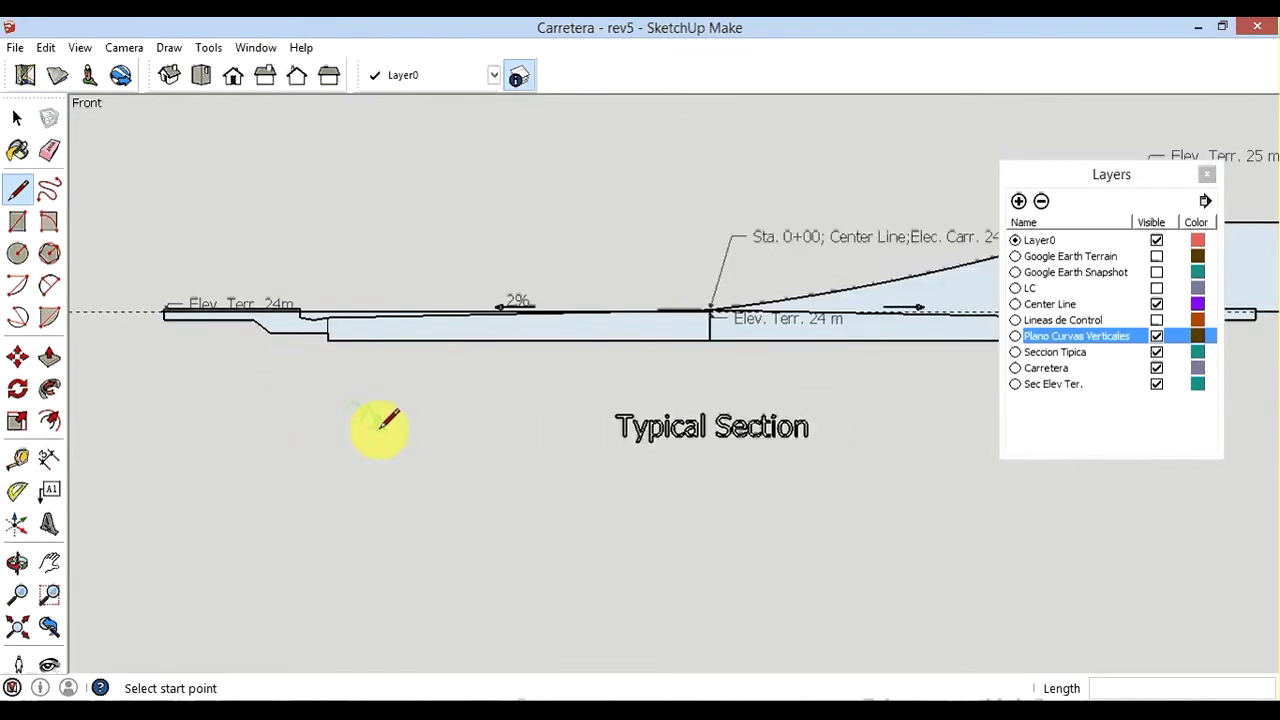
scroll(300, 420, down, 2)
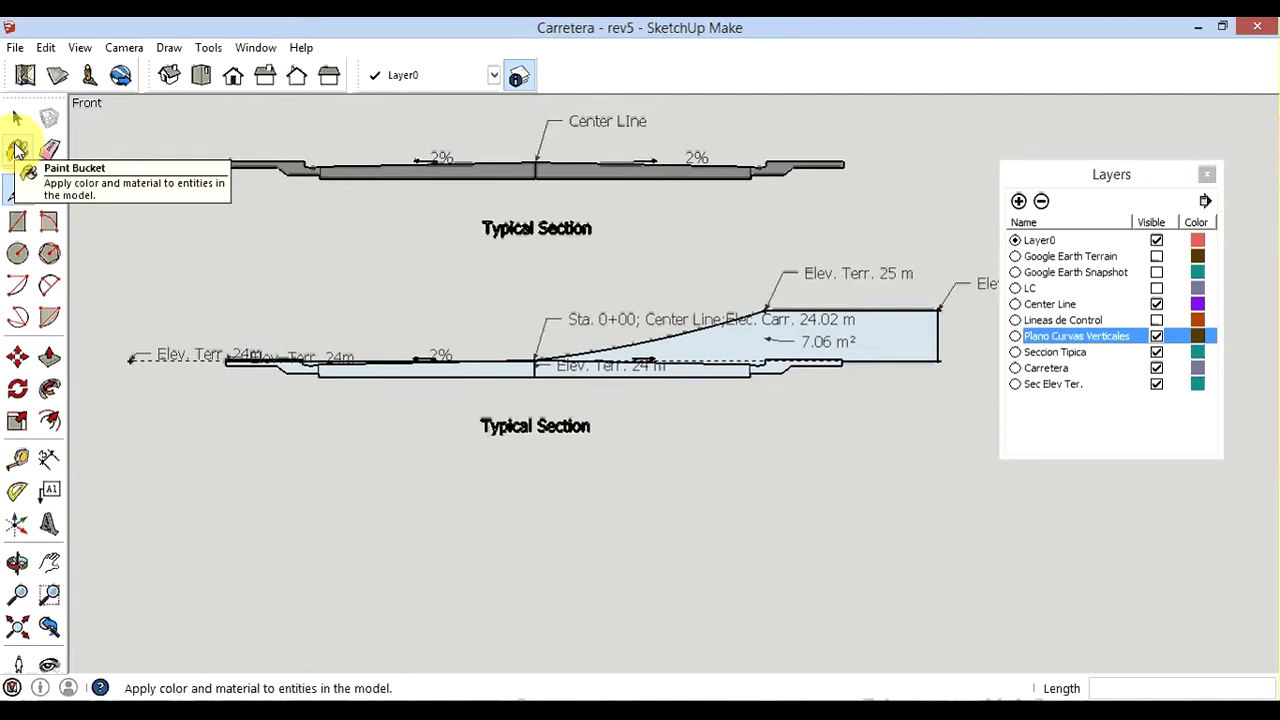
scroll(408, 390, up, 3)
scroll(405, 372, up, 1)
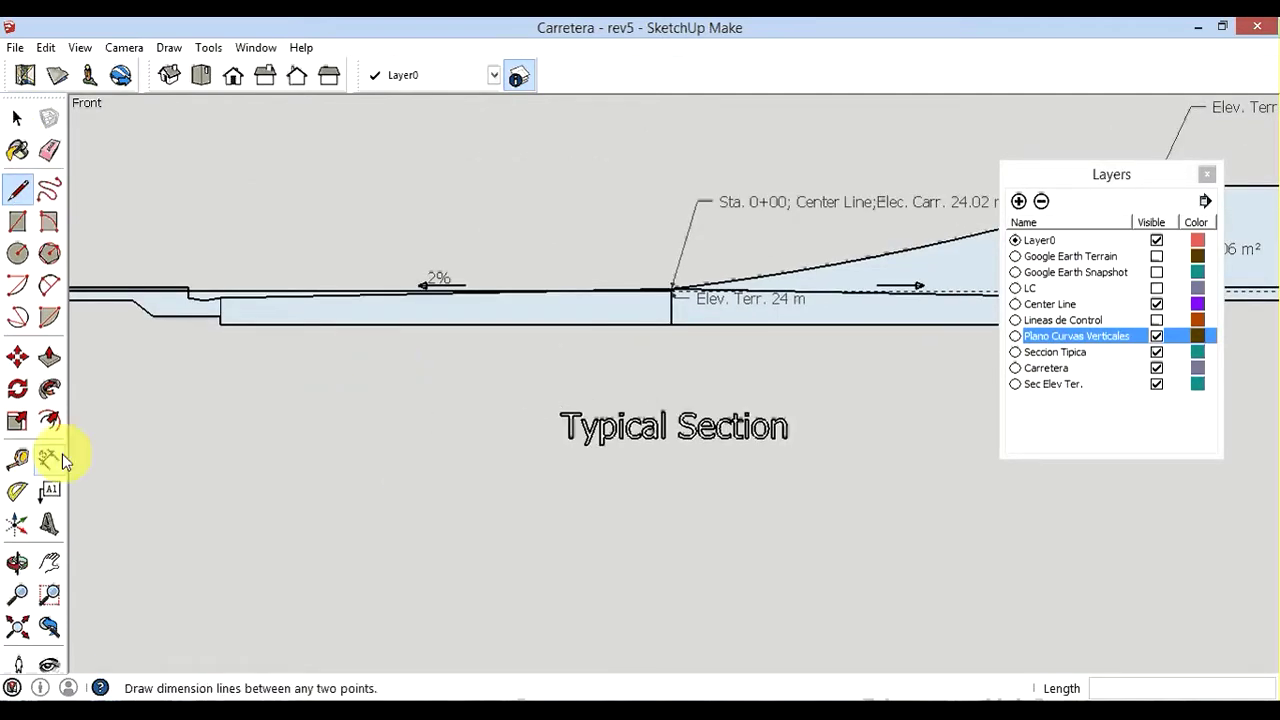
click(49, 490)
click(345, 306)
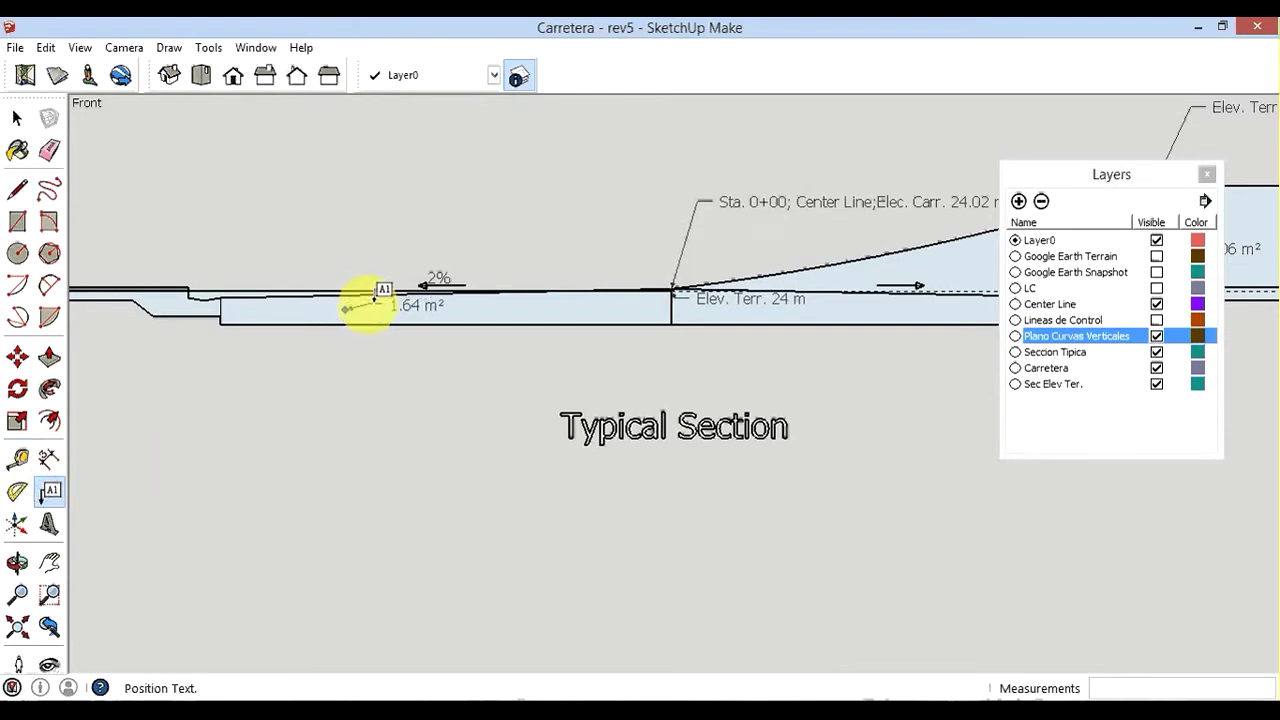
click(358, 336)
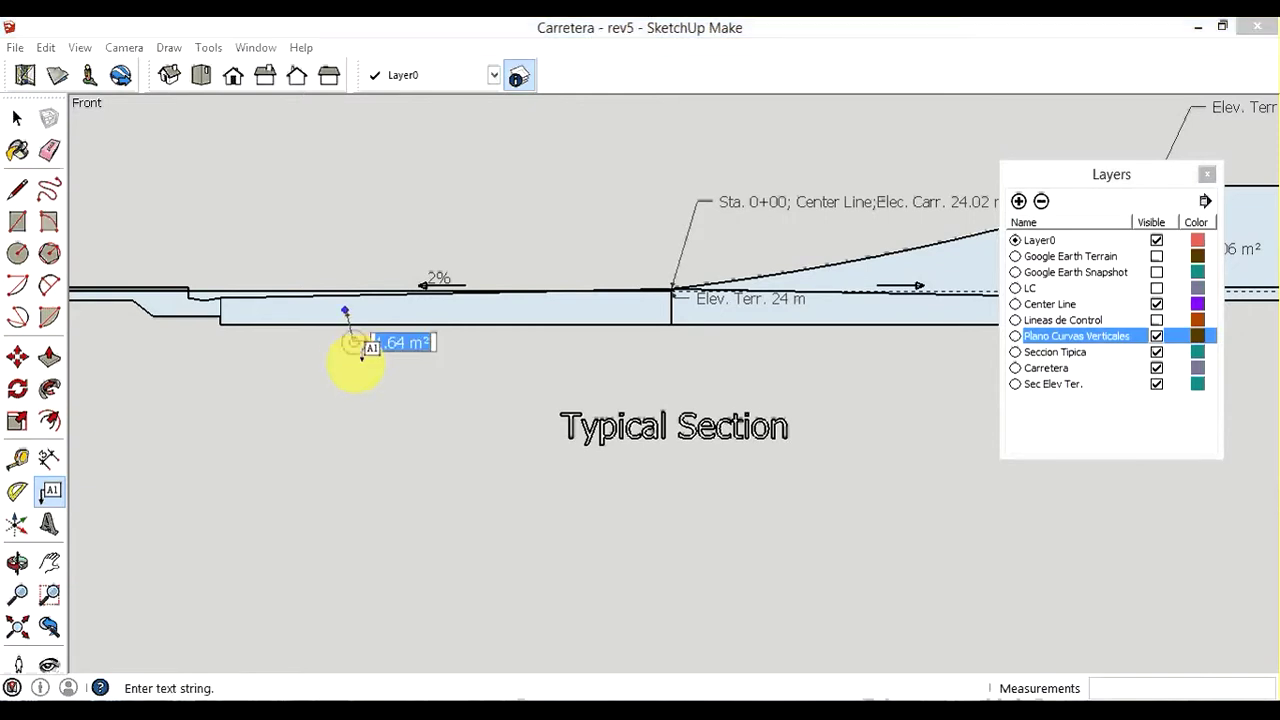
click(362, 402)
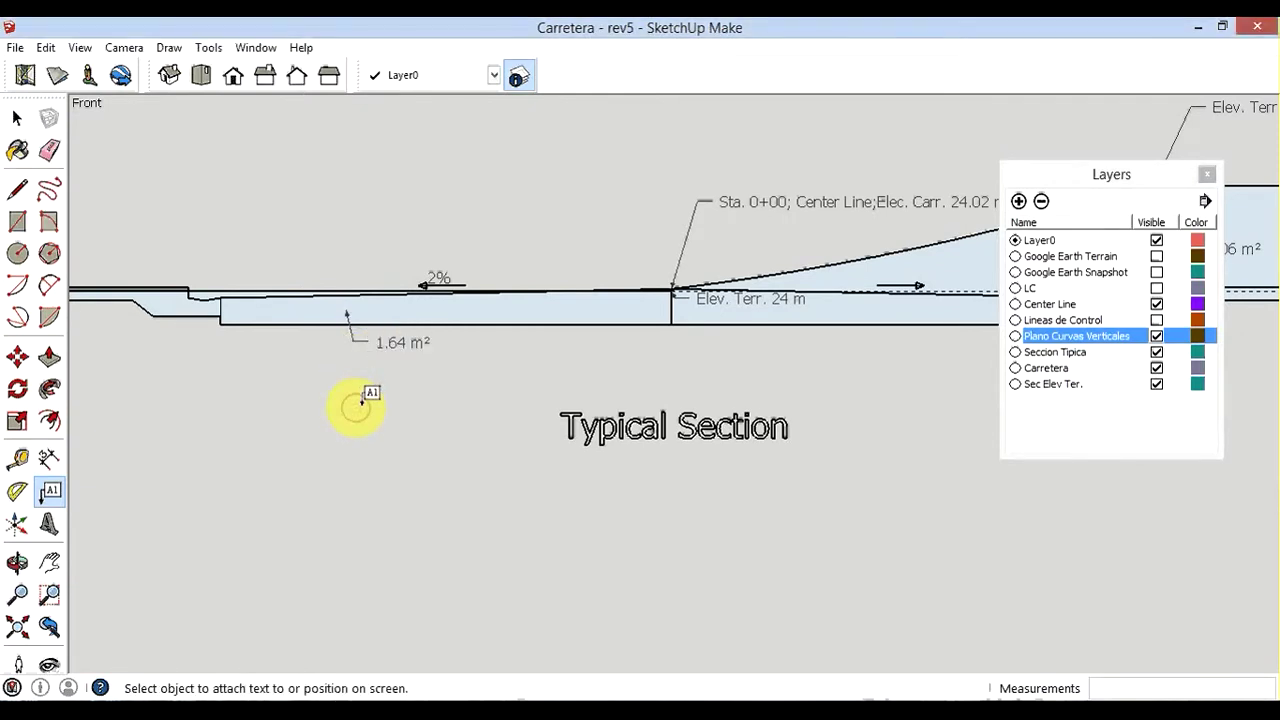
click(18, 150)
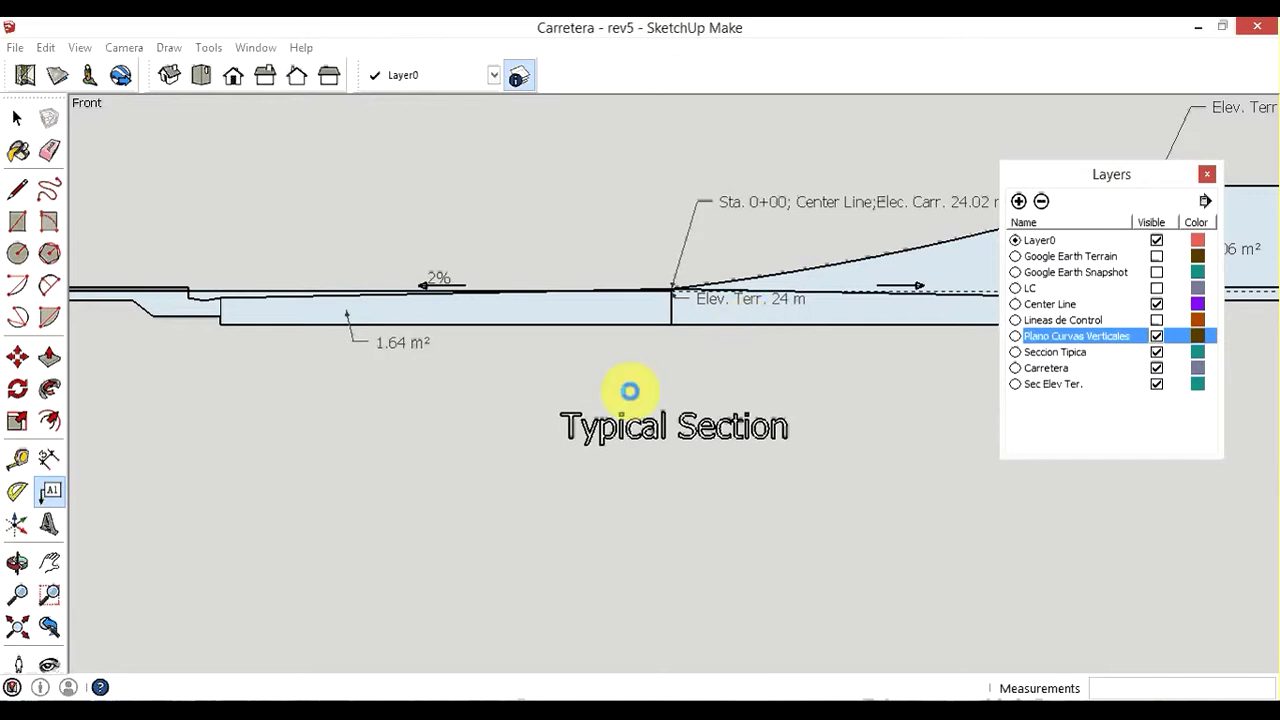
Choose the Indian gravel material from the Groundcover collection for the Paint Bucket
key(b)
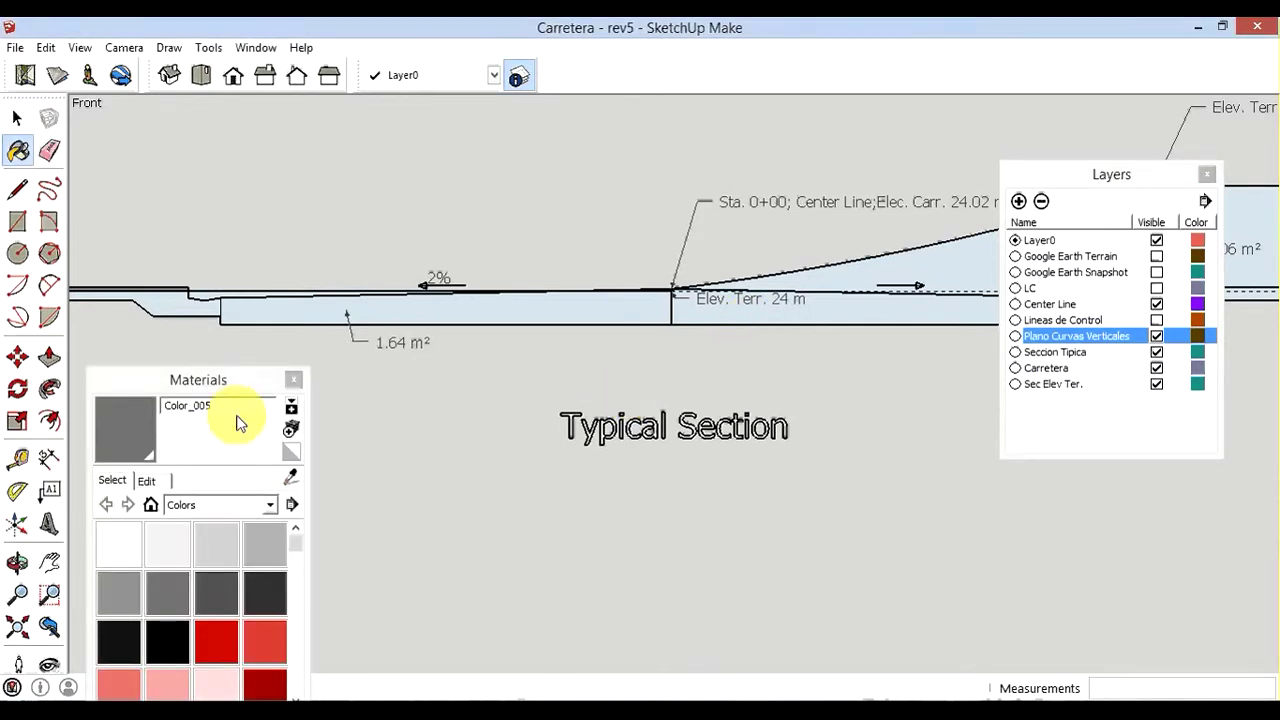
mouse_move(202, 378)
mouse_down()
mouse_move(205, 228)
mouse_move(588, 227)
mouse_move(577, 265)
mouse_up()
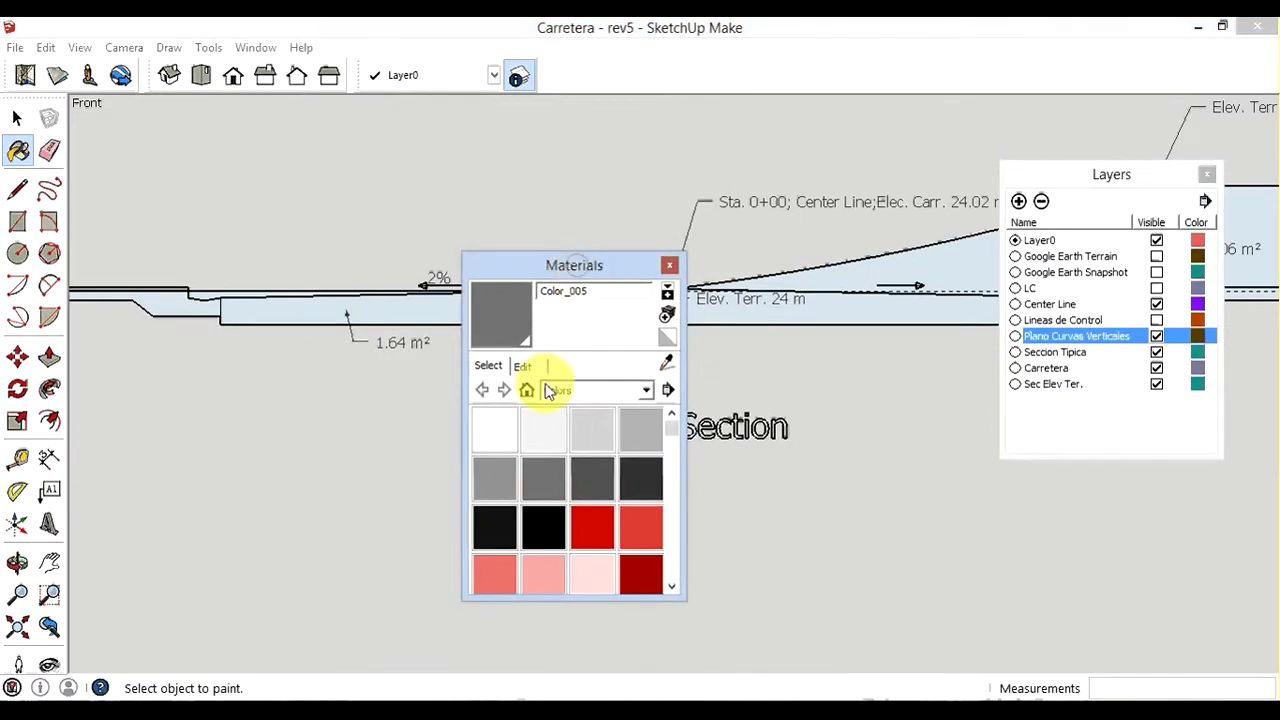
click(676, 588)
click(676, 588)
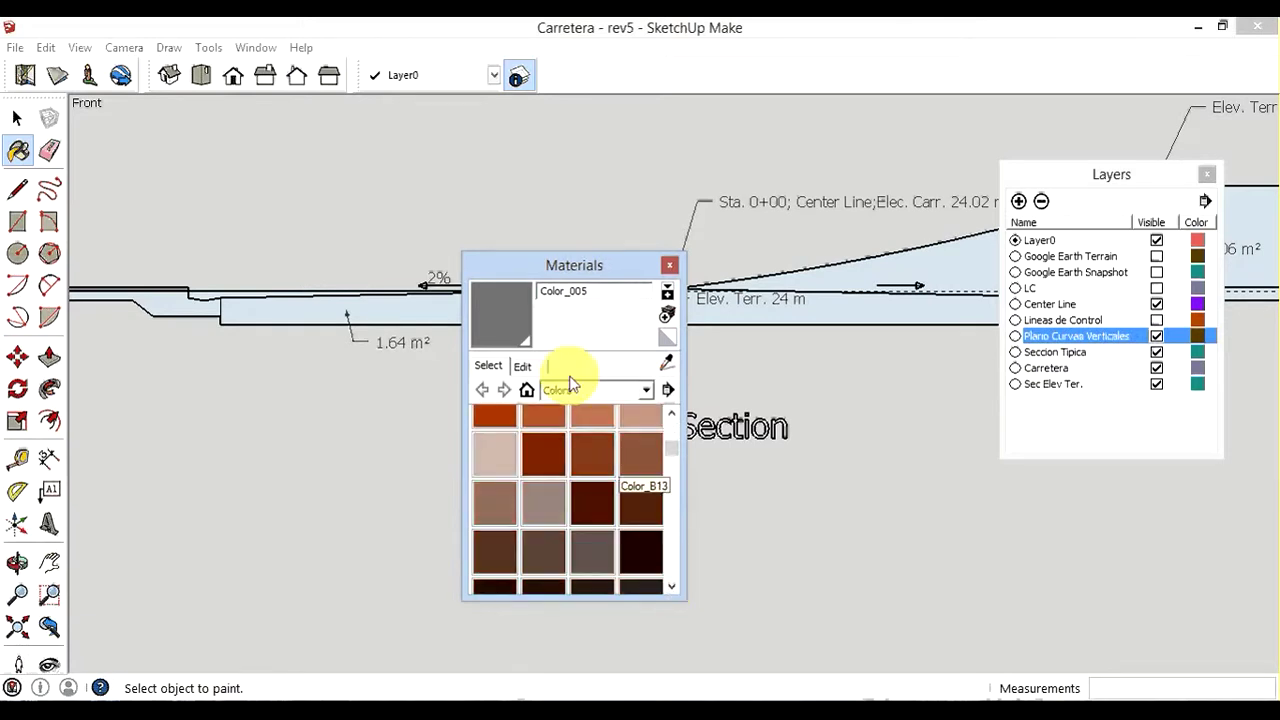
click(646, 390)
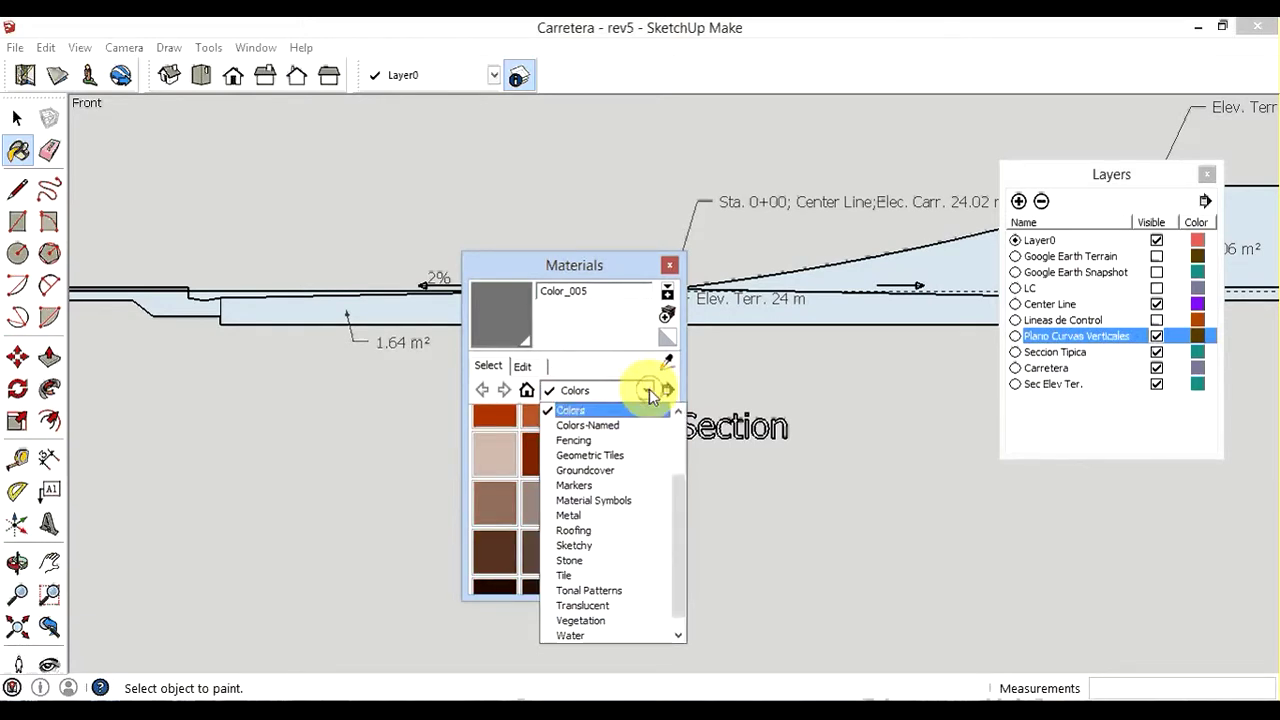
click(593, 471)
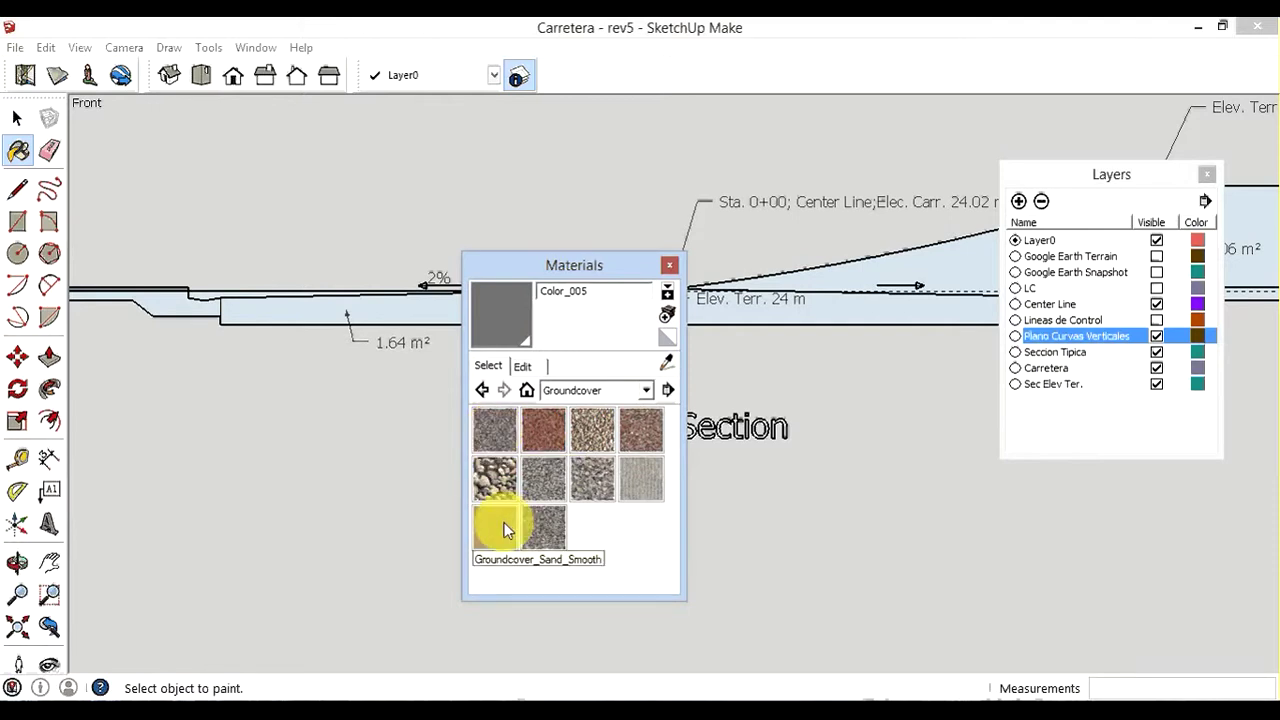
click(640, 448)
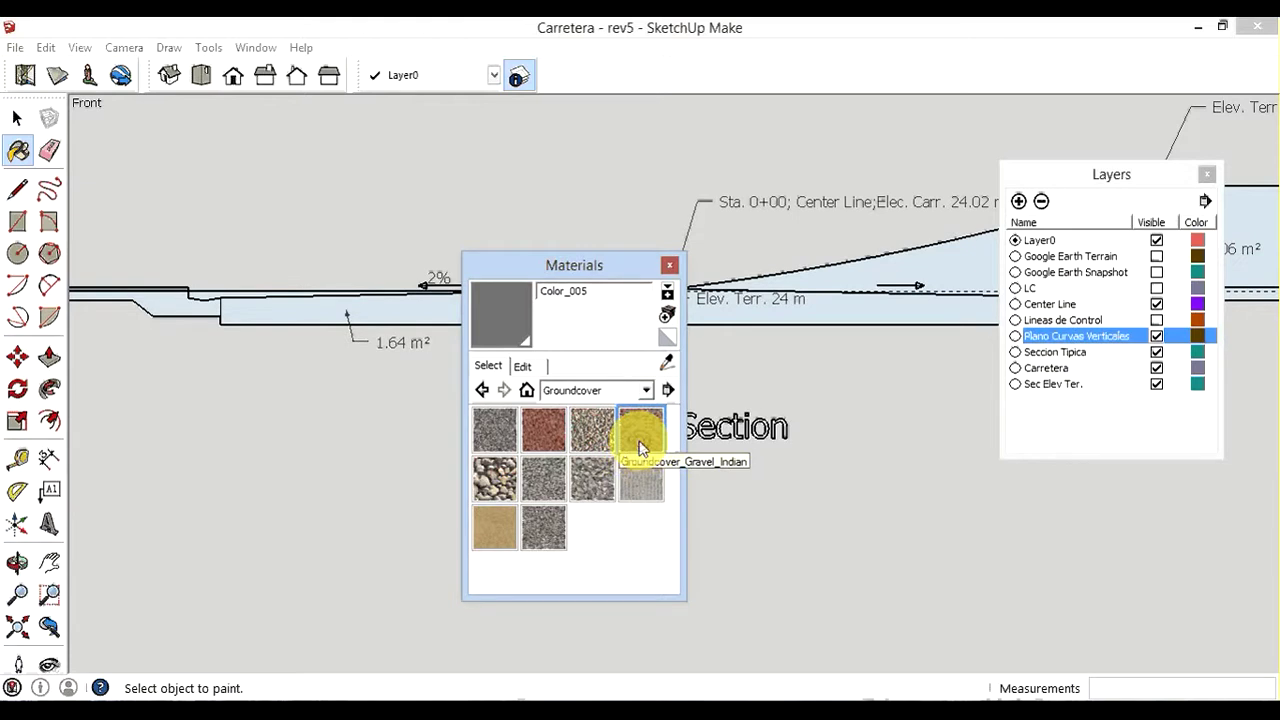
Paint the road cross-section and the light-blue slope area with the gravel
click(670, 268)
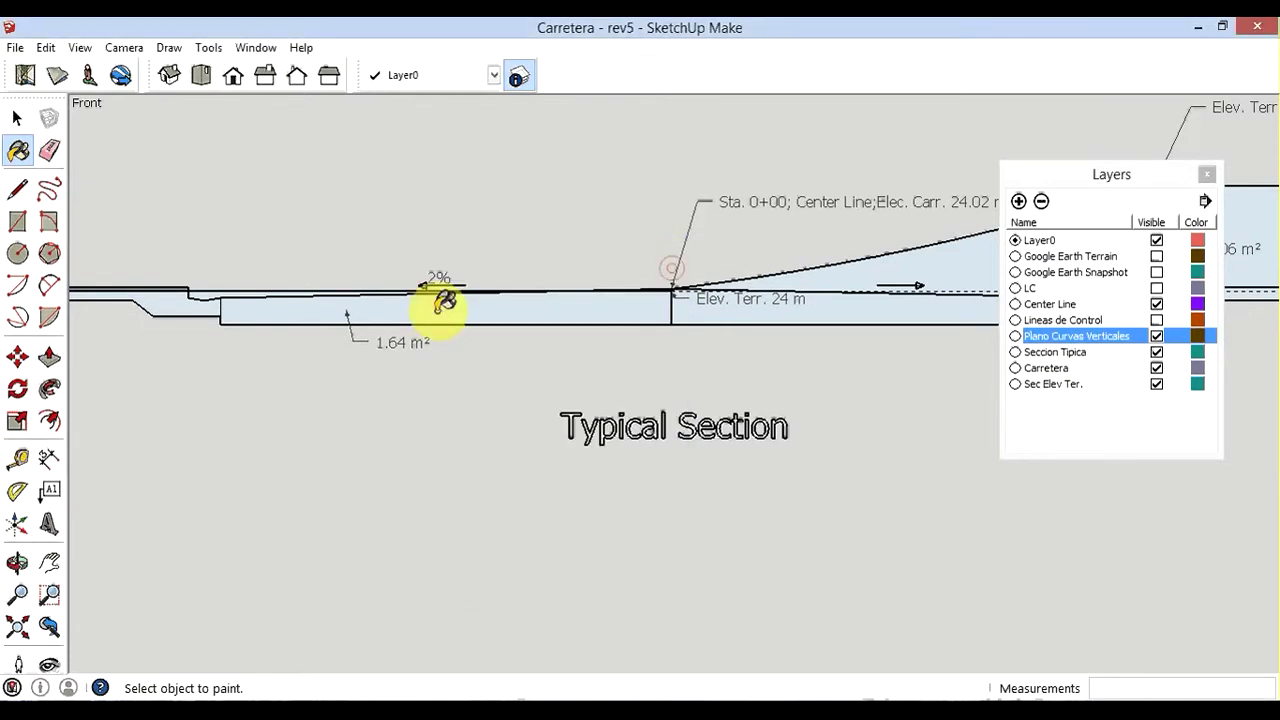
click(443, 303)
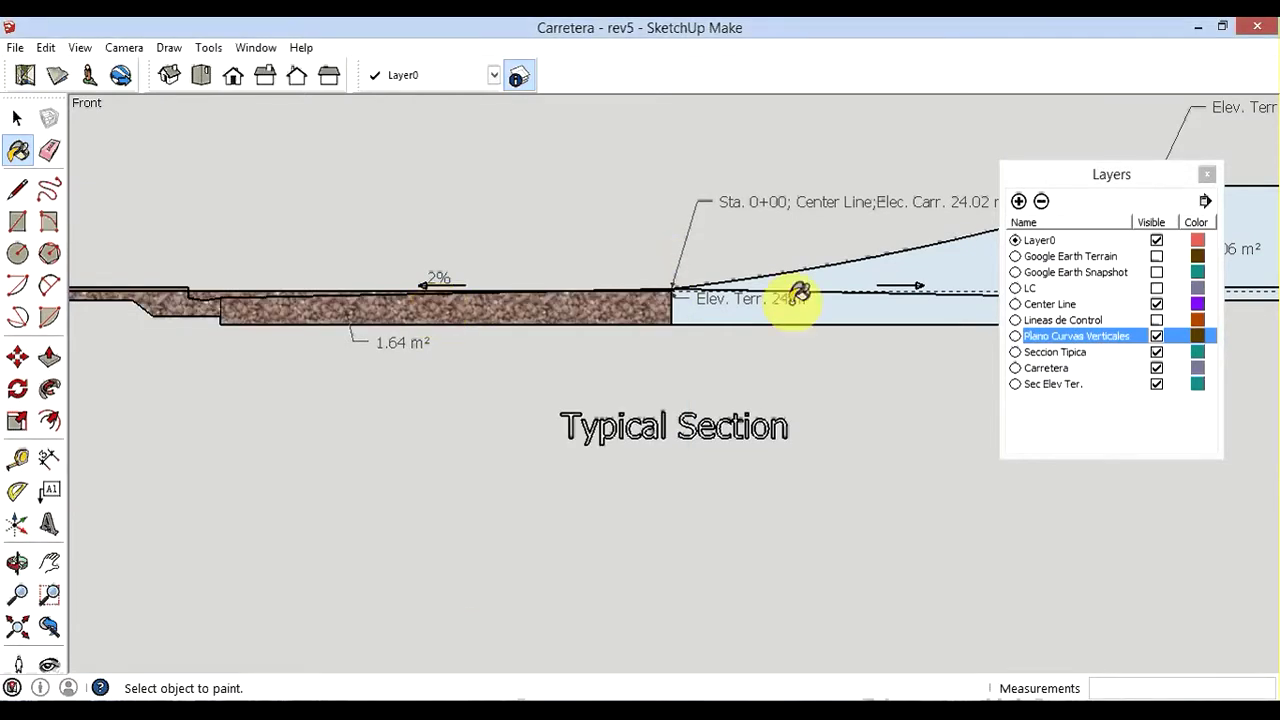
click(928, 265)
scroll(382, 455, down, 2)
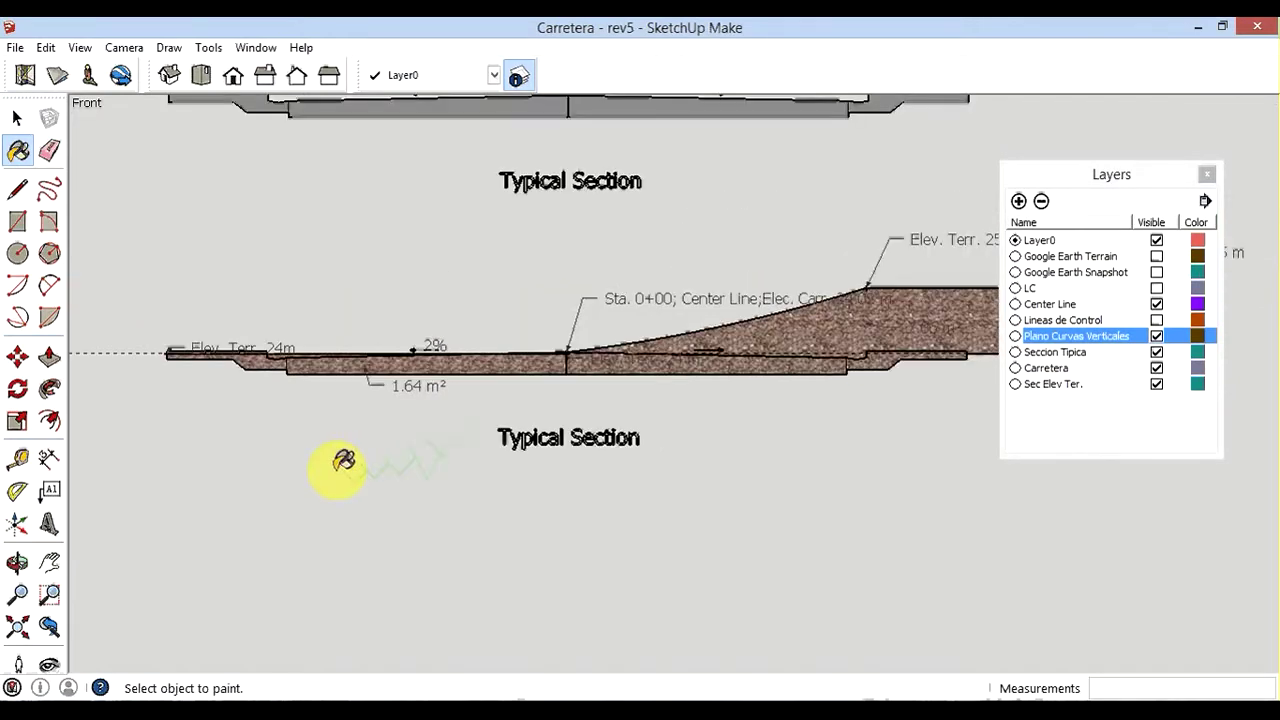
scroll(300, 458, down, 2)
scroll(251, 457, down, 1)
scroll(657, 437, up, 3)
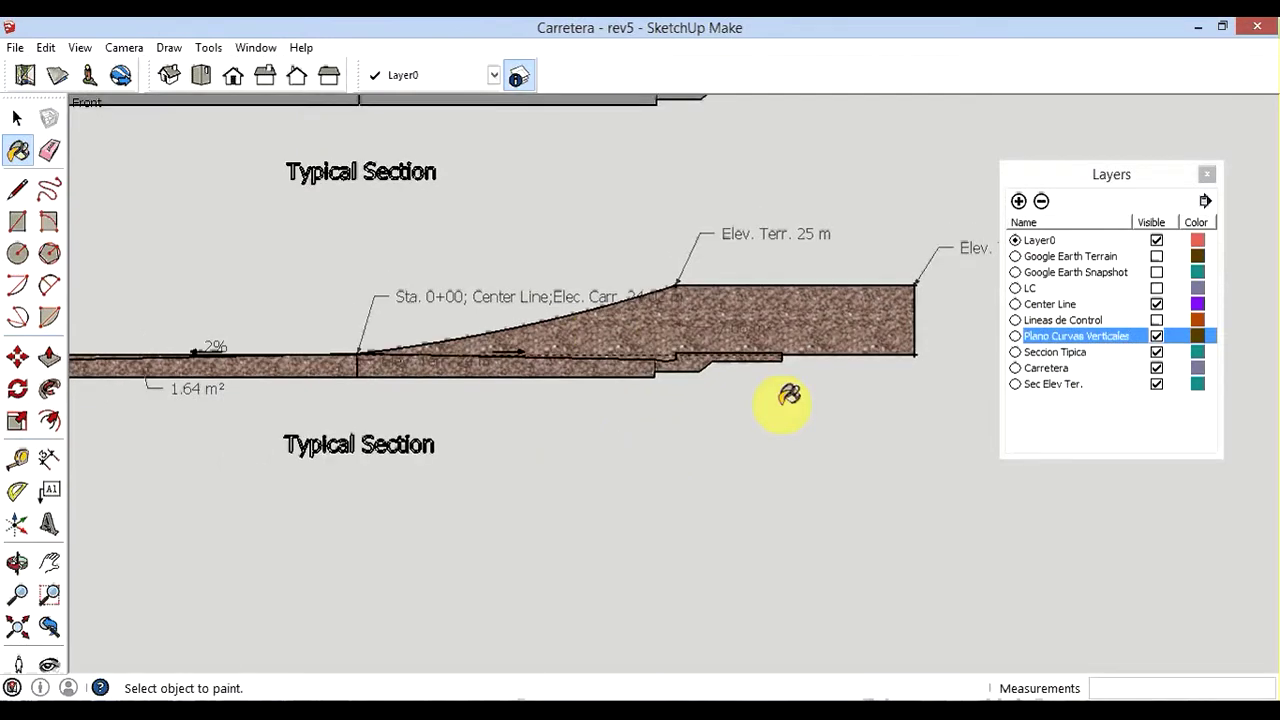
scroll(790, 400, down, 2)
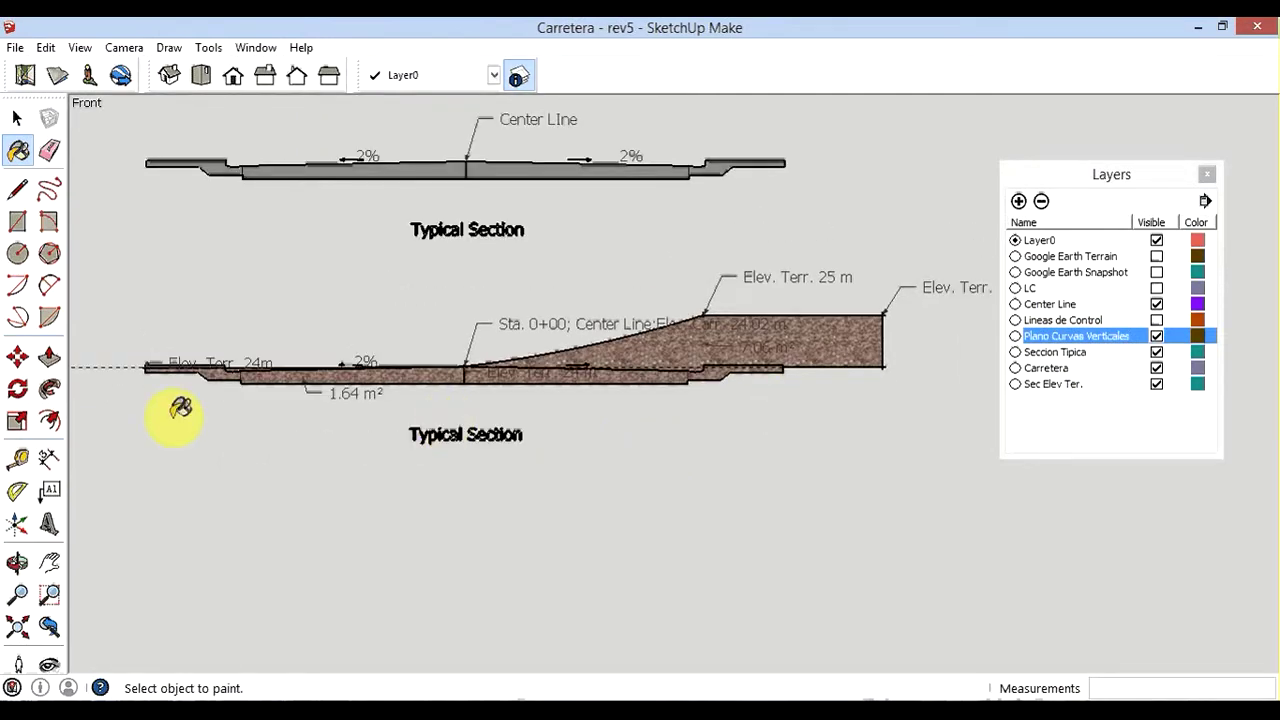
scroll(172, 405, up, 2)
scroll(166, 334, up, 2)
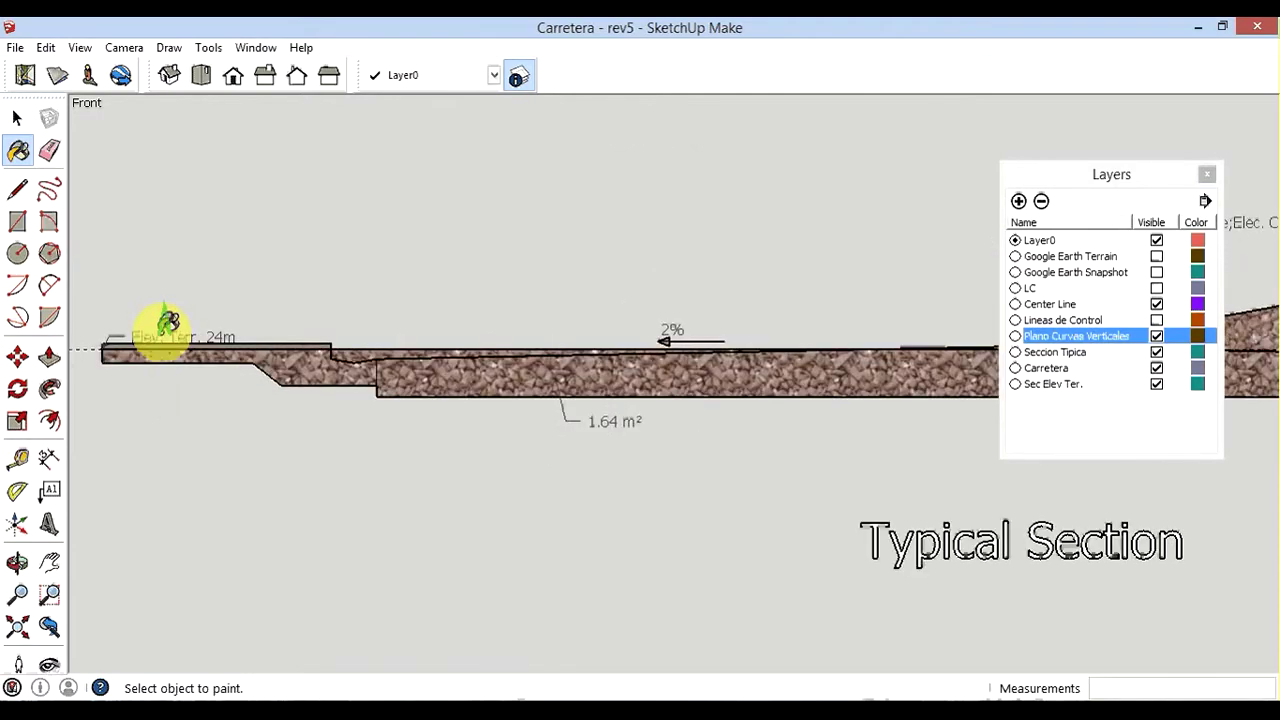
scroll(167, 328, up, 2)
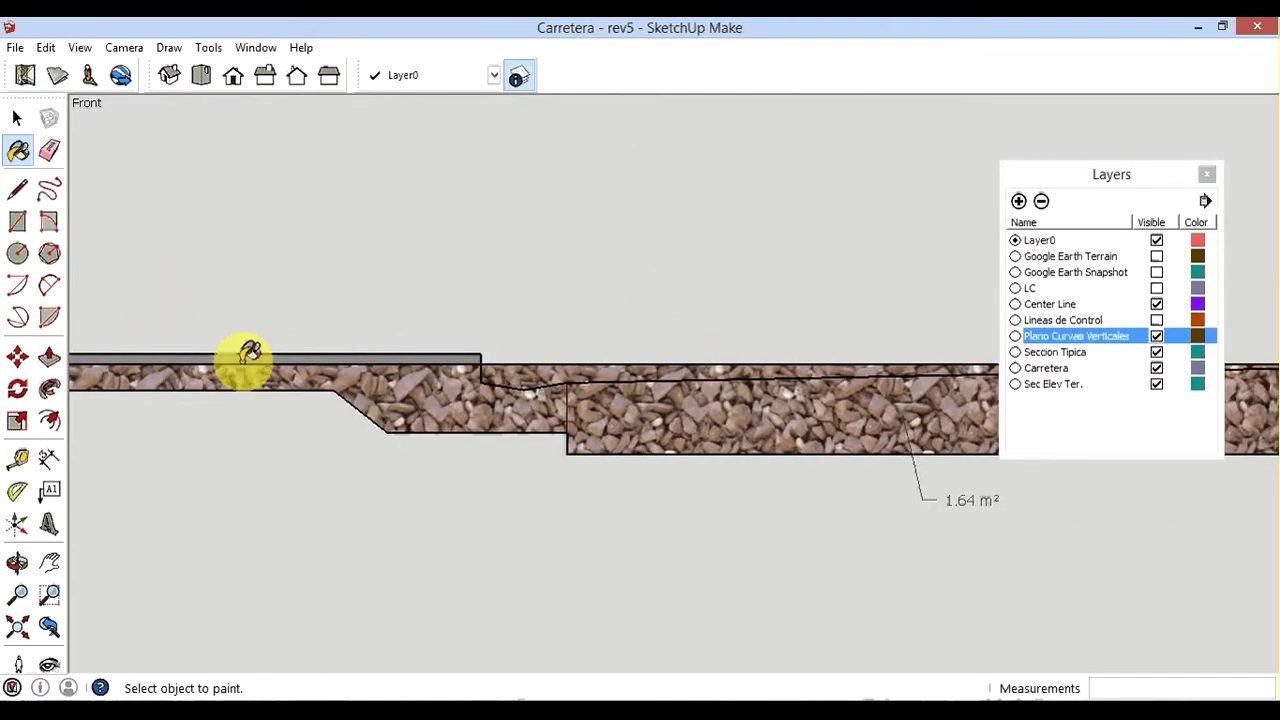
scroll(357, 322, down, 1)
scroll(310, 388, down, 1)
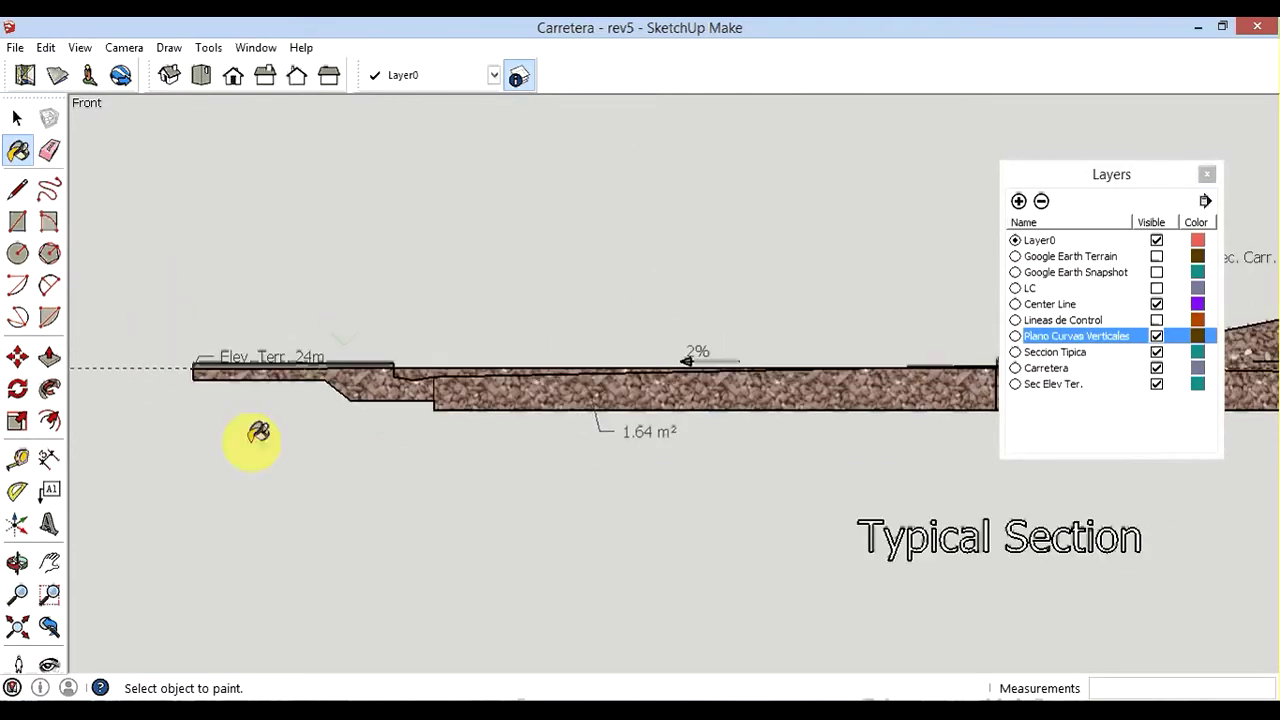
scroll(250, 425, down, 1)
scroll(230, 418, down, 1)
scroll(222, 420, down, 1)
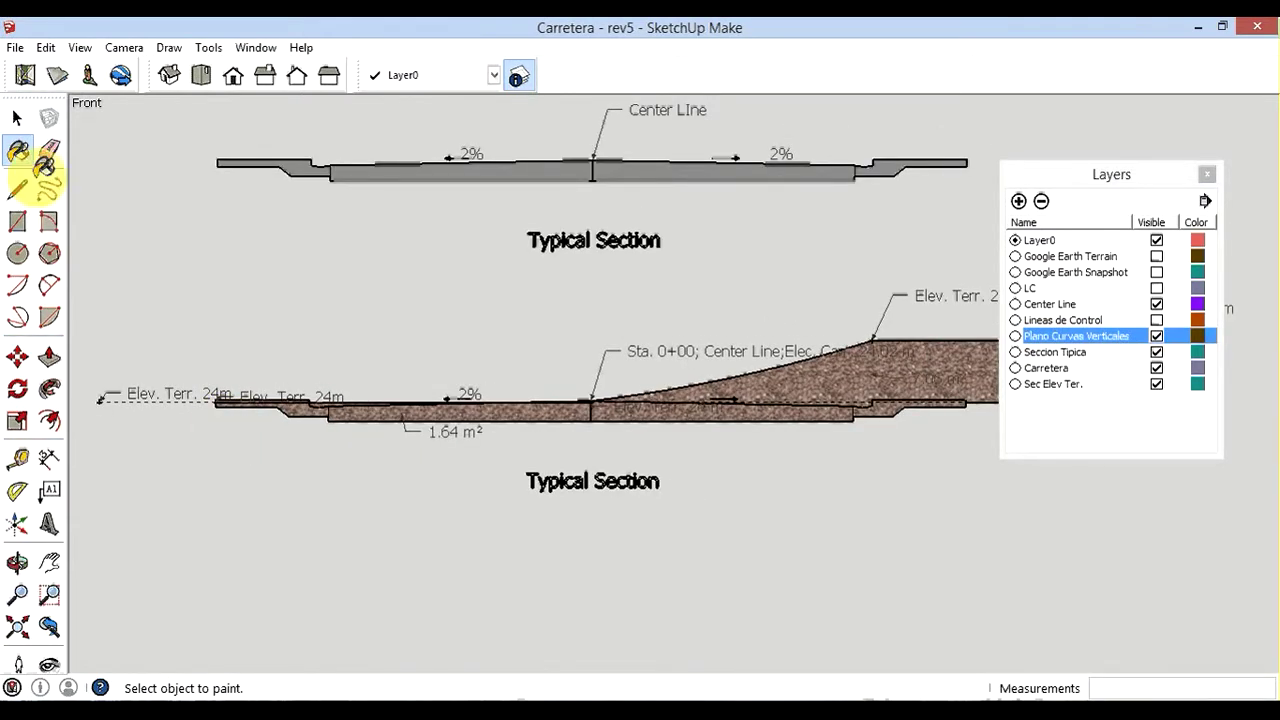
Repaint the slope fill and left road section with Groundcover_Sand_Smooth
click(18, 150)
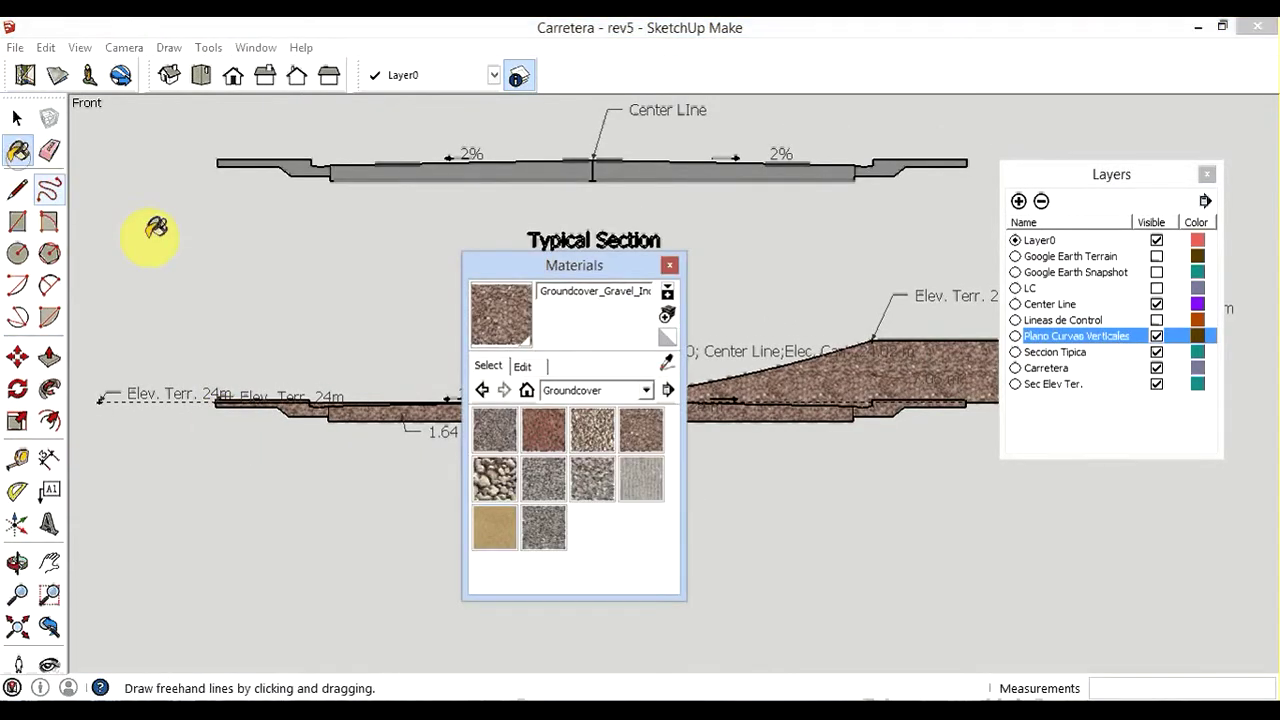
click(494, 530)
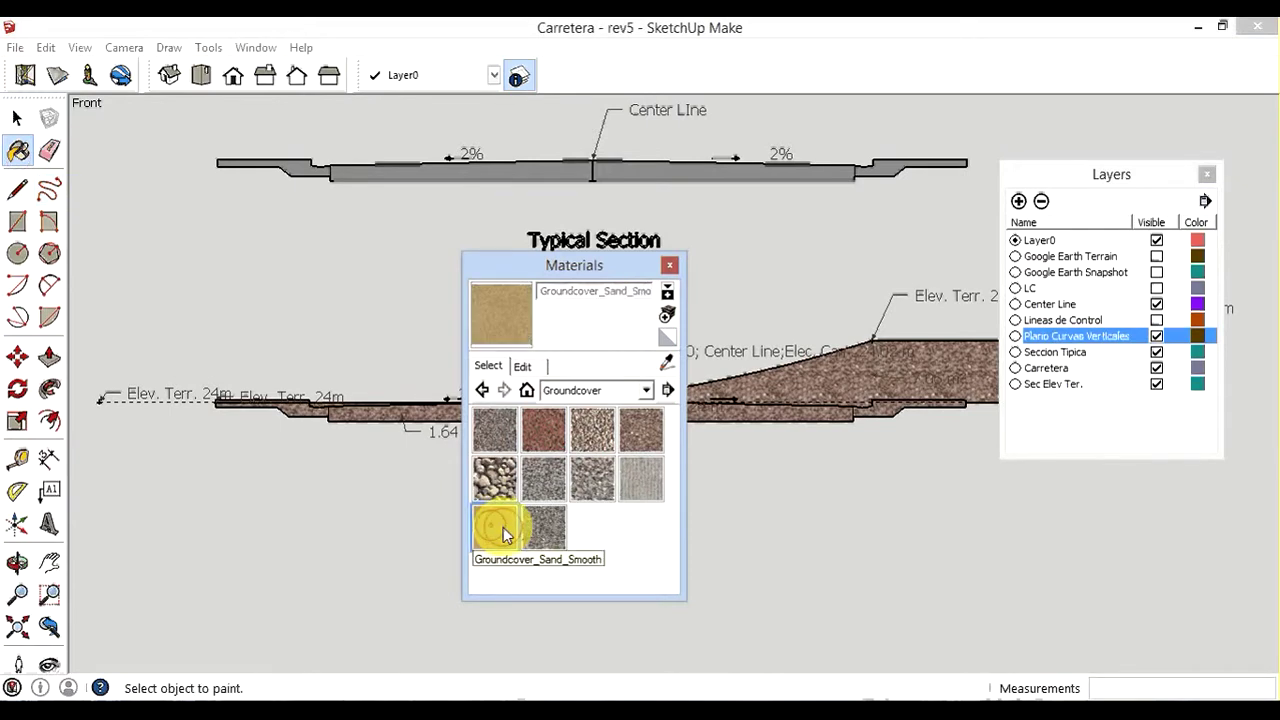
click(669, 265)
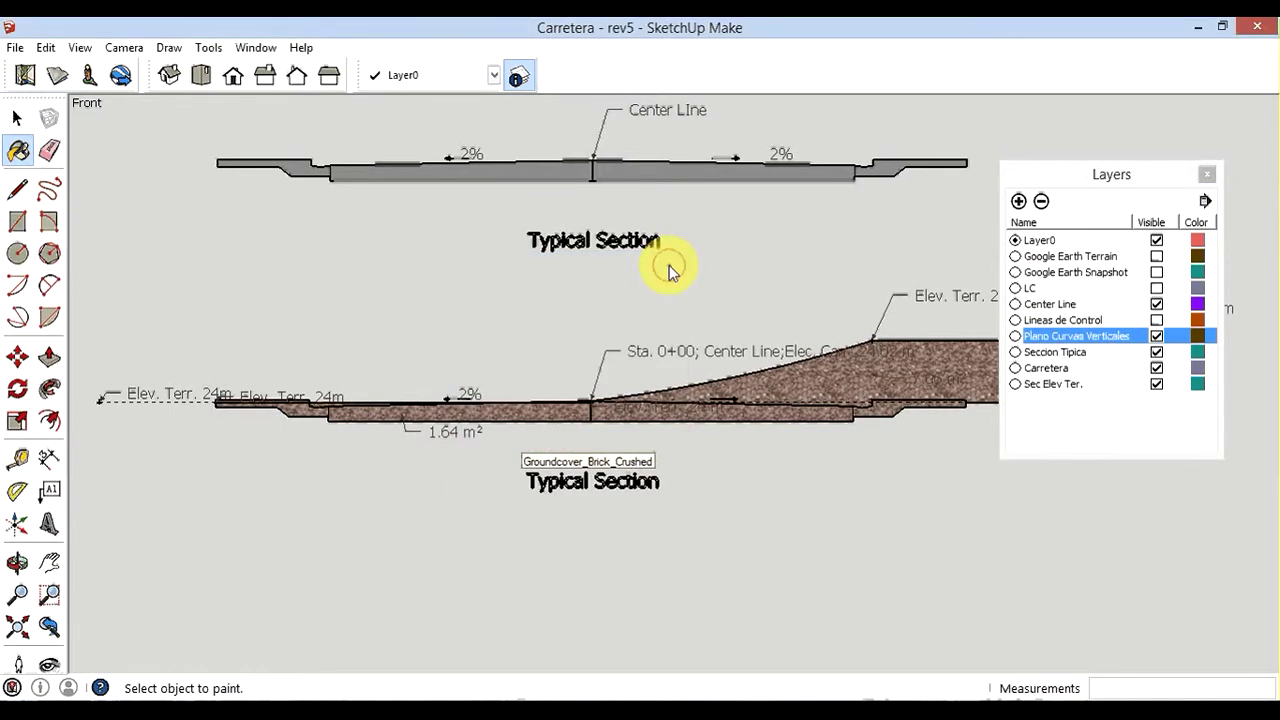
click(831, 365)
click(567, 403)
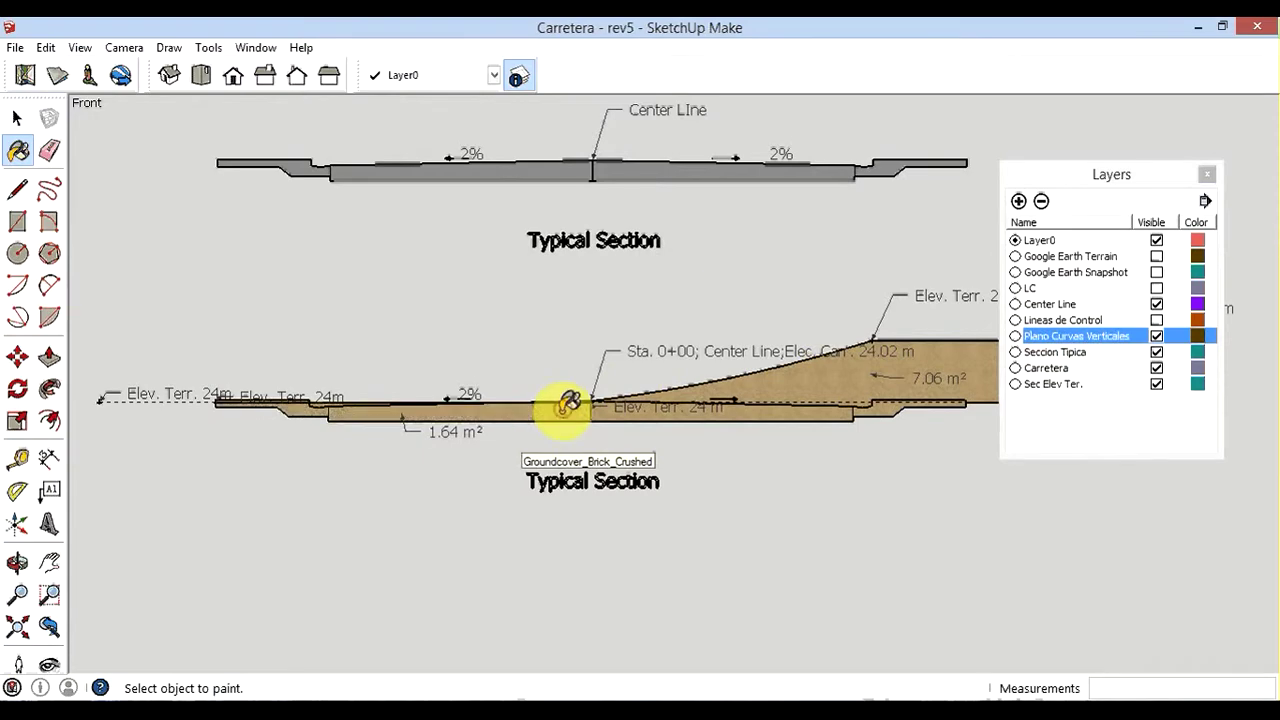
scroll(206, 543, down, 2)
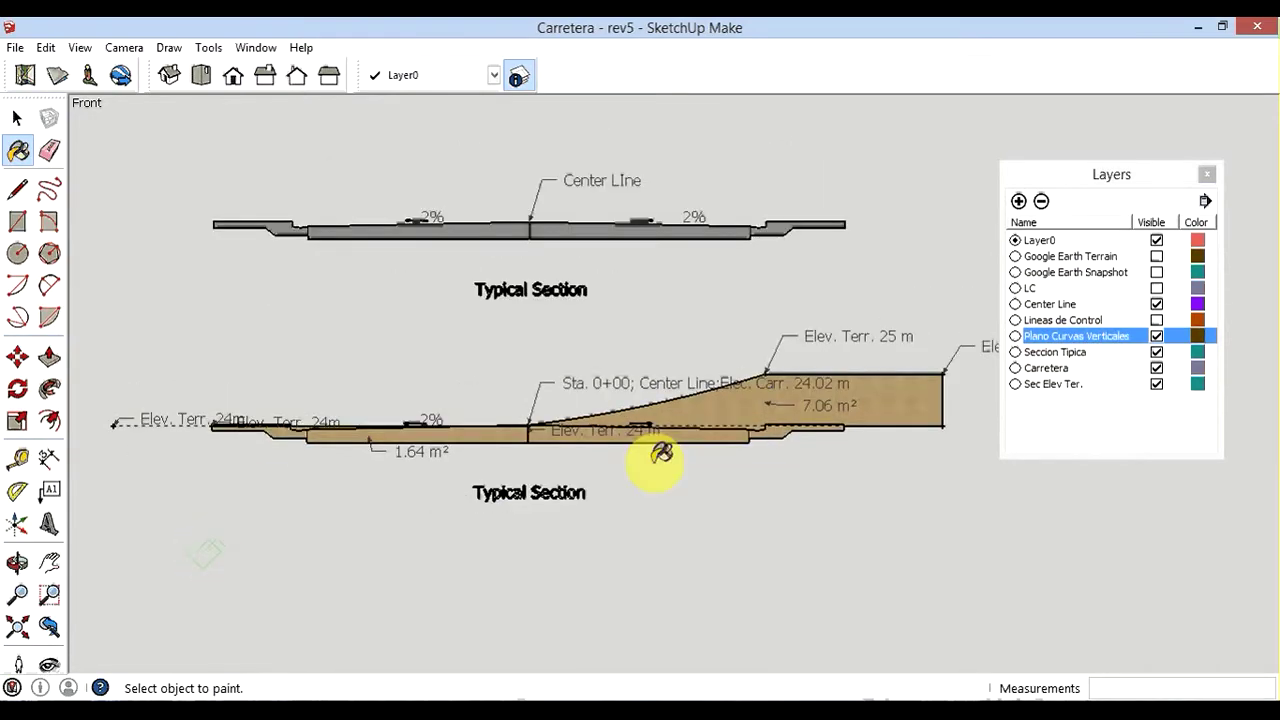
scroll(722, 415, up, 2)
scroll(722, 412, up, 3)
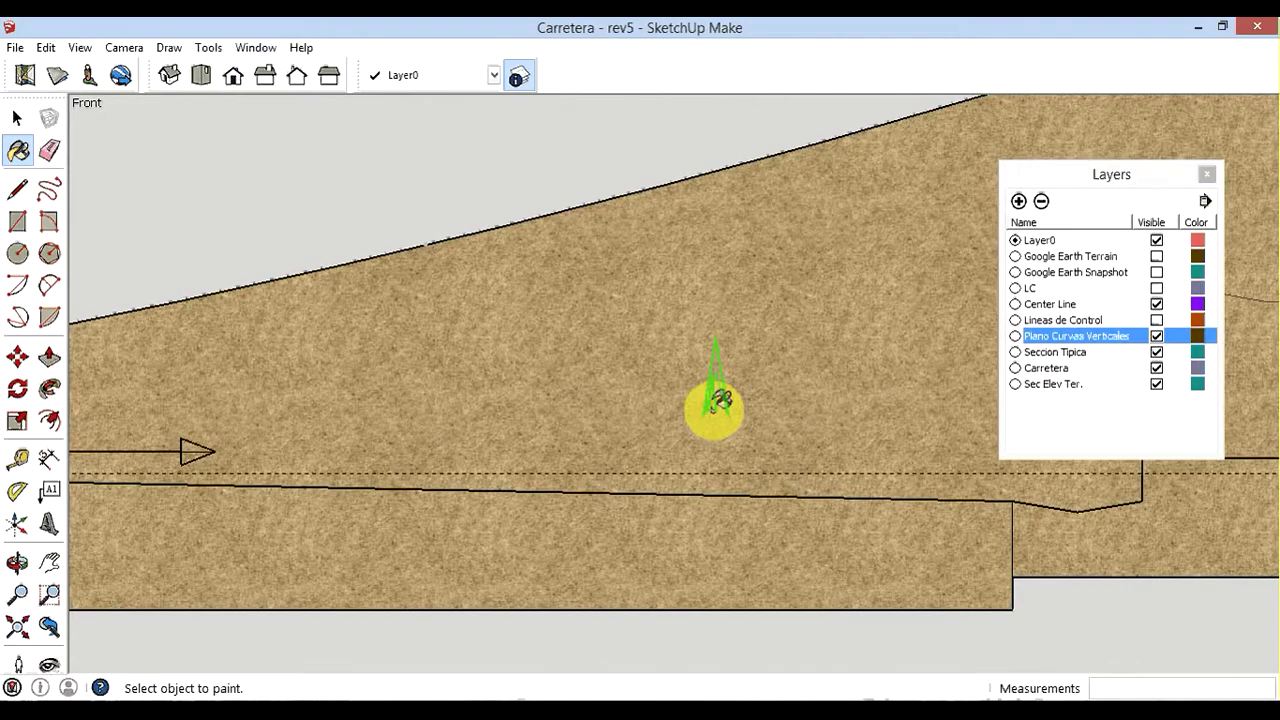
scroll(716, 404, down, 2)
scroll(718, 400, down, 1)
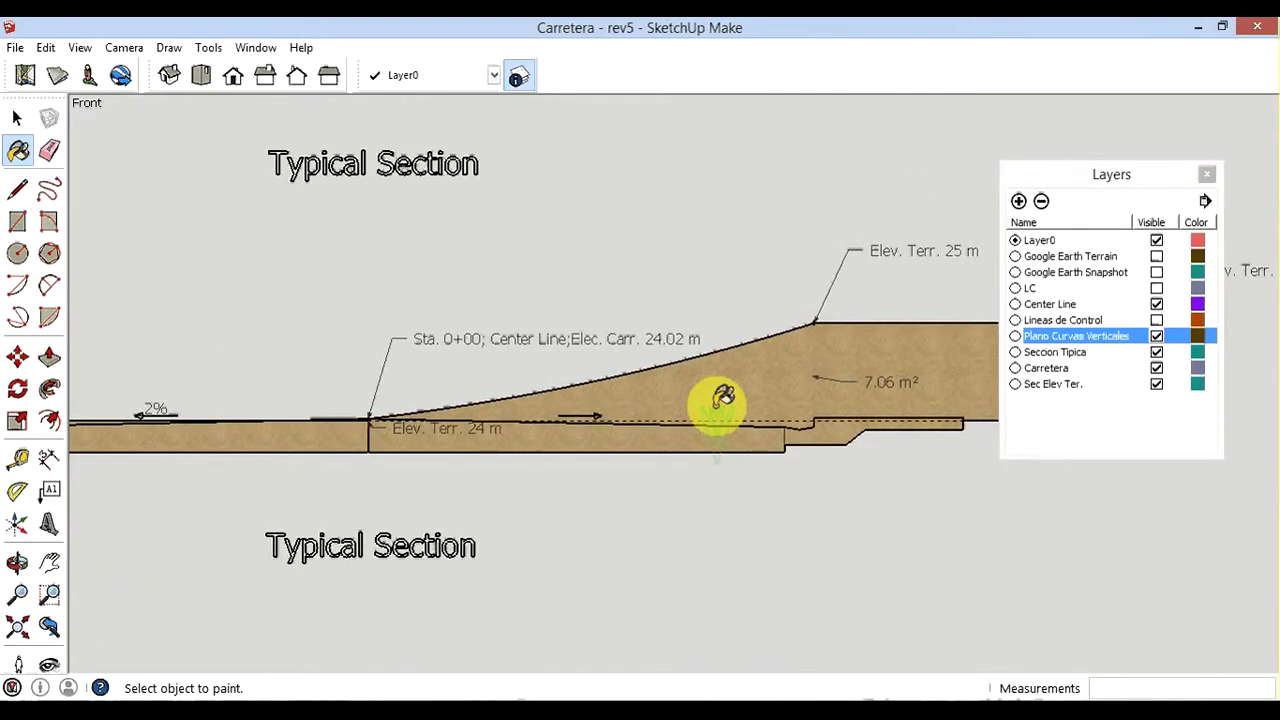
scroll(722, 400, down, 1)
scroll(723, 400, down, 2)
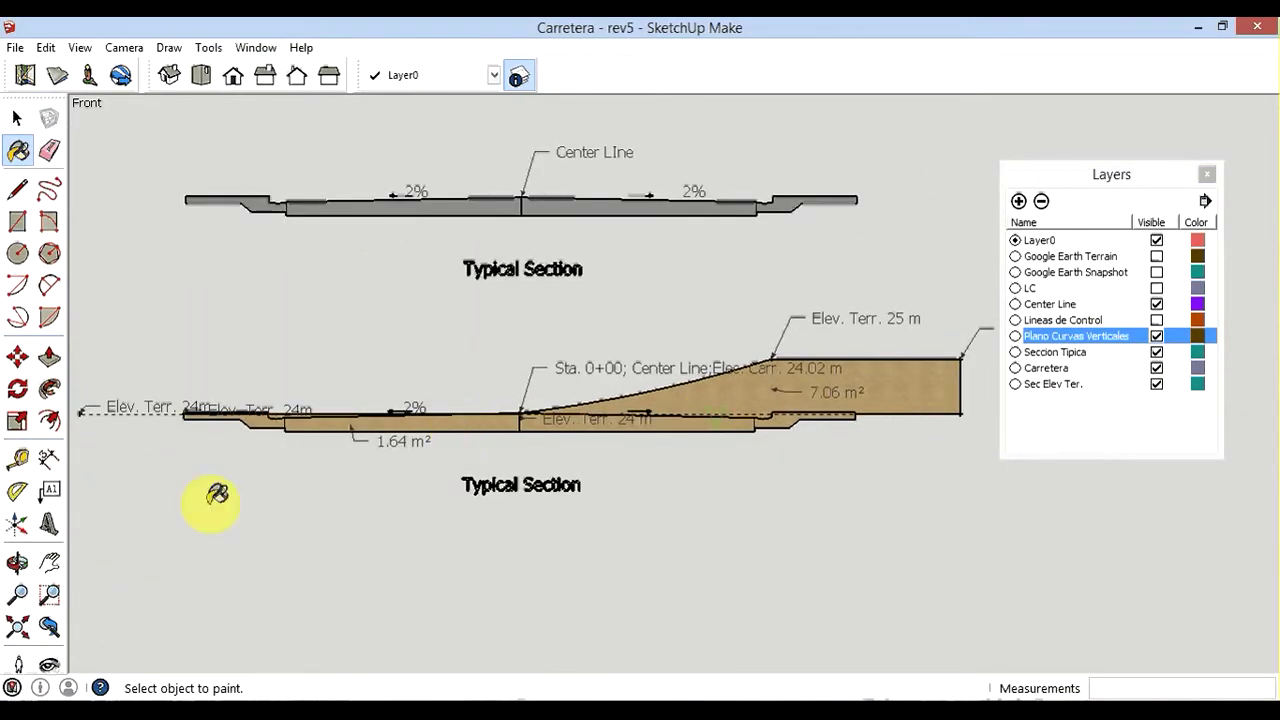
scroll(230, 490, up, 1)
scroll(300, 435, up, 1)
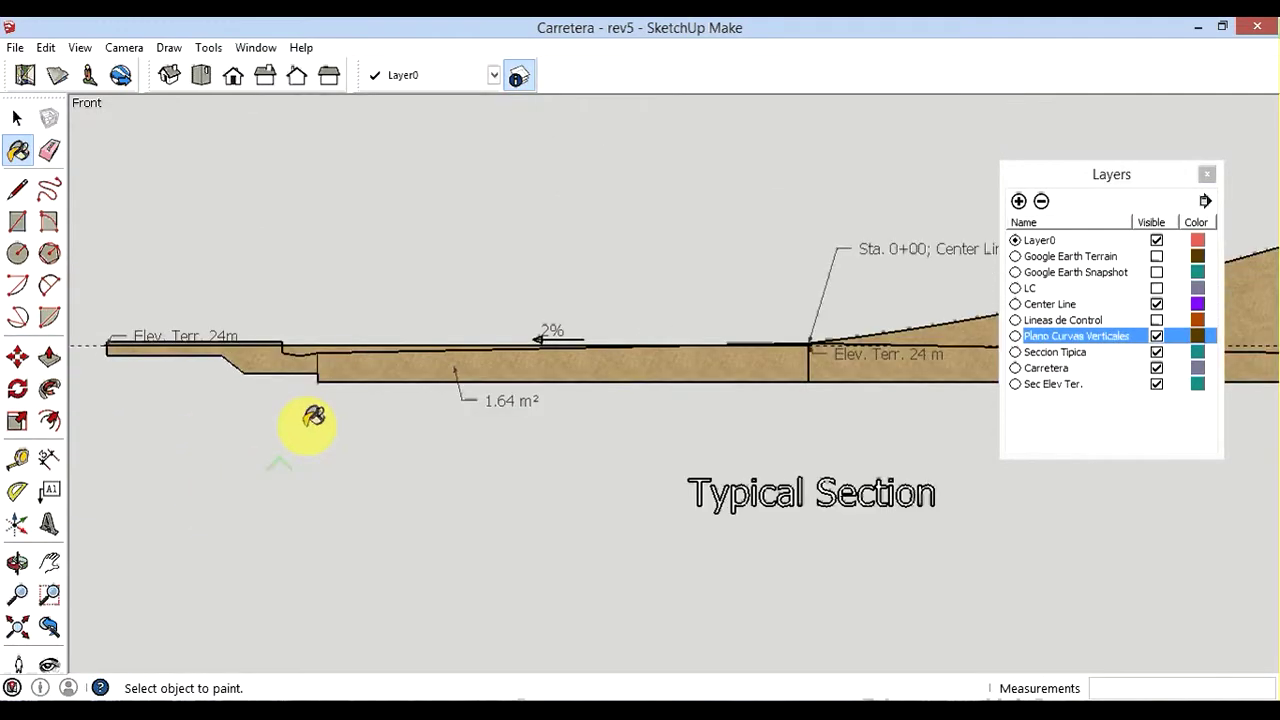
scroll(310, 414, up, 1)
scroll(310, 412, down, 2)
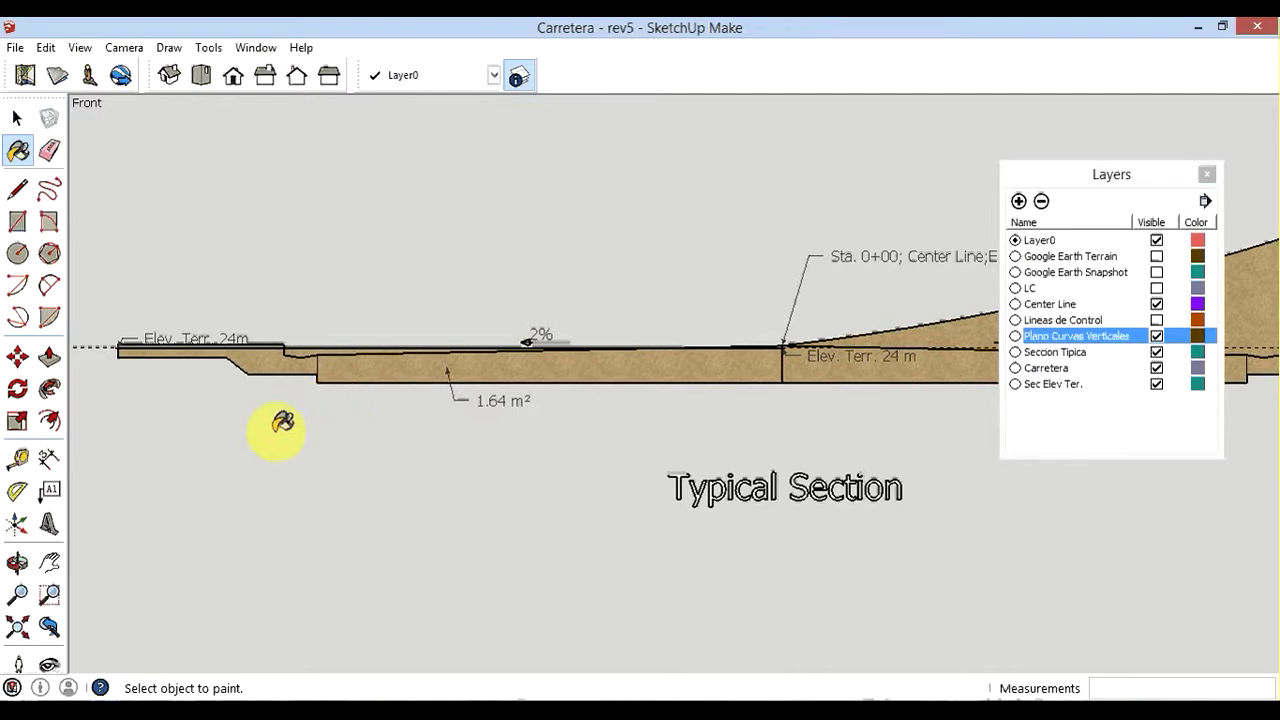
scroll(214, 429, down, 1)
scroll(220, 427, down, 1)
scroll(220, 427, down, 1)
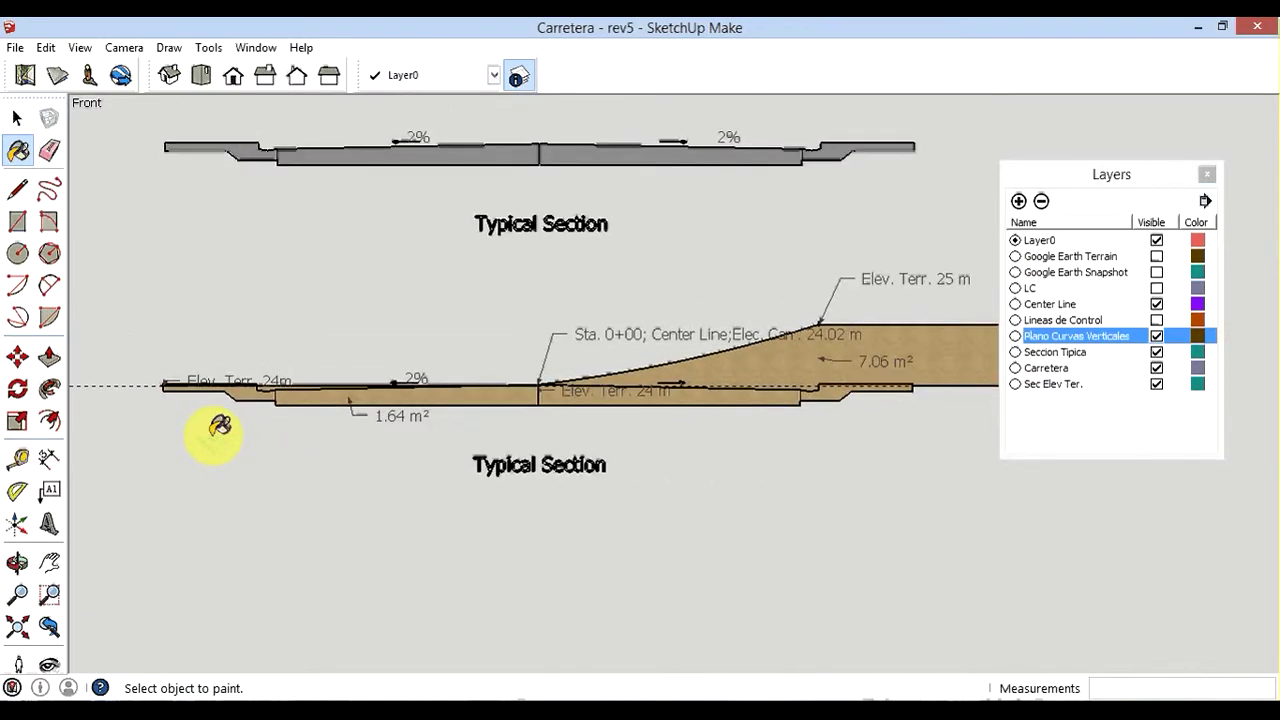
scroll(217, 426, down, 1)
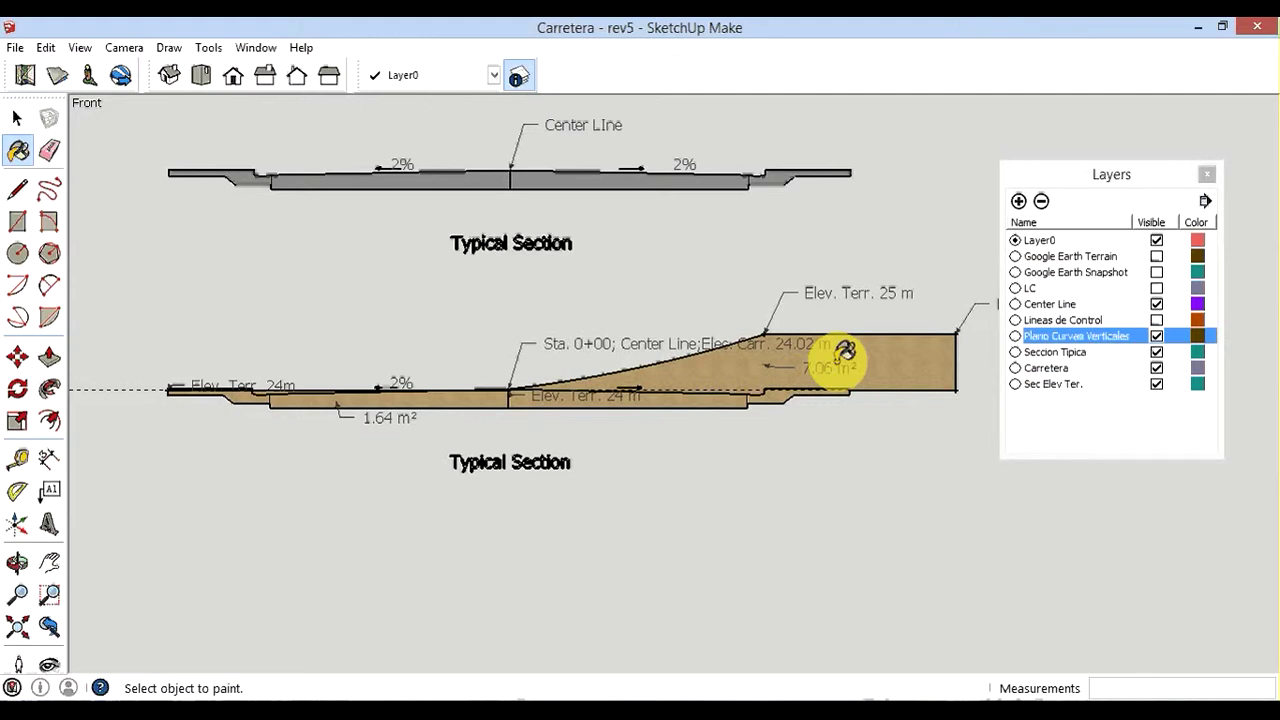
click(662, 448)
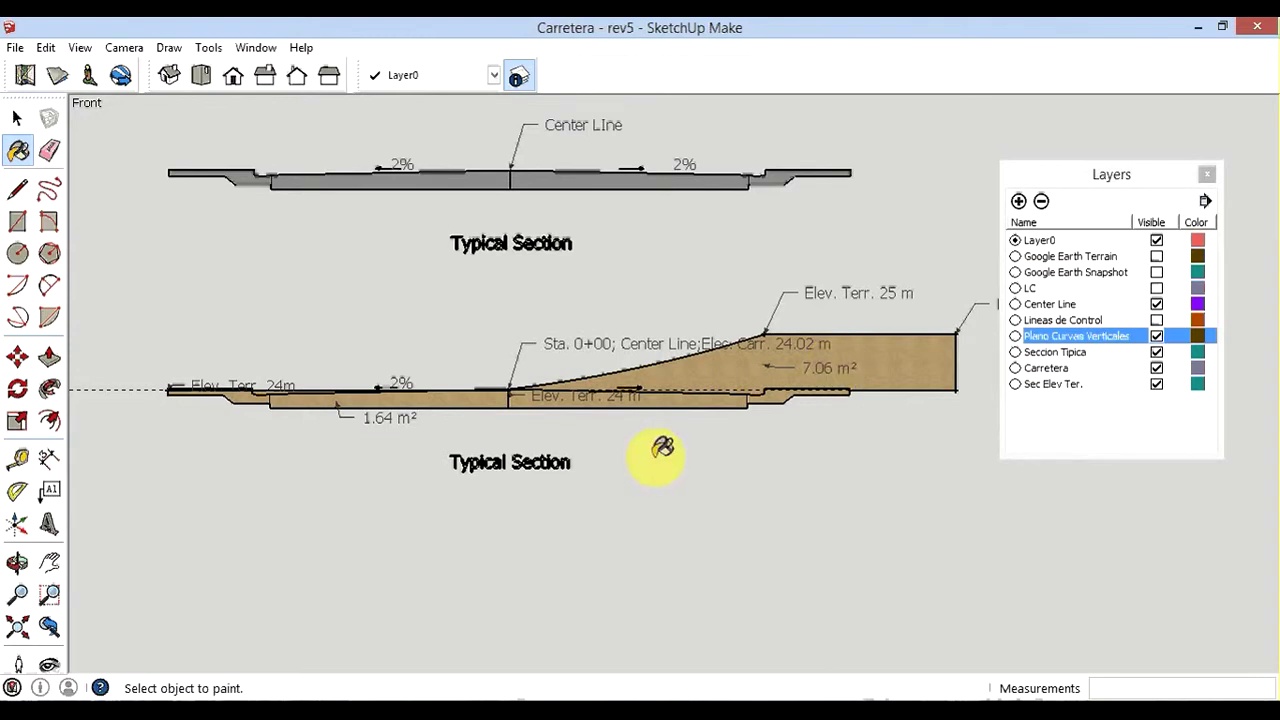